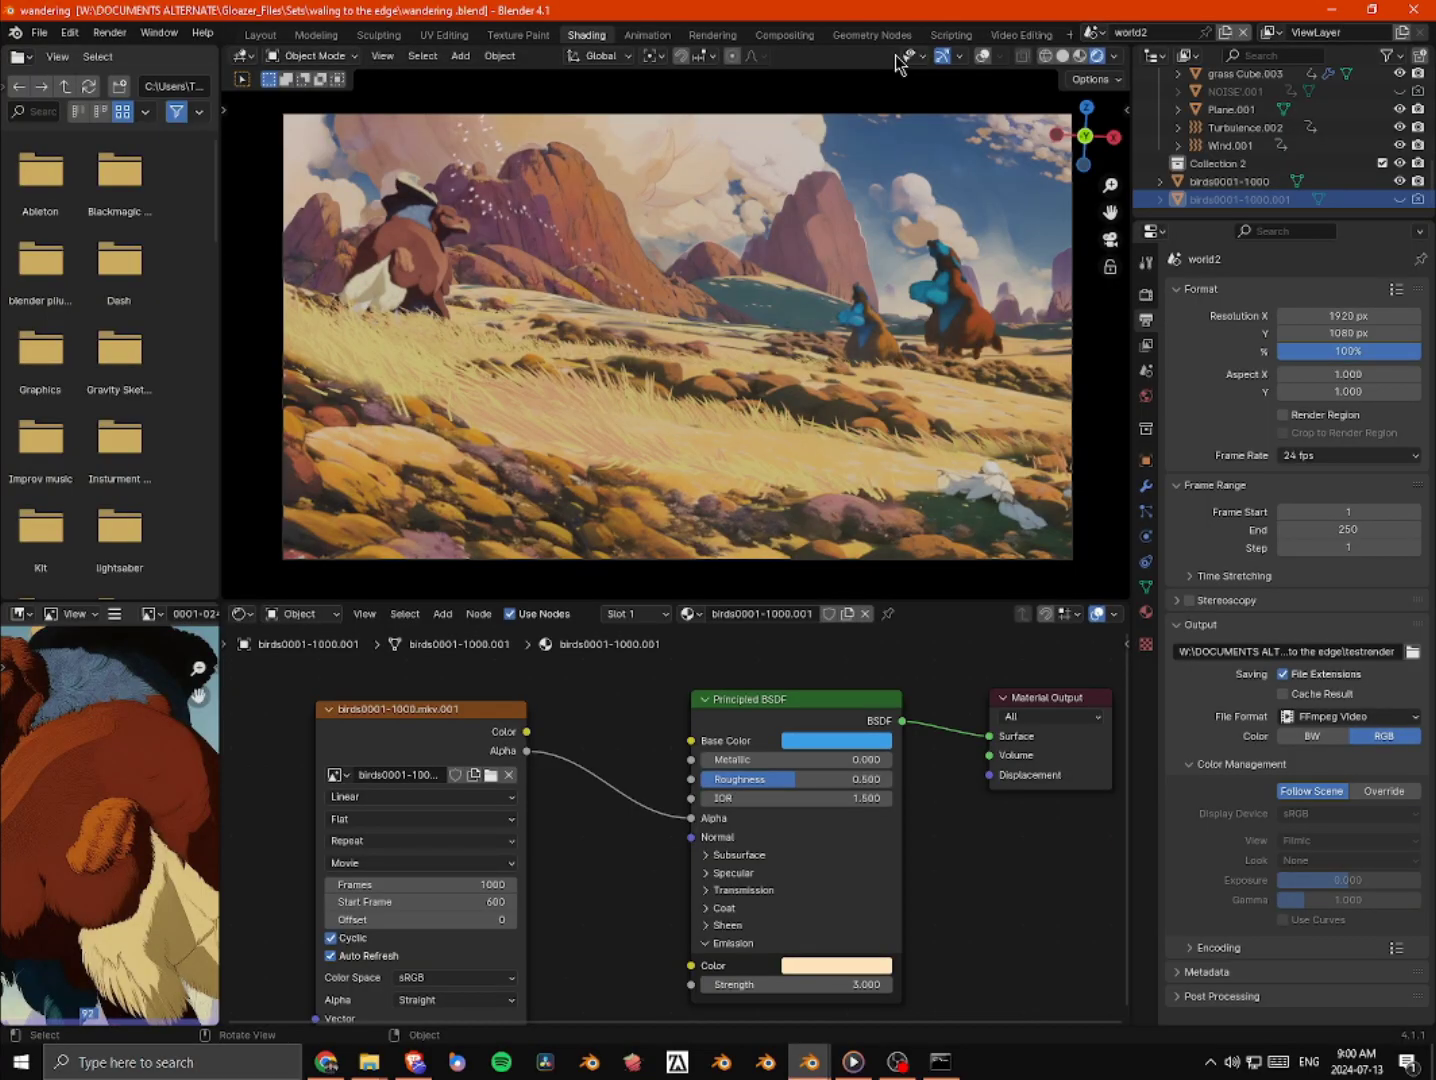
Play the wandering scene's animation in the Layout workspace, once from an orbited perspective and once through the camera
left_click(264, 35)
mouse_move(942, 135)
left_mouse_down()
mouse_move(850, 158)
mouse_move(937, 138)
left_mouse_up()
key("space")
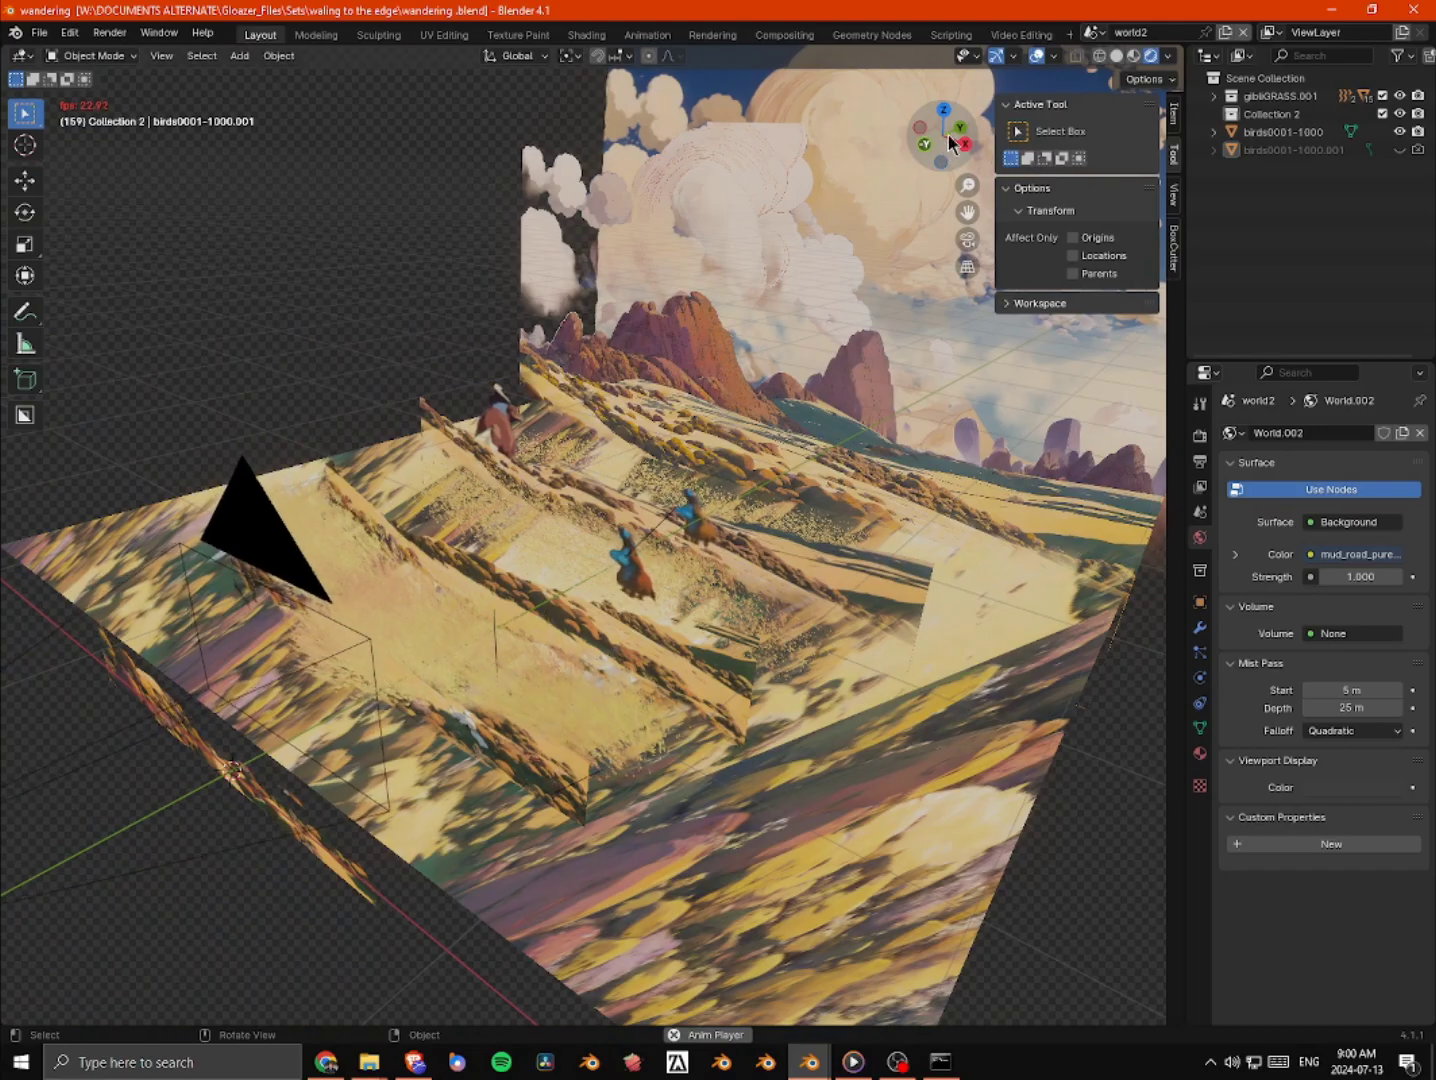
key("space")
key("KP_0")
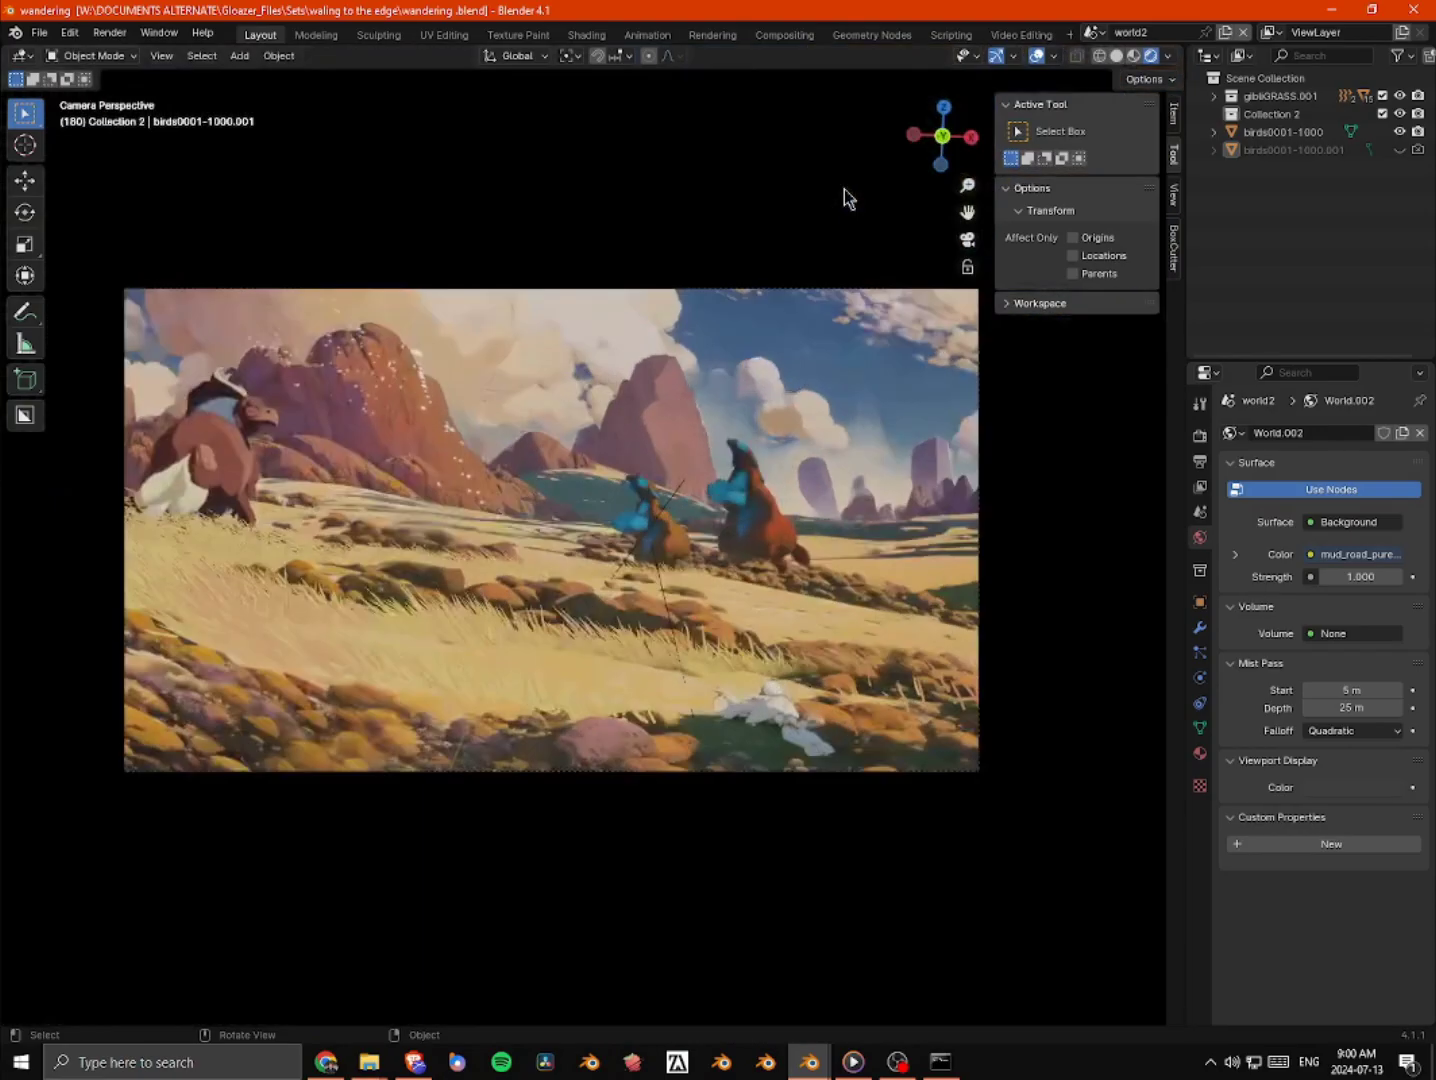
key("space")
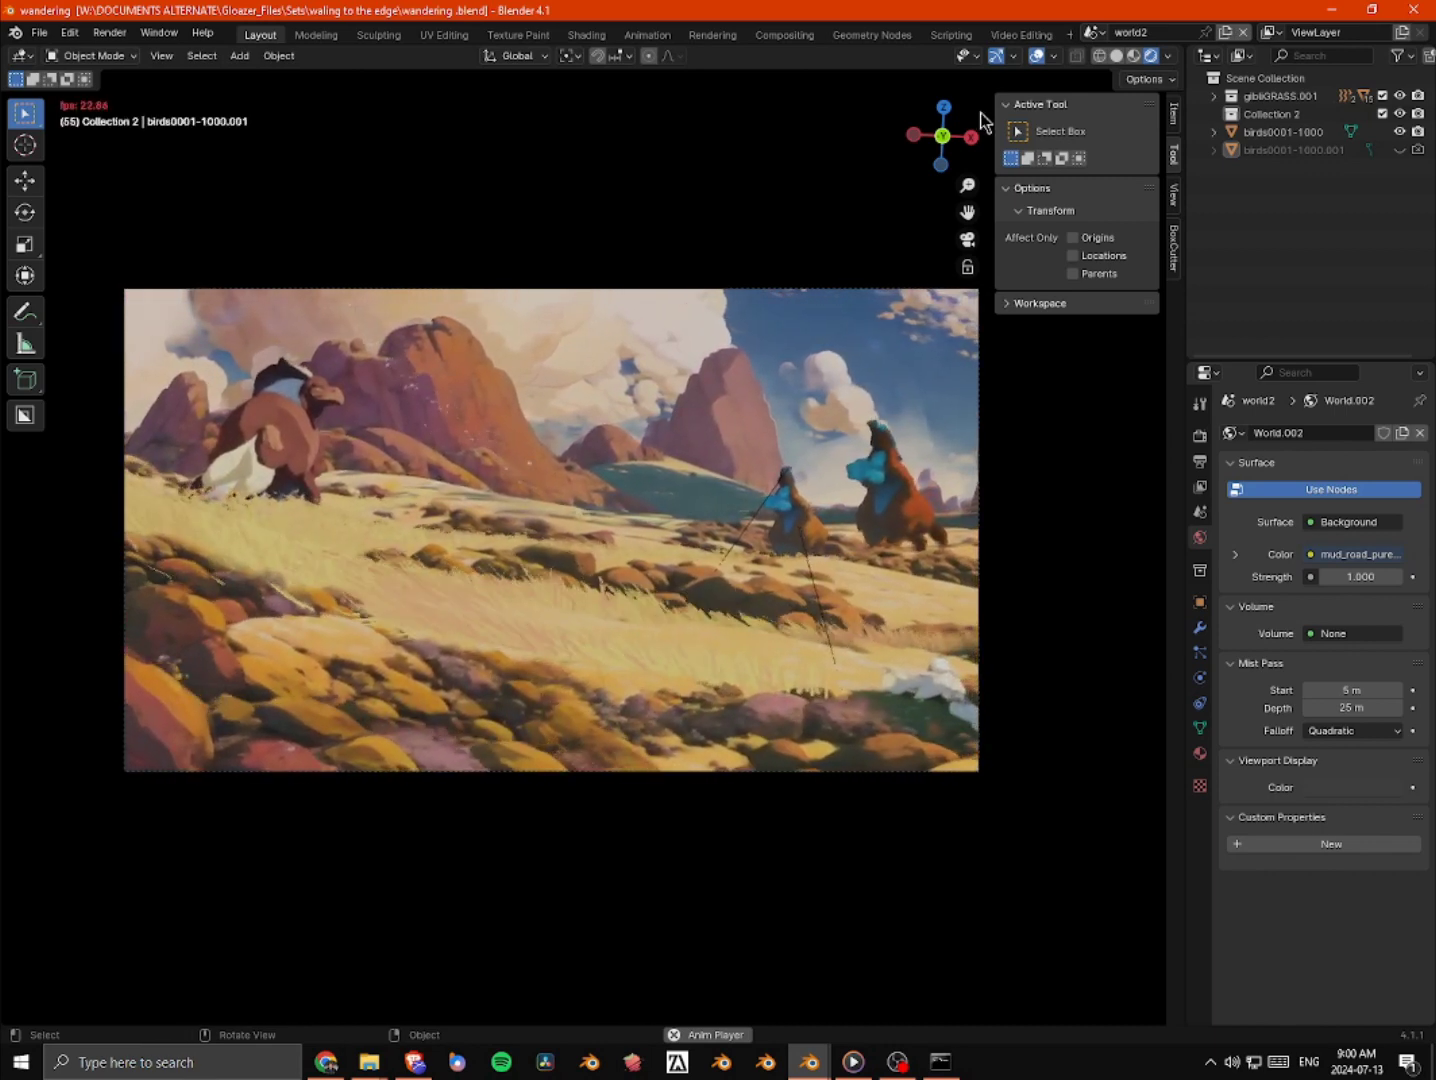
key("space")
Launch Clip Studio Paint and open the recent file backround.clip from the waling to the edge folder
left_click(20, 1061)
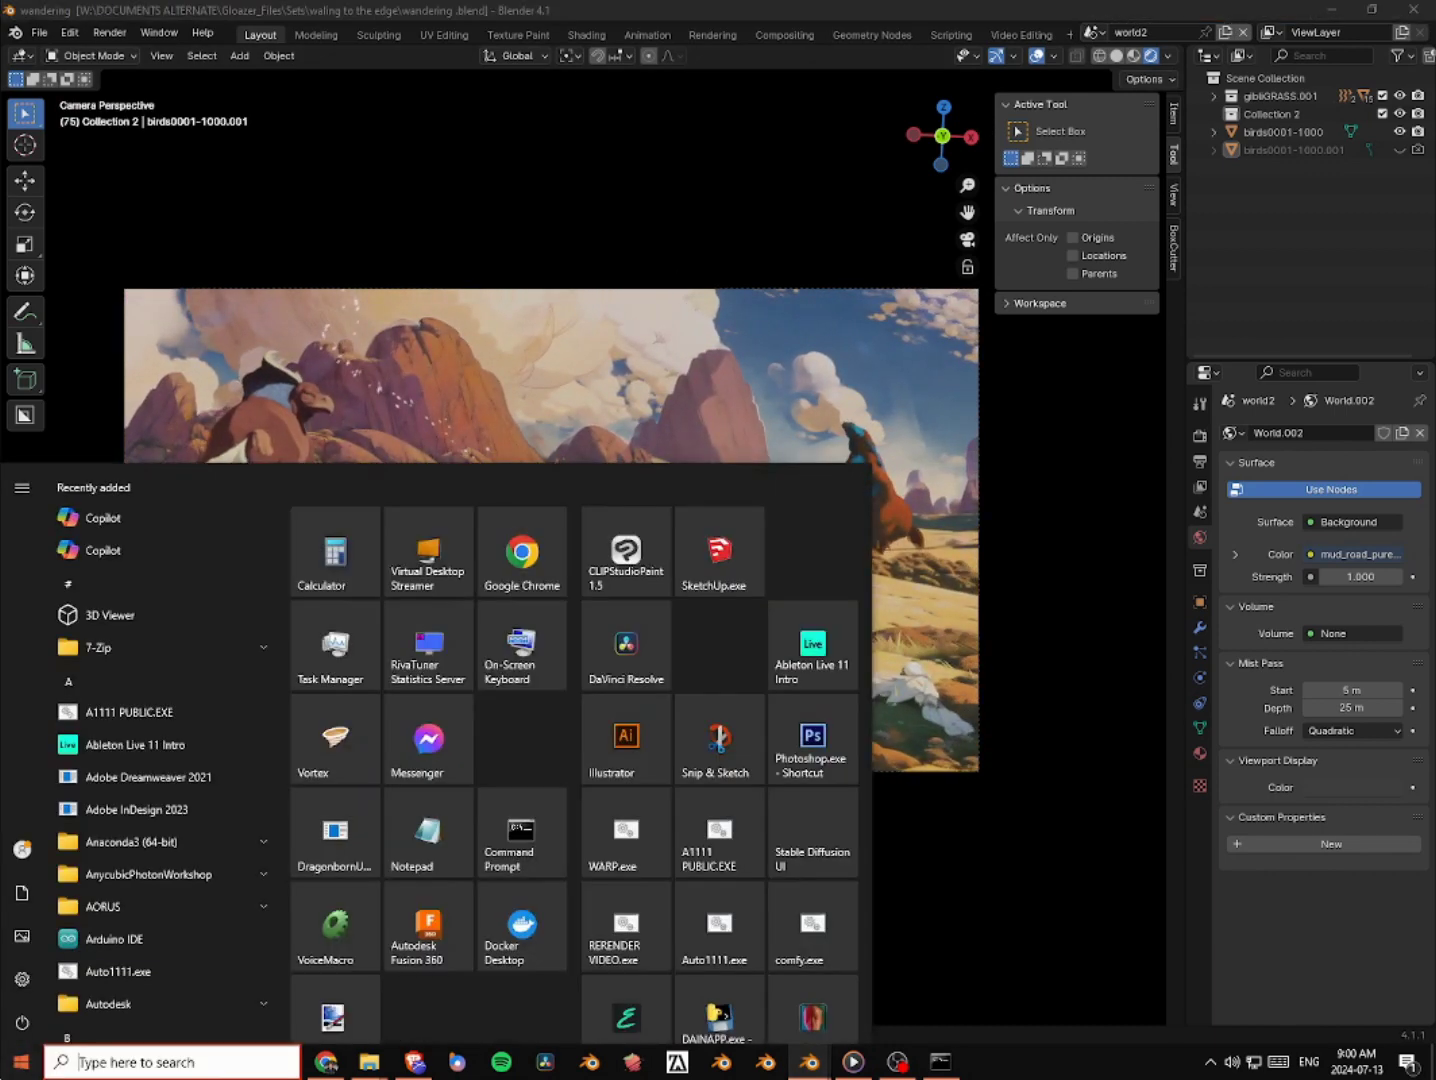
left_click(640, 567)
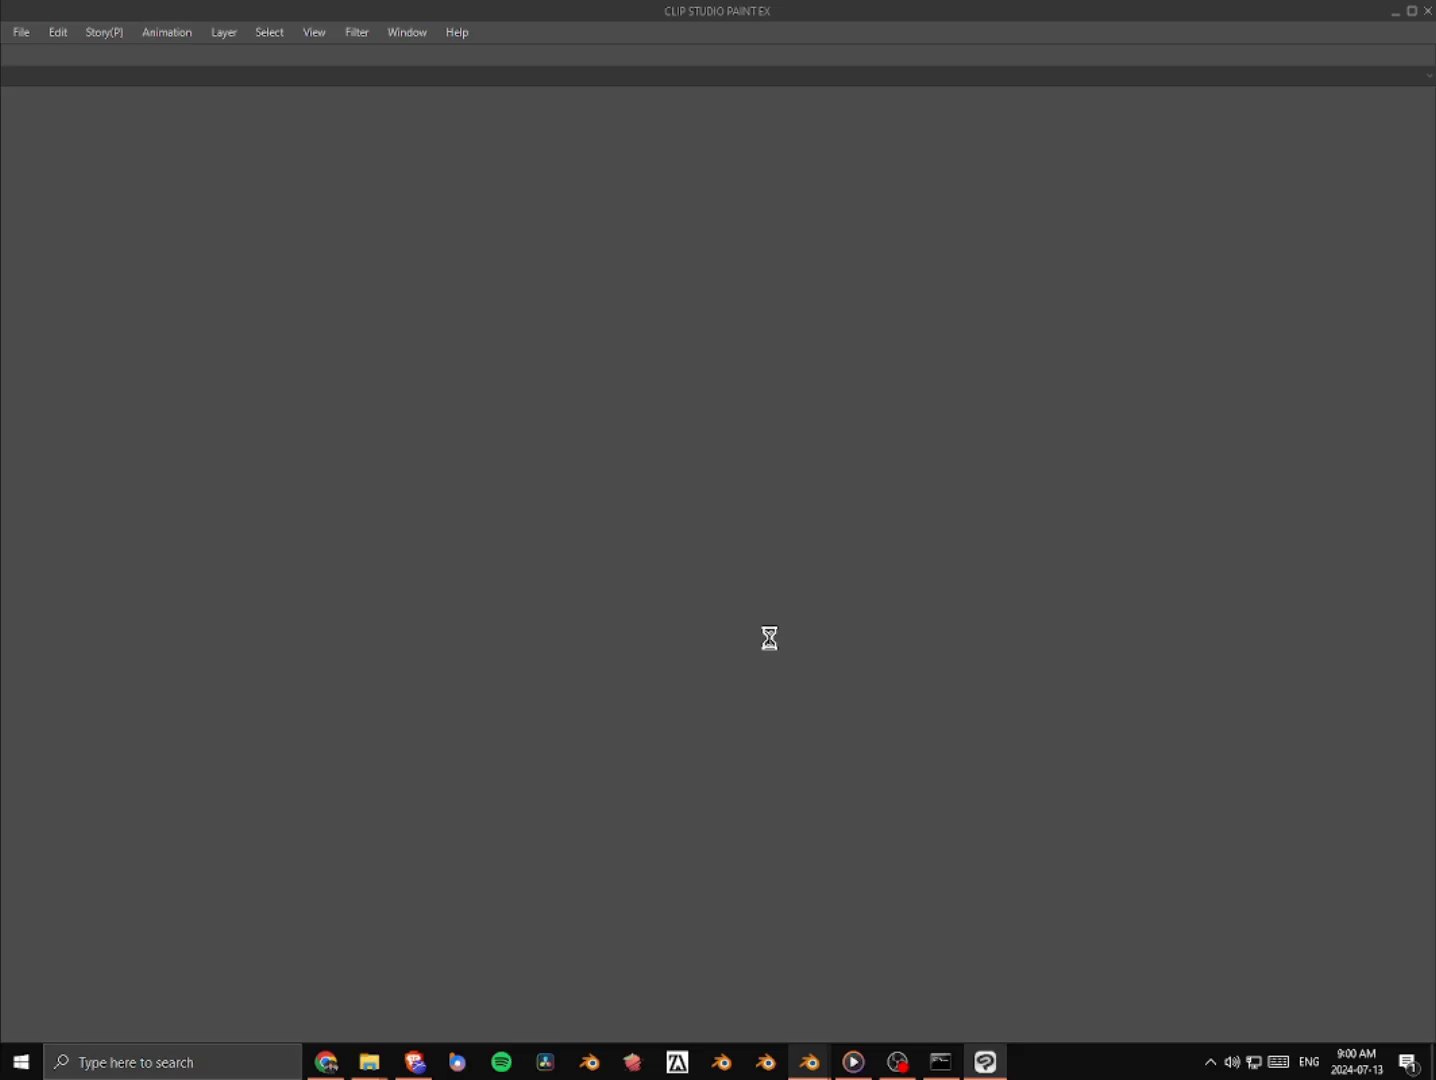
left_click(21, 32)
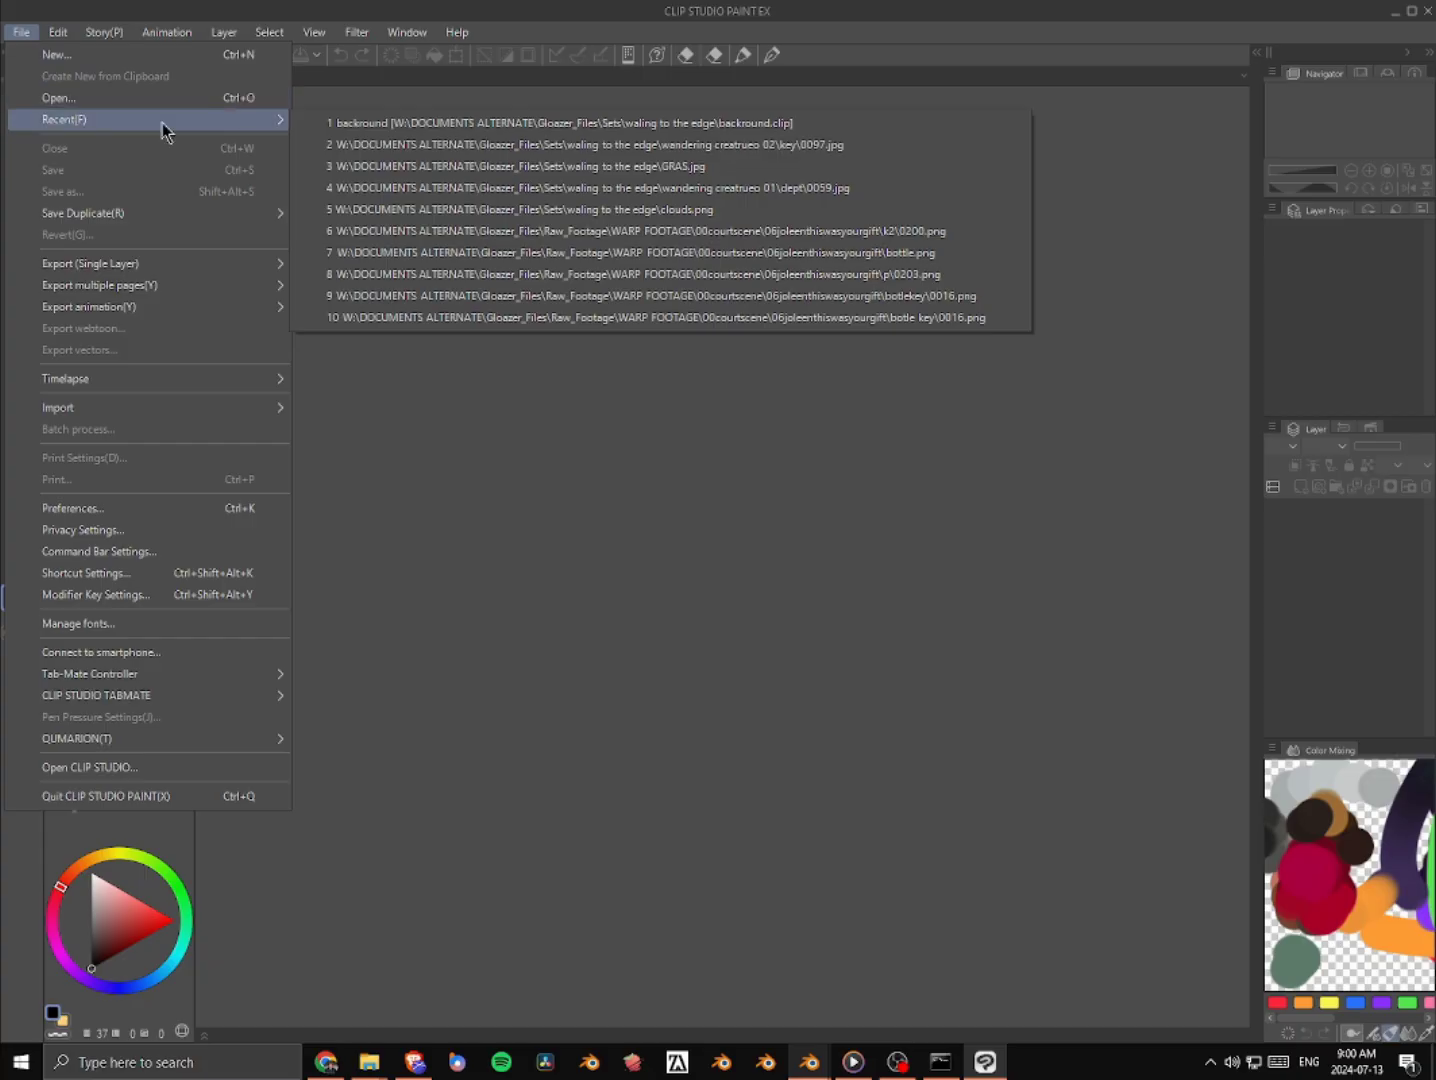
left_click(596, 122)
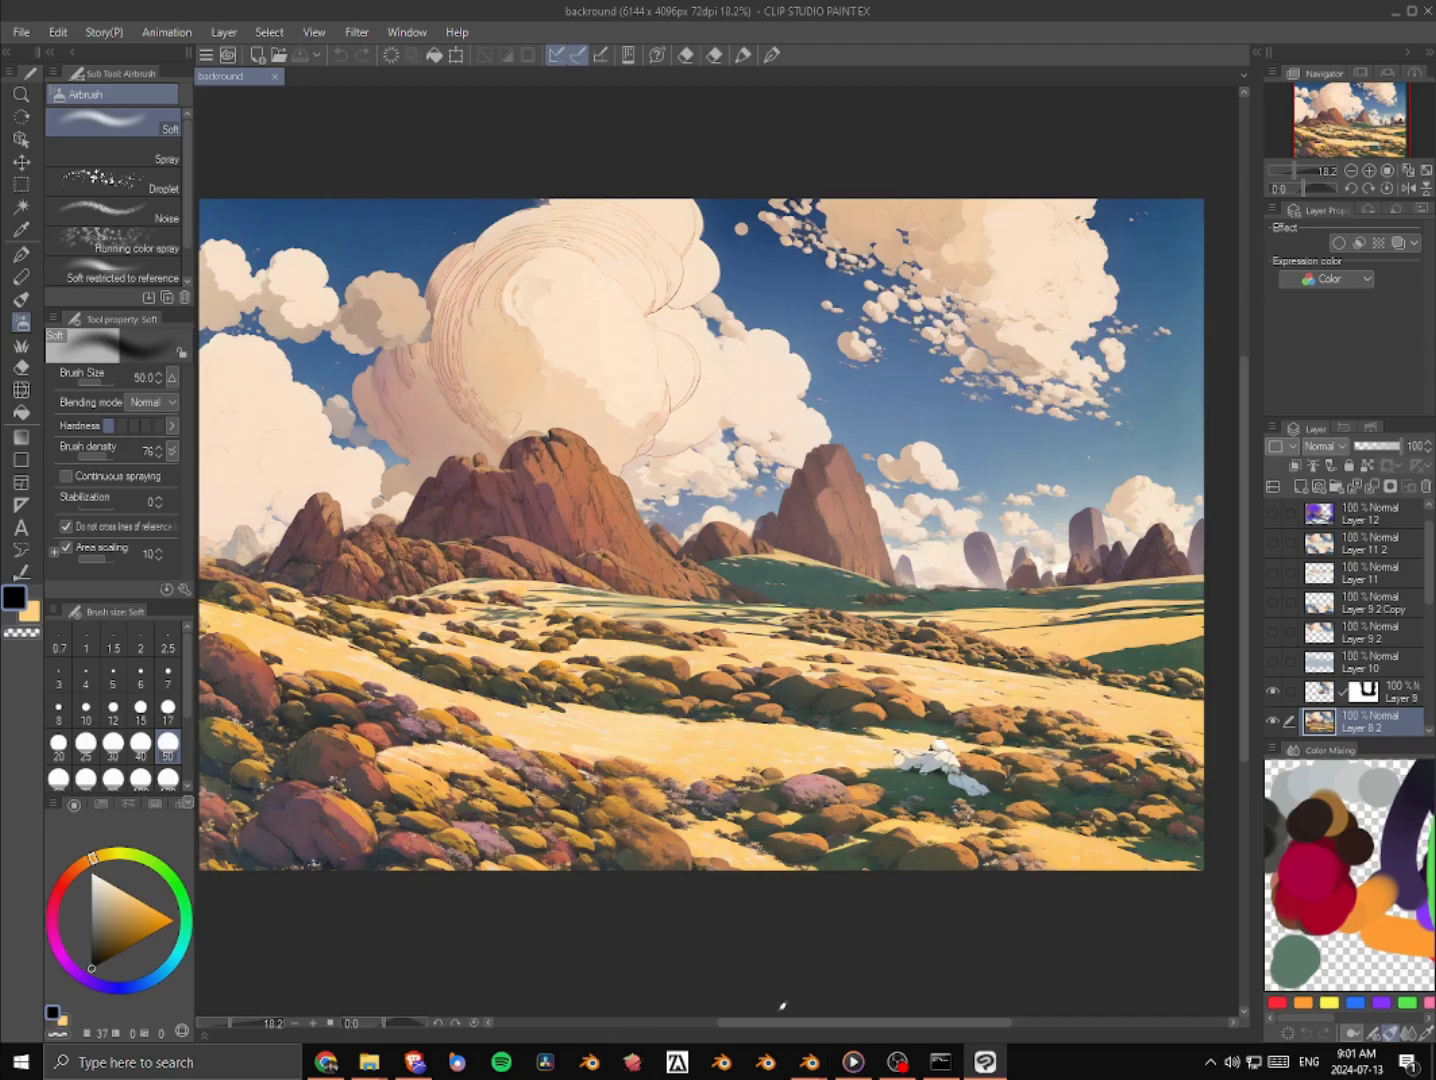
Switch to Stable Diffusion in the browser, generate a depth map from AnimateDiff_00247_.png with the res101 model, and enlarge the result
left_click(416, 1068)
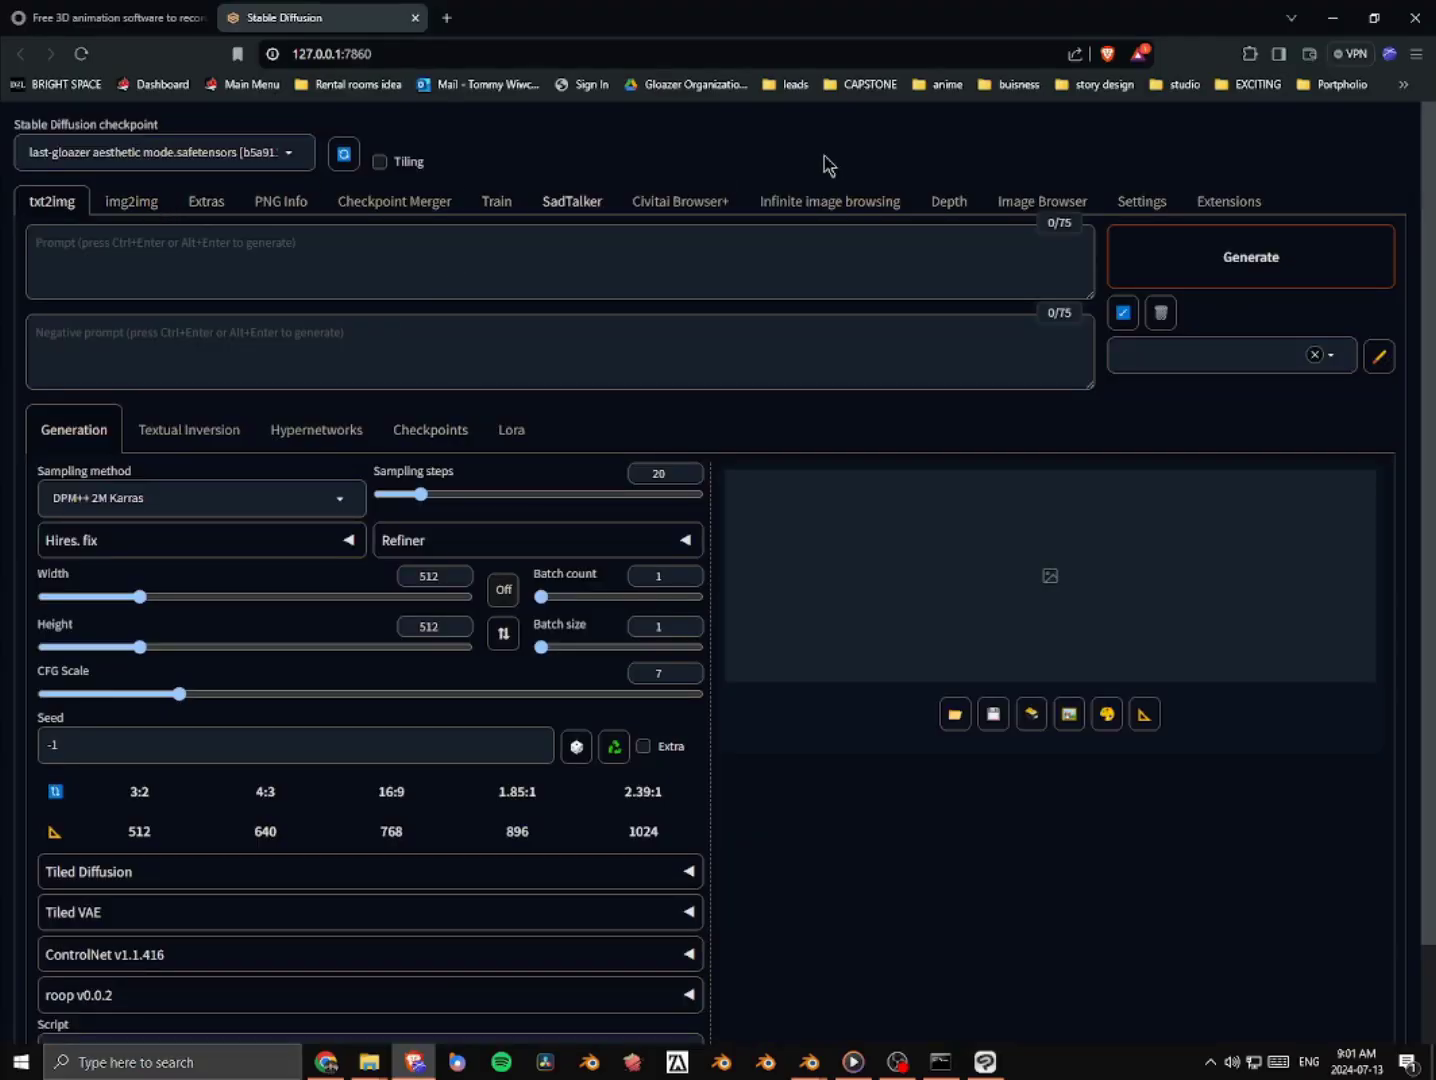
left_click(950, 201)
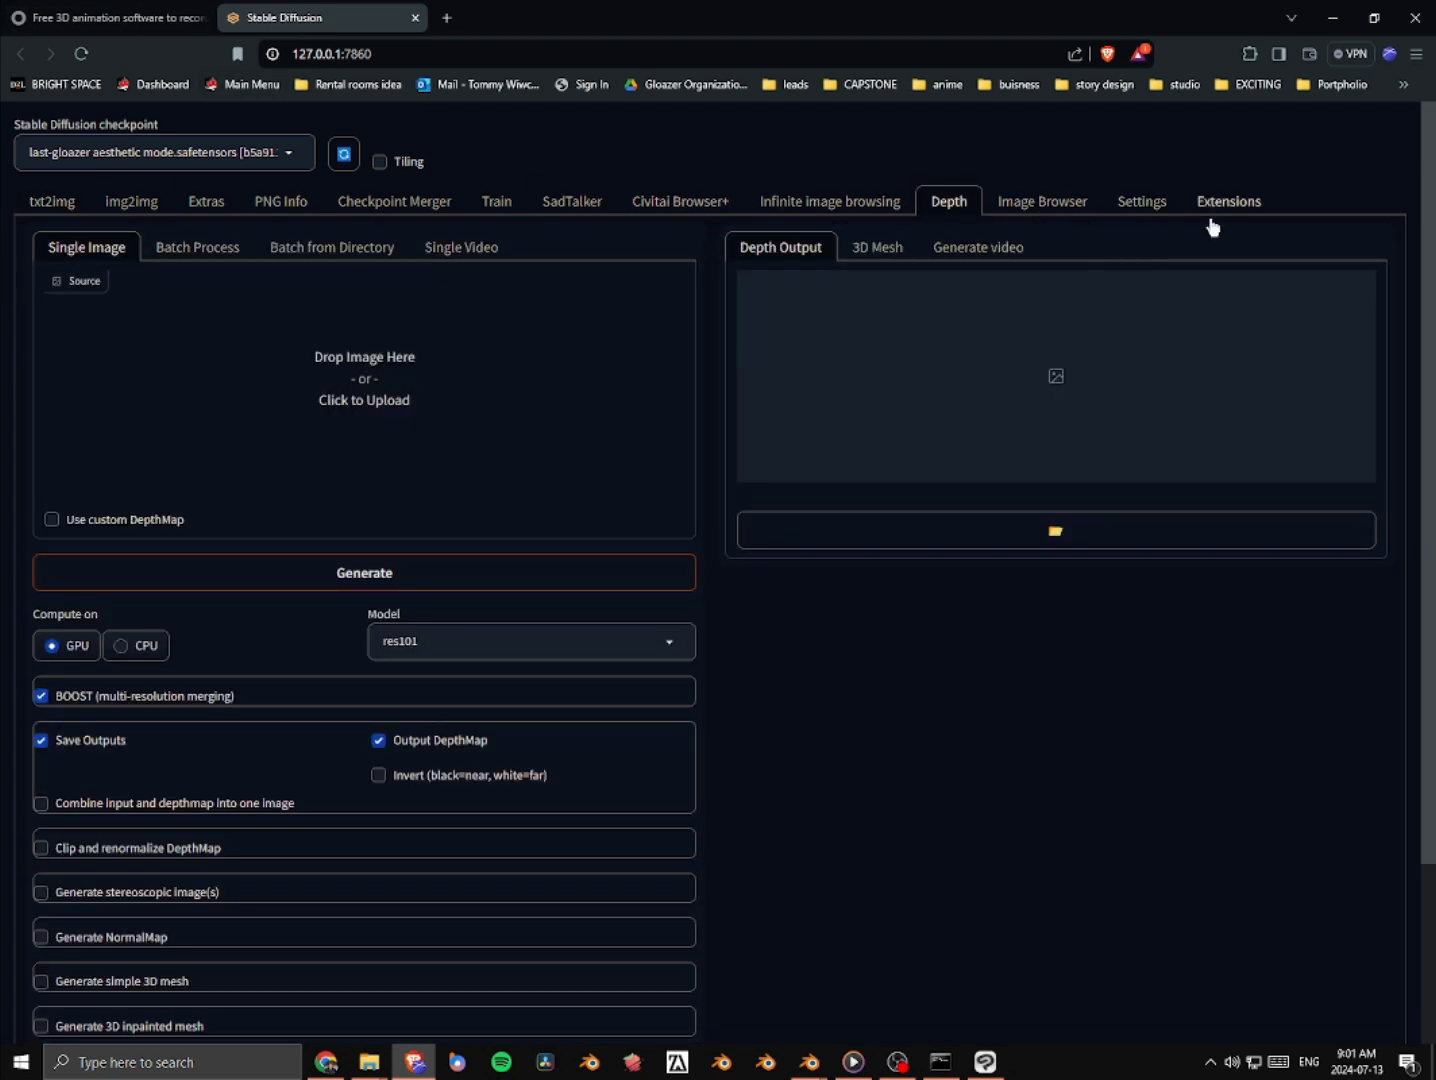
left_click(363, 1068)
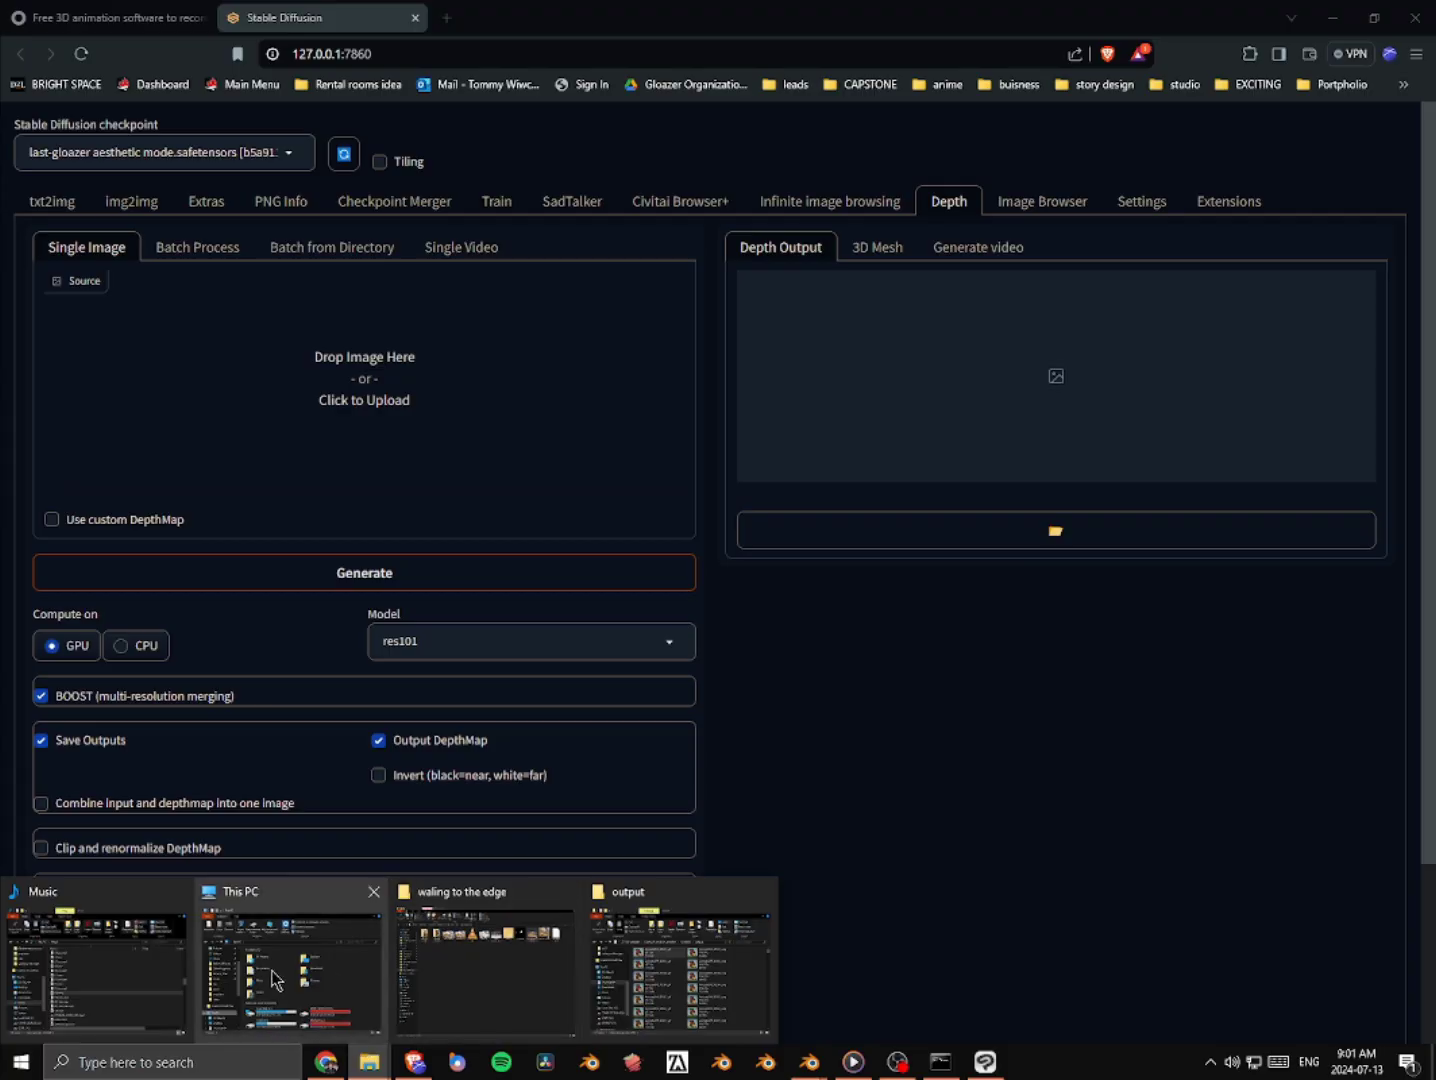
left_click(676, 975)
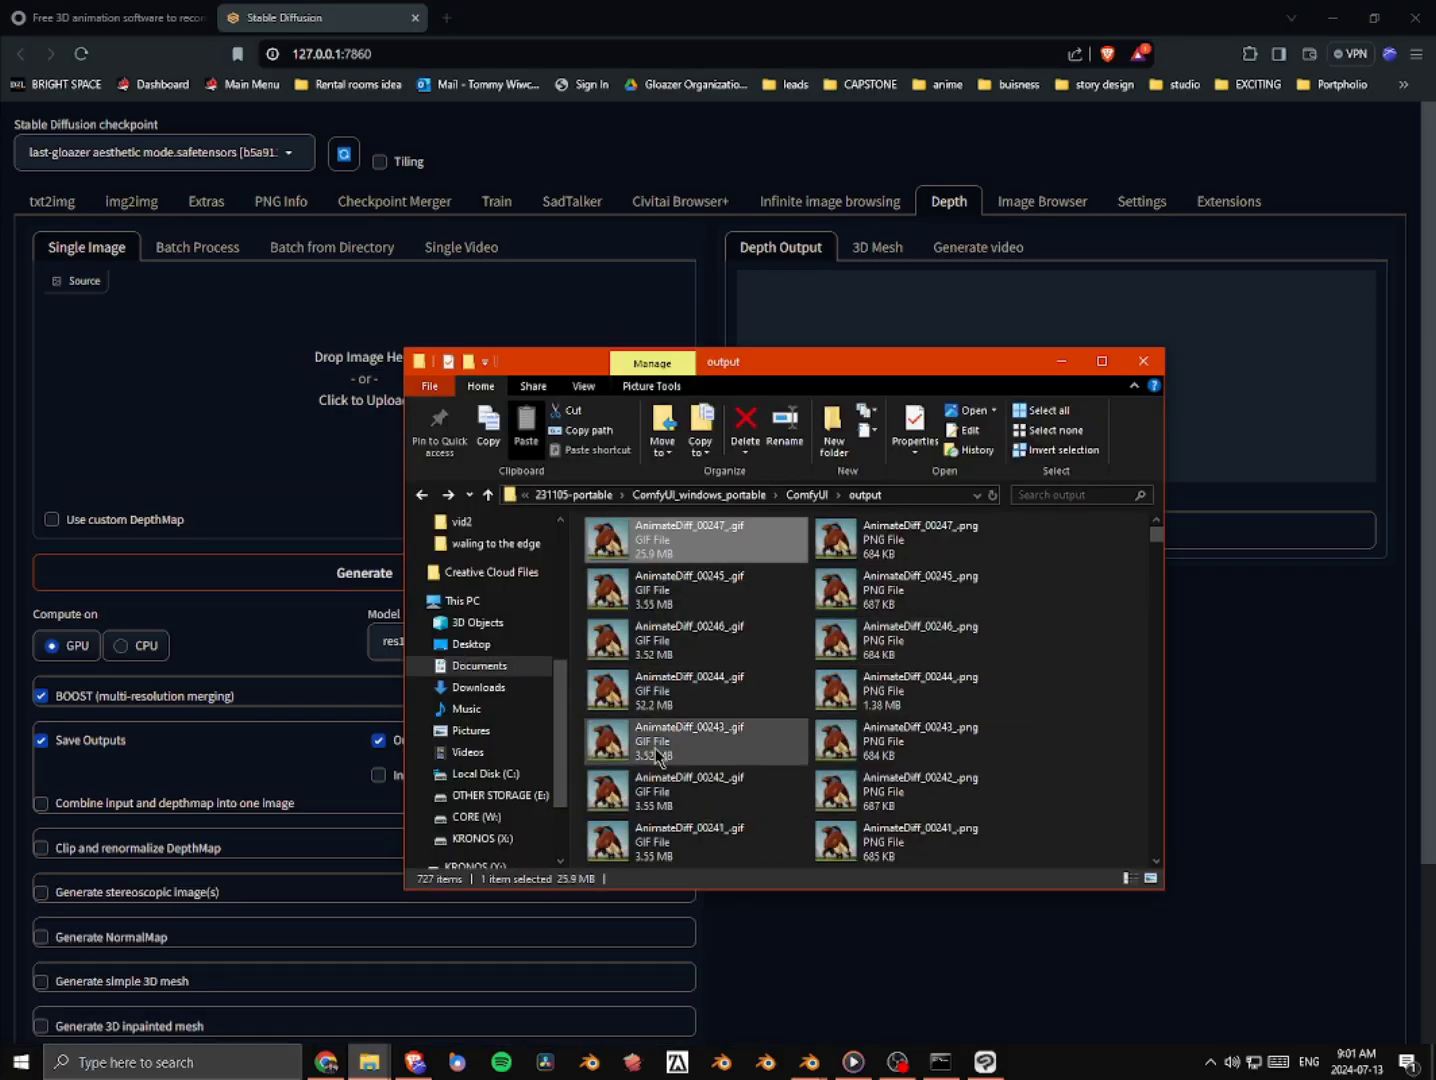
left_click_drag(893, 541, 540, 520)
left_click(460, 570)
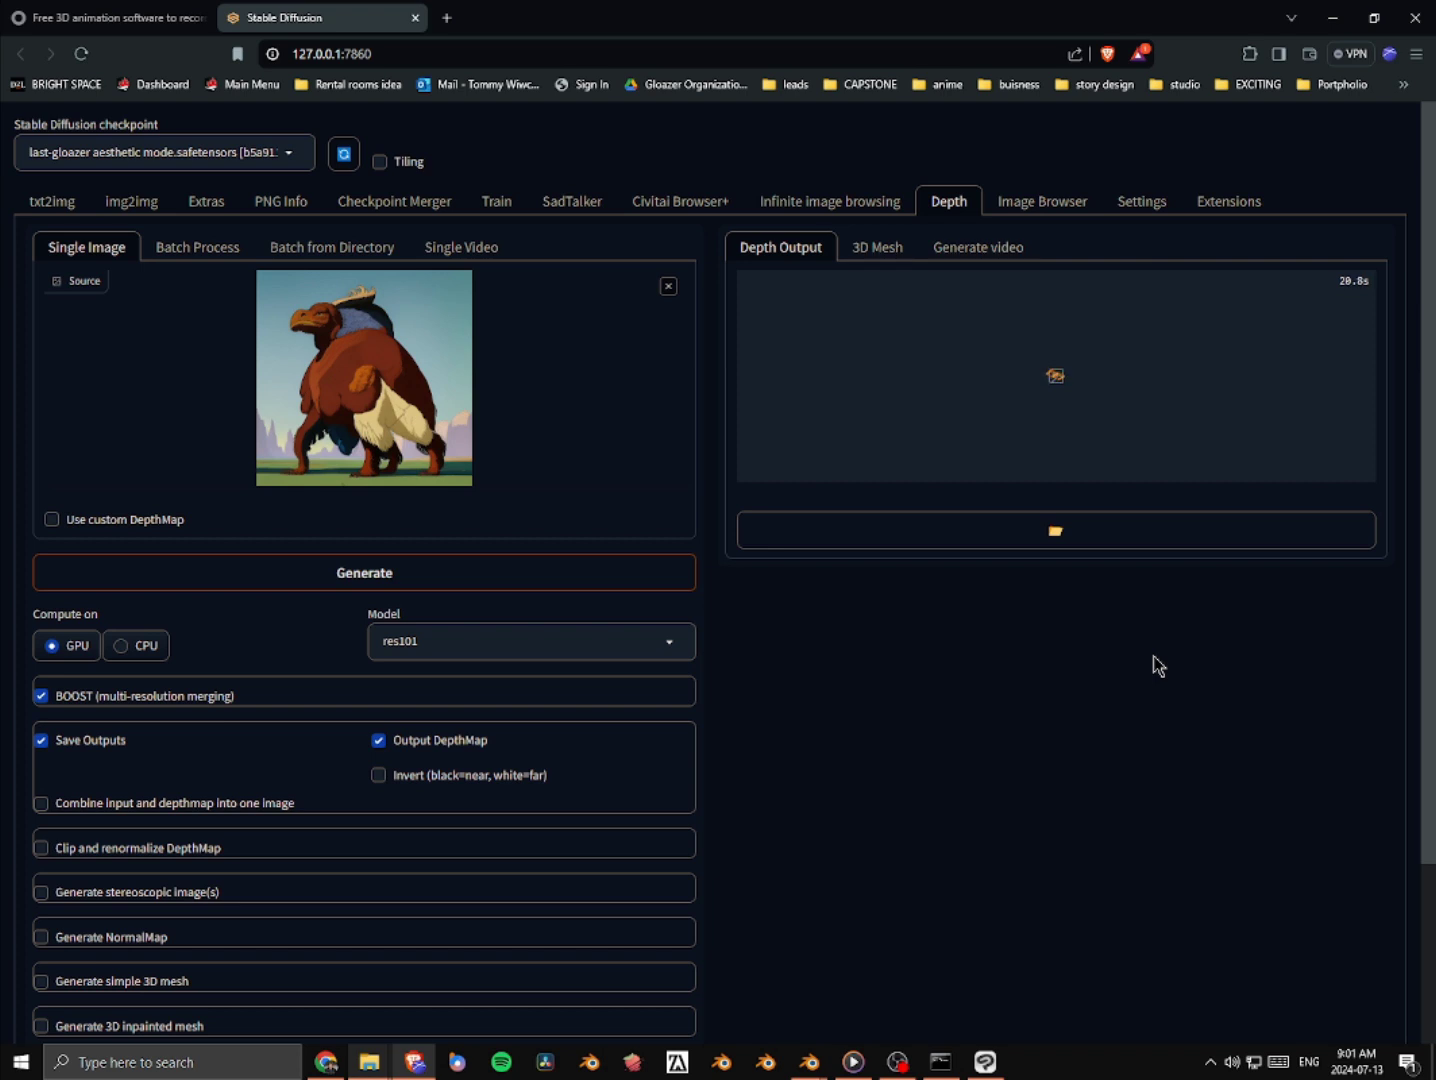
mouse_move(369, 1062)
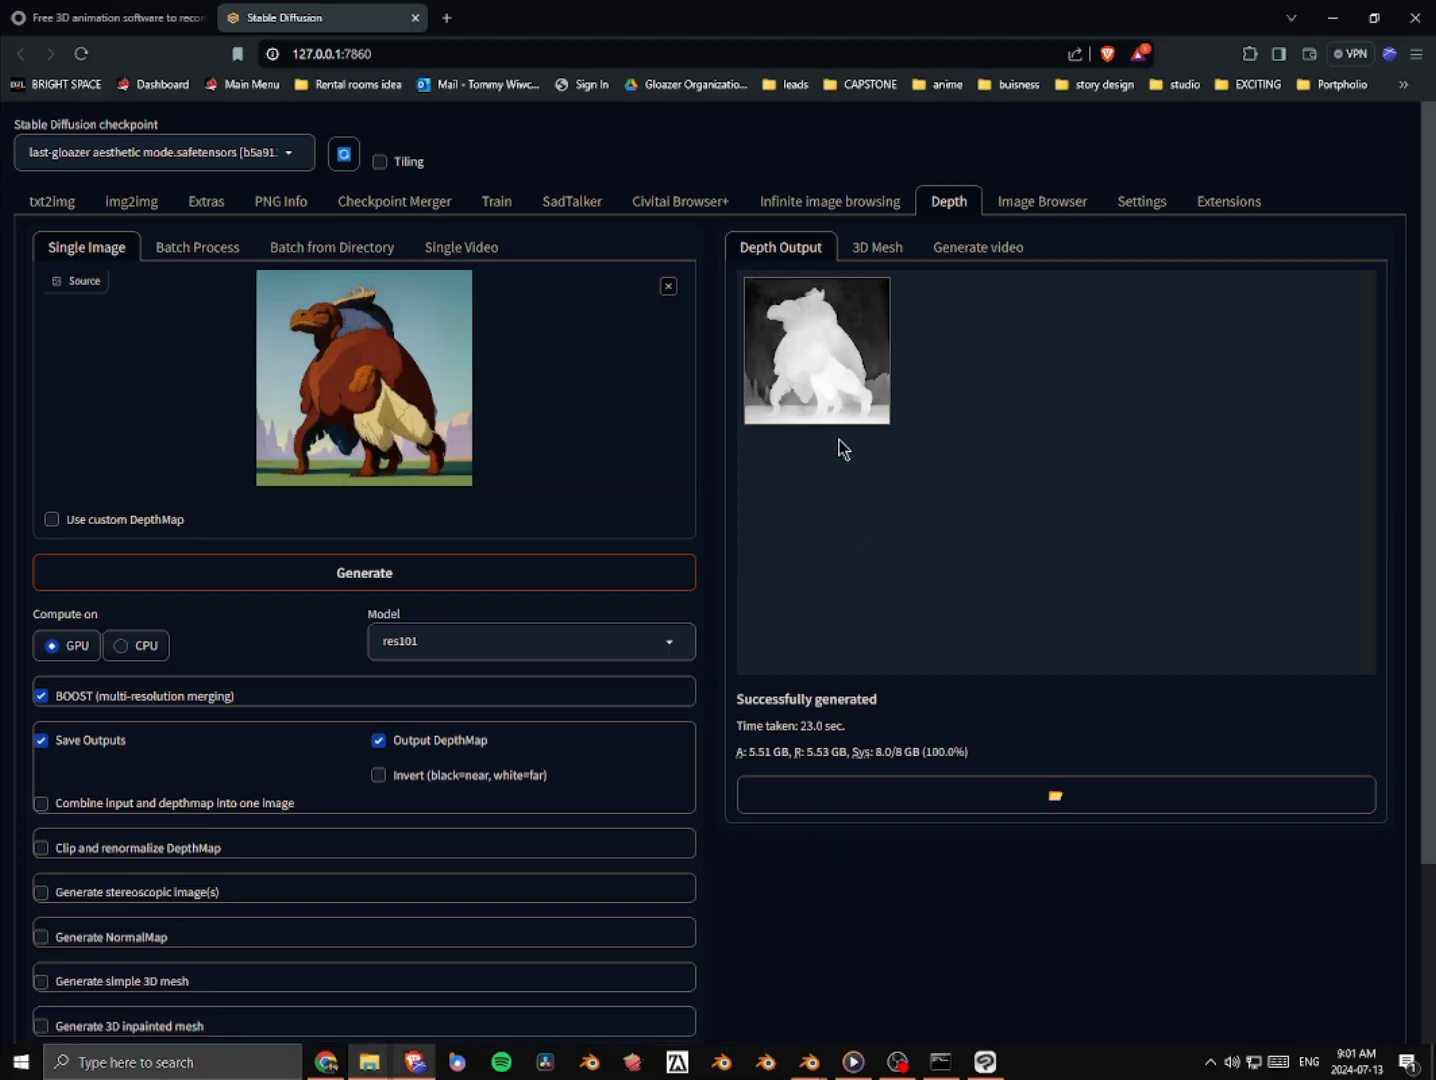
left_click(854, 360)
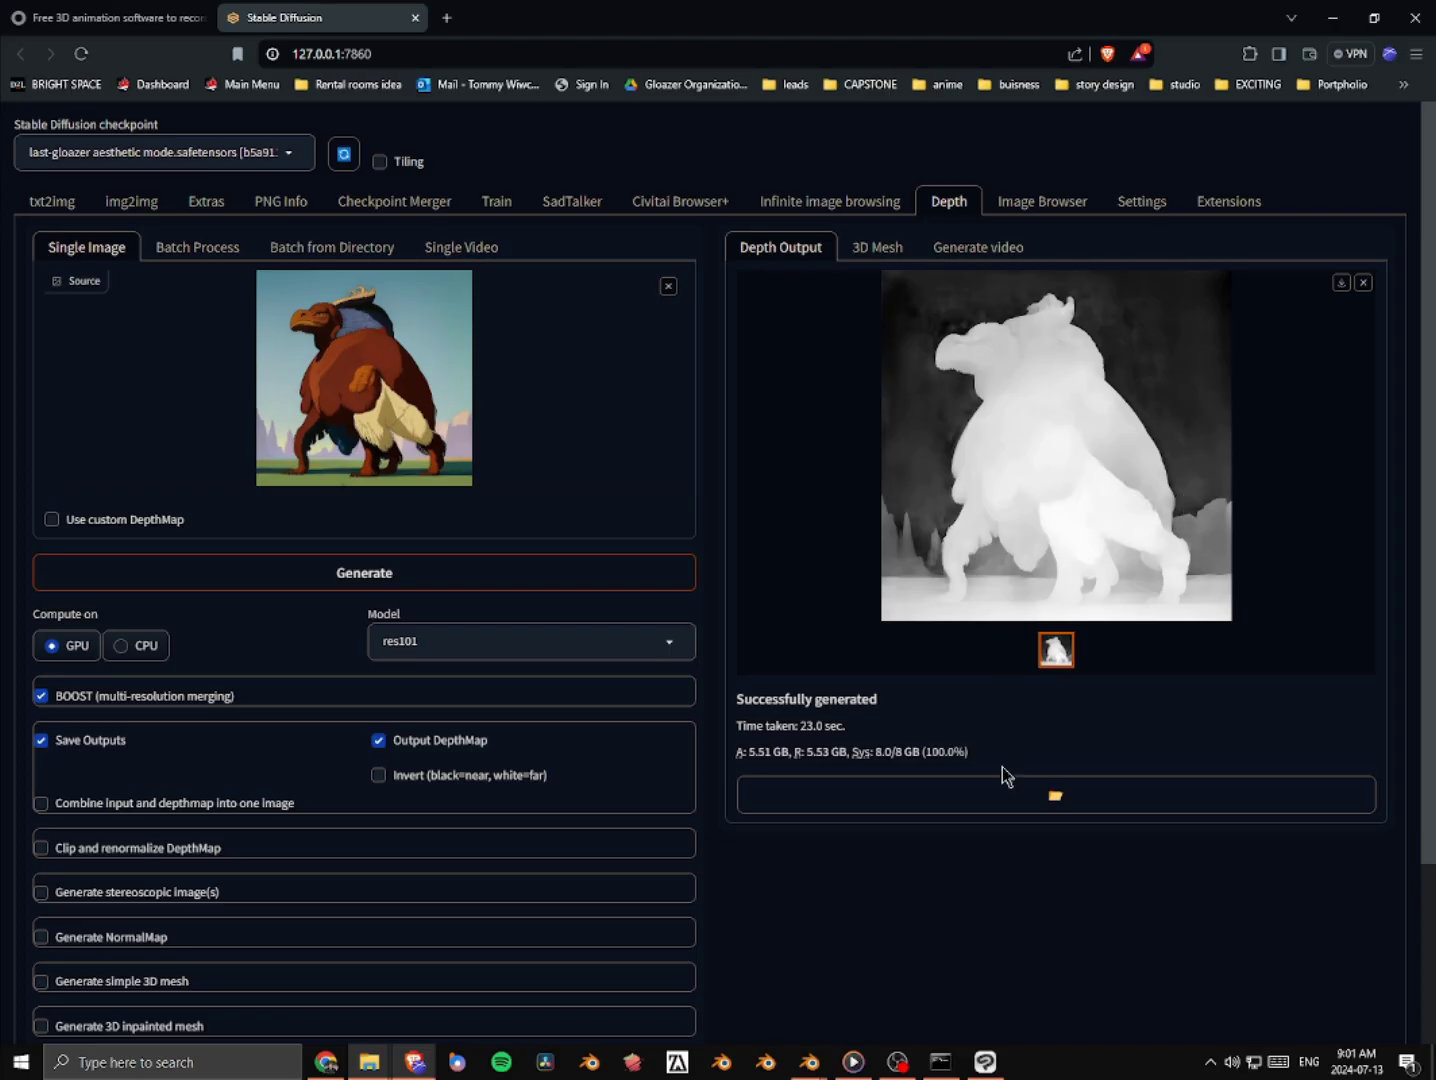
Switch to Blender's wandering scene and show the material nodes of creature 1.004 in the Shading workspace
mouse_move(818, 1062)
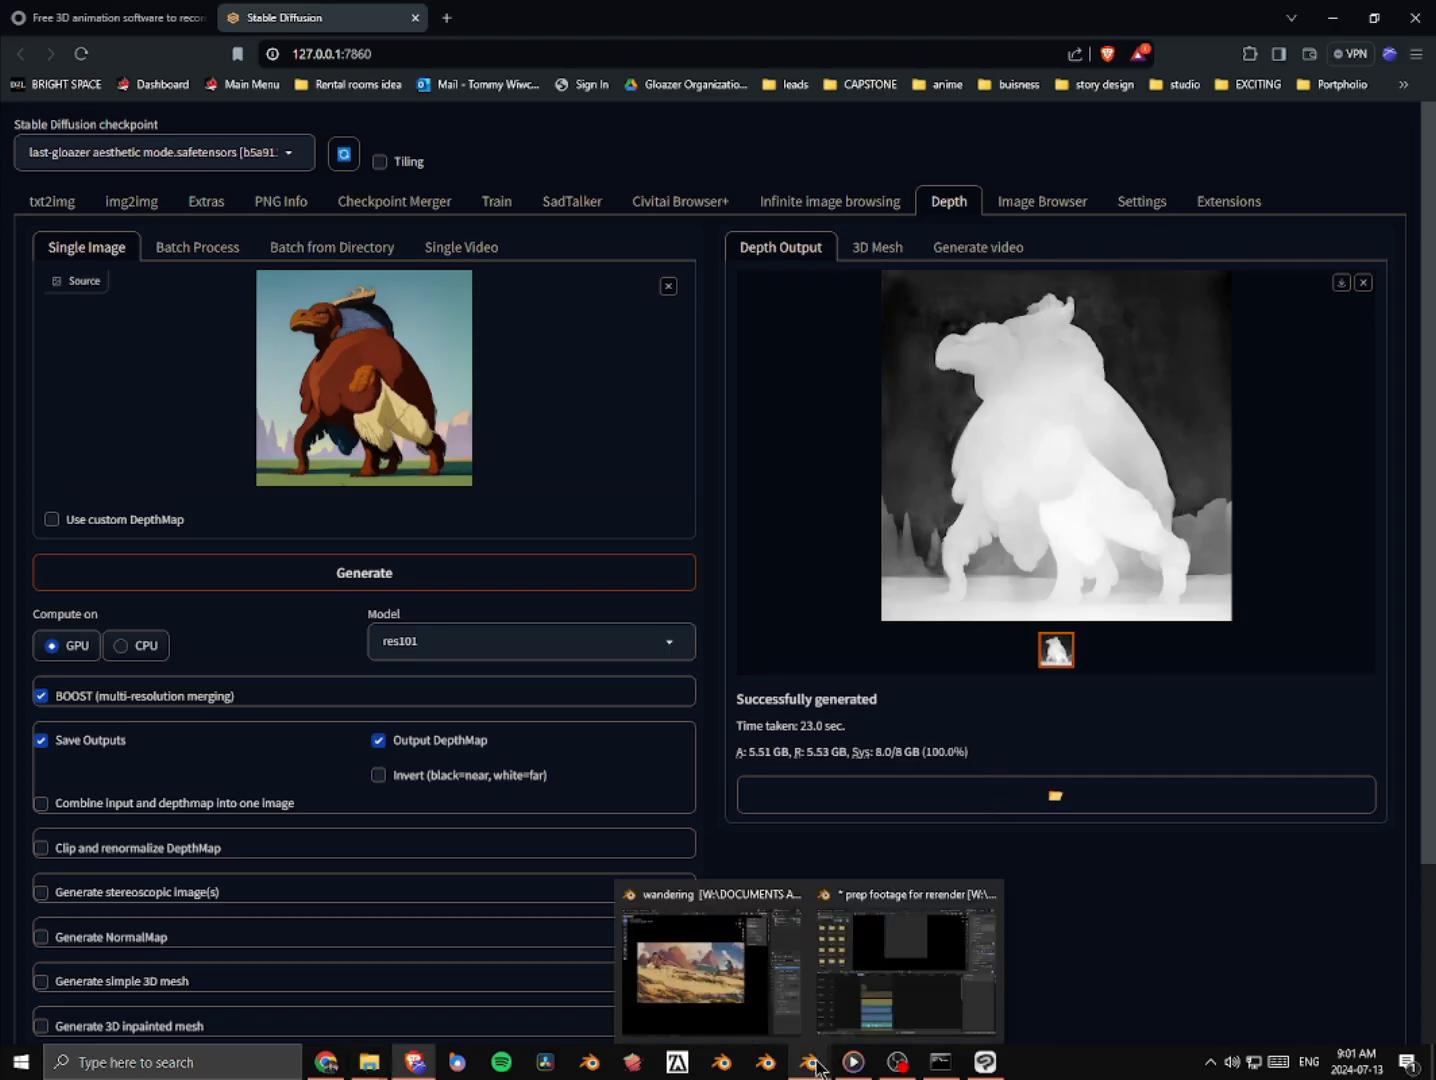
left_click(740, 978)
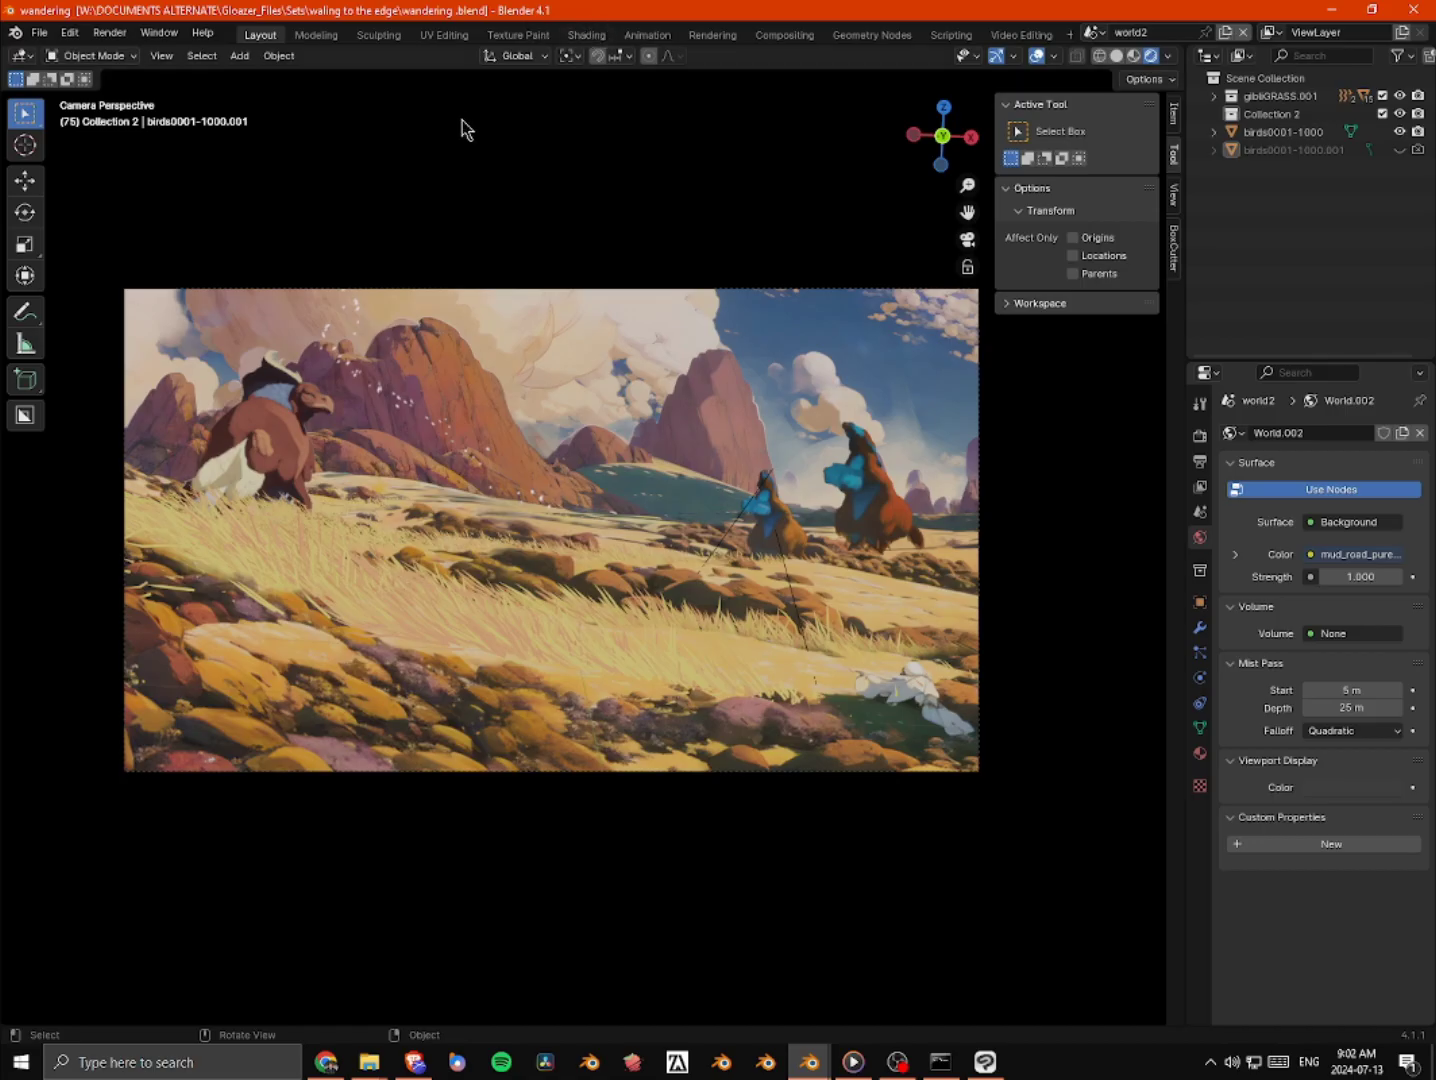
left_click(1216, 96)
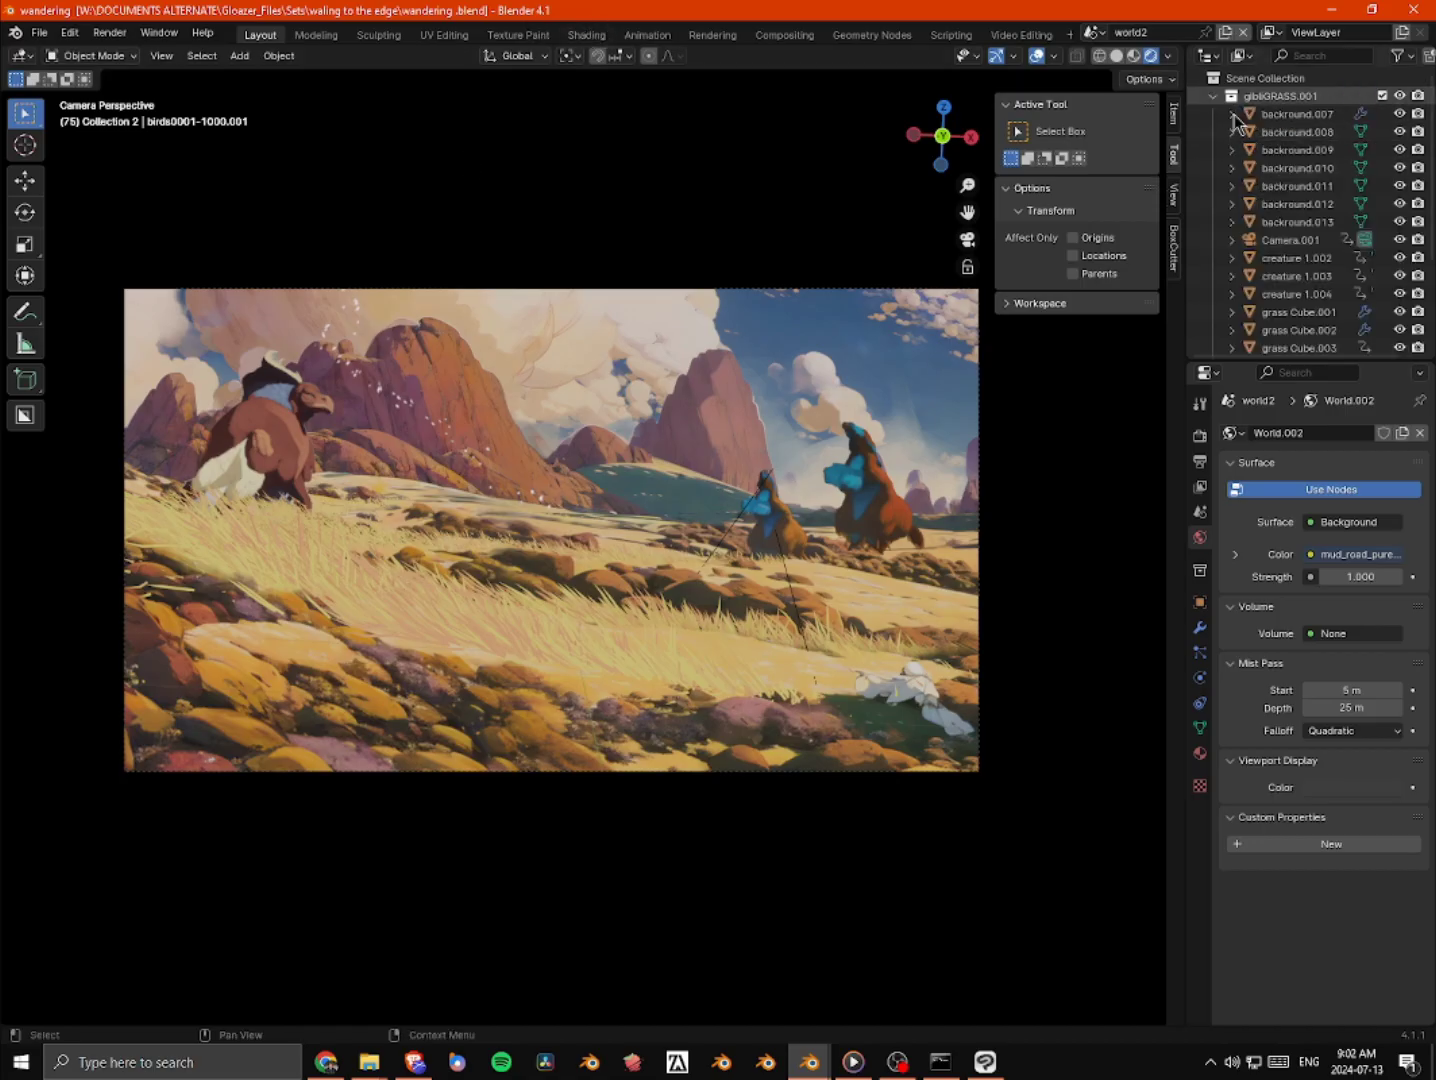
scroll(1280, 260, "down", 4)
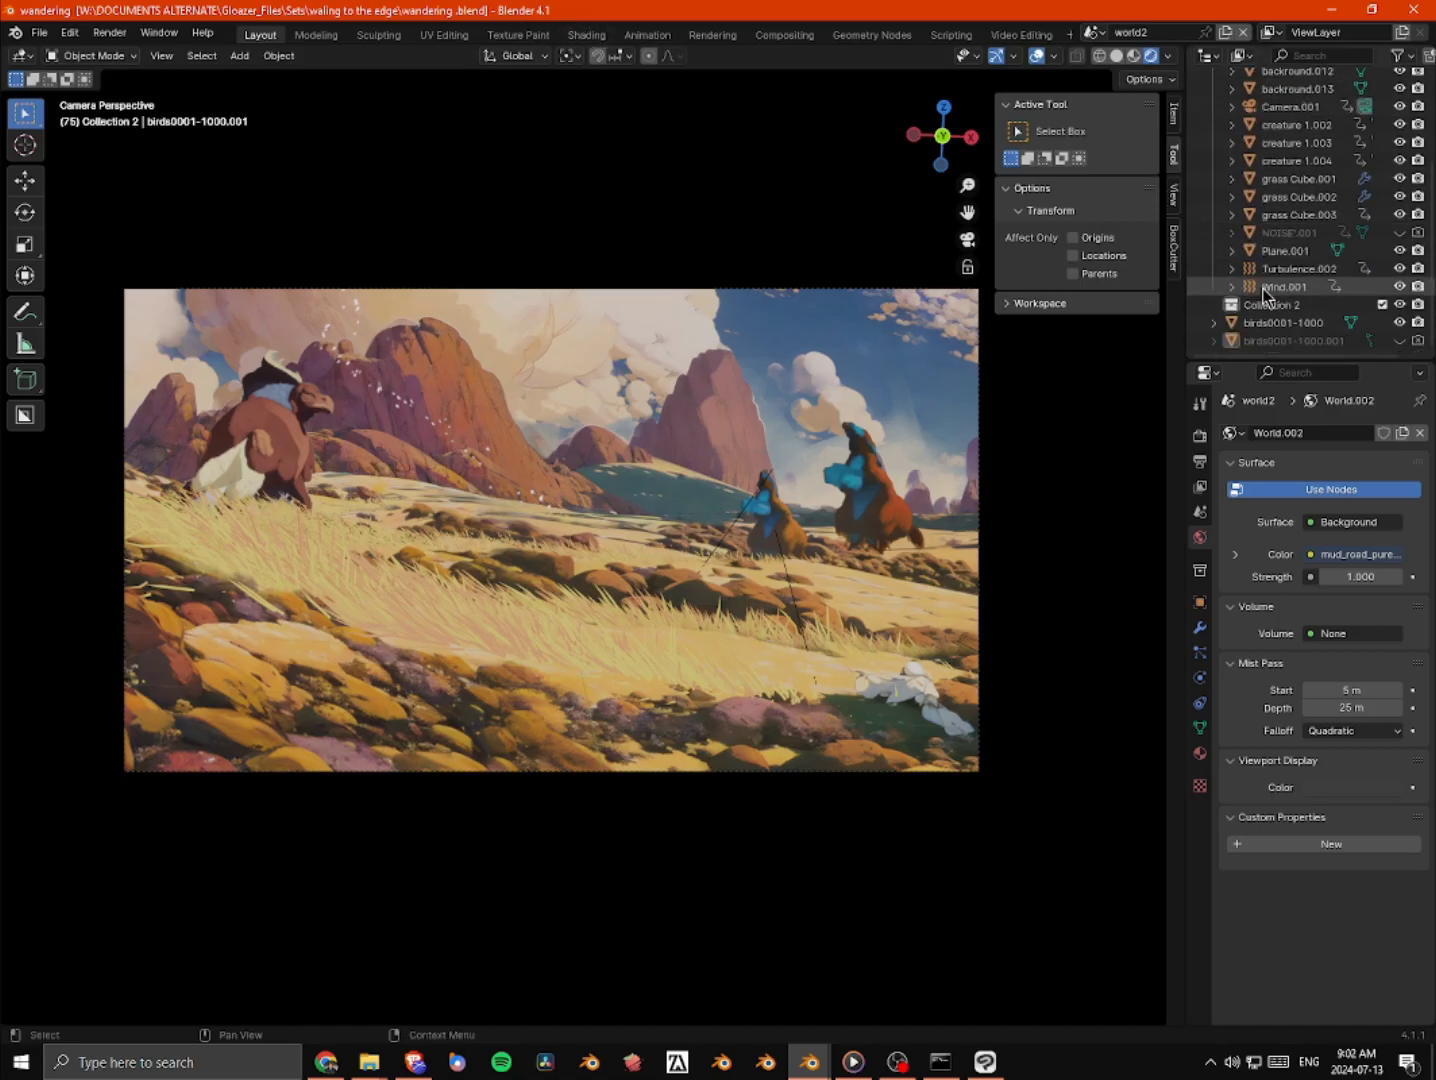
left_click(1296, 160)
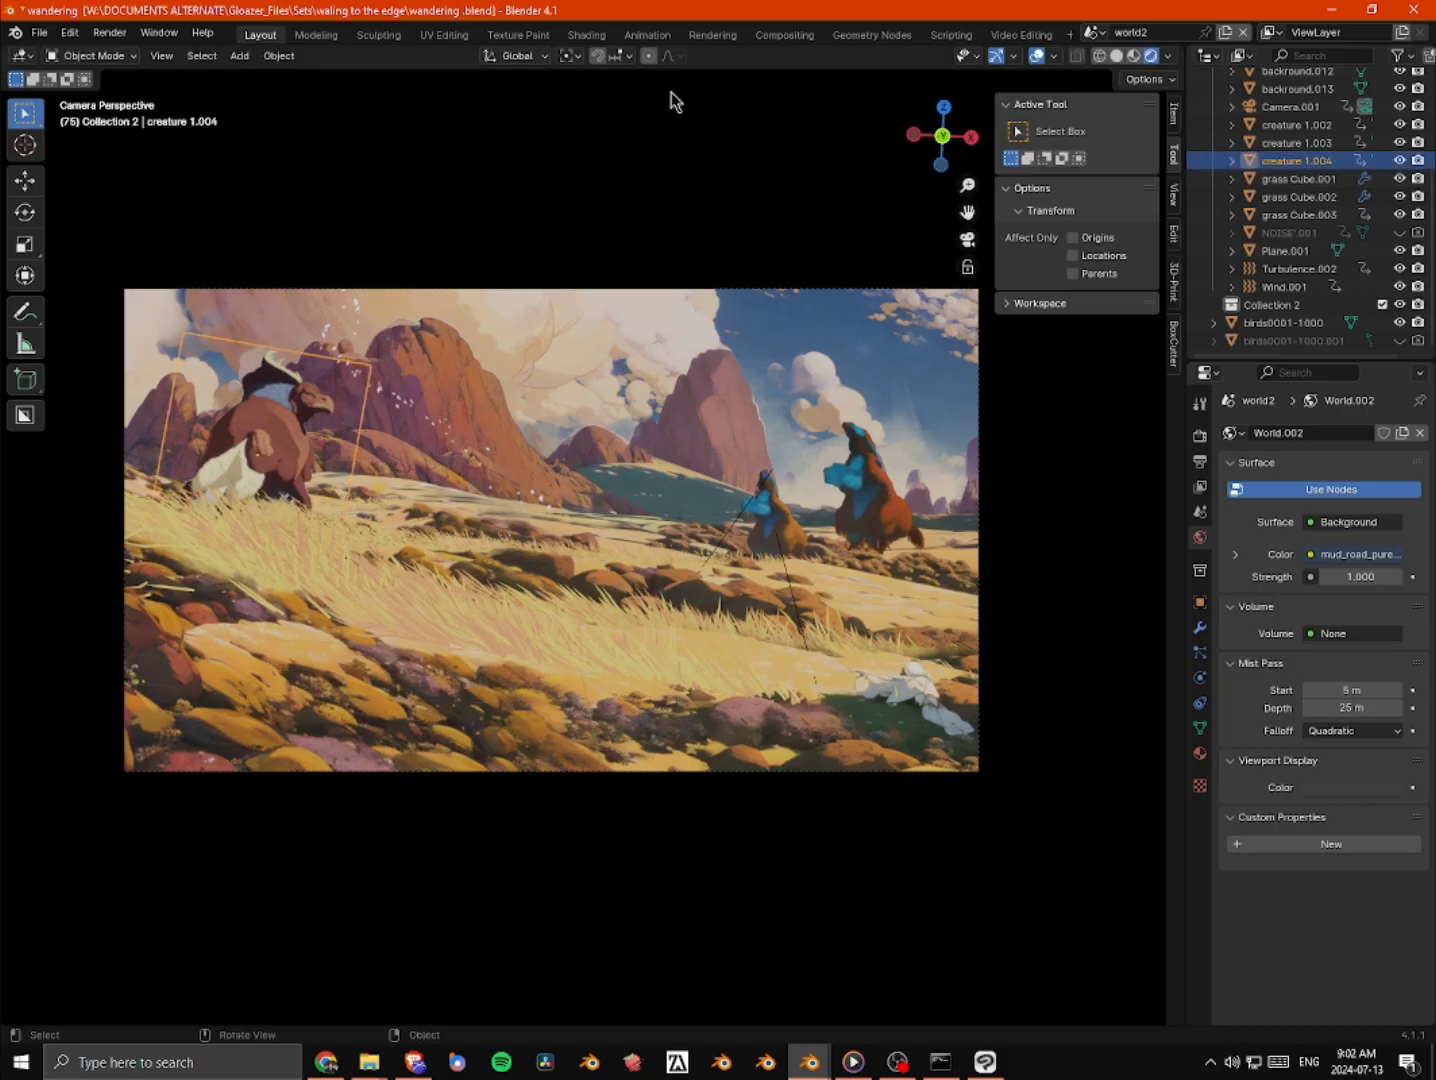
left_click(603, 34)
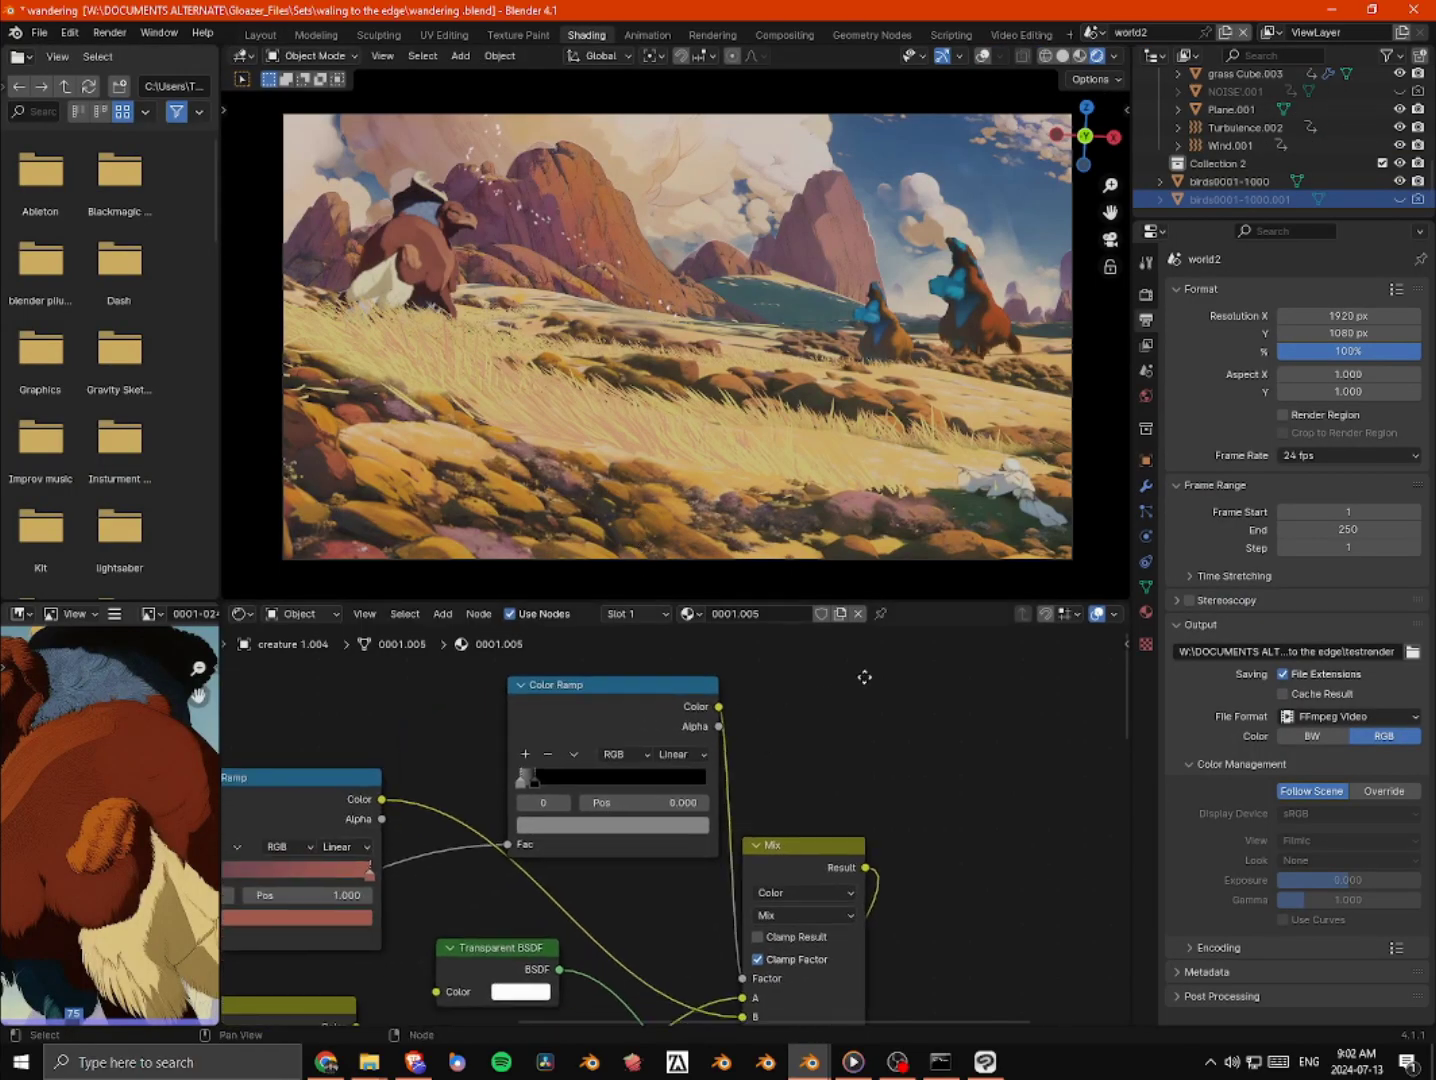
Move the upper curve point to 0.6000, 1.0000 in the RGB Curves node fed by the ####.png.002 image sequence
scroll(1011, 909, "down", 6)
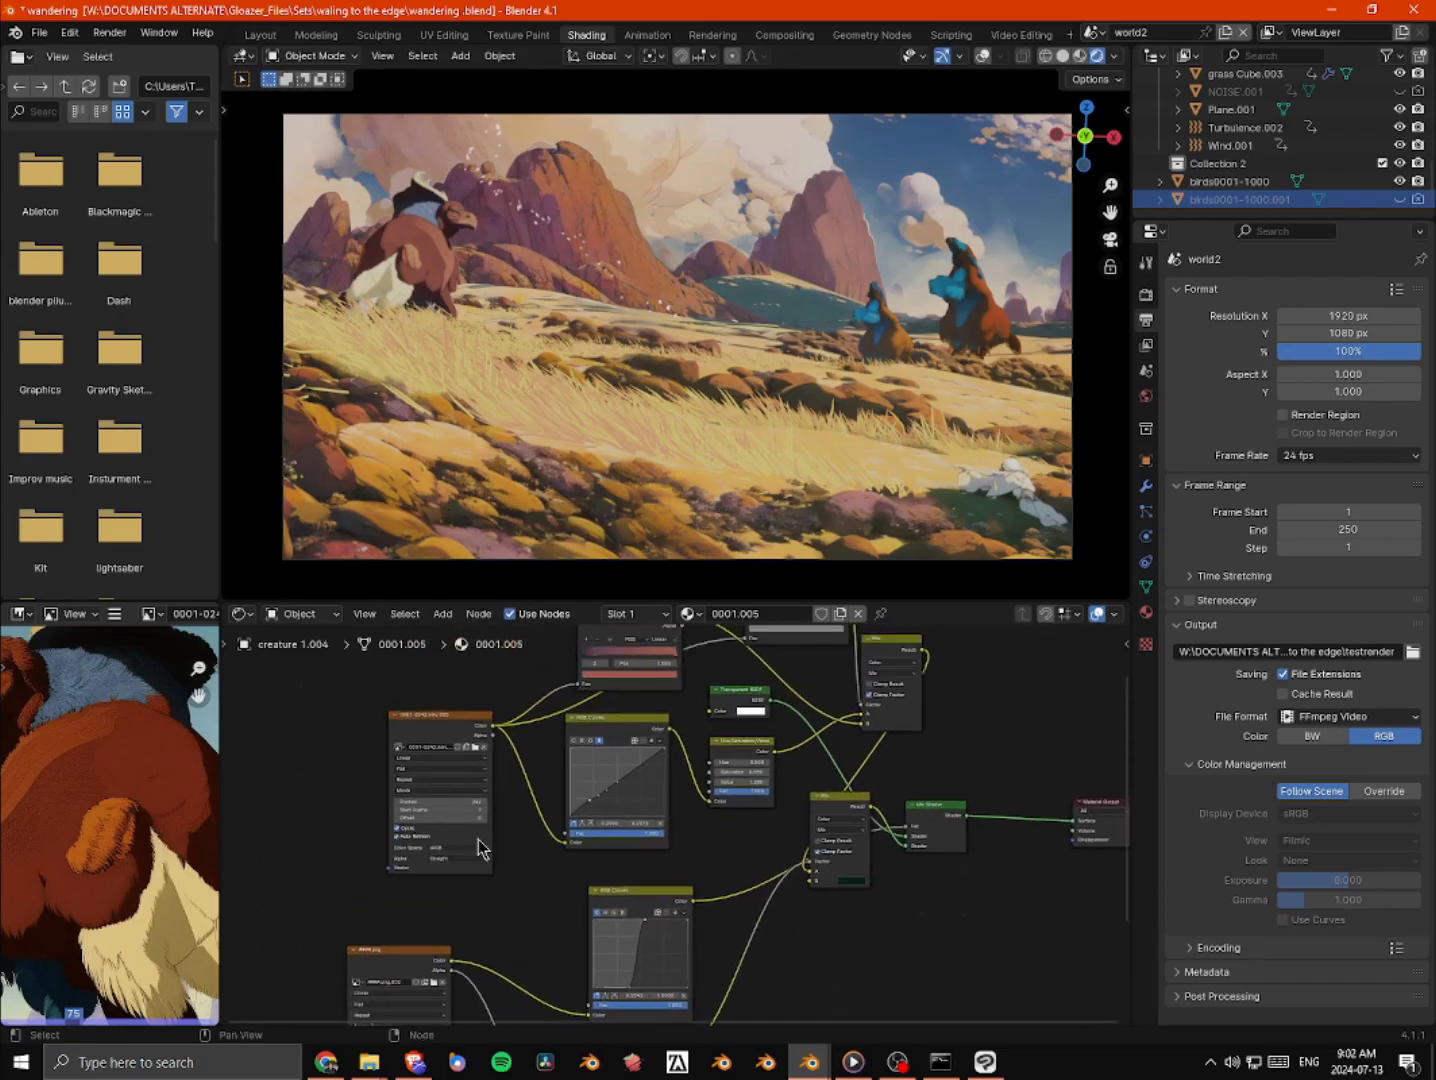
scroll(475, 850, "up", 3)
middle_click_drag(467, 865, 693, 799)
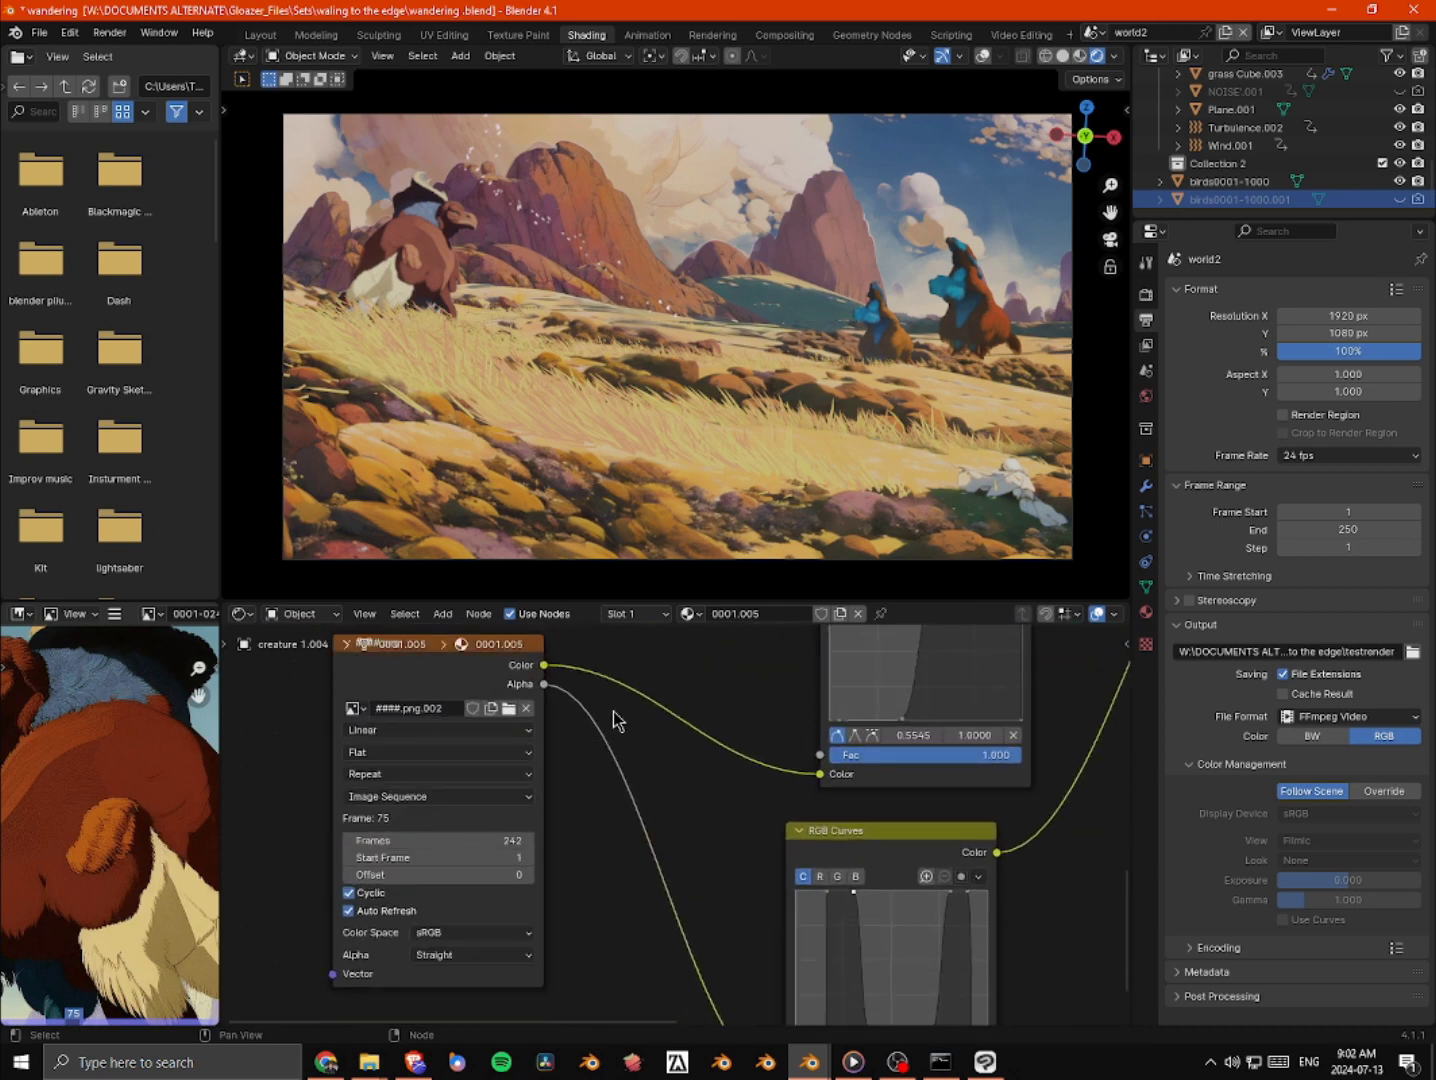
middle_click_drag(583, 800, 400, 940)
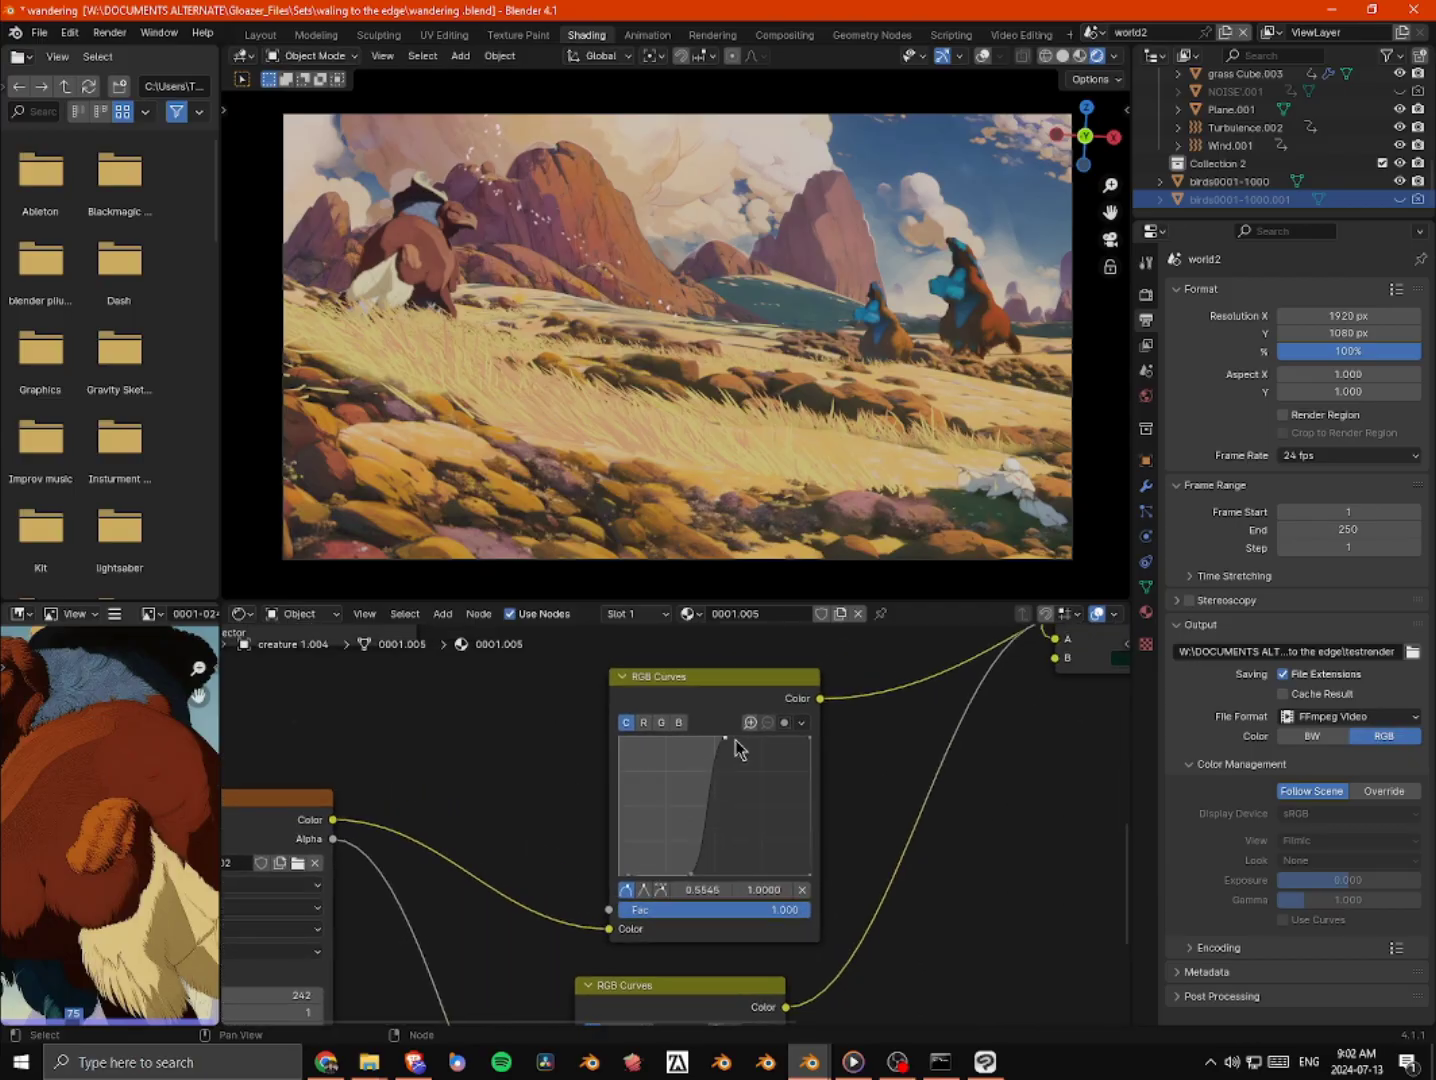
mouse_move(736, 749)
left_mouse_down()
mouse_move(785, 736)
mouse_move(736, 750)
mouse_move(737, 737)
left_mouse_up()
Try raising the lower points of that RGB Curves node to 1.0000, undo both moves, and inspect the creature's cutout up close
left_click_drag(690, 876, 644, 740)
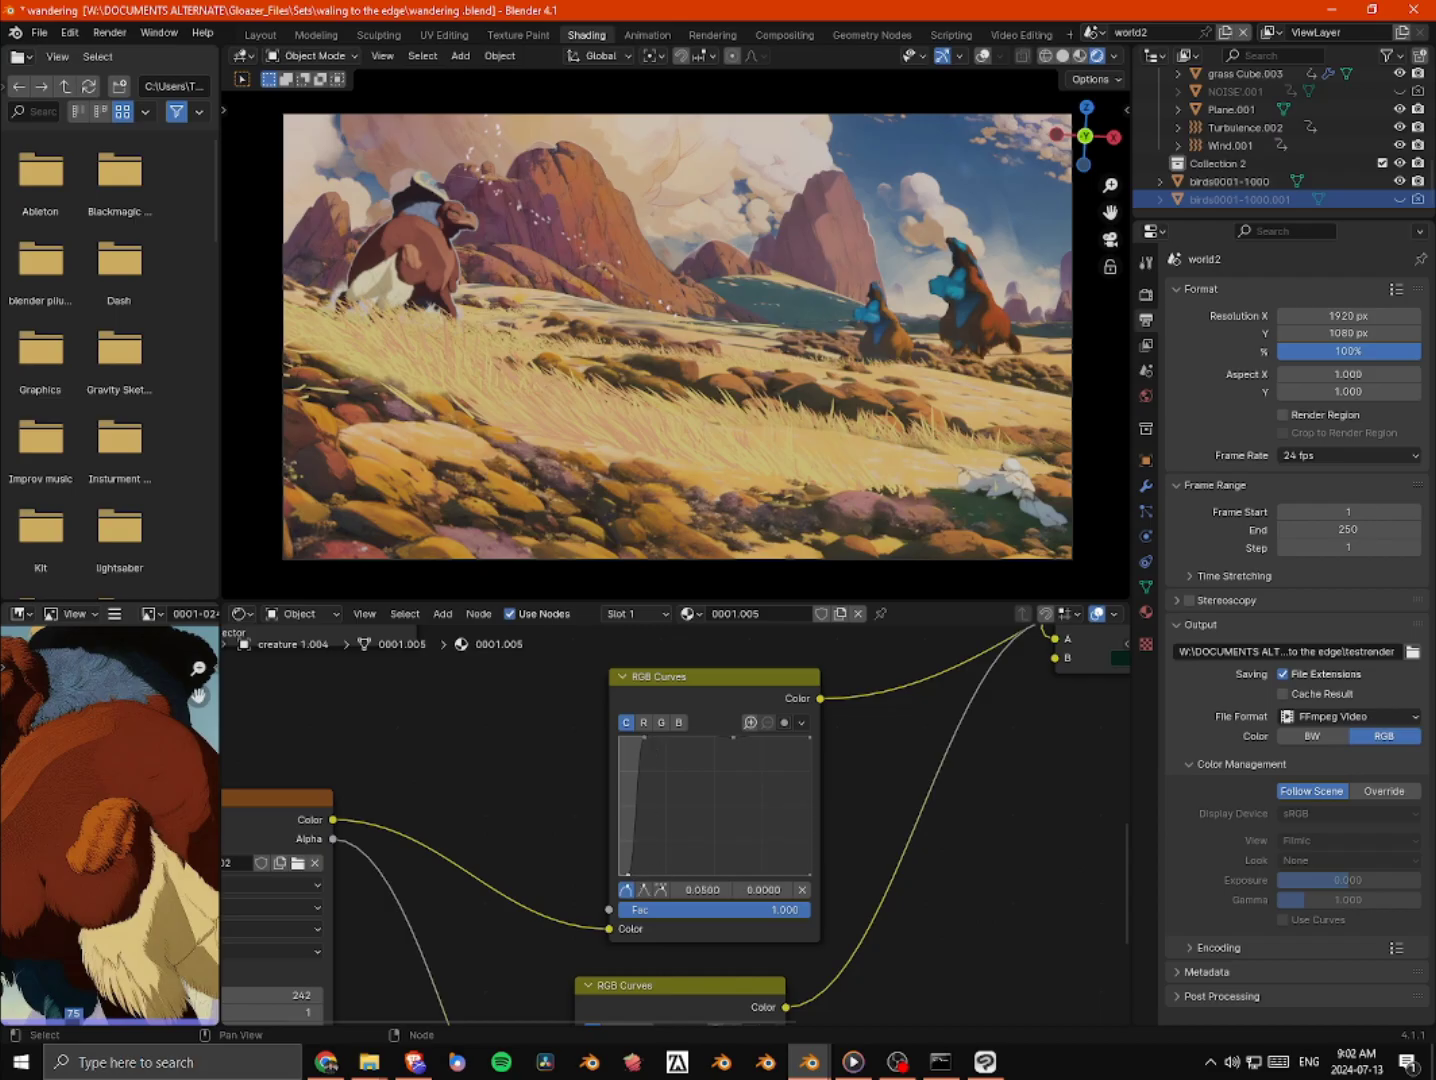
left_click_drag(628, 874, 622, 743)
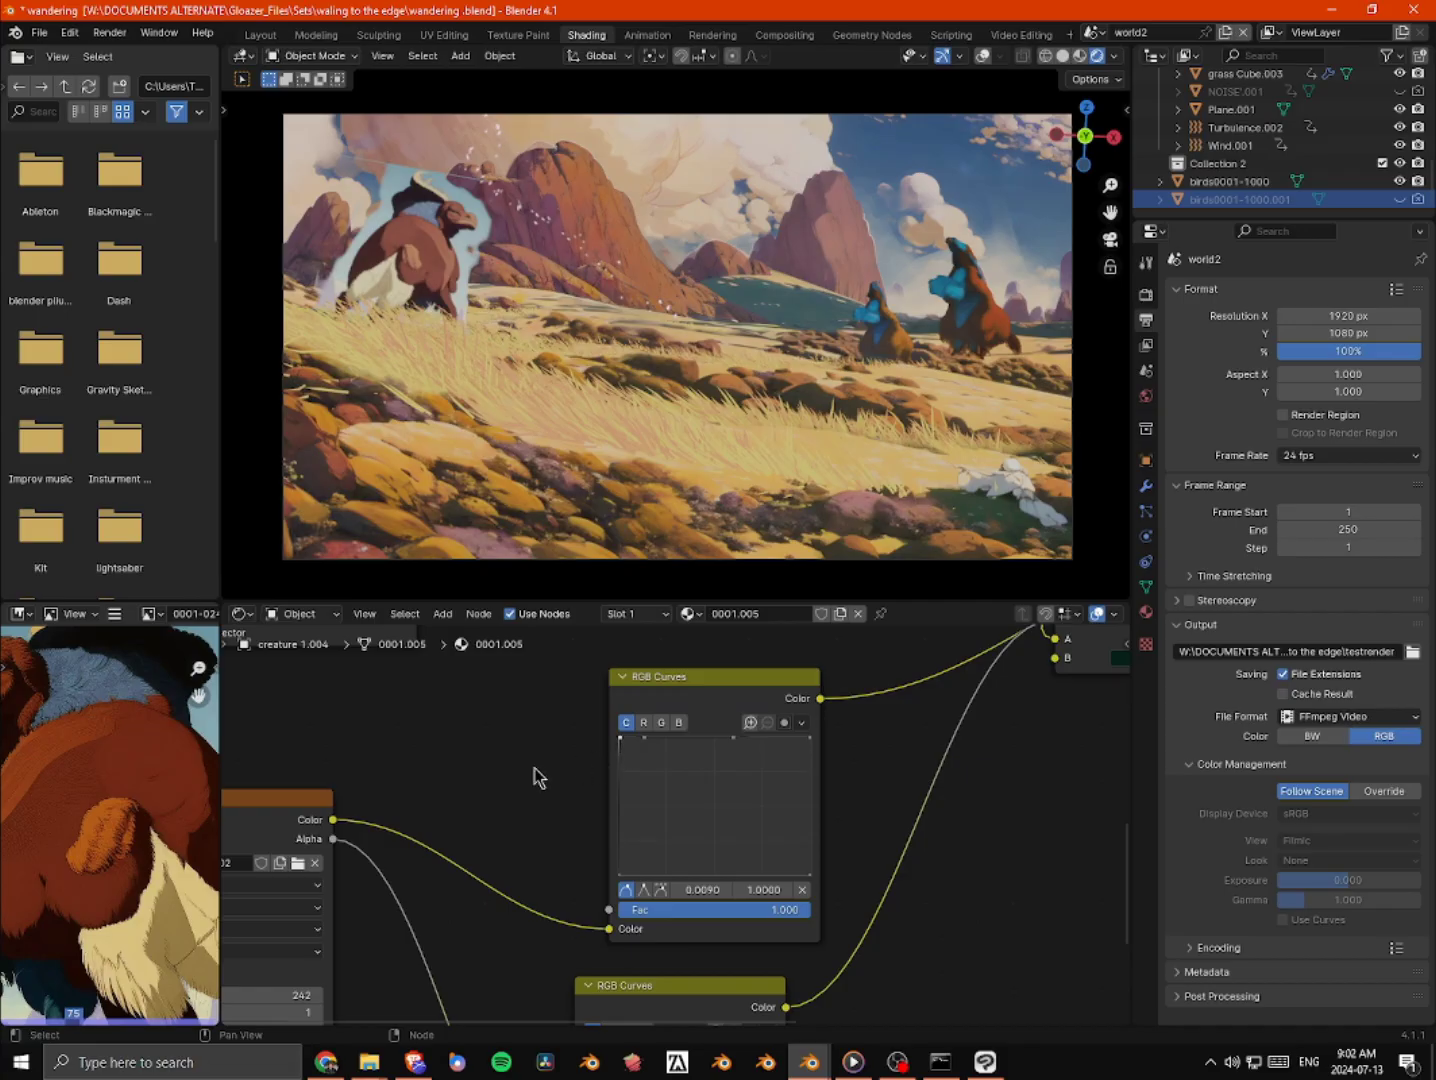
key("ctrl+z")
key("ctrl+z")
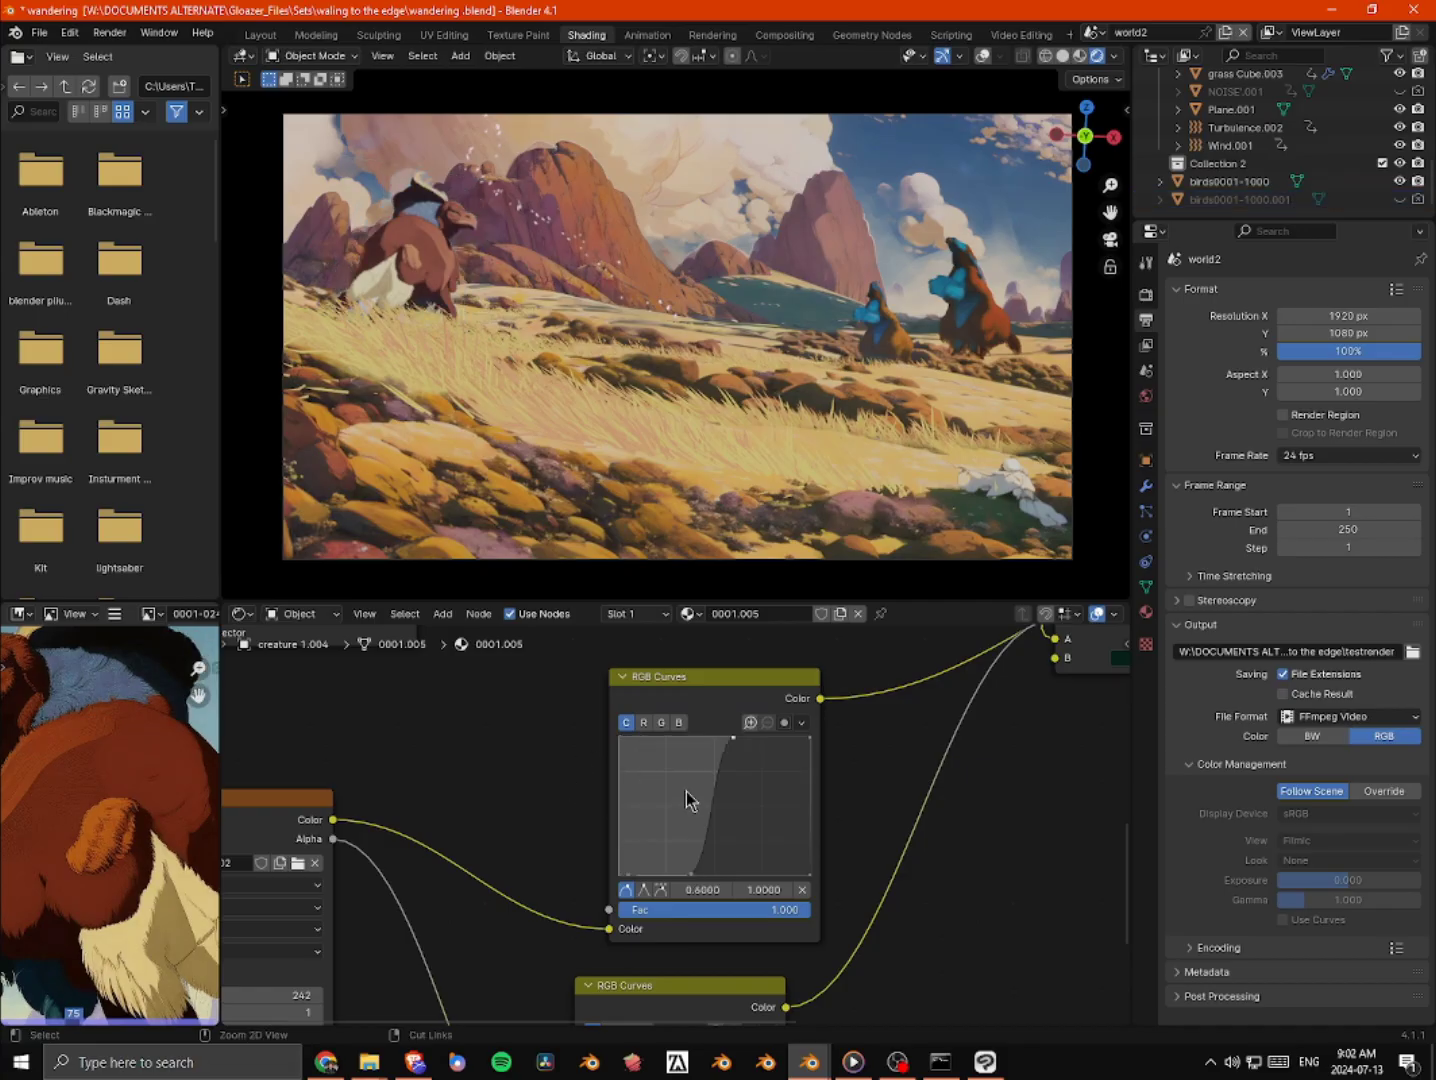
scroll(454, 232, "up", 5)
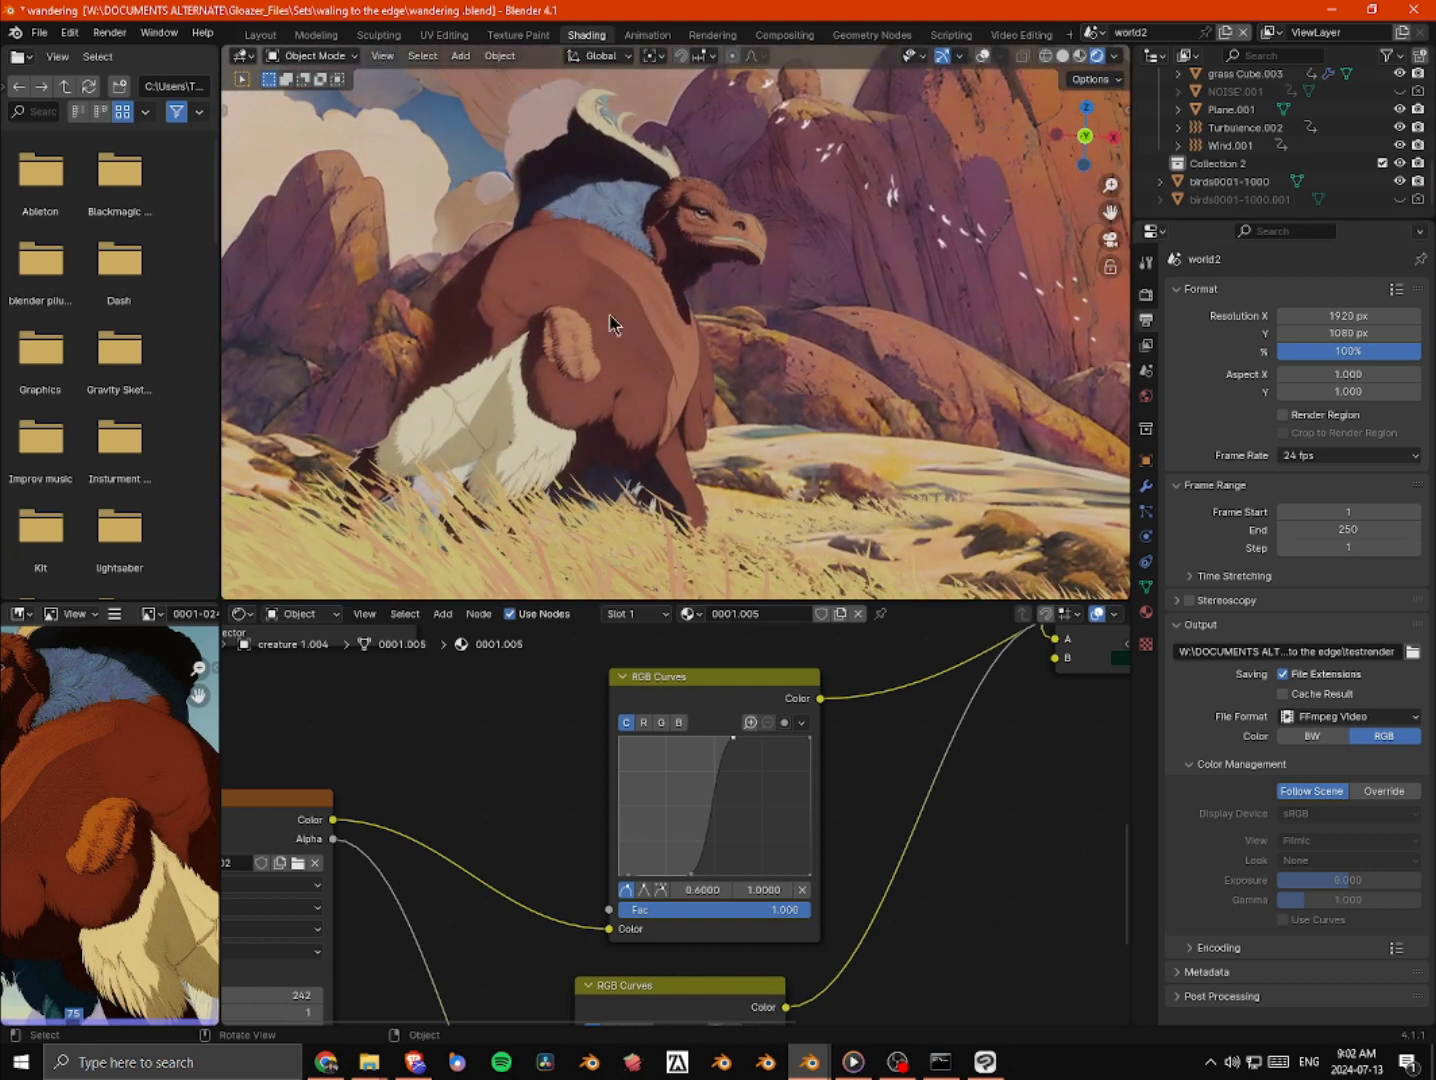
middle_click_drag(537, 800, 578, 878)
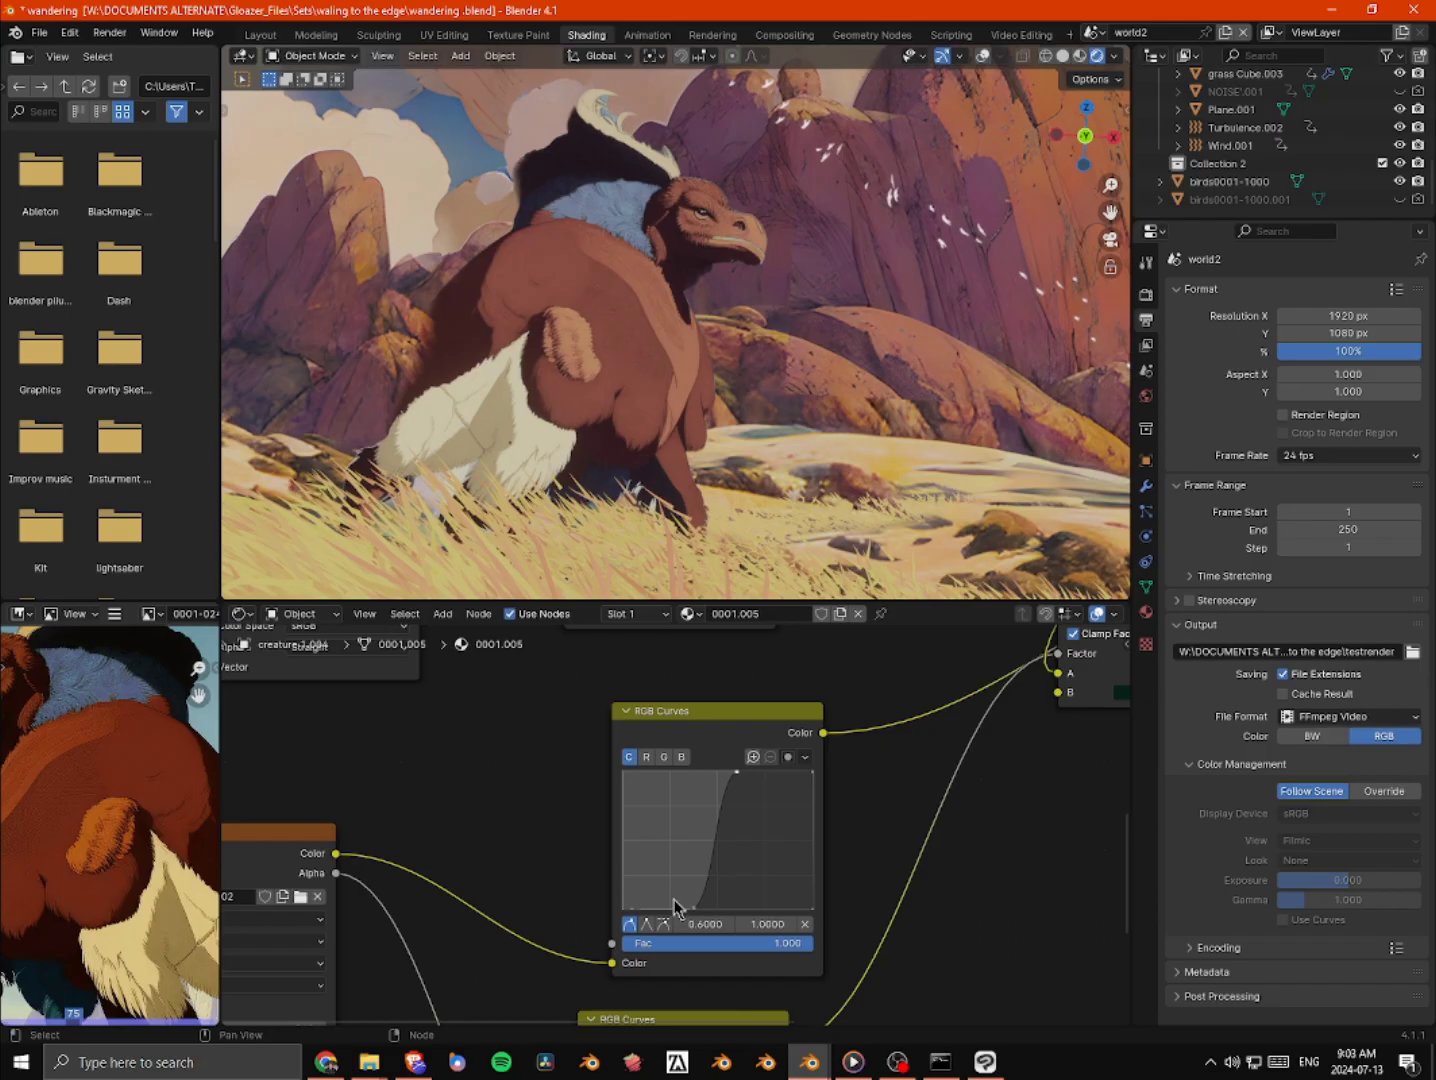
key("super")
scroll(717, 642, "down", 5)
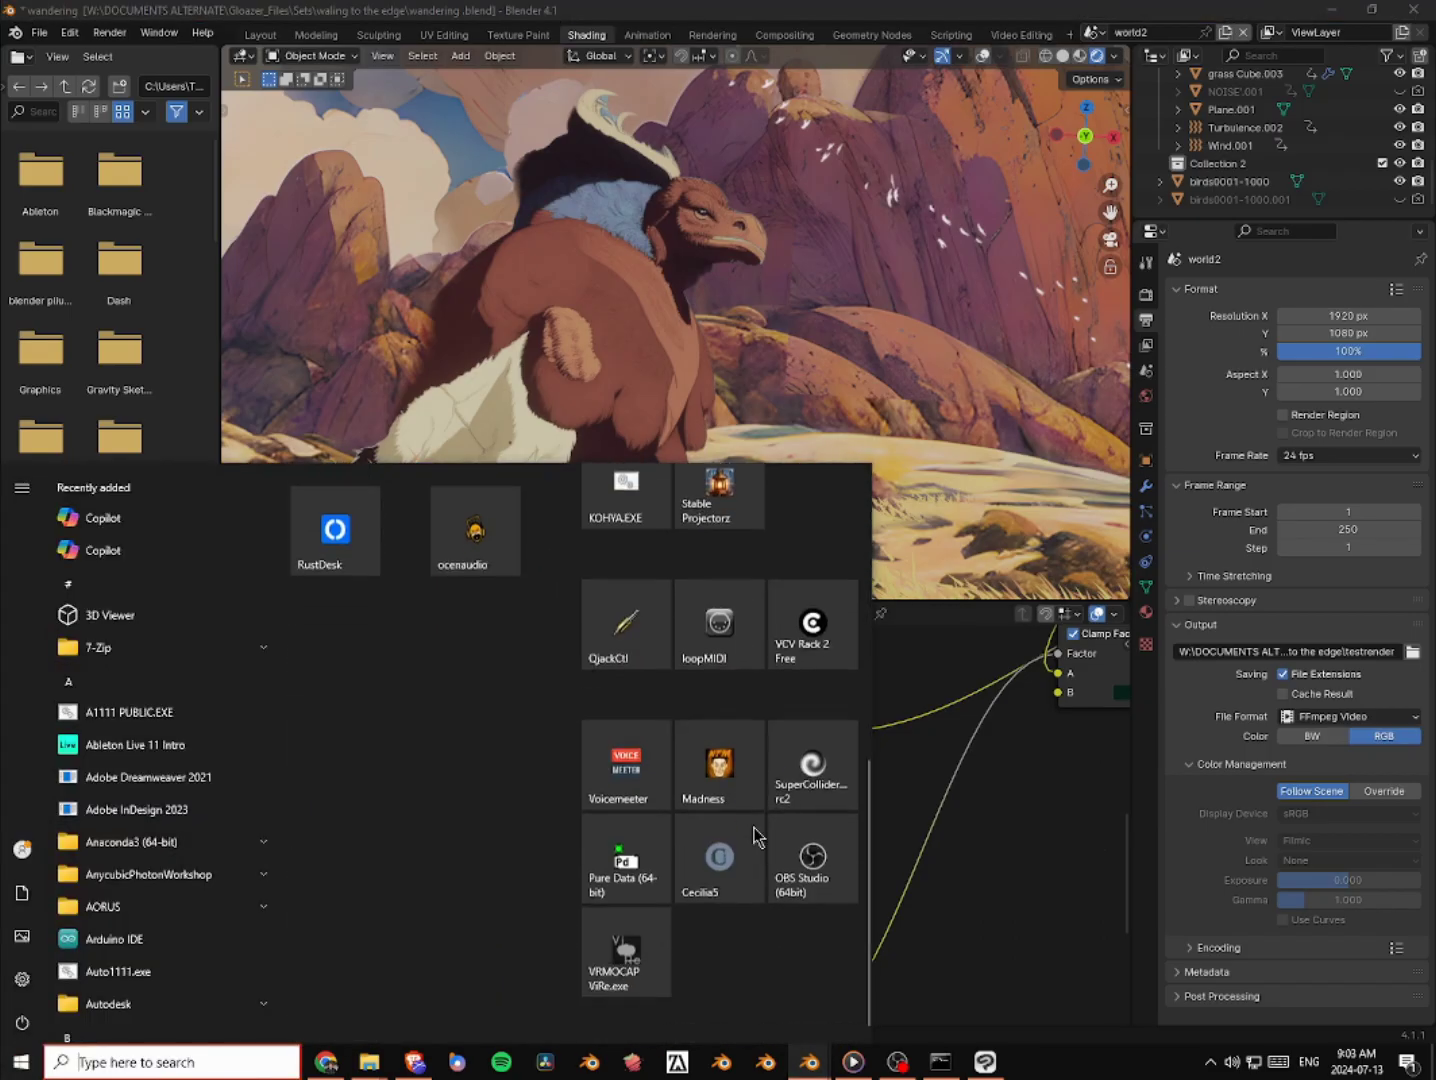
left_click(717, 642)
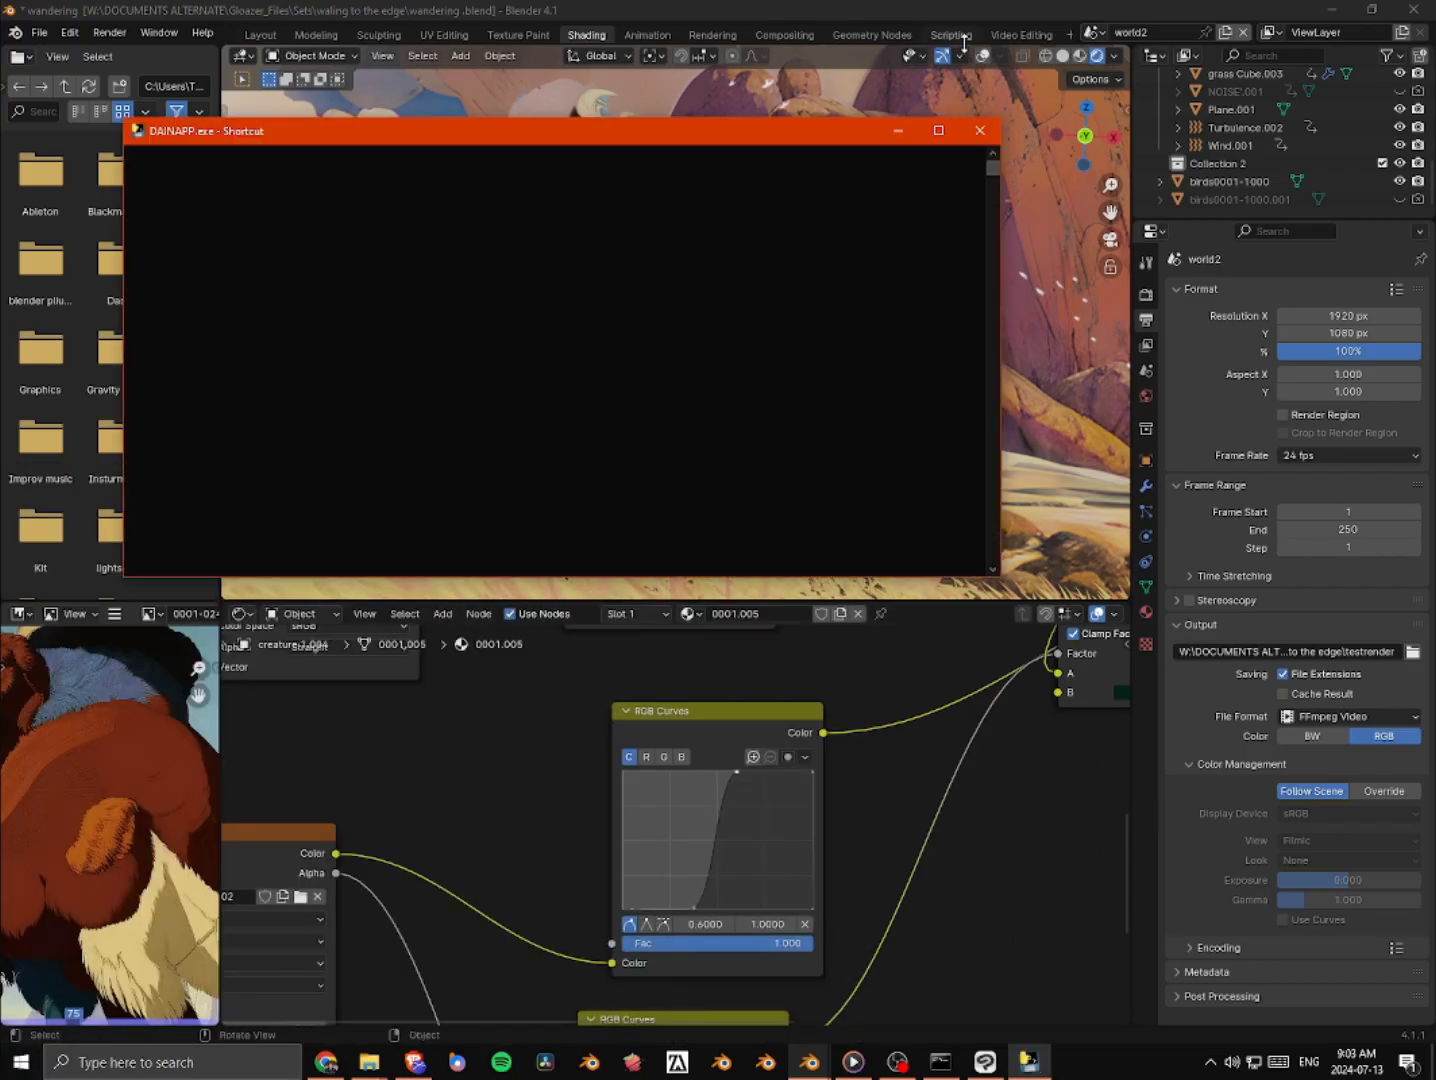
left_click(980, 130)
Launch EbSynth and move its window off the creature in the 3D view
key("super")
scroll(625, 900, "down", 3)
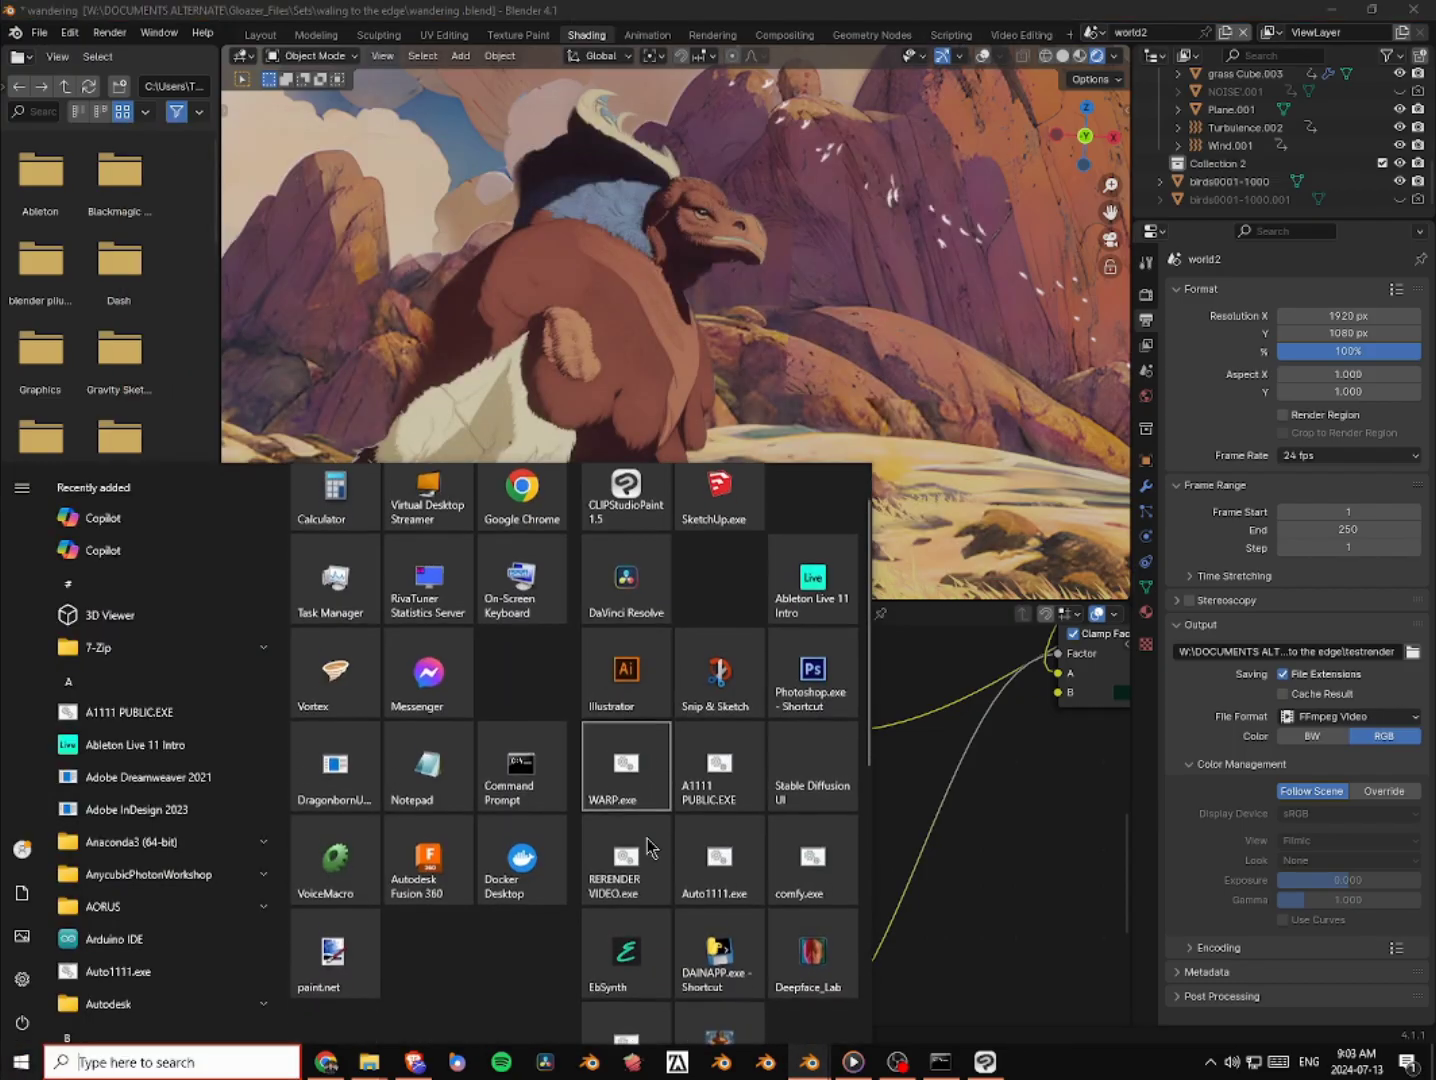
left_click(626, 935)
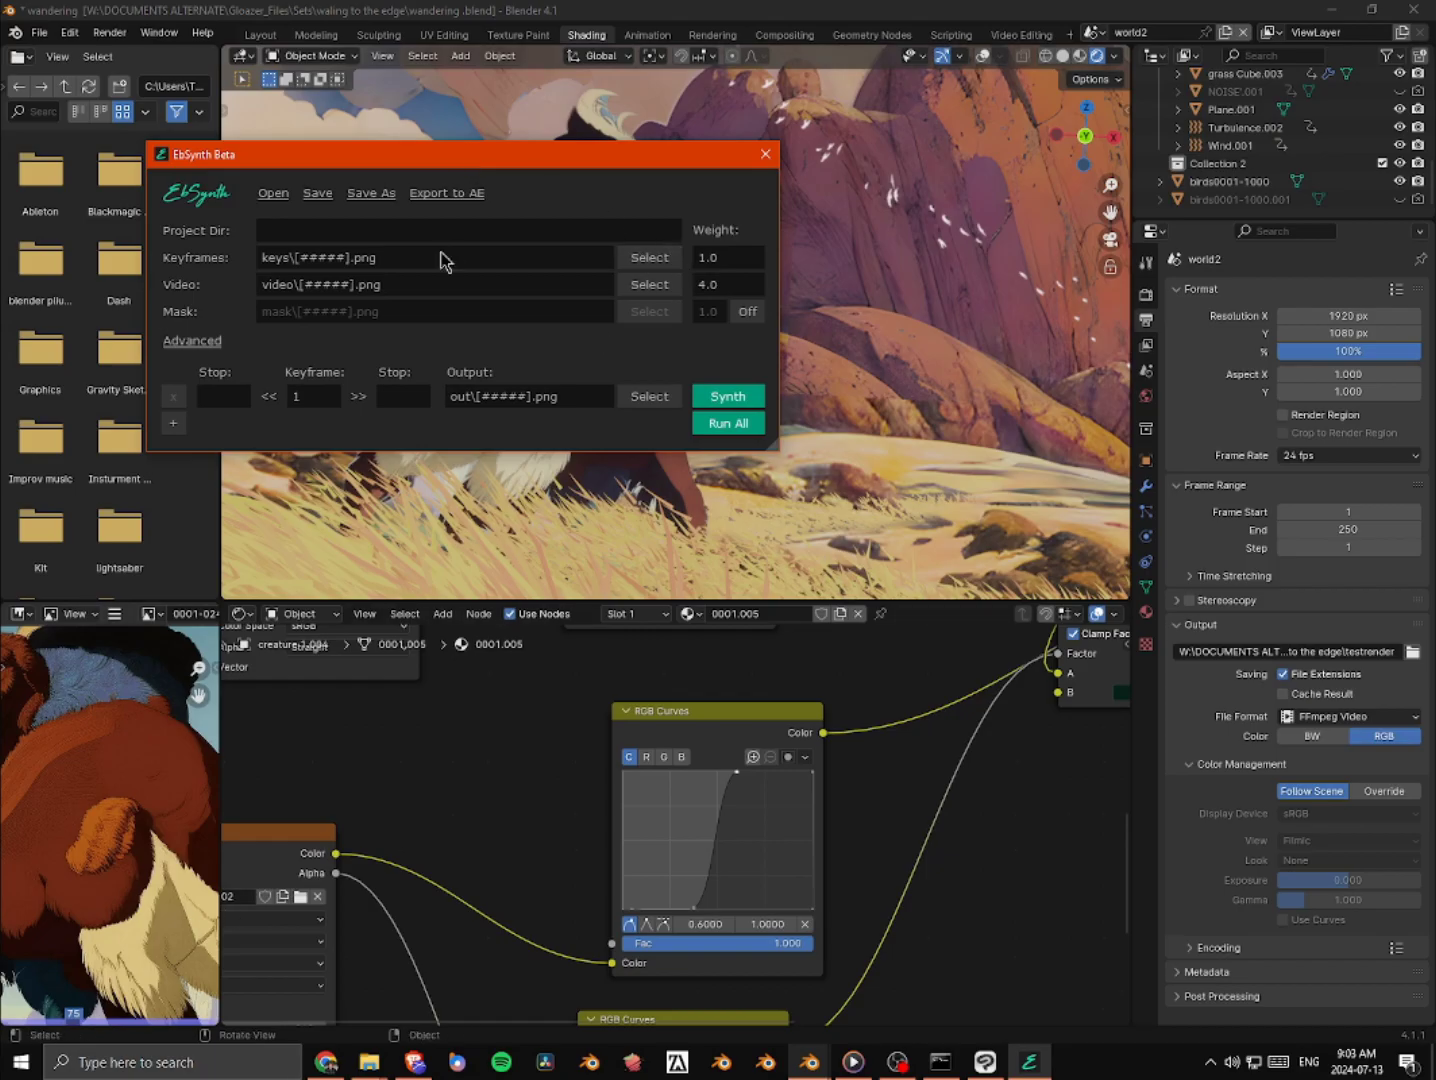
left_click_drag(608, 154, 1352, 202)
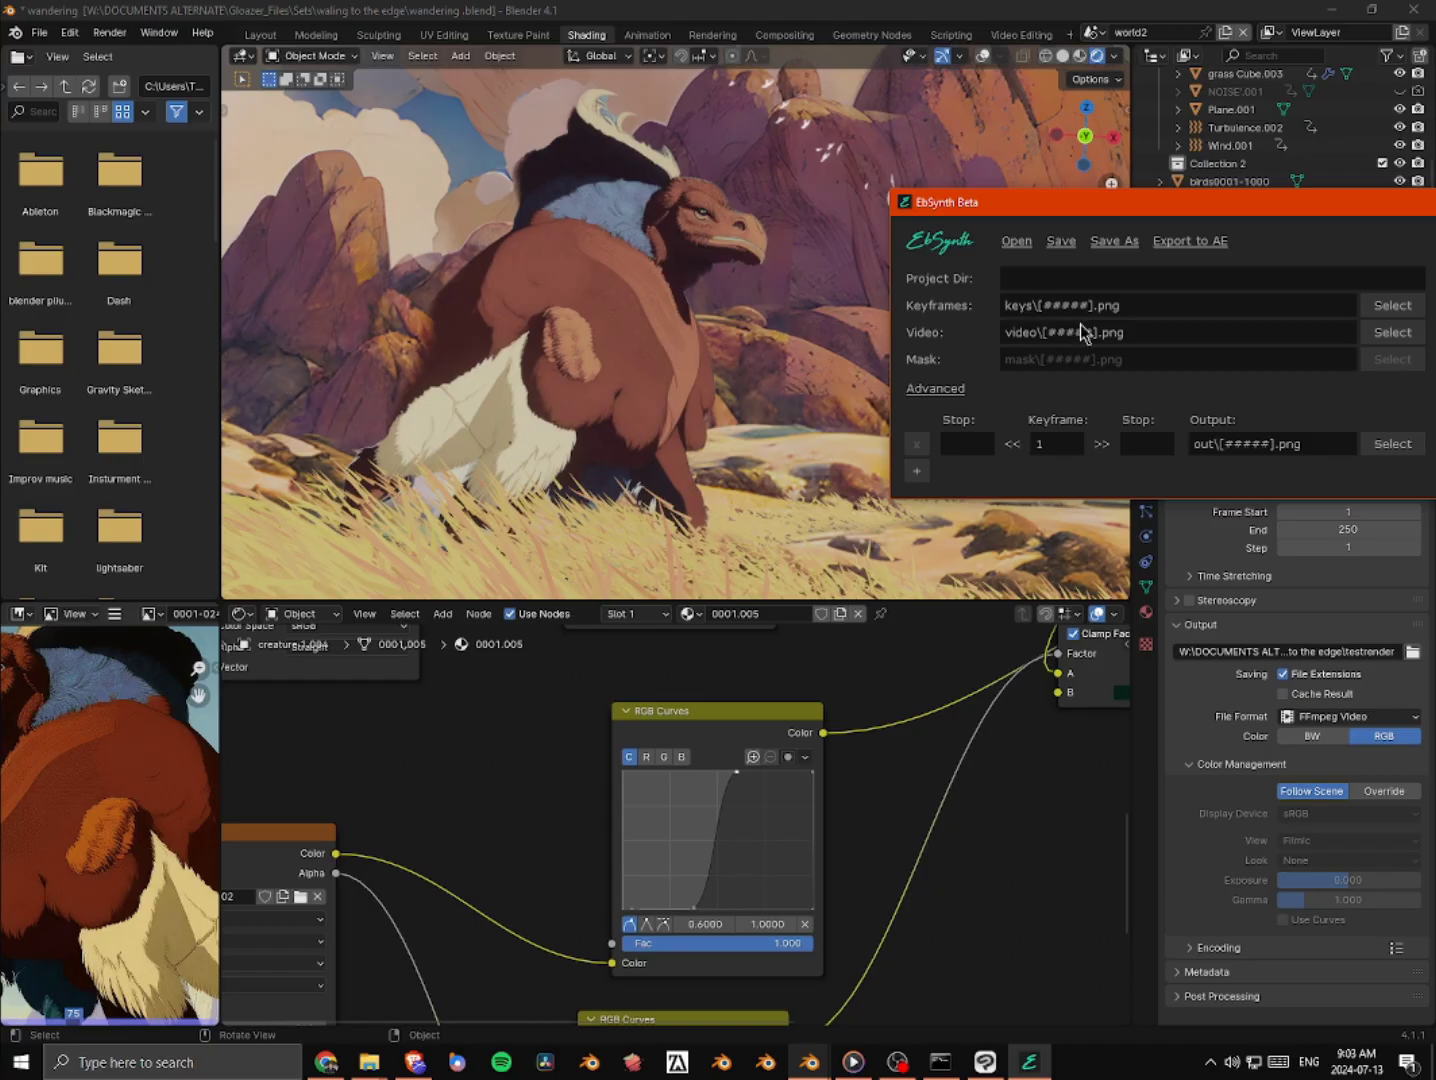
In File Explorer, open waling to the edge > wandering creatrueo 02 > key and select the depth keyframe 0097.jpg
left_click(369, 1062)
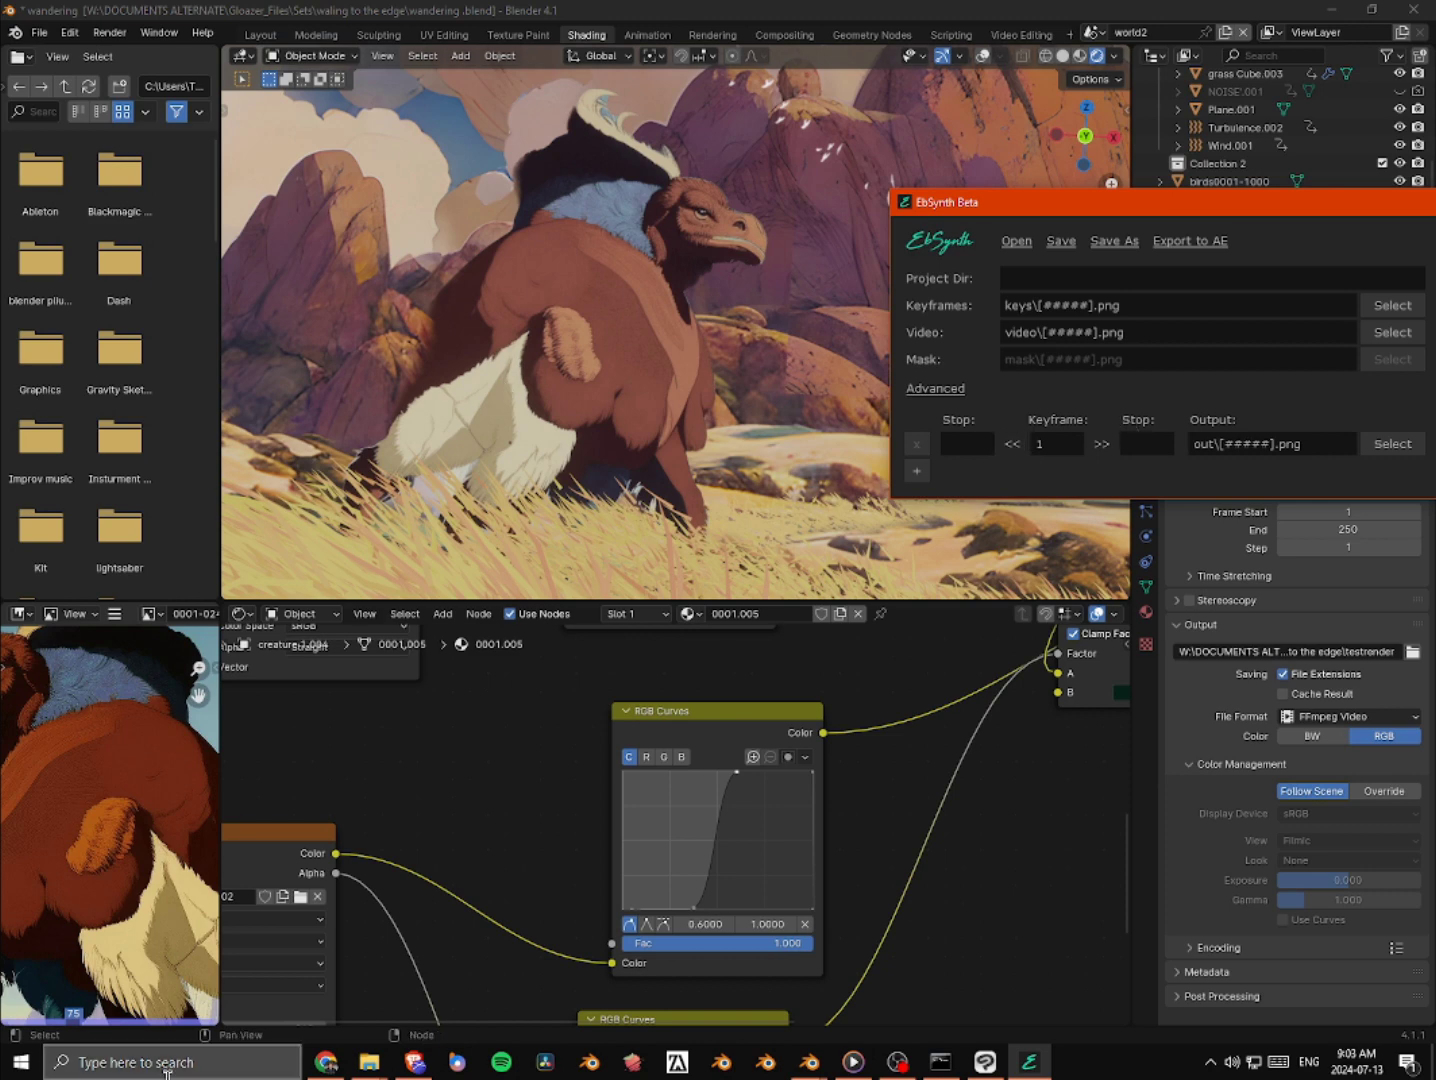
left_click(370, 1063)
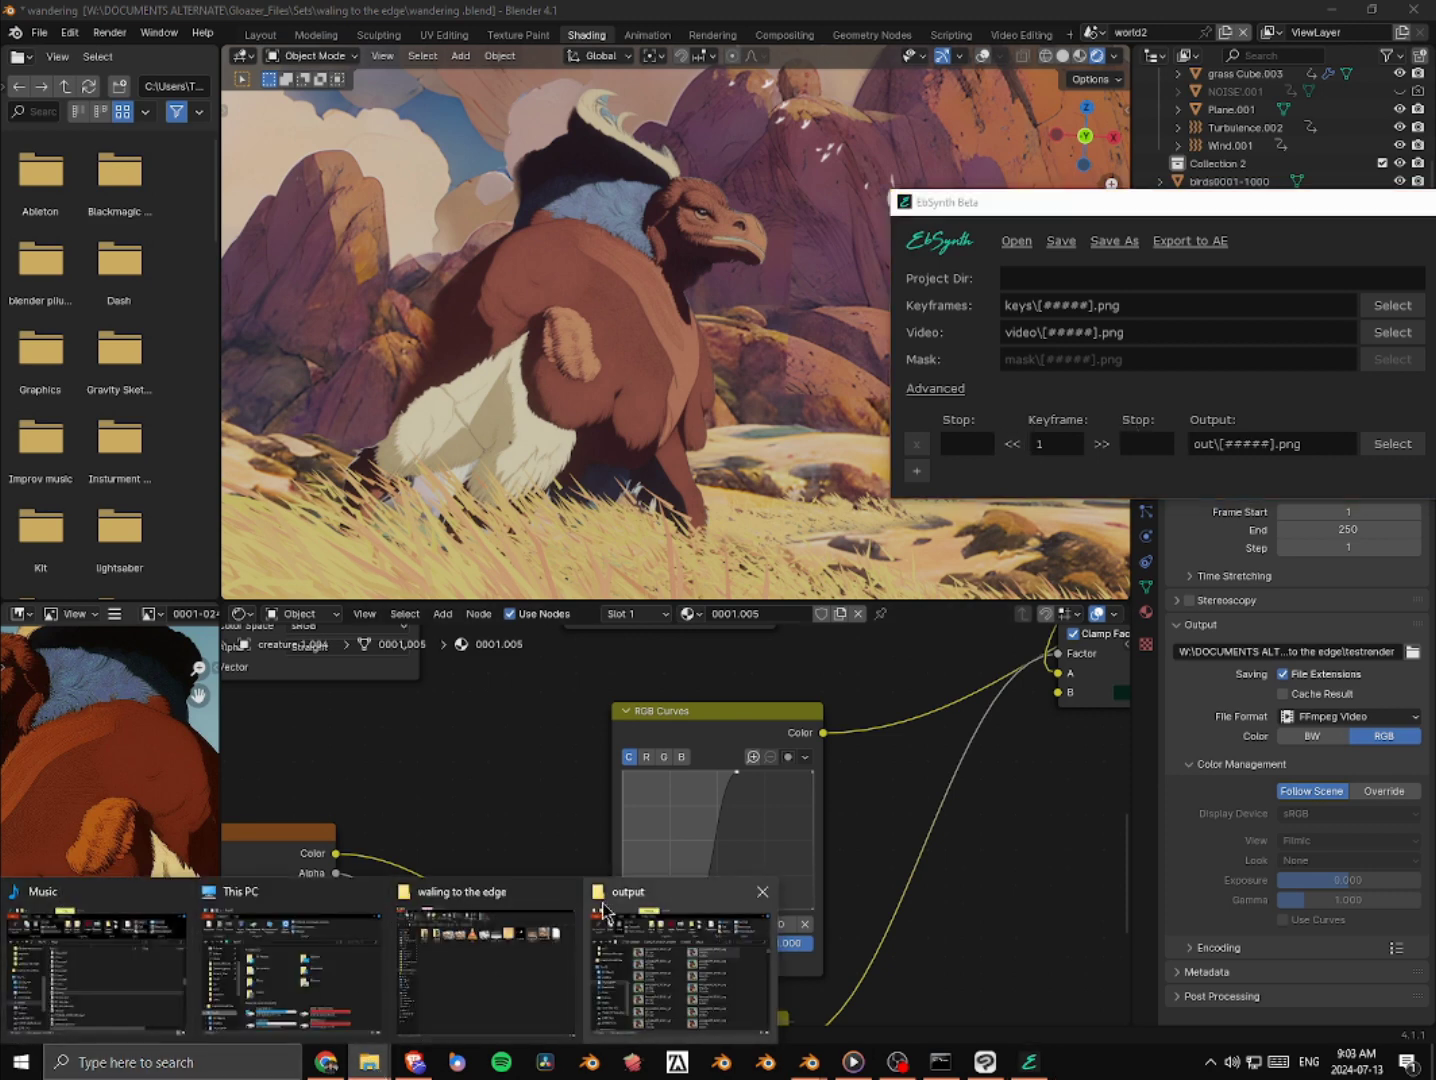
left_click(643, 940)
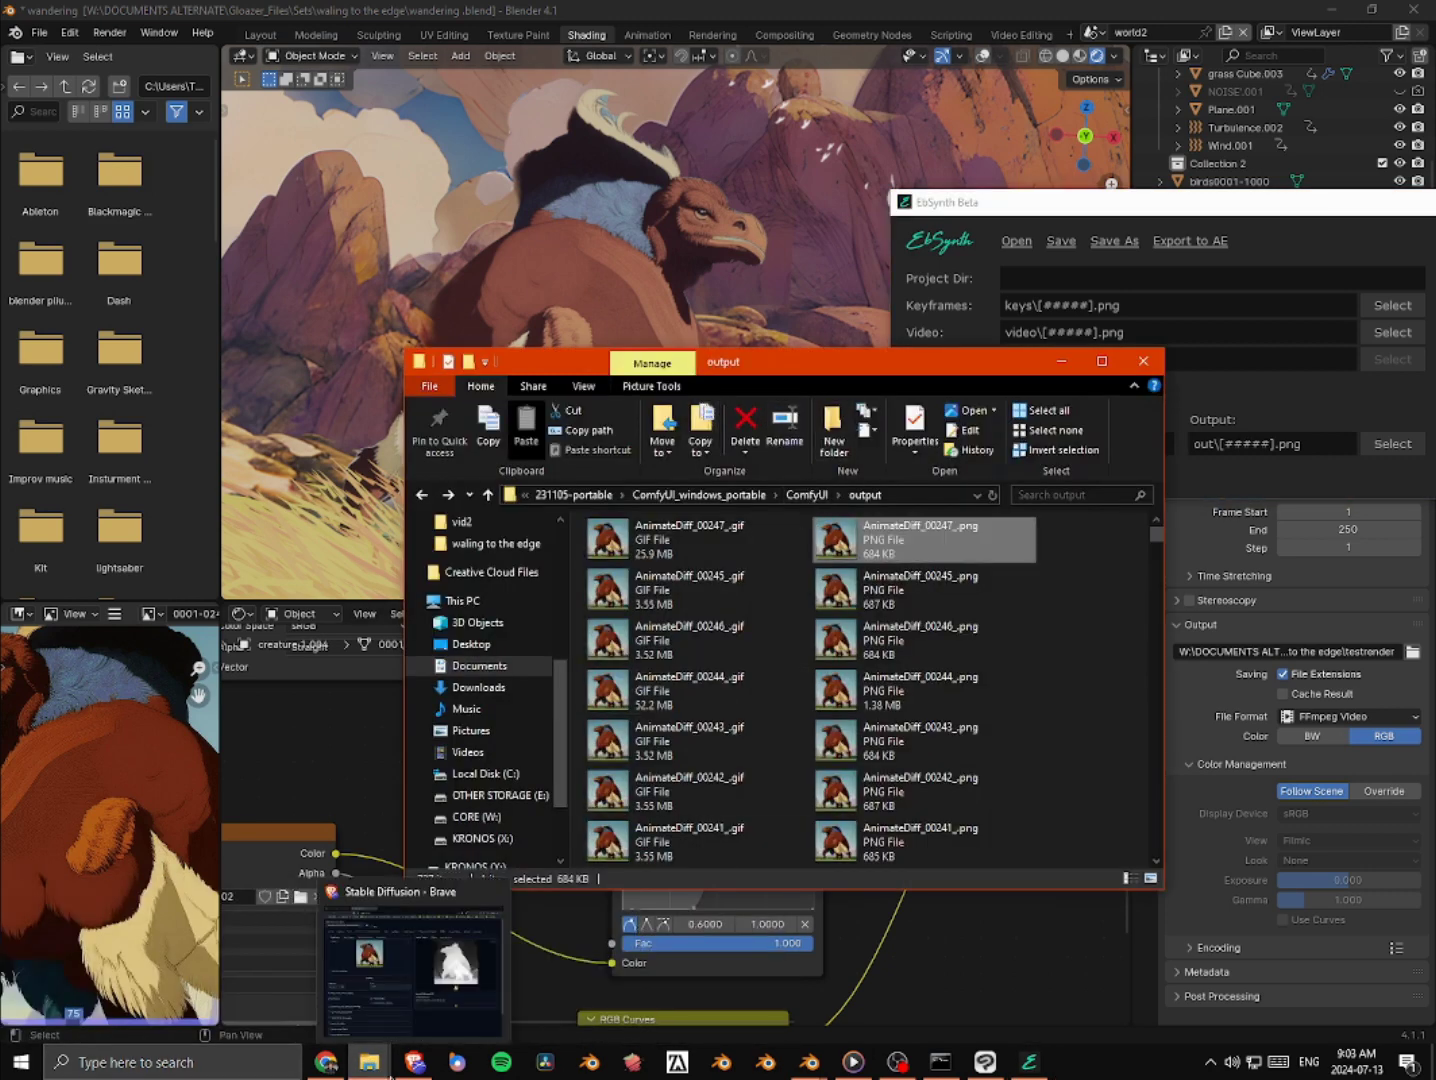
mouse_move(370, 1063)
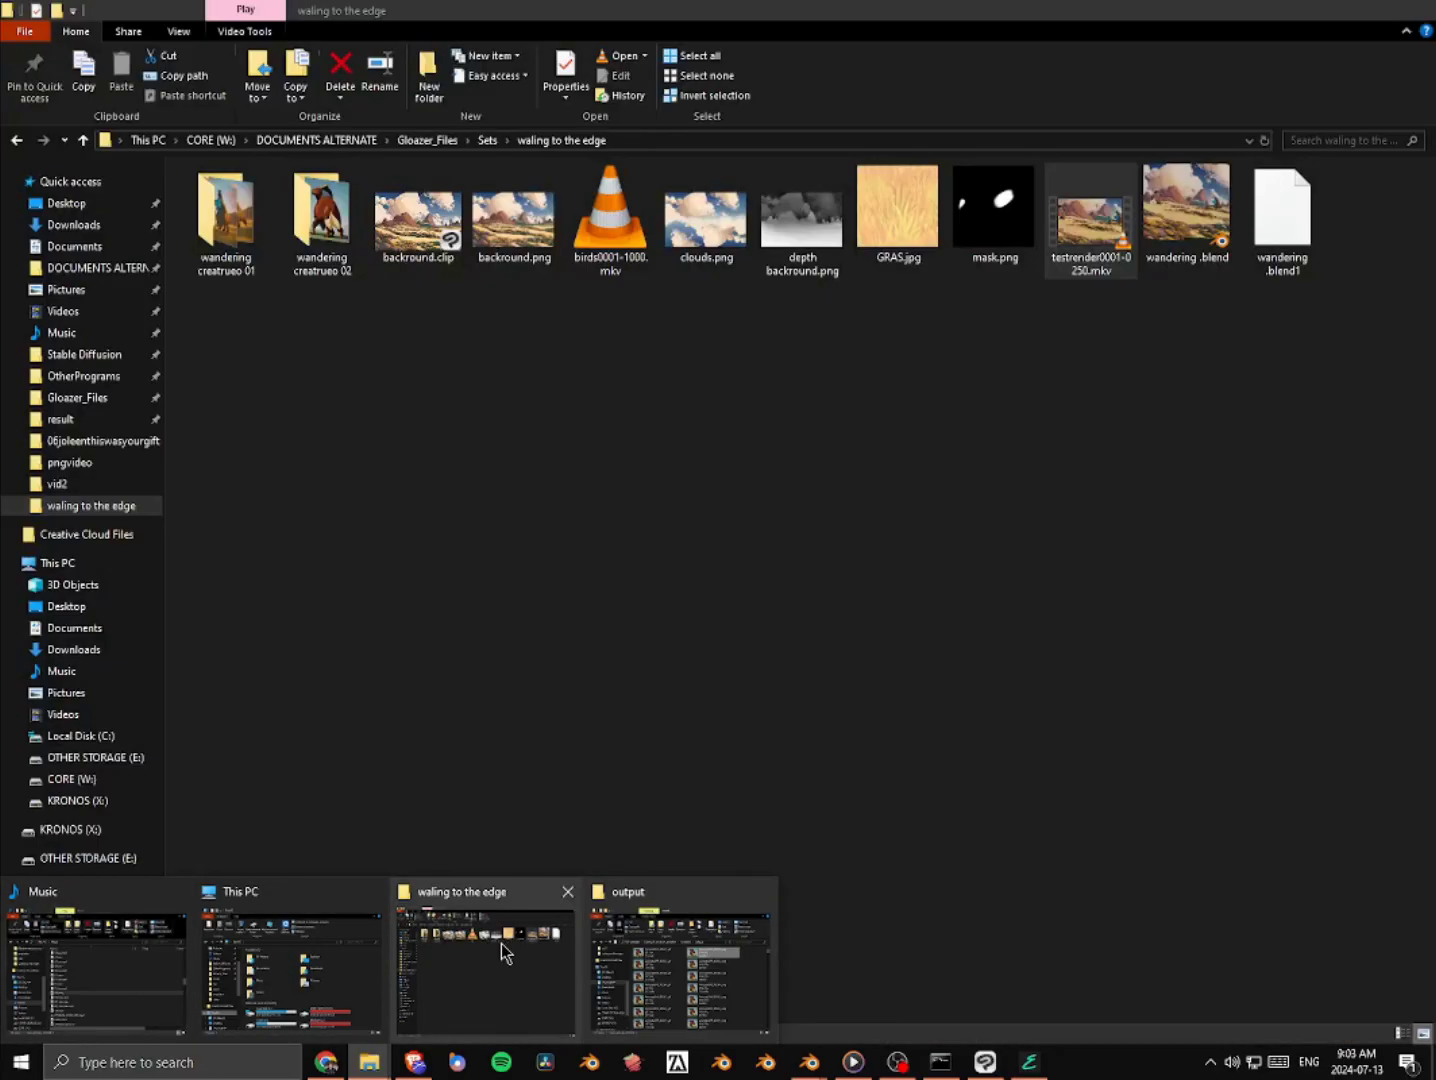
left_click(501, 945)
left_click(322, 225)
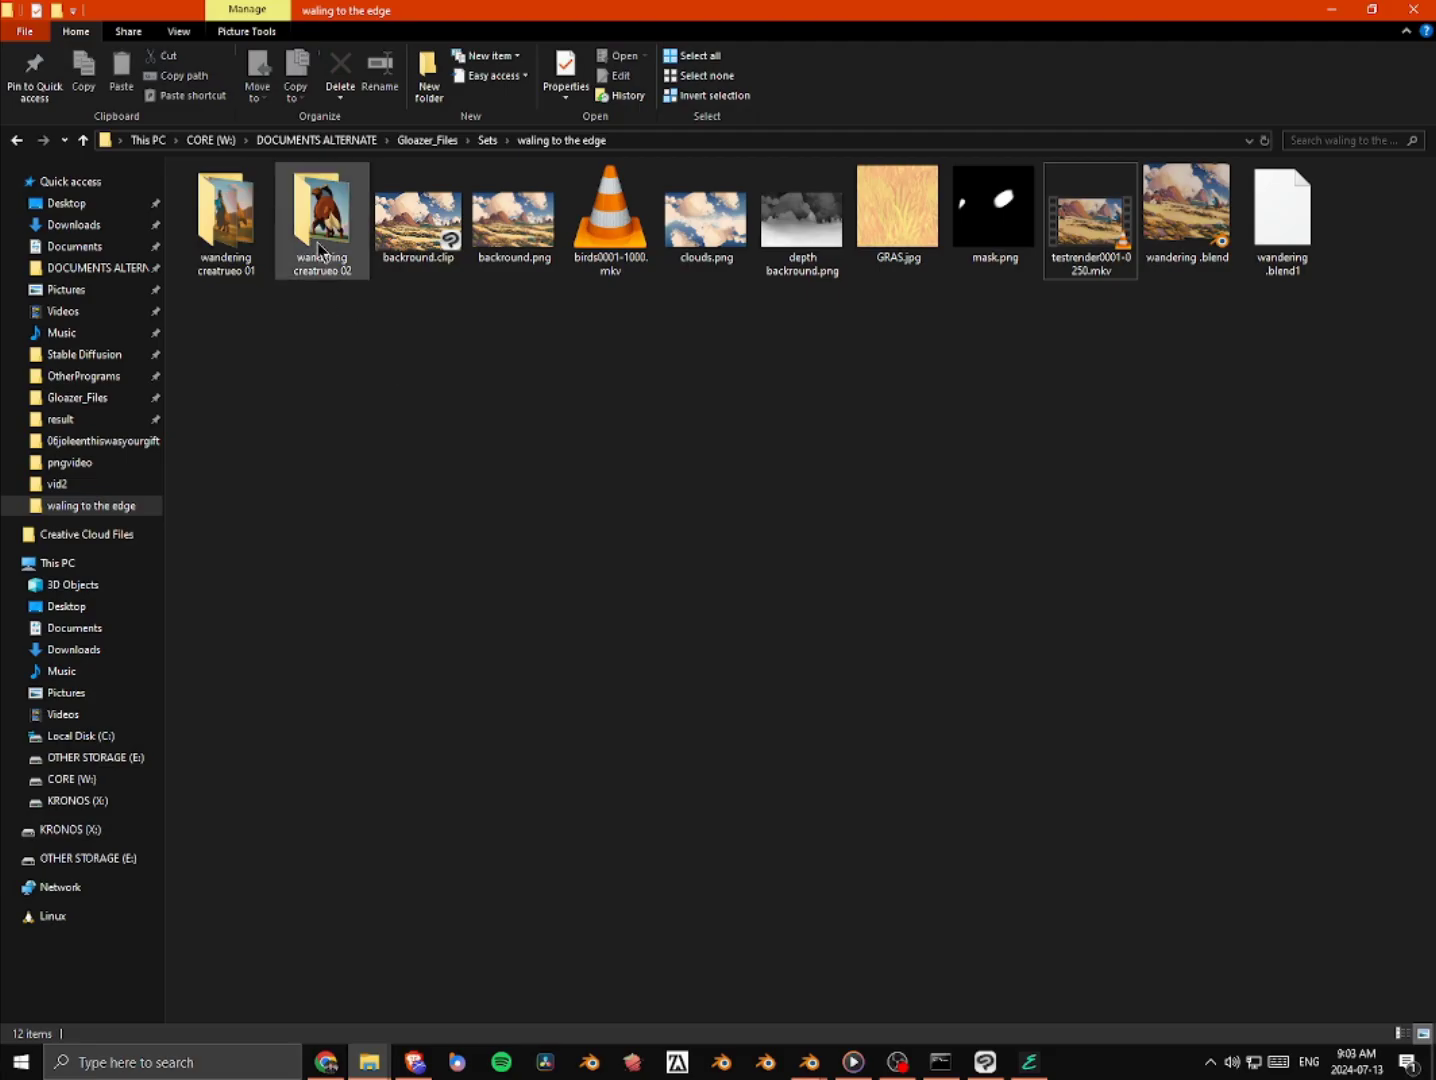
double_click(322, 232)
double_click(255, 232)
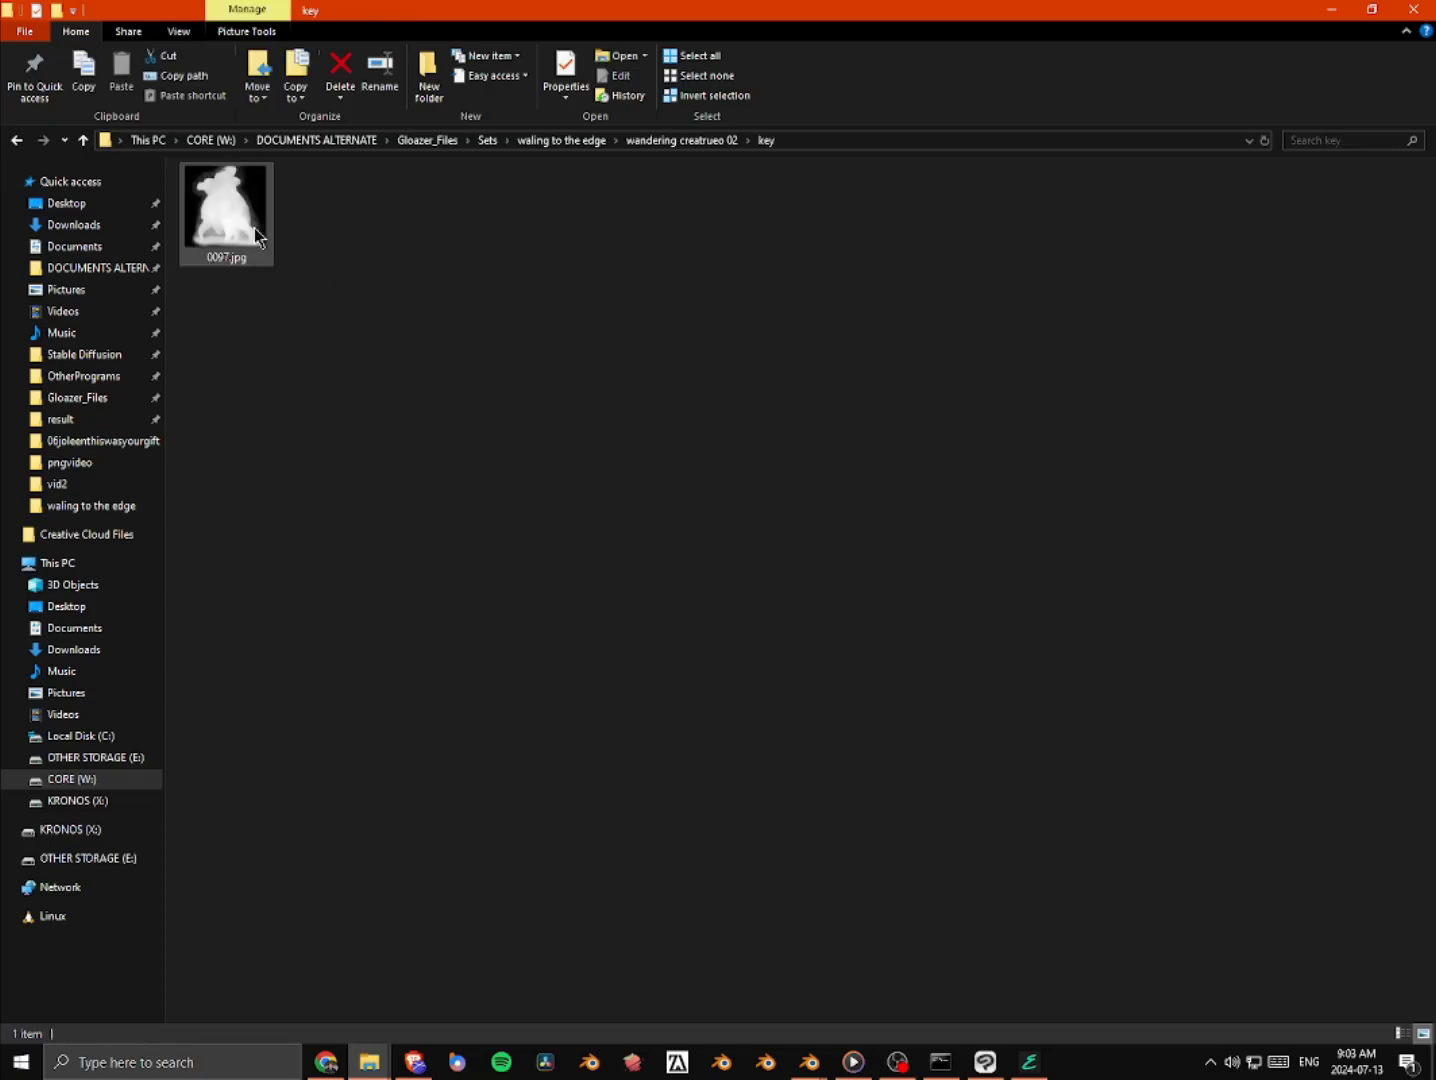
left_click(266, 238)
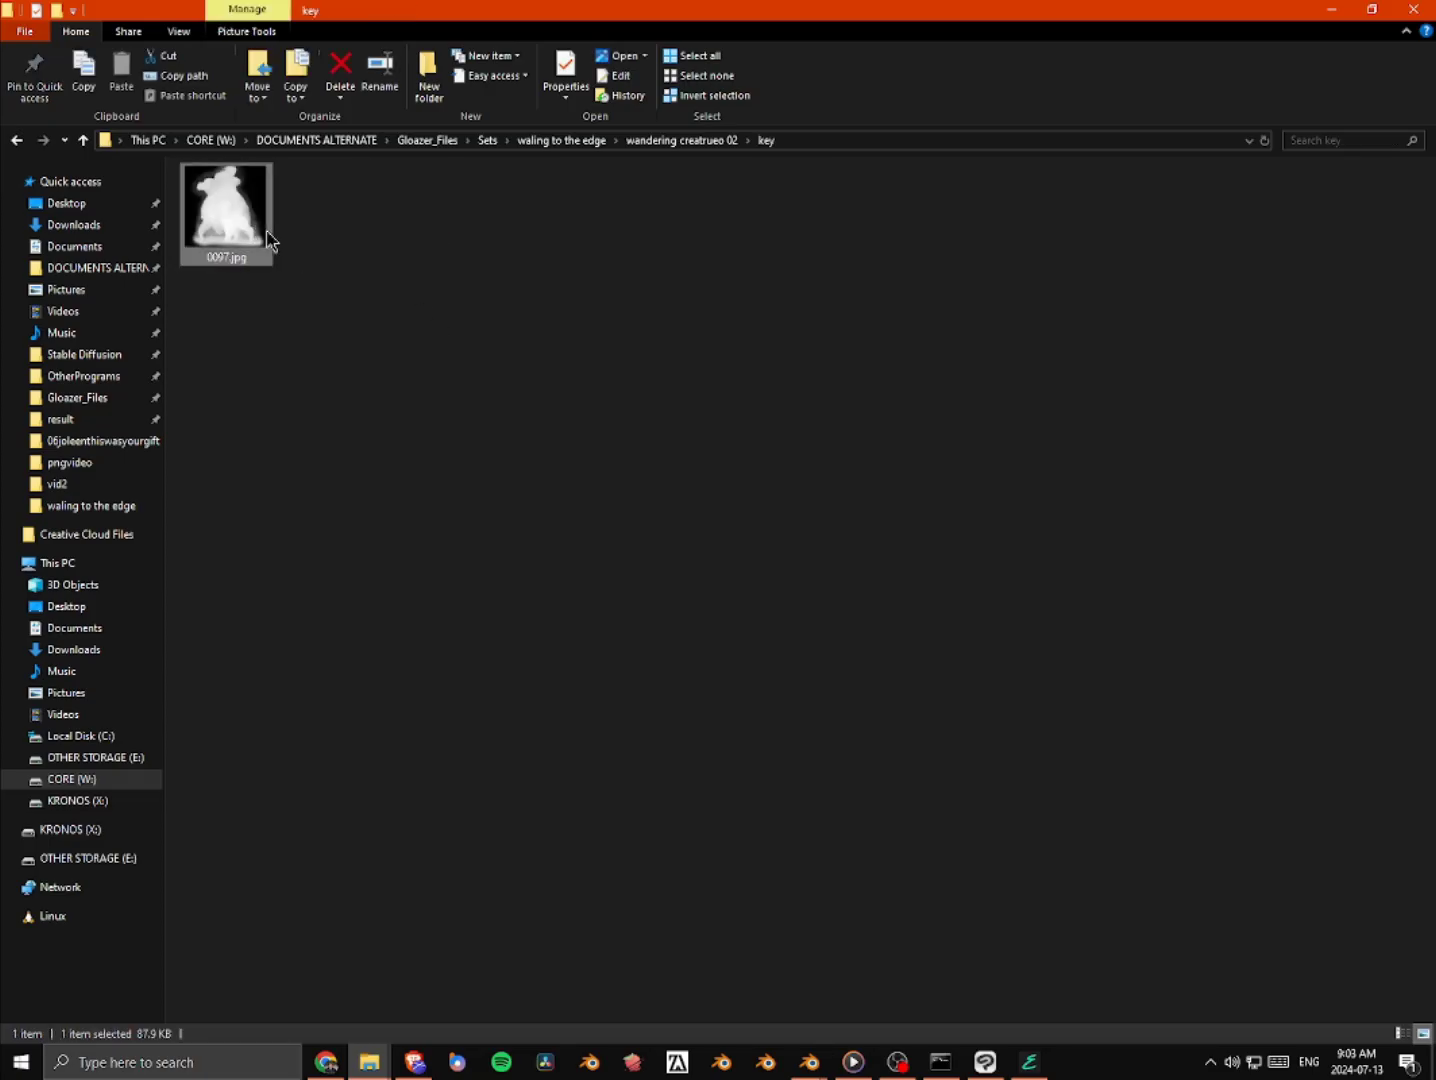
left_click(688, 141)
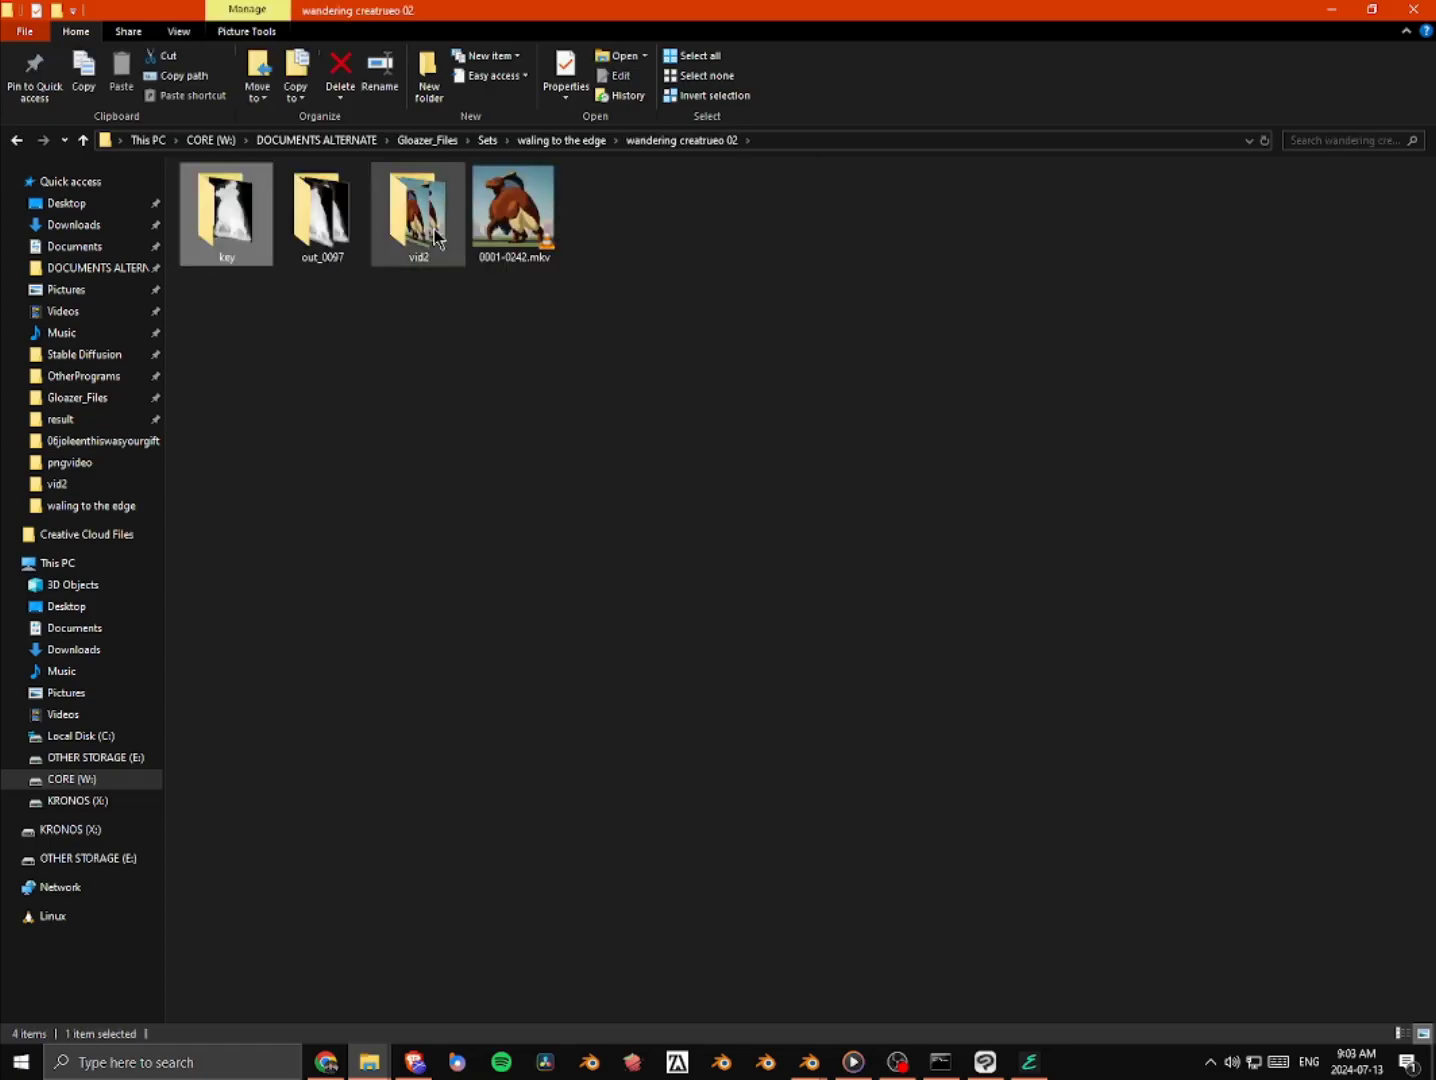
double_click(224, 238)
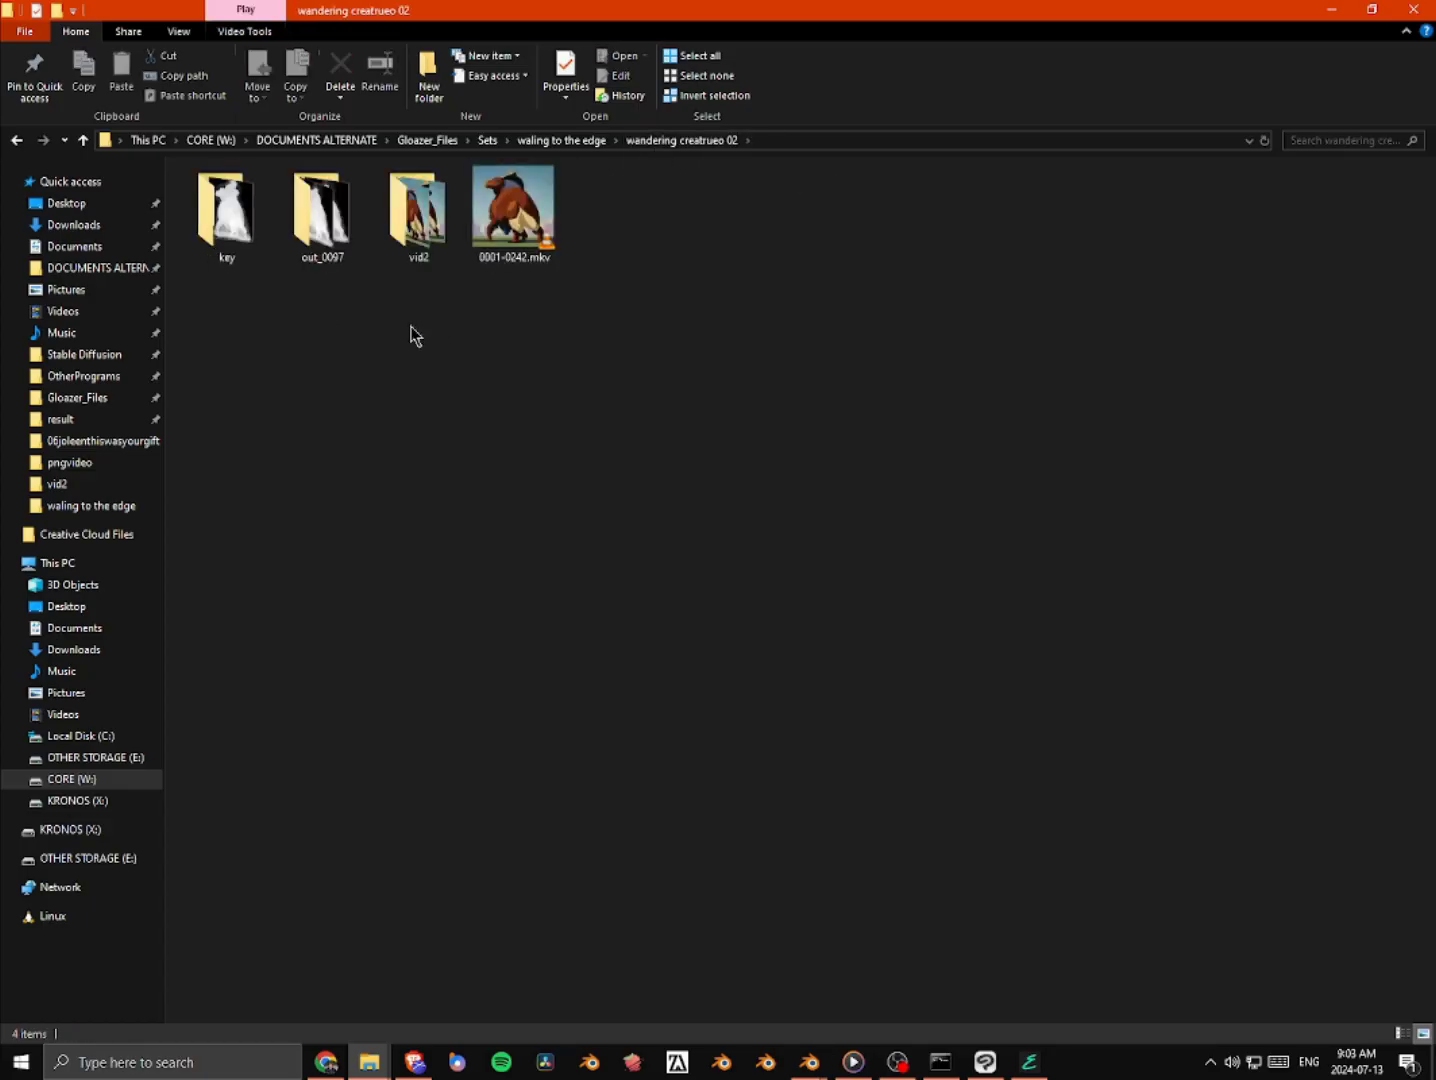
Browse creature 02's source frames in the vid2 folder and its depth frames in the out_0097 folder
double_click(418, 240)
scroll(815, 305, "down", 3)
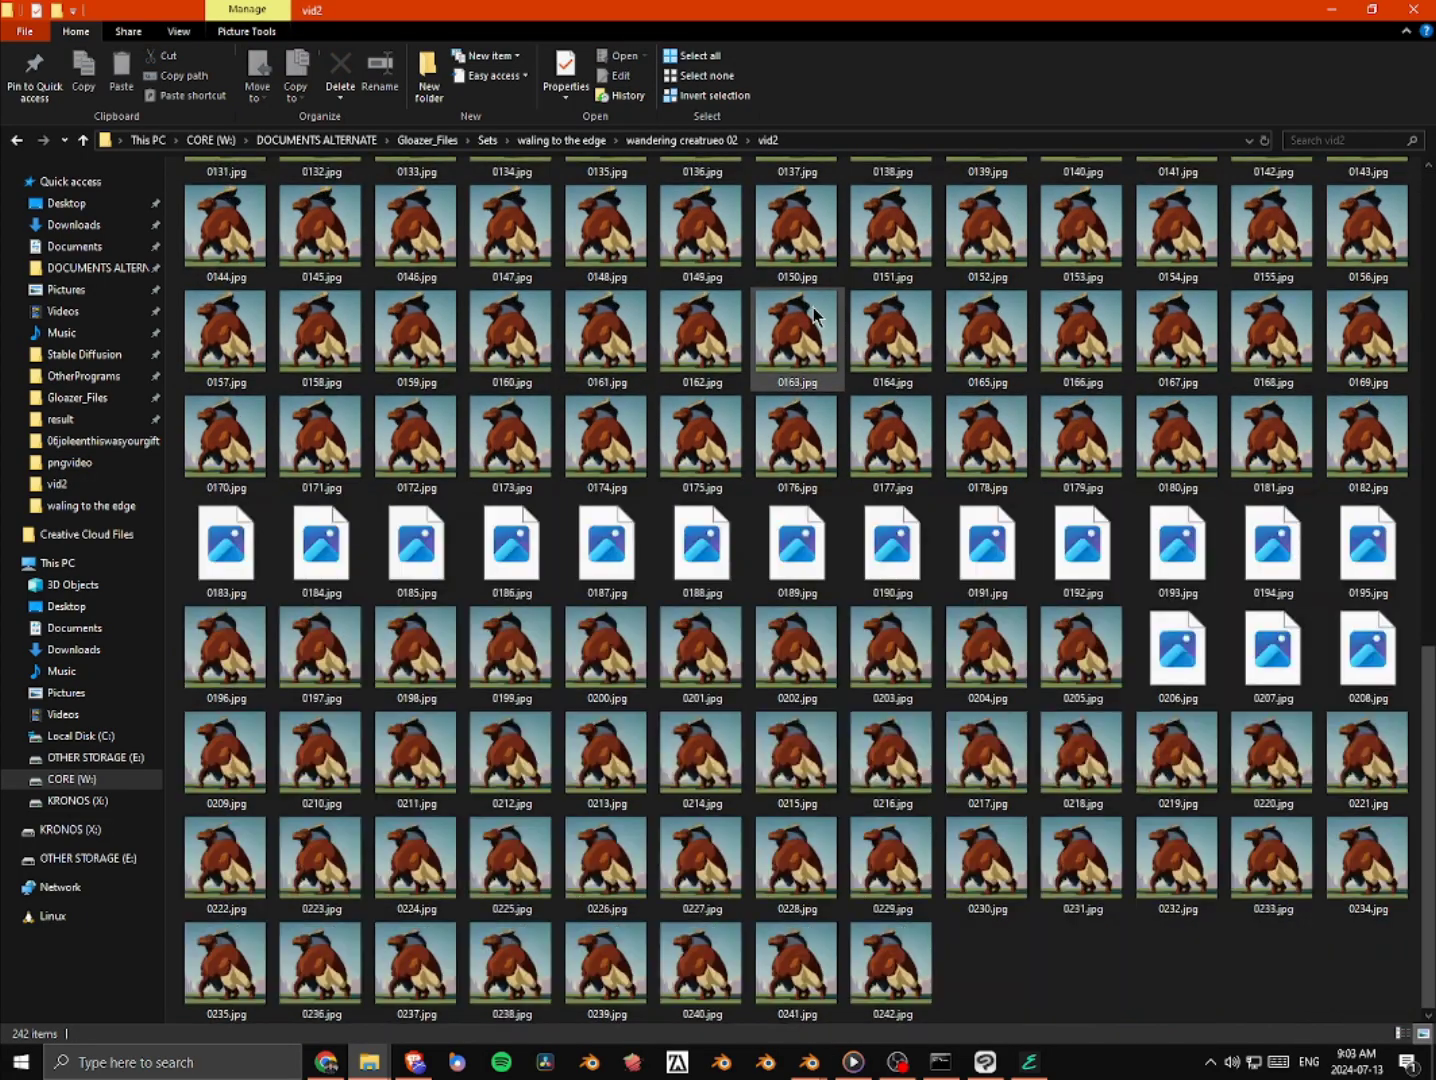
scroll(816, 335, "up", 3)
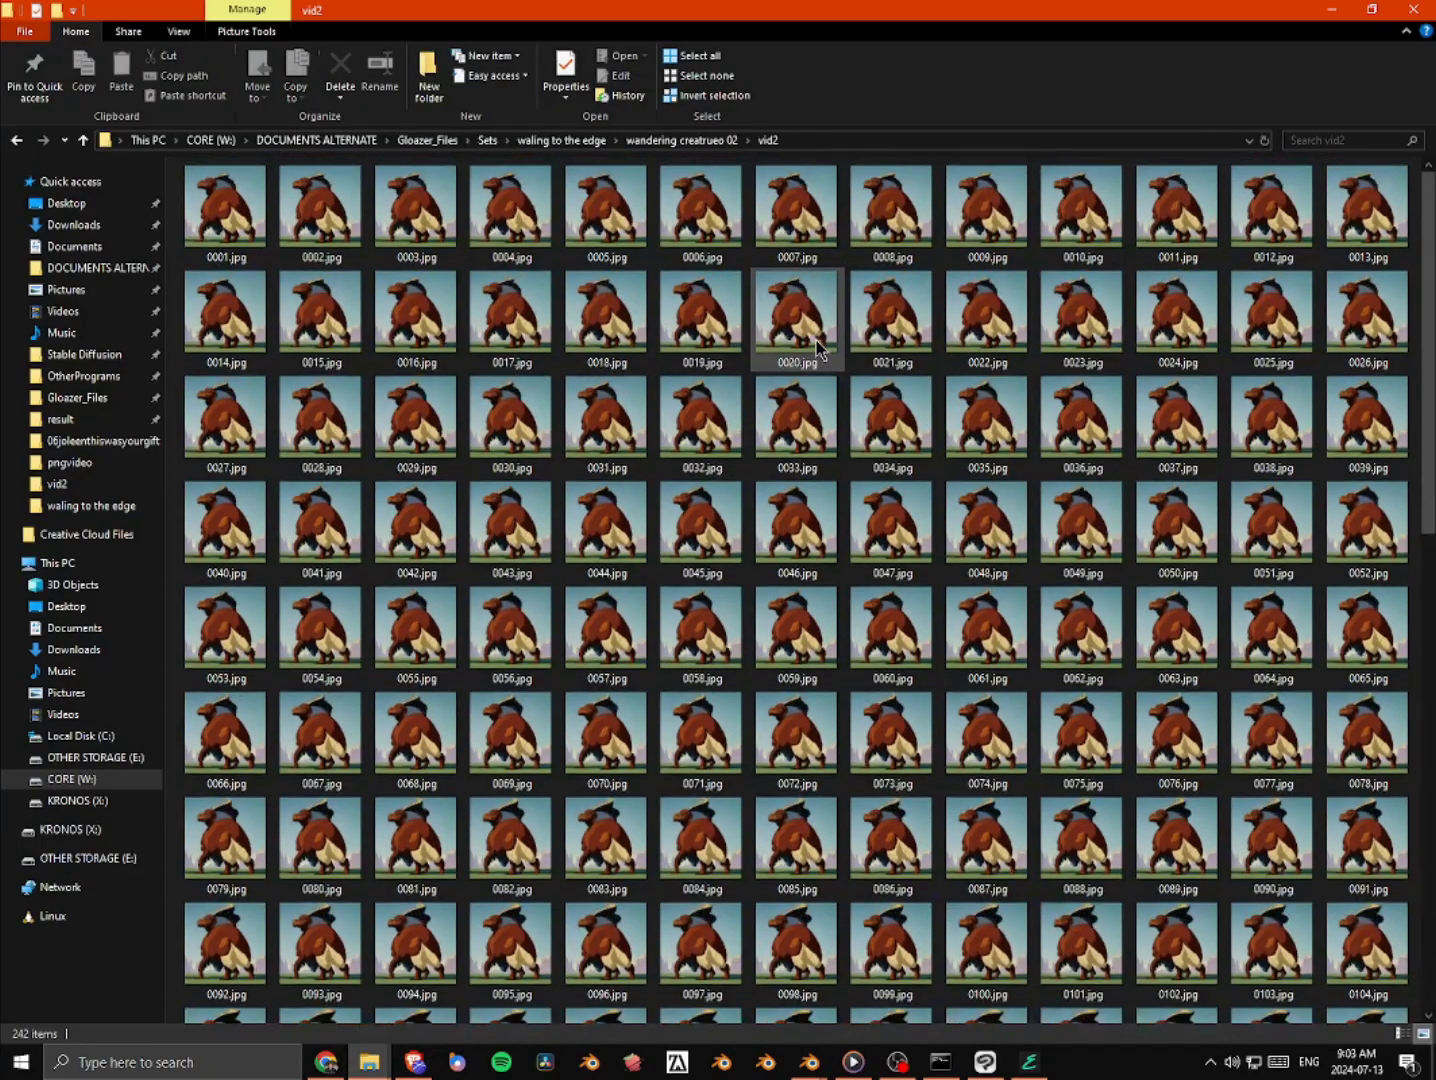
left_click(698, 138)
double_click(310, 182)
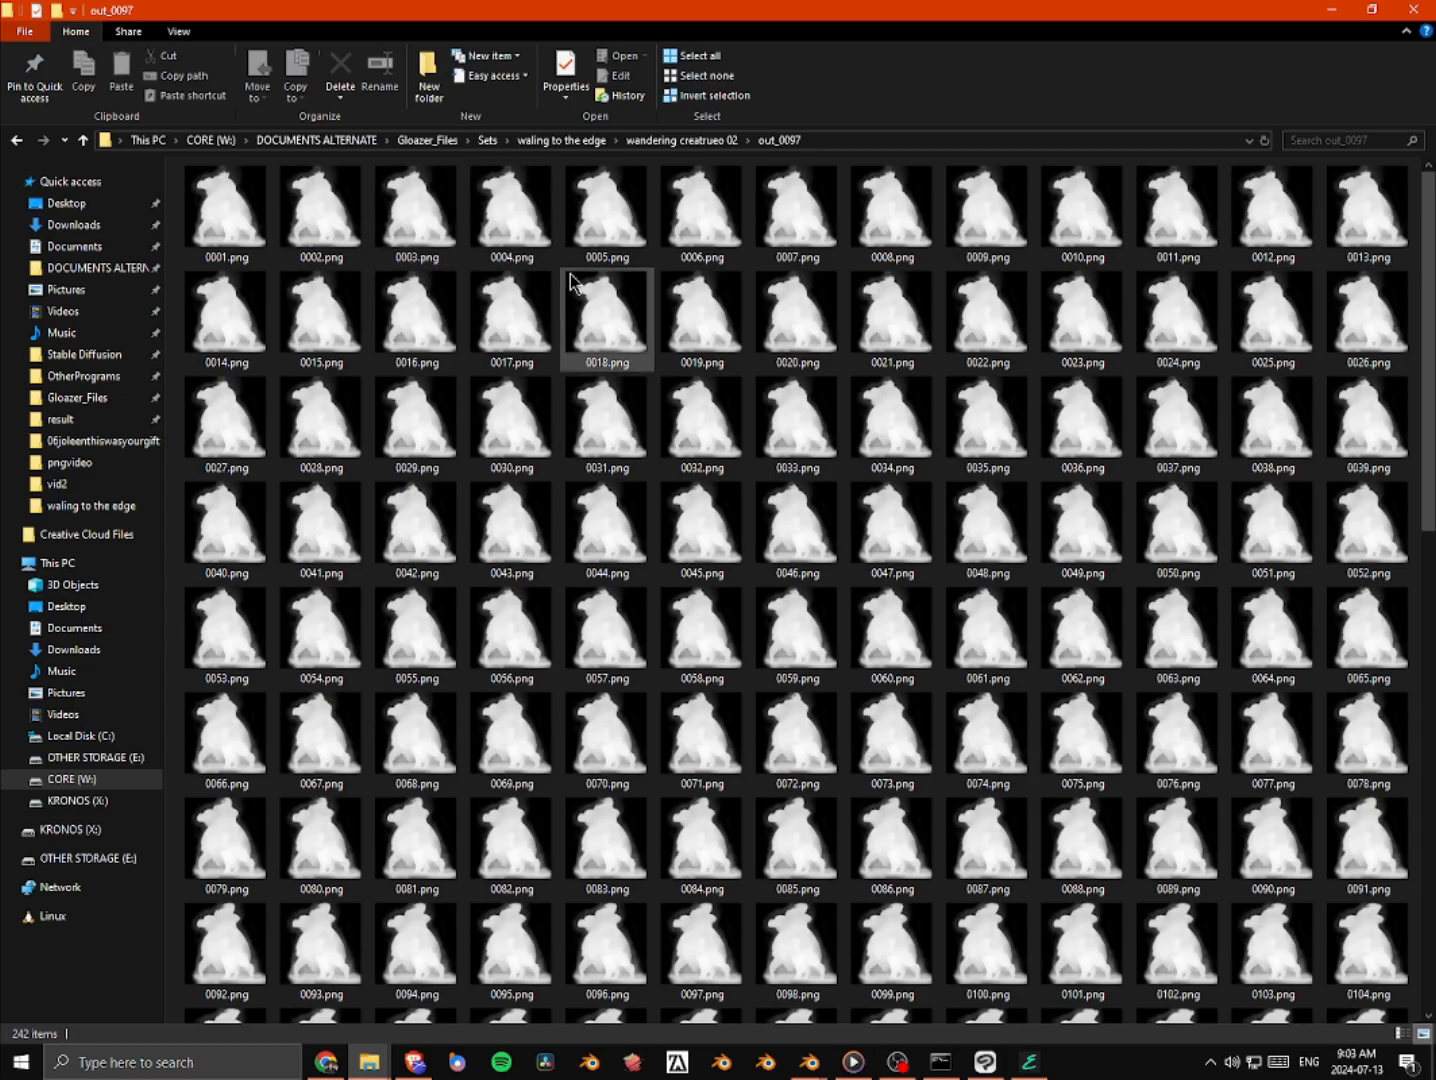
scroll(590, 300, "down", 10)
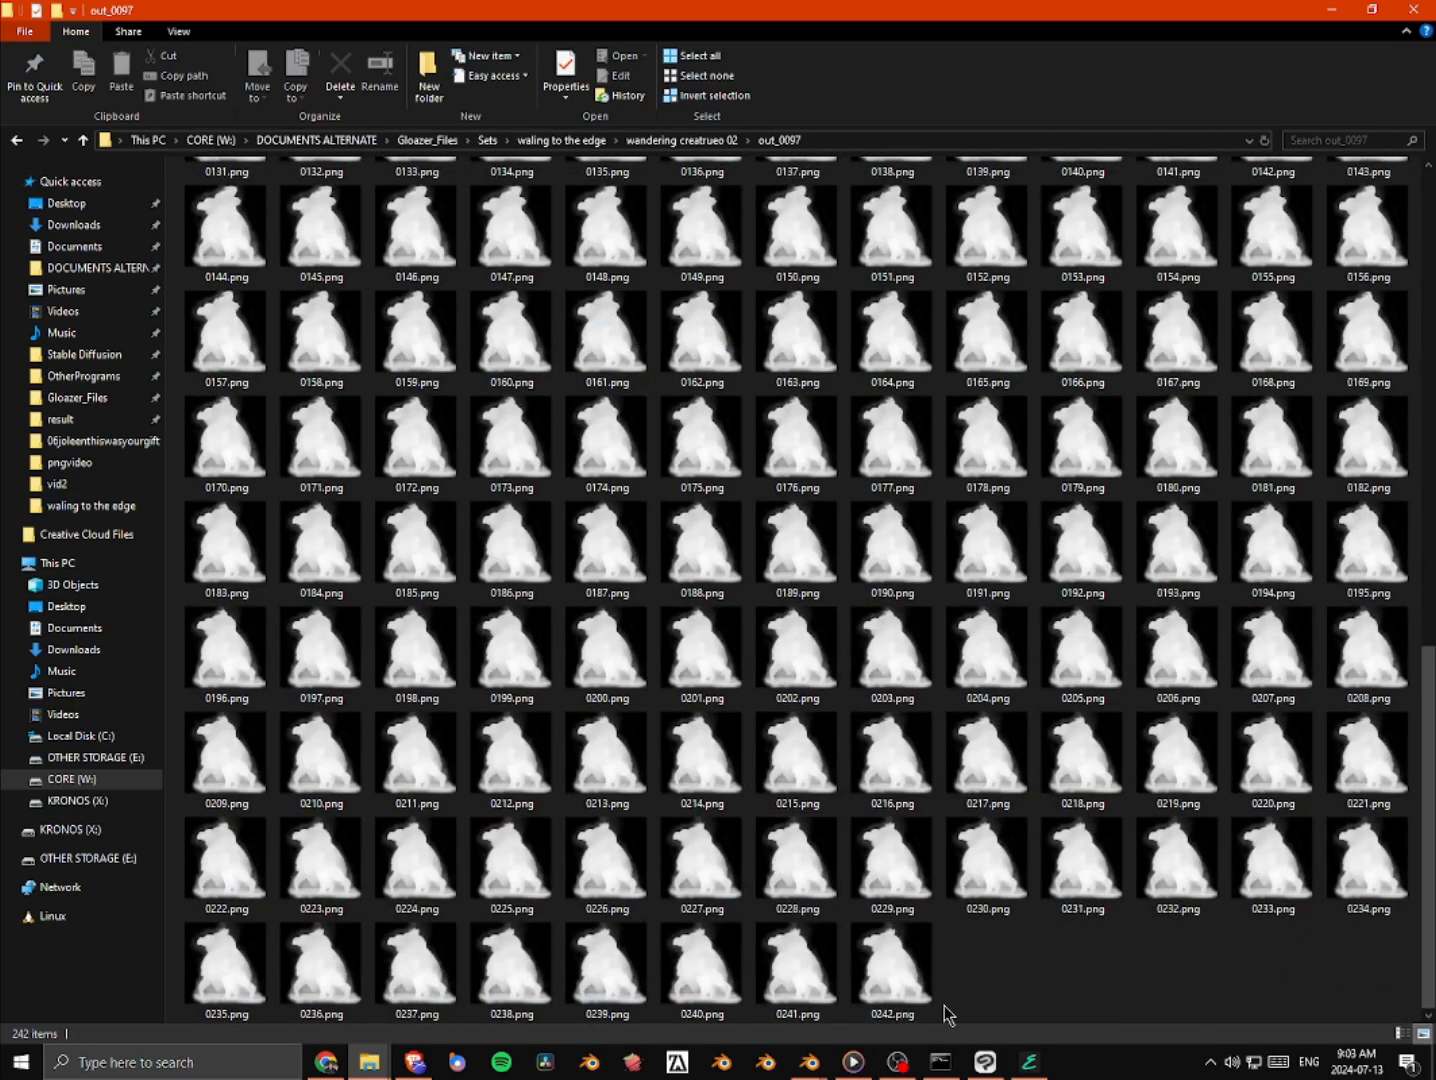
scroll(997, 907, "up", 10)
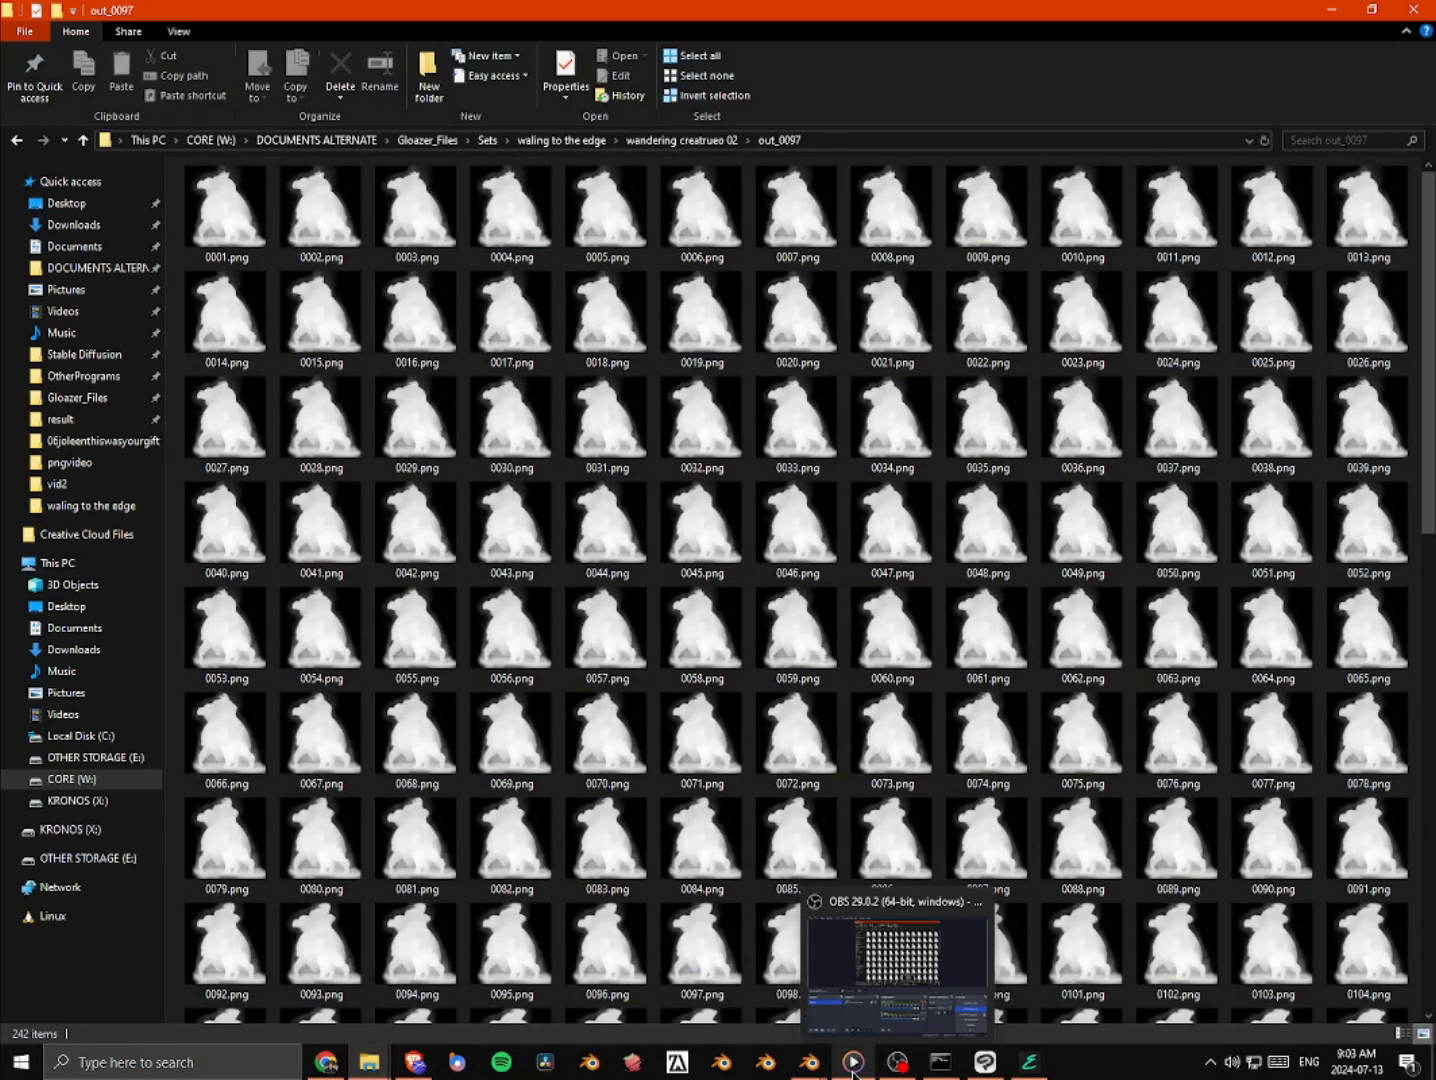
Review the creature's depth map on the Stable Diffusion Depth page, and return to the wandering scene in Blender
mouse_move(369, 1062)
left_click(415, 1062)
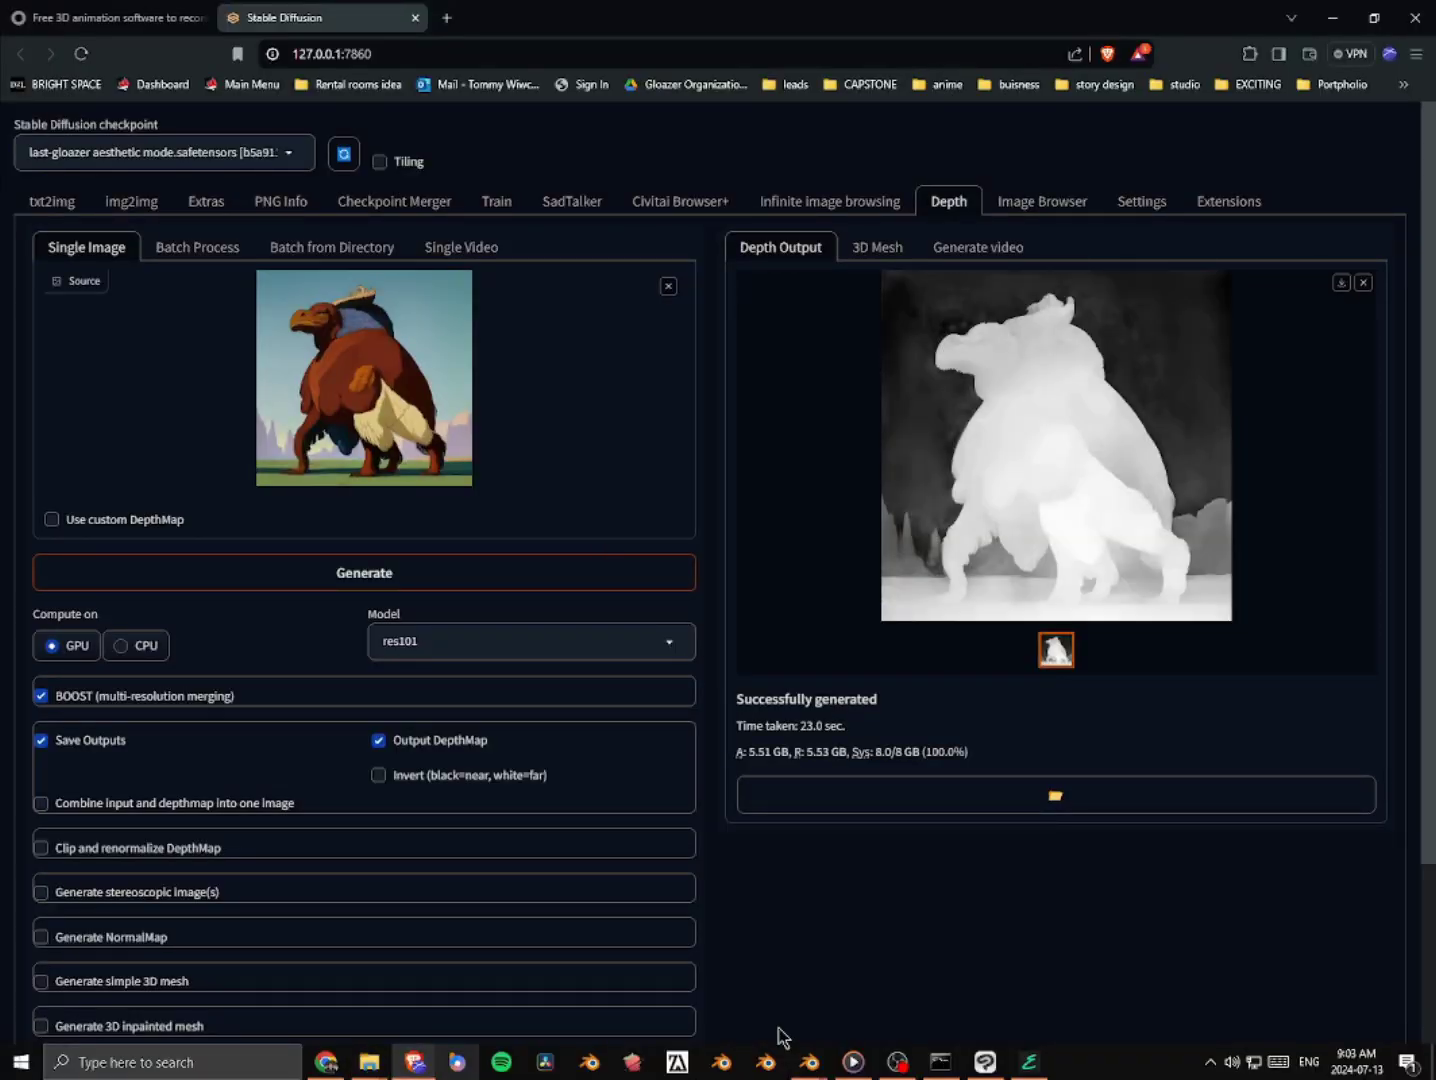
mouse_move(810, 1068)
left_click(710, 918)
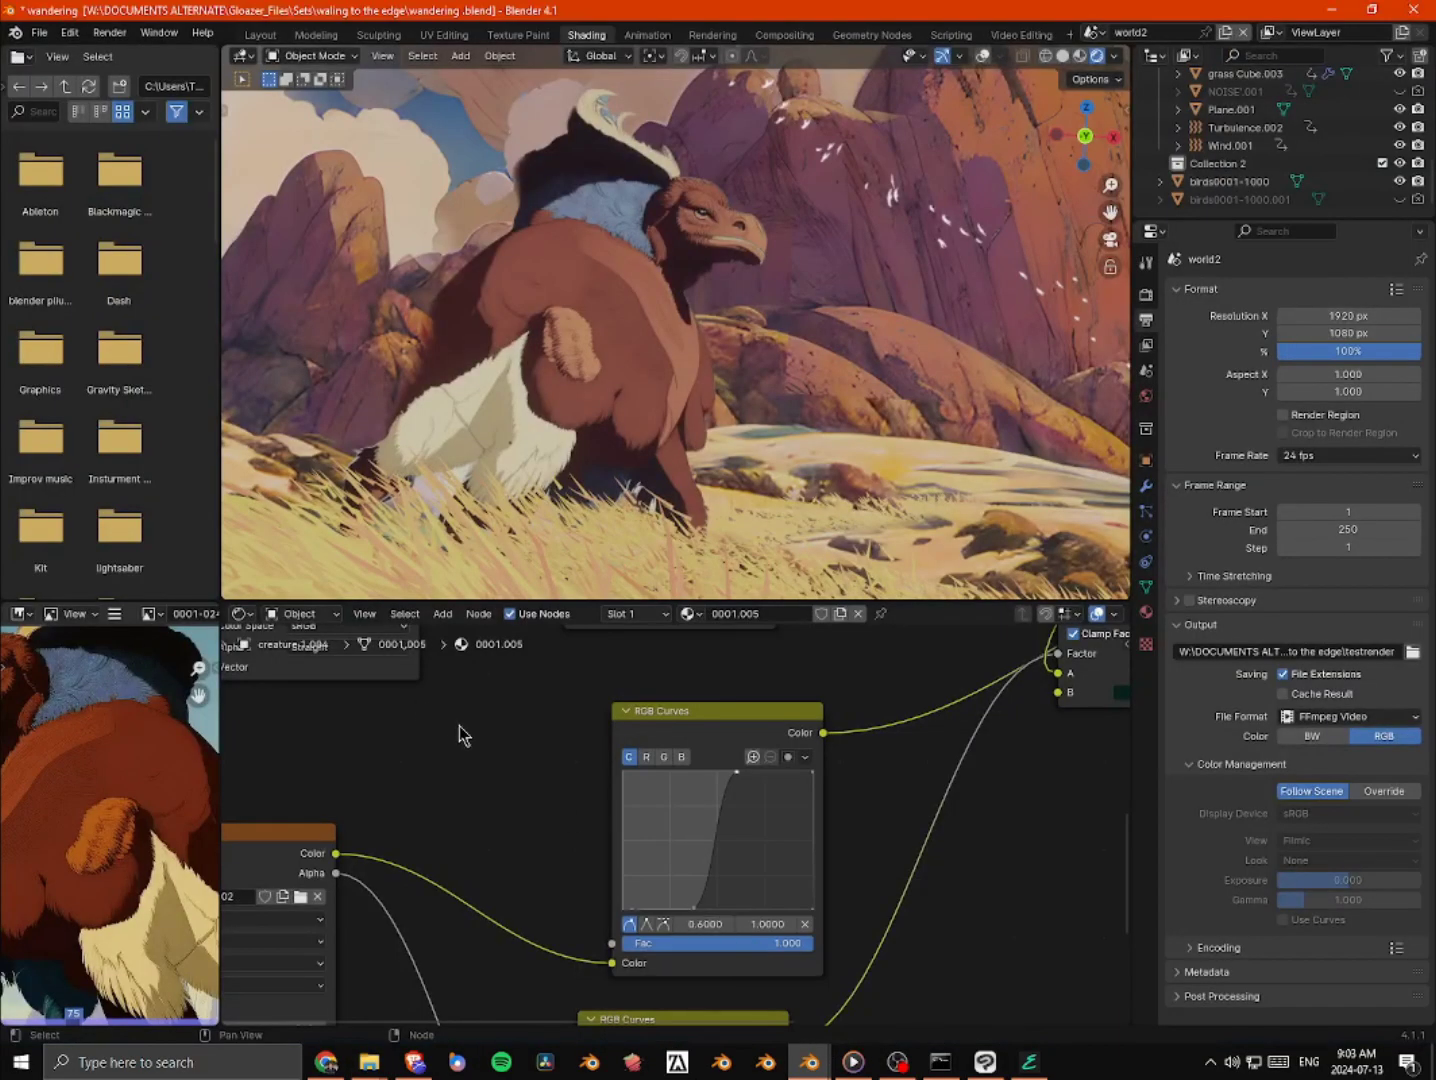
middle_click_drag(460, 735, 469, 766)
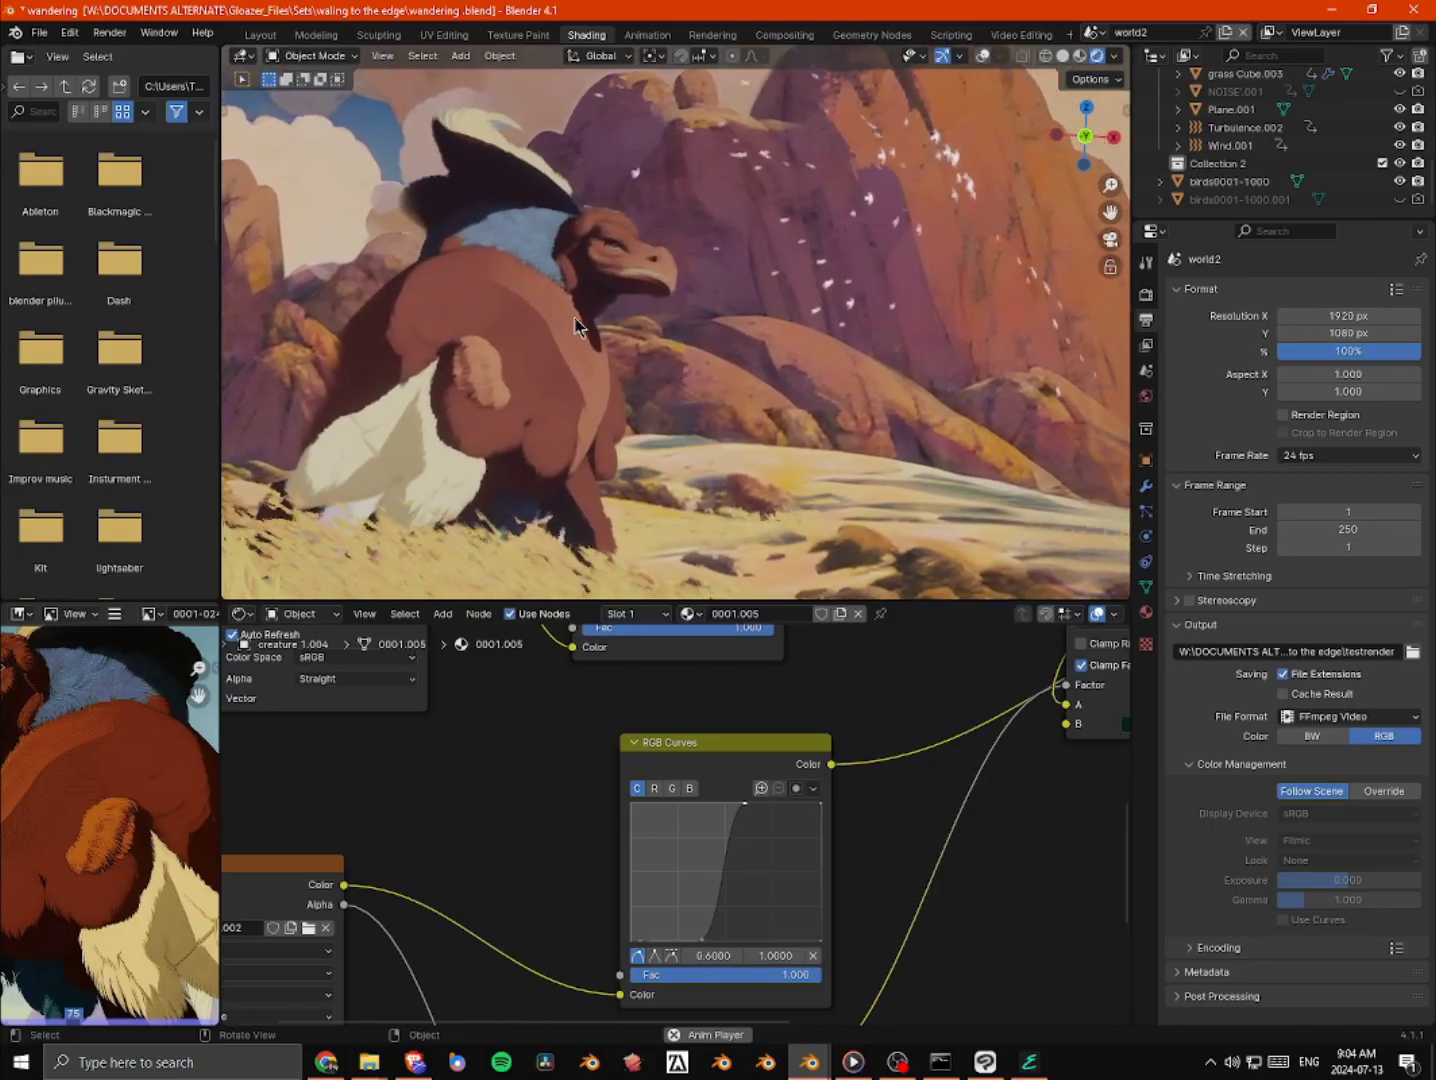
Widen the Image Editor and frame the whole creature in the 0001-0242.mkv.005 clip
scroll(125, 770, "down", 5)
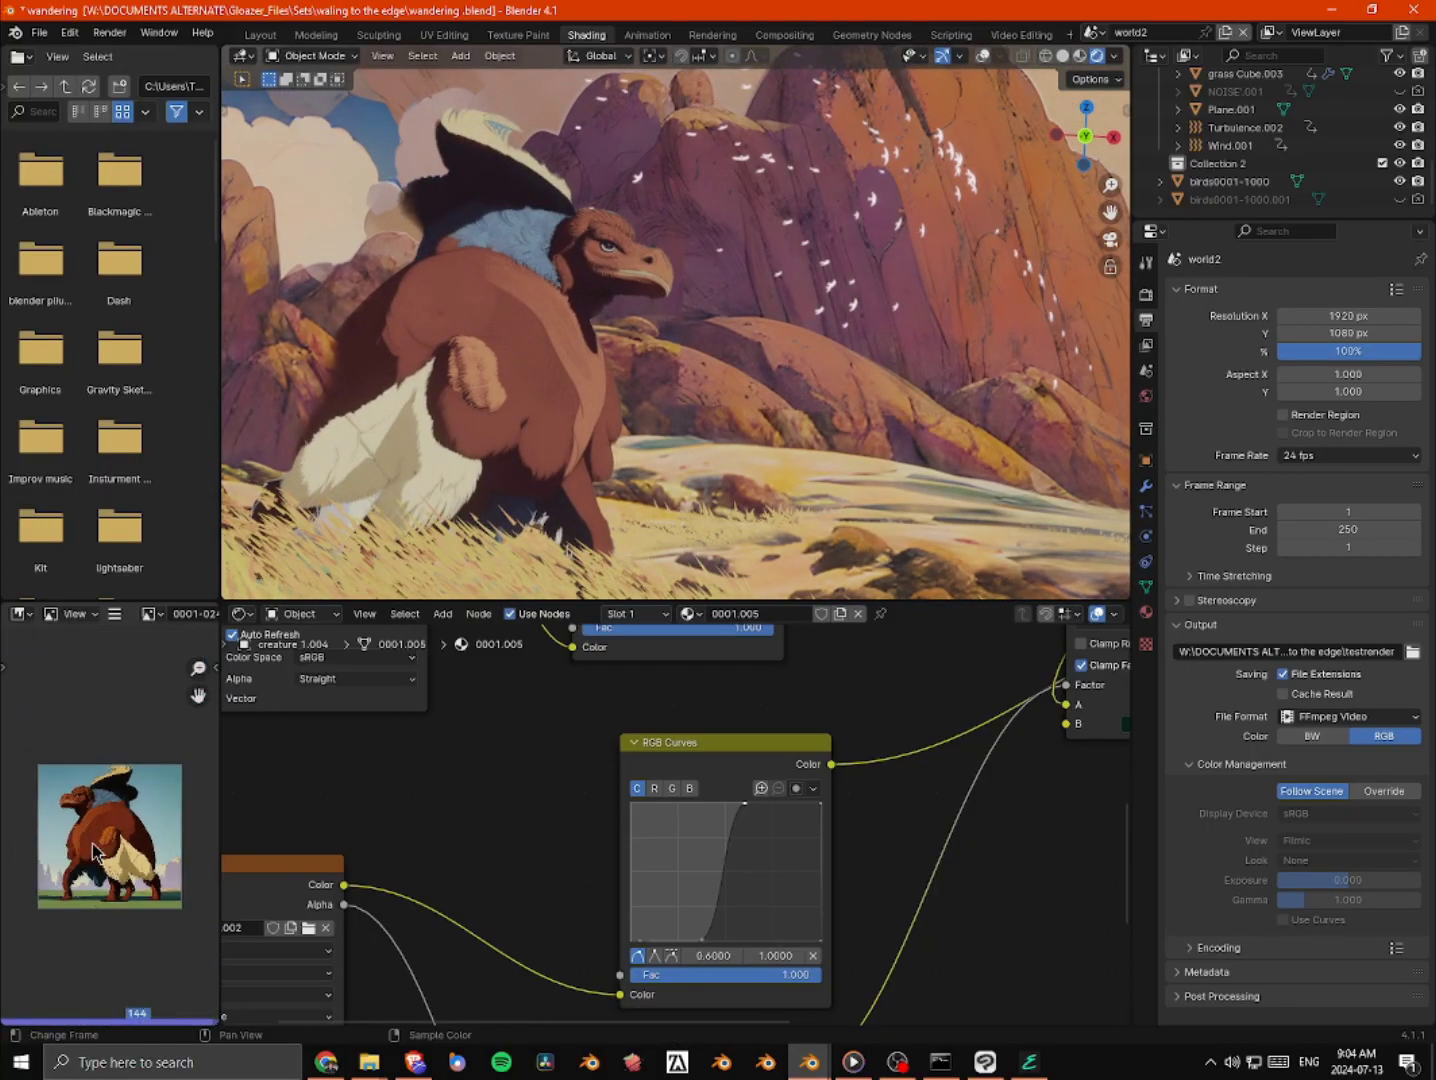
scroll(95, 850, "up", 1)
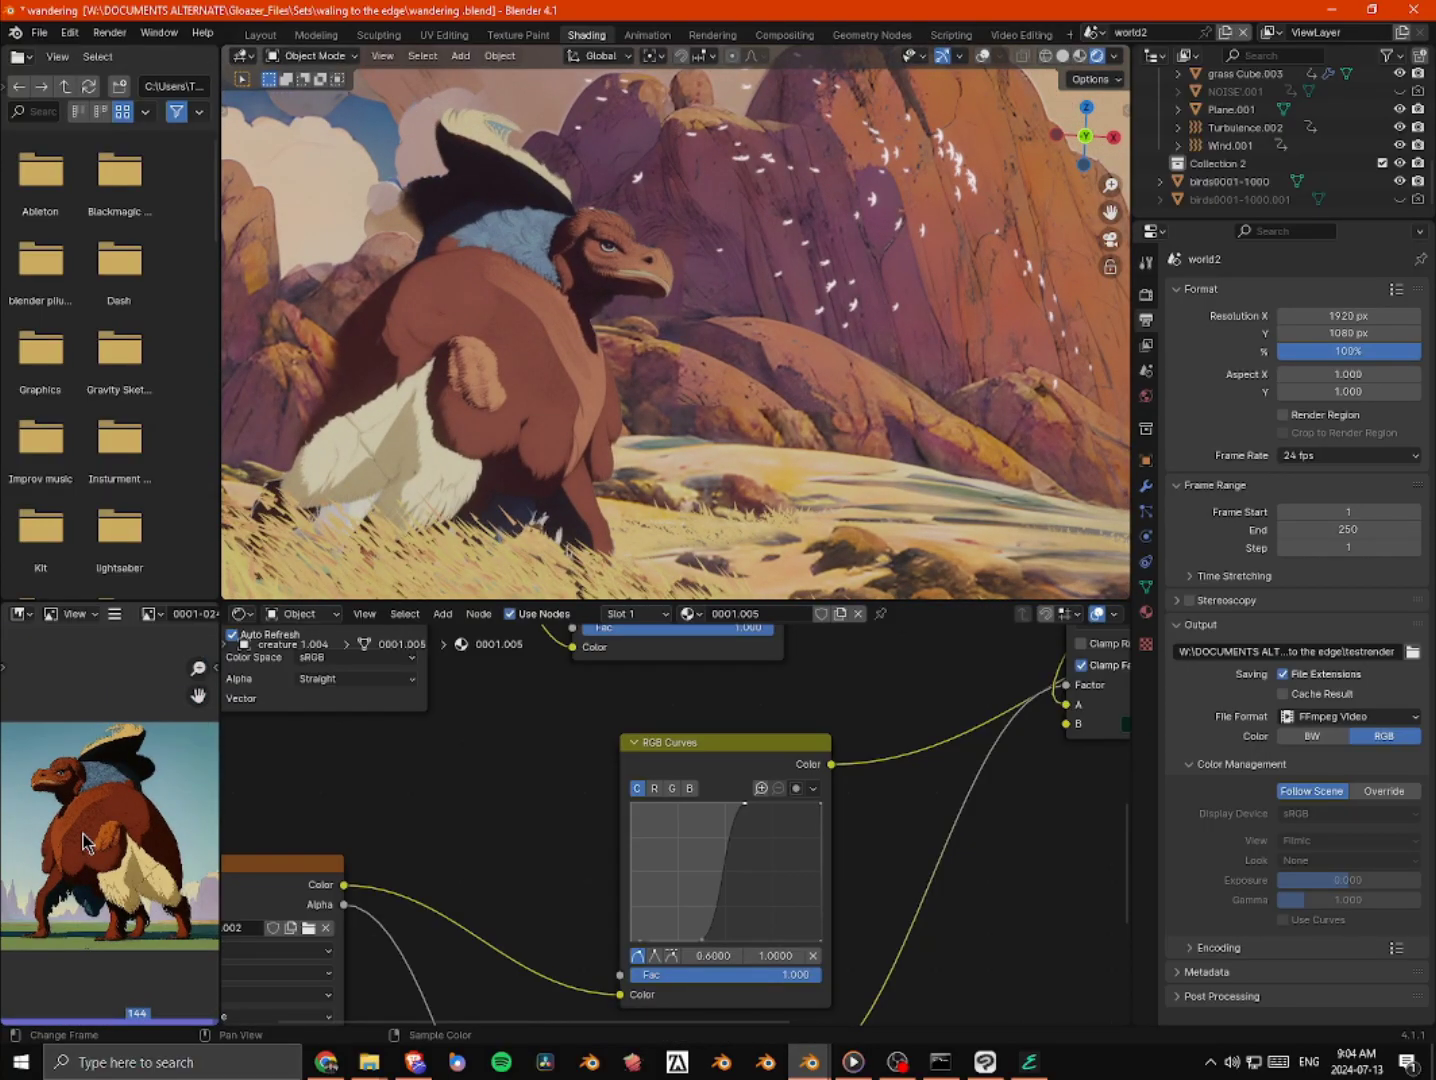
middle_click_drag(84, 843, 145, 772)
left_click_drag(220, 780, 820, 718)
scroll(425, 842, "up", 6)
scroll(470, 760, "down", 2)
middle_click_drag(480, 745, 447, 818)
scroll(446, 816, "down", 3)
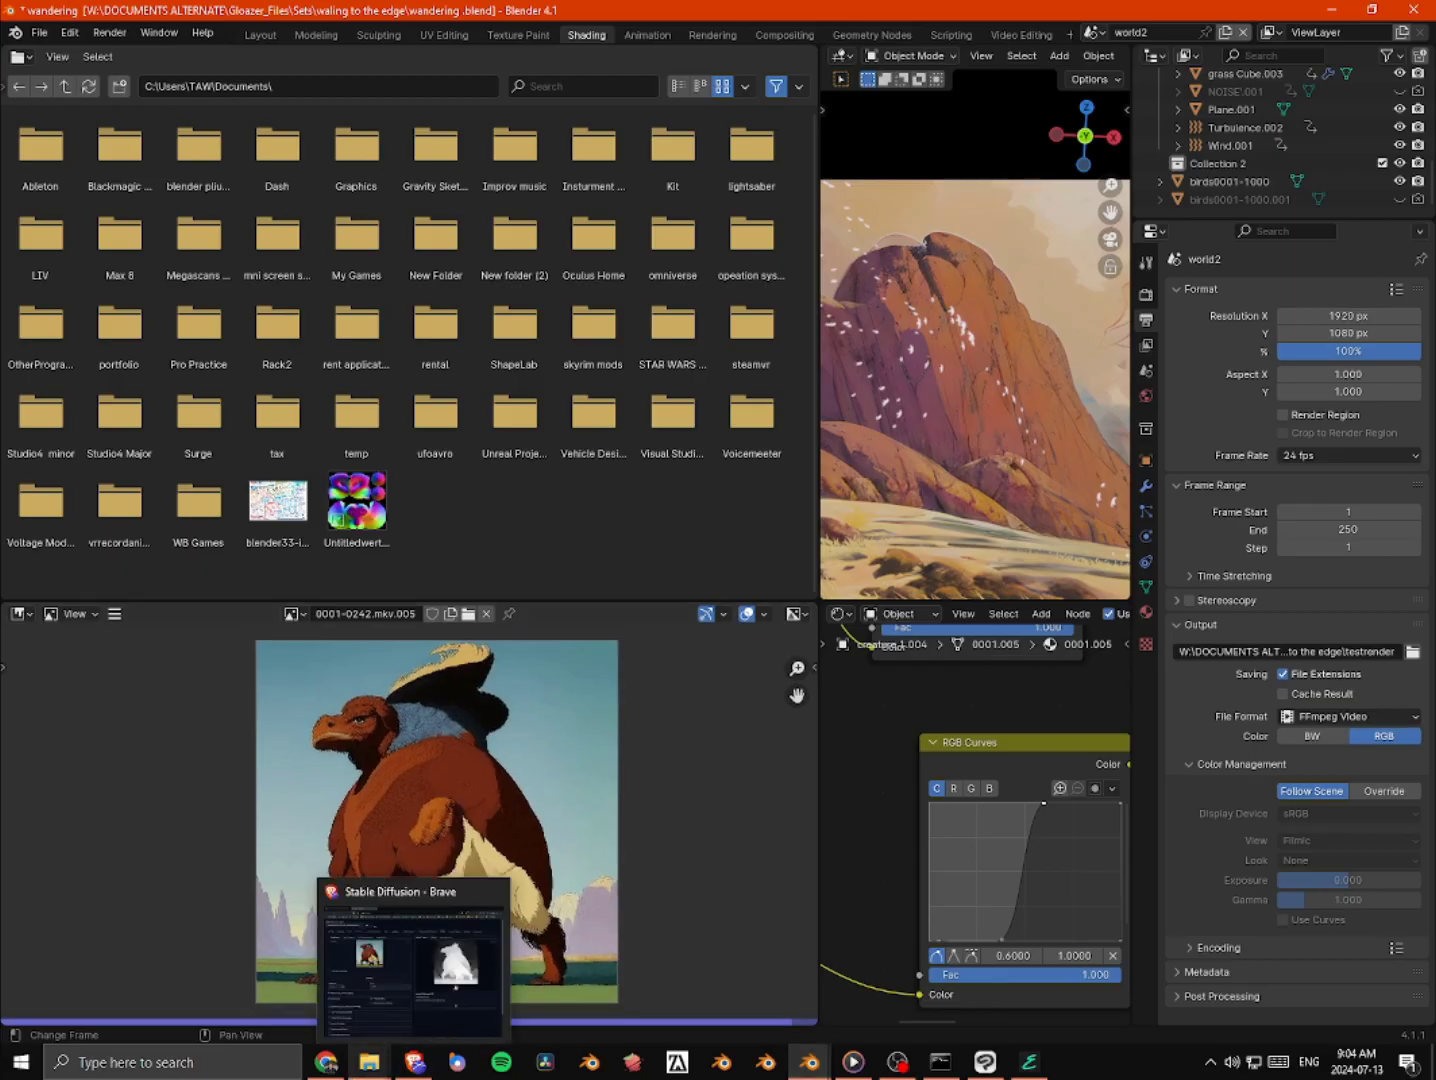
View AnimateDiff_00247_.gif from ComfyUI's output folder in the image viewer, and close it
mouse_move(369, 1062)
left_click(740, 933)
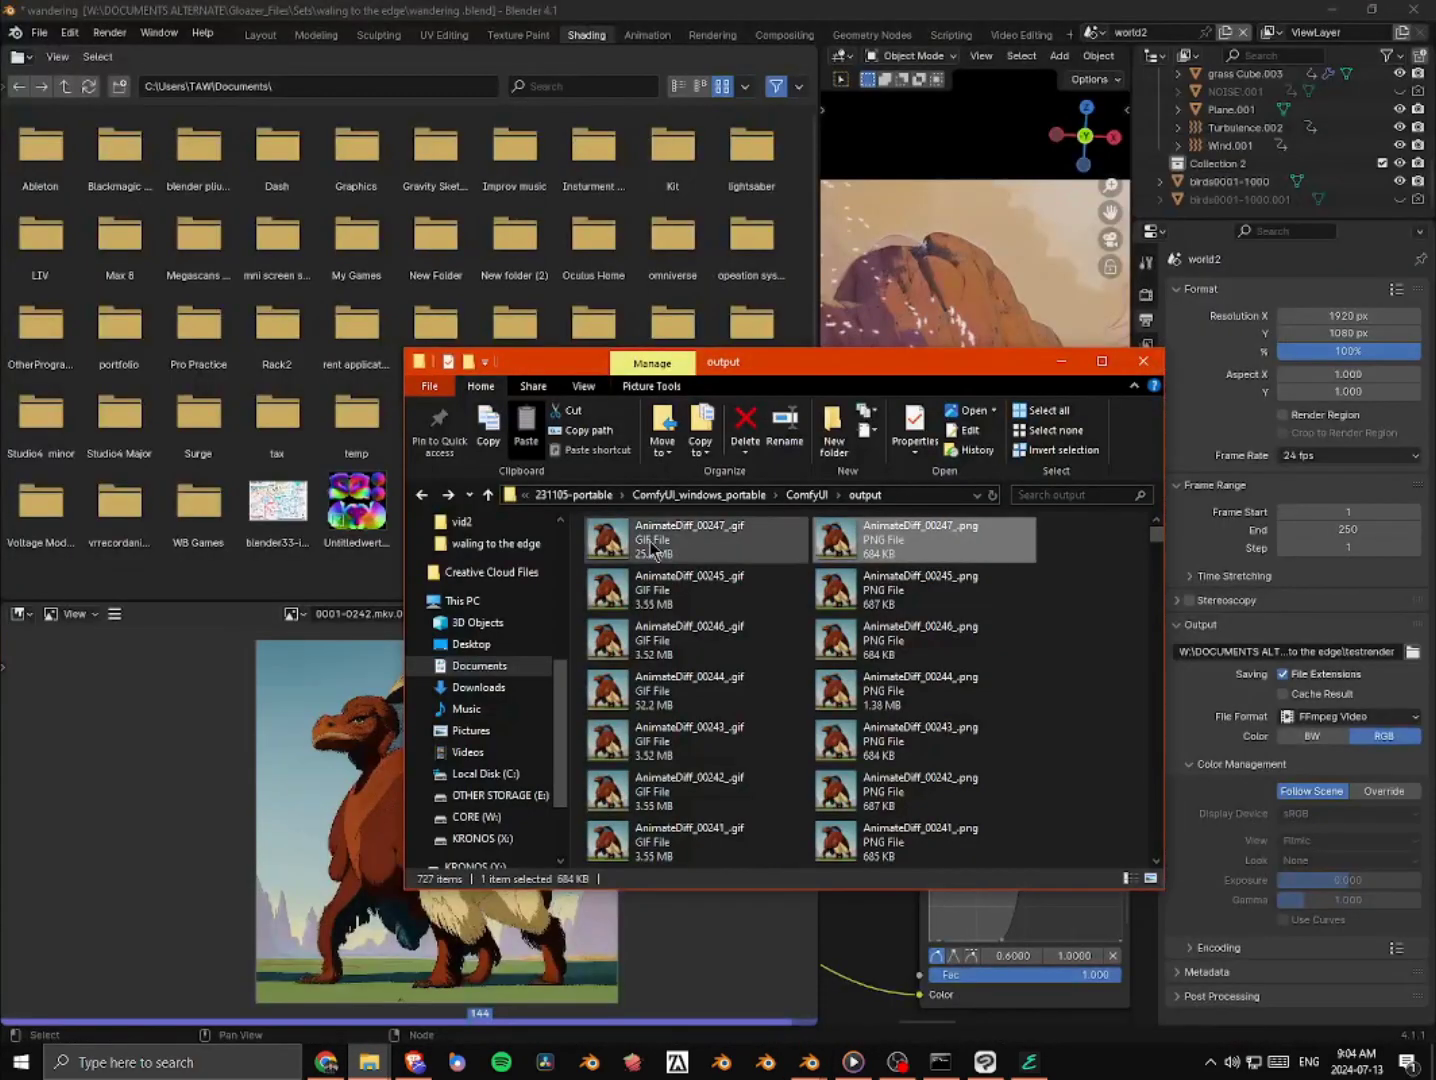
double_click(670, 540)
scroll(772, 582, "up", 1)
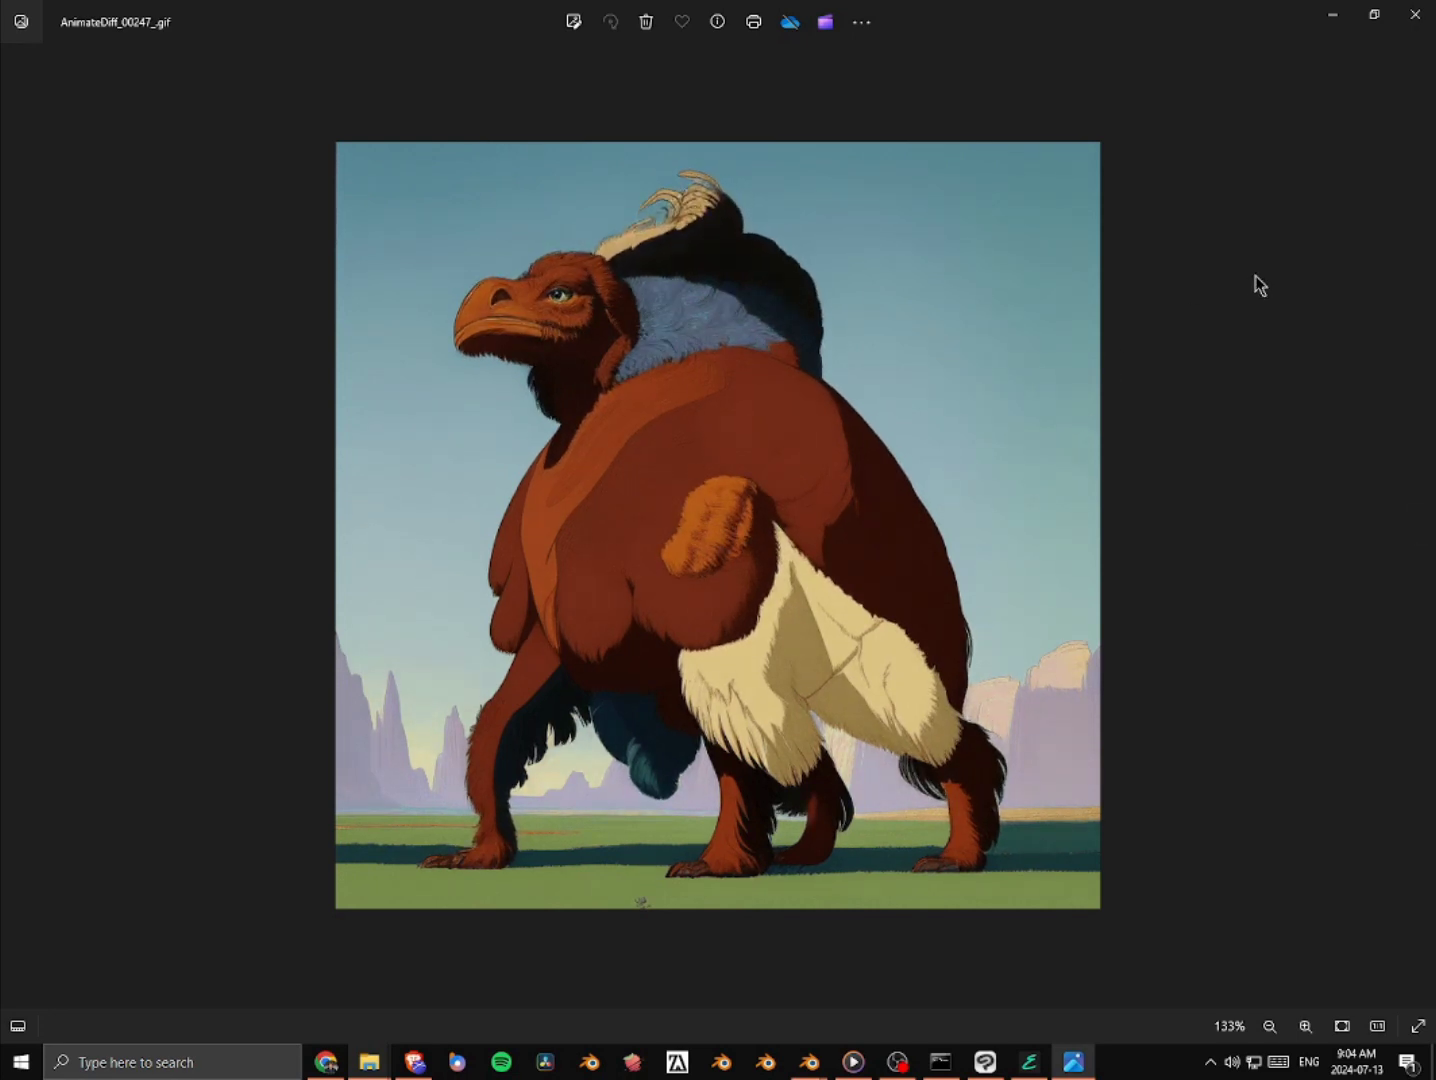
left_click(1415, 15)
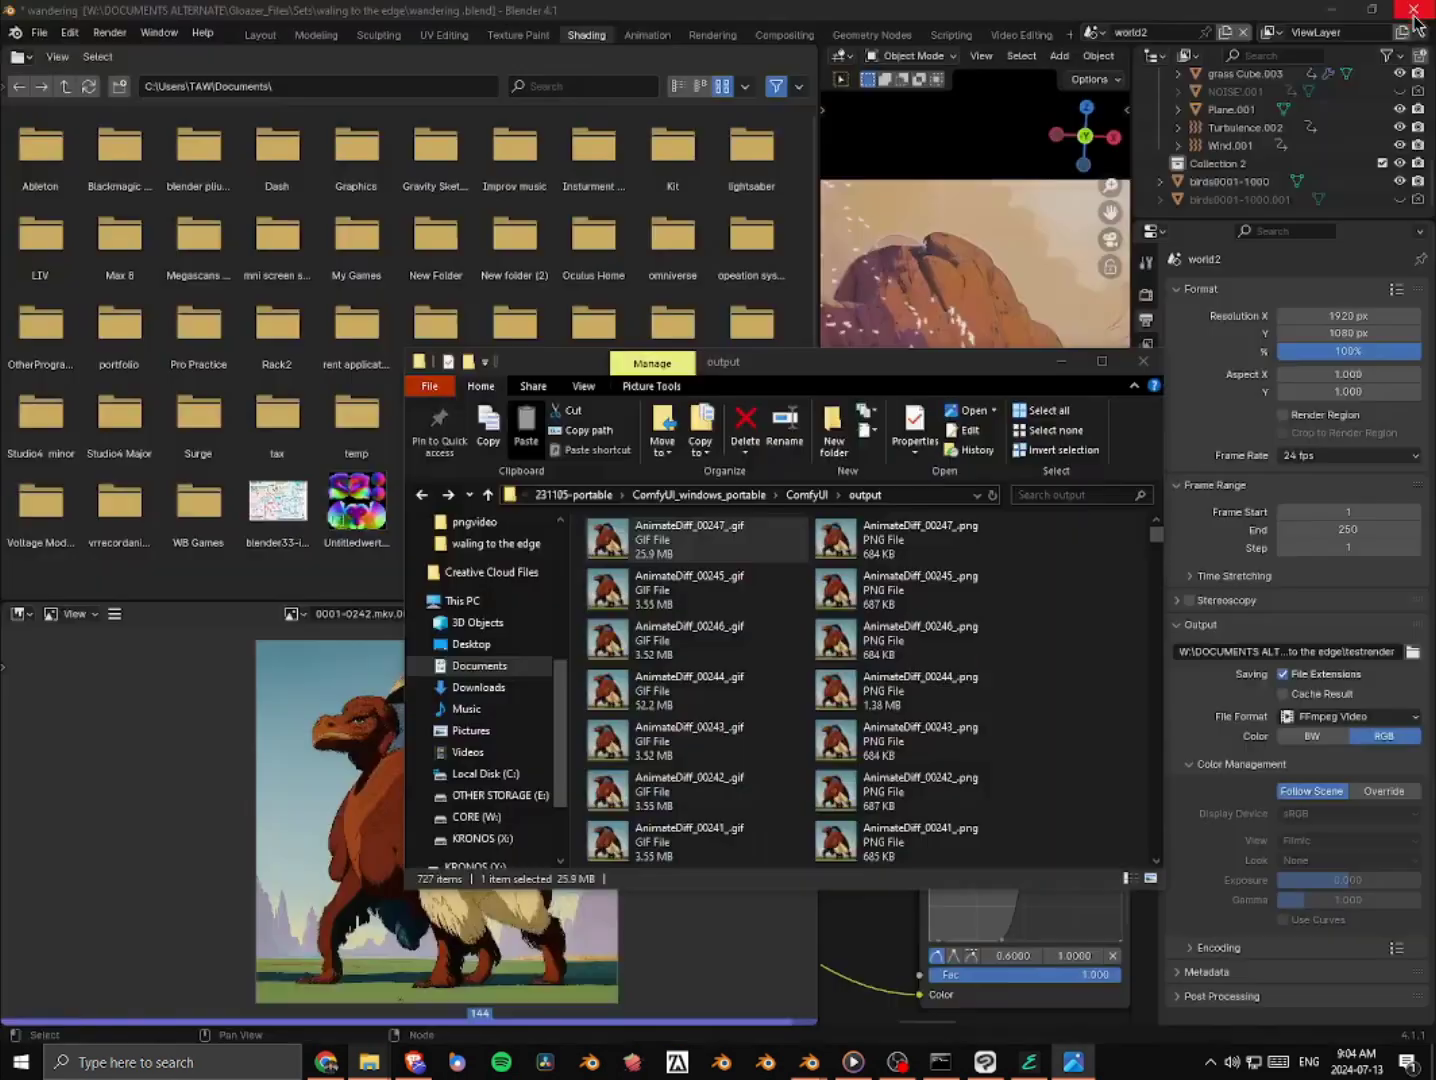
View AnimateDiff_00245_.gif from the output folder, and return to the wandering scene in Blender
left_click(632, 588)
double_click(632, 588)
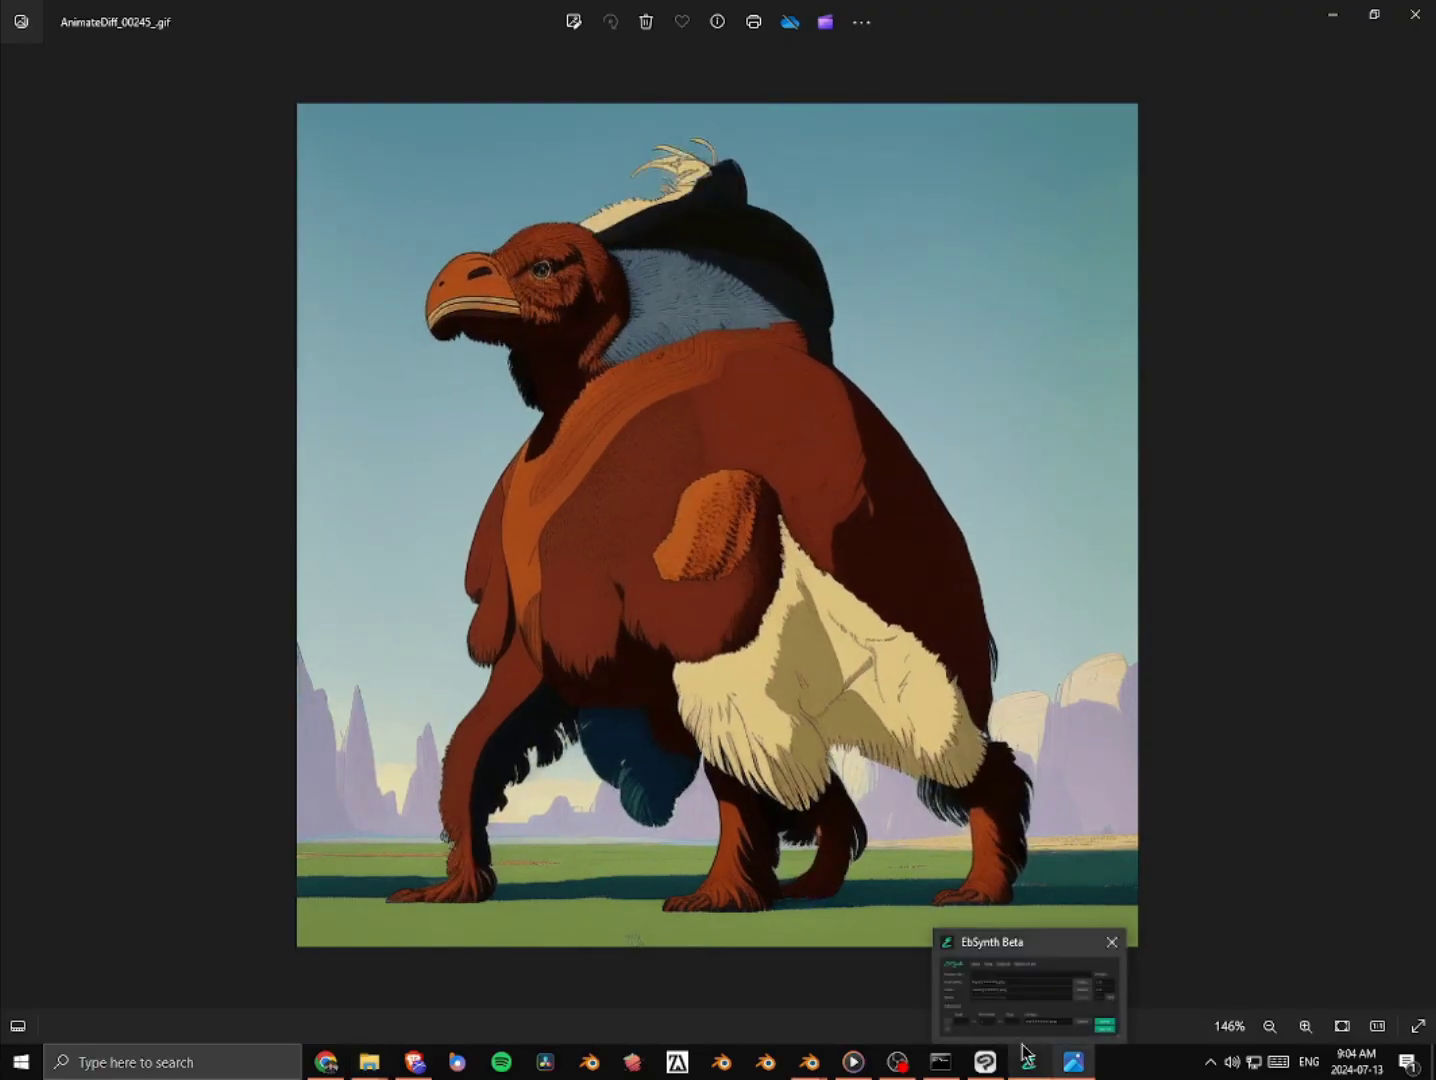
mouse_move(985, 1062)
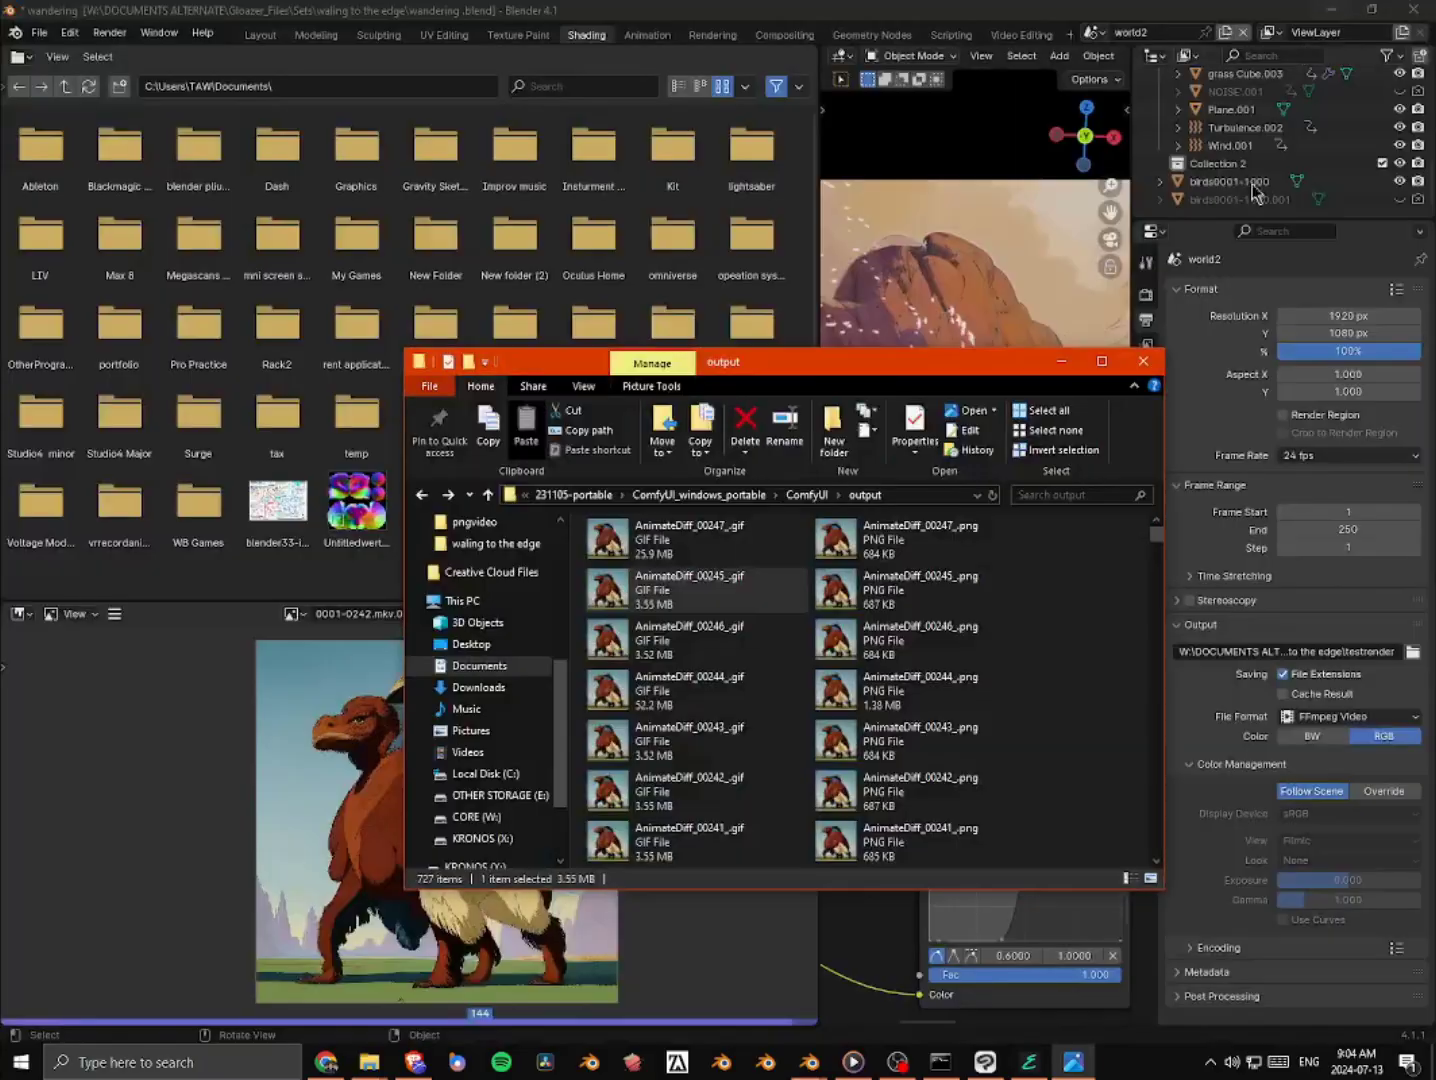
left_click(1340, 16)
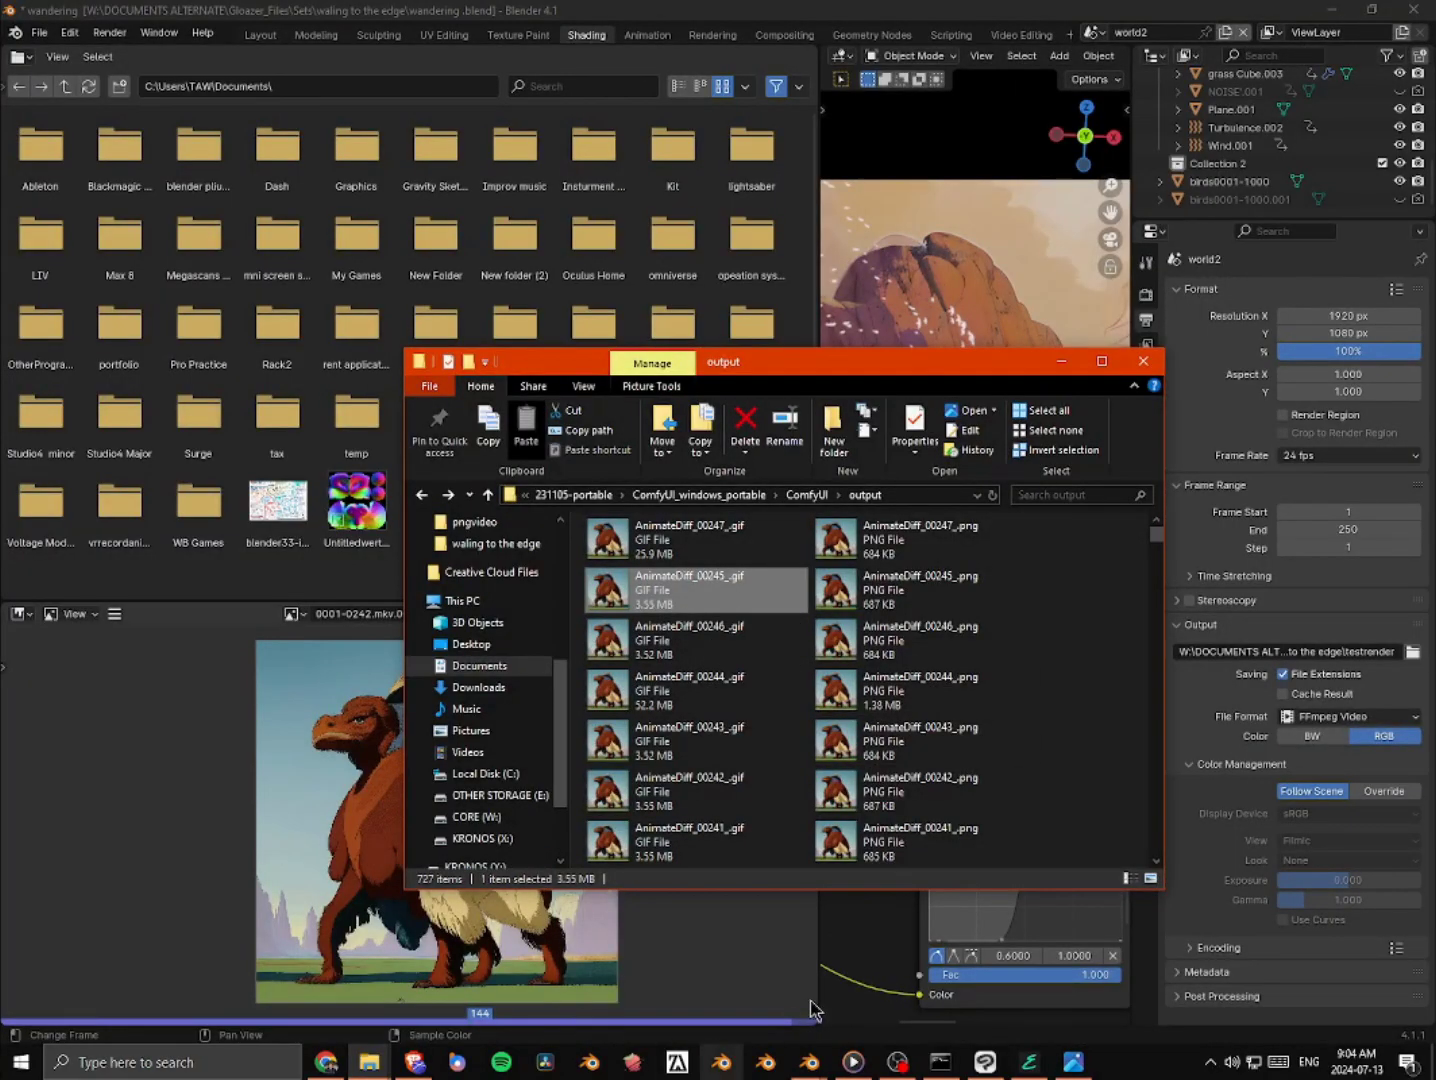
left_click(866, 1018)
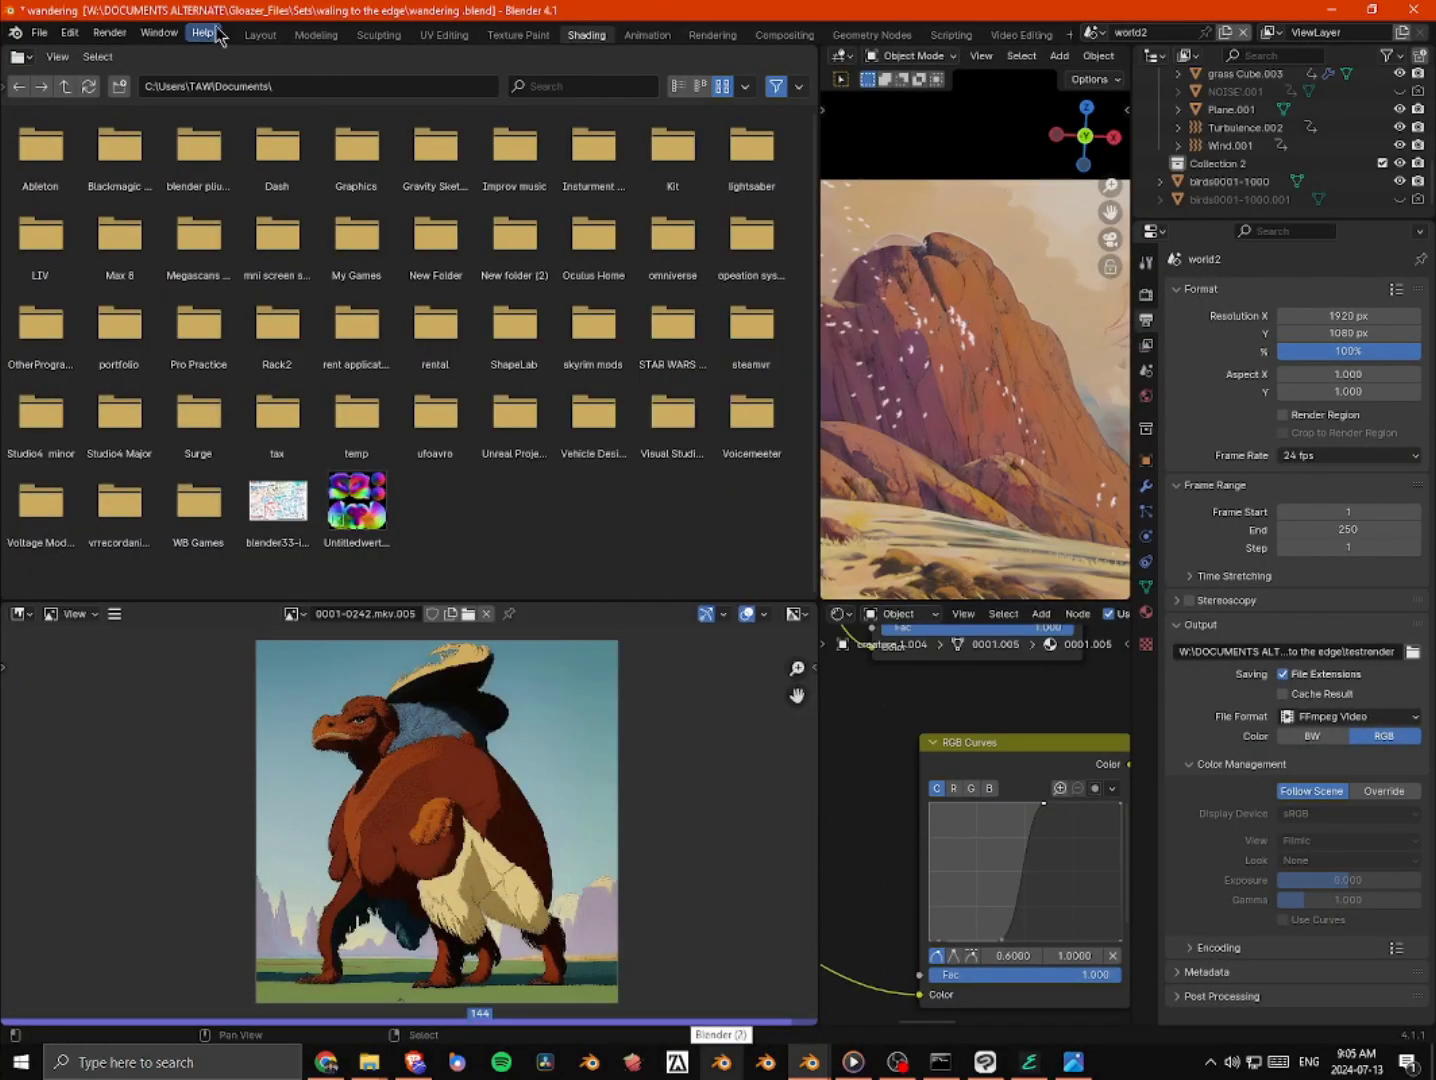
Switch to the Layout workspace, view the scene from outside the camera, and select the backround.010 and backround.008 planes in turn
left_click(260, 34)
mouse_move(590, 435)
middle_mouse_down()
mouse_move(439, 464)
mouse_move(417, 487)
middle_mouse_up()
middle_click_drag(644, 626, 341, 536)
left_click(648, 647)
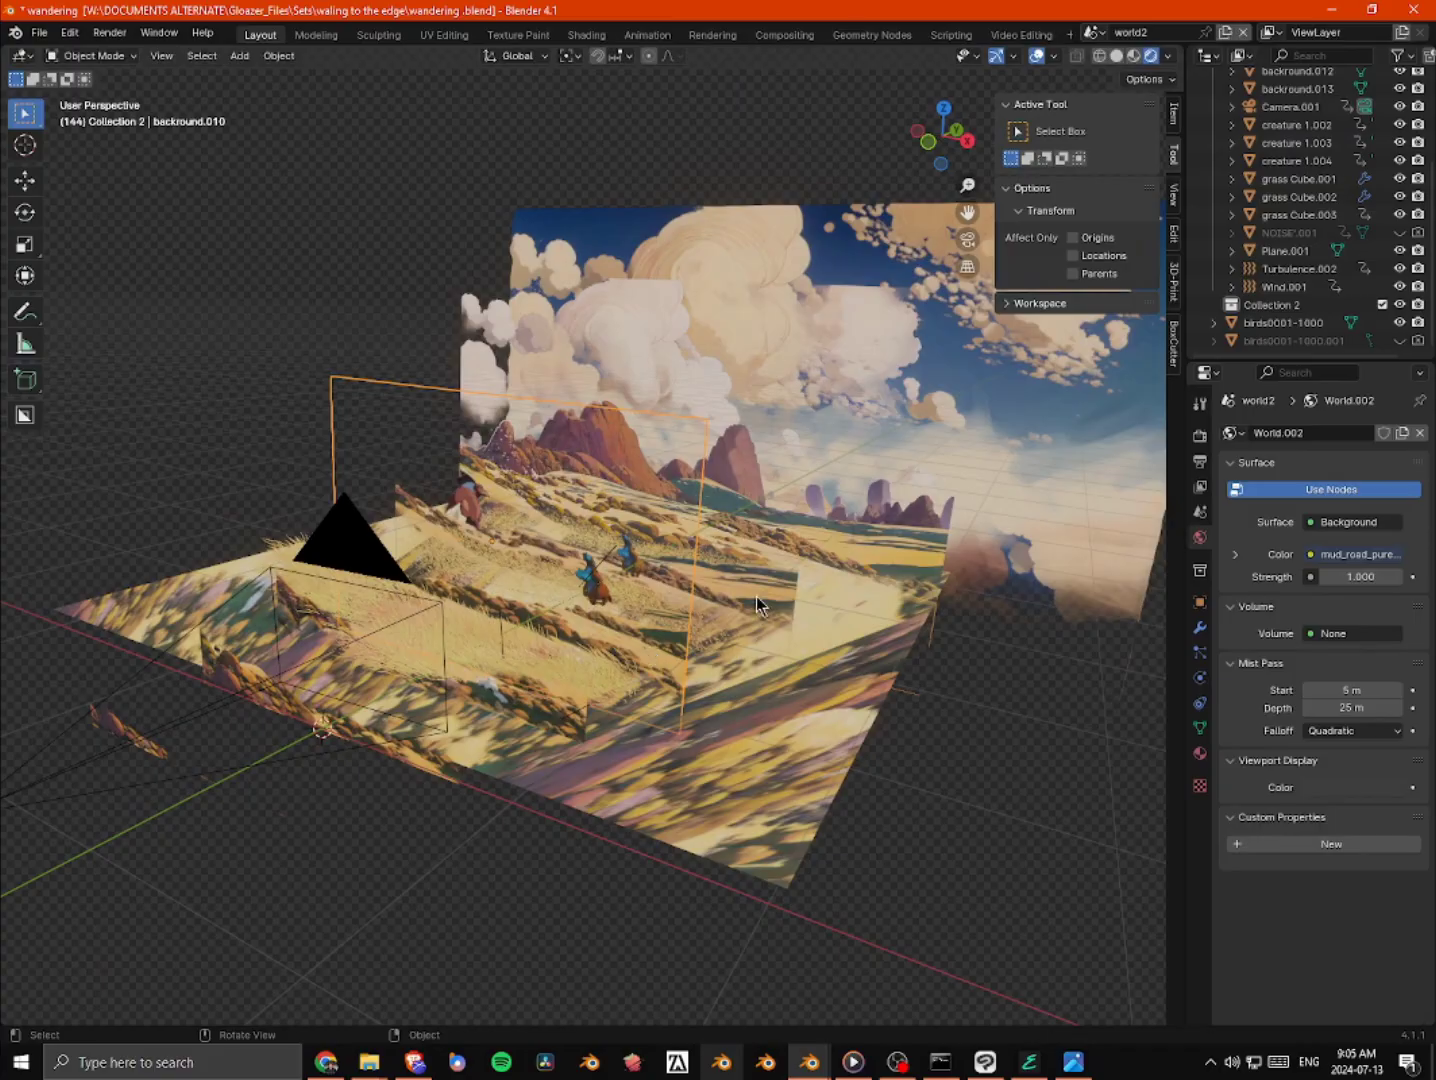
left_click(825, 556)
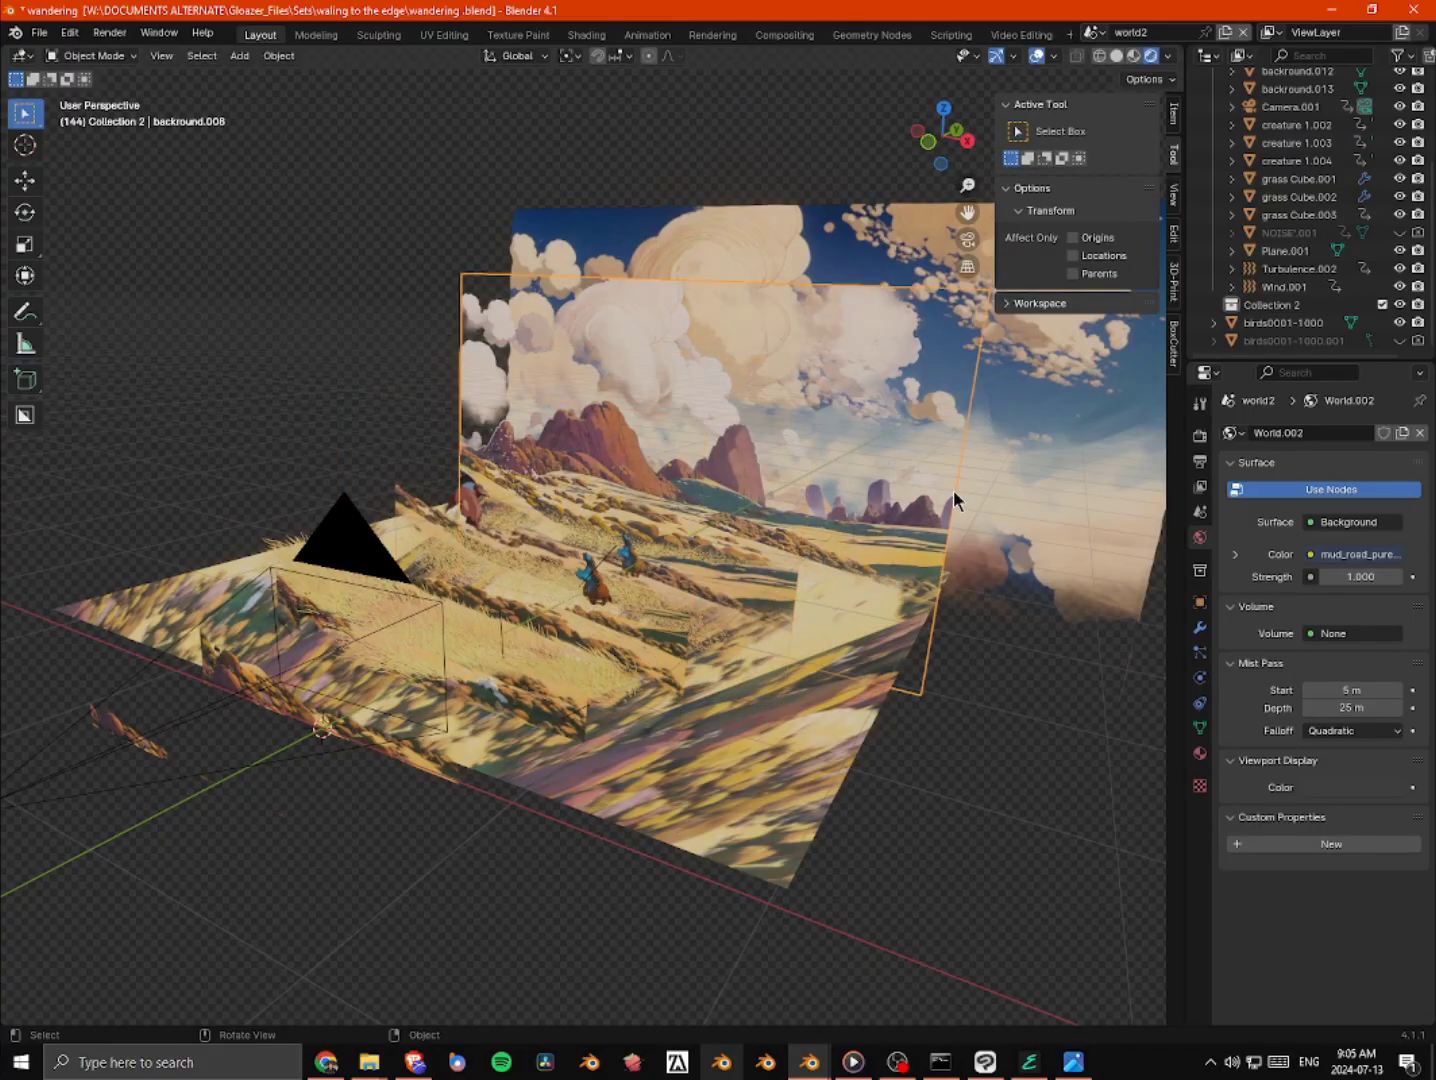
Return to the Shading workspace and widen the 3D view and Shader Editor to show backround.008's material nodes
left_click(584, 35)
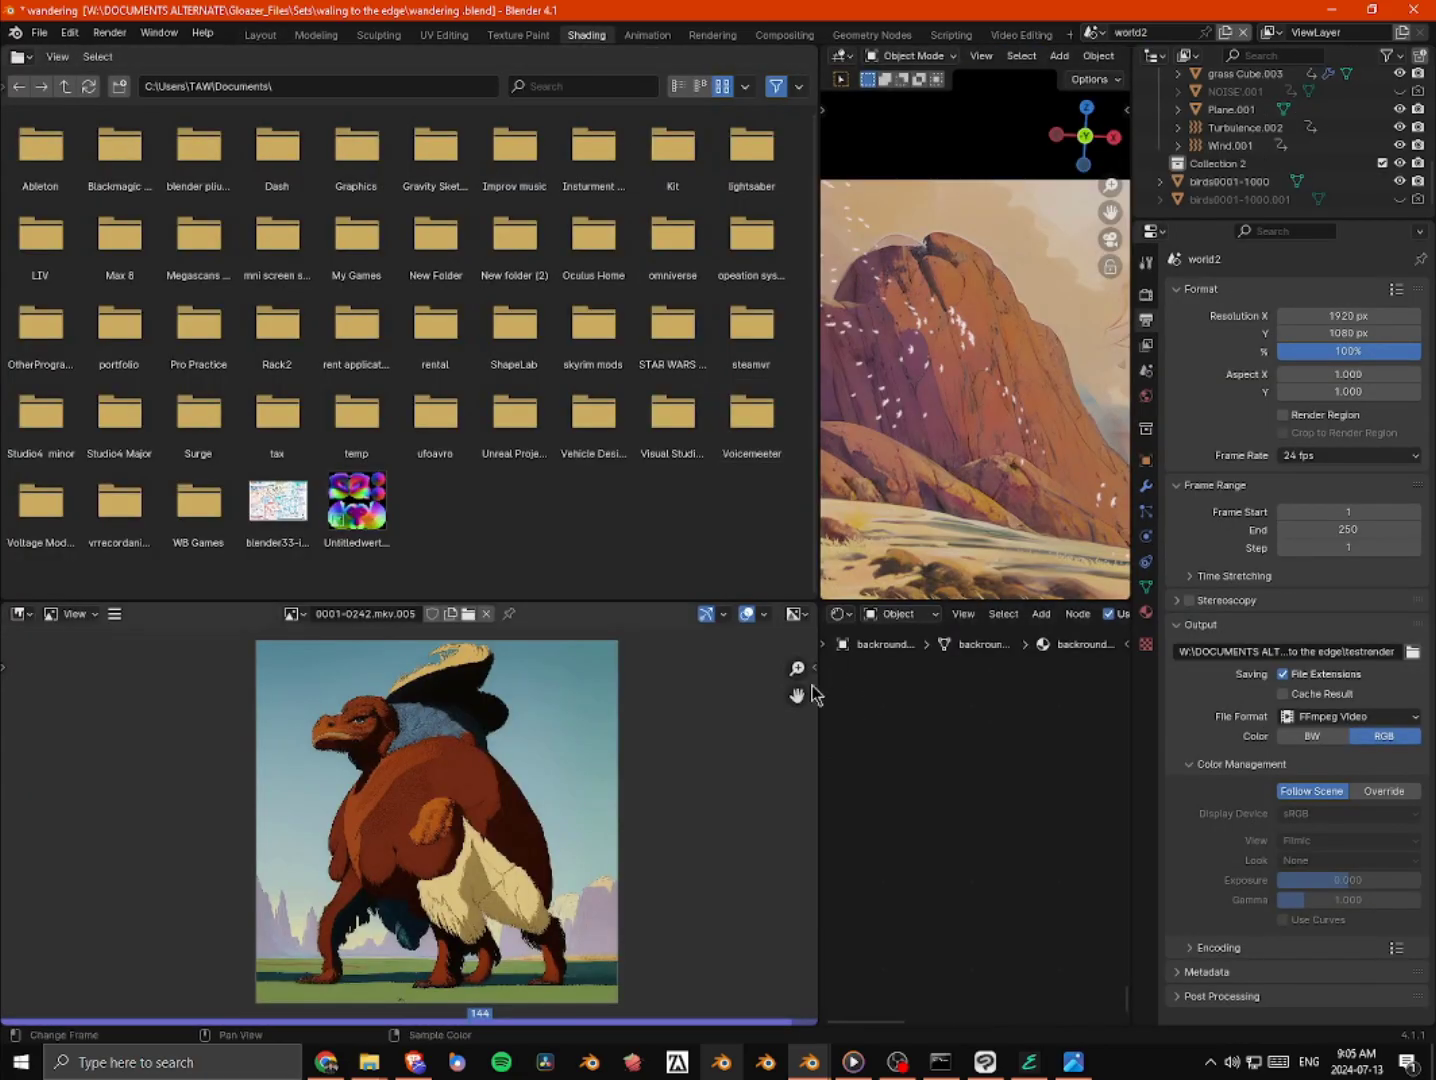
left_click_drag(817, 587, 209, 592)
scroll(785, 878, "up", 5)
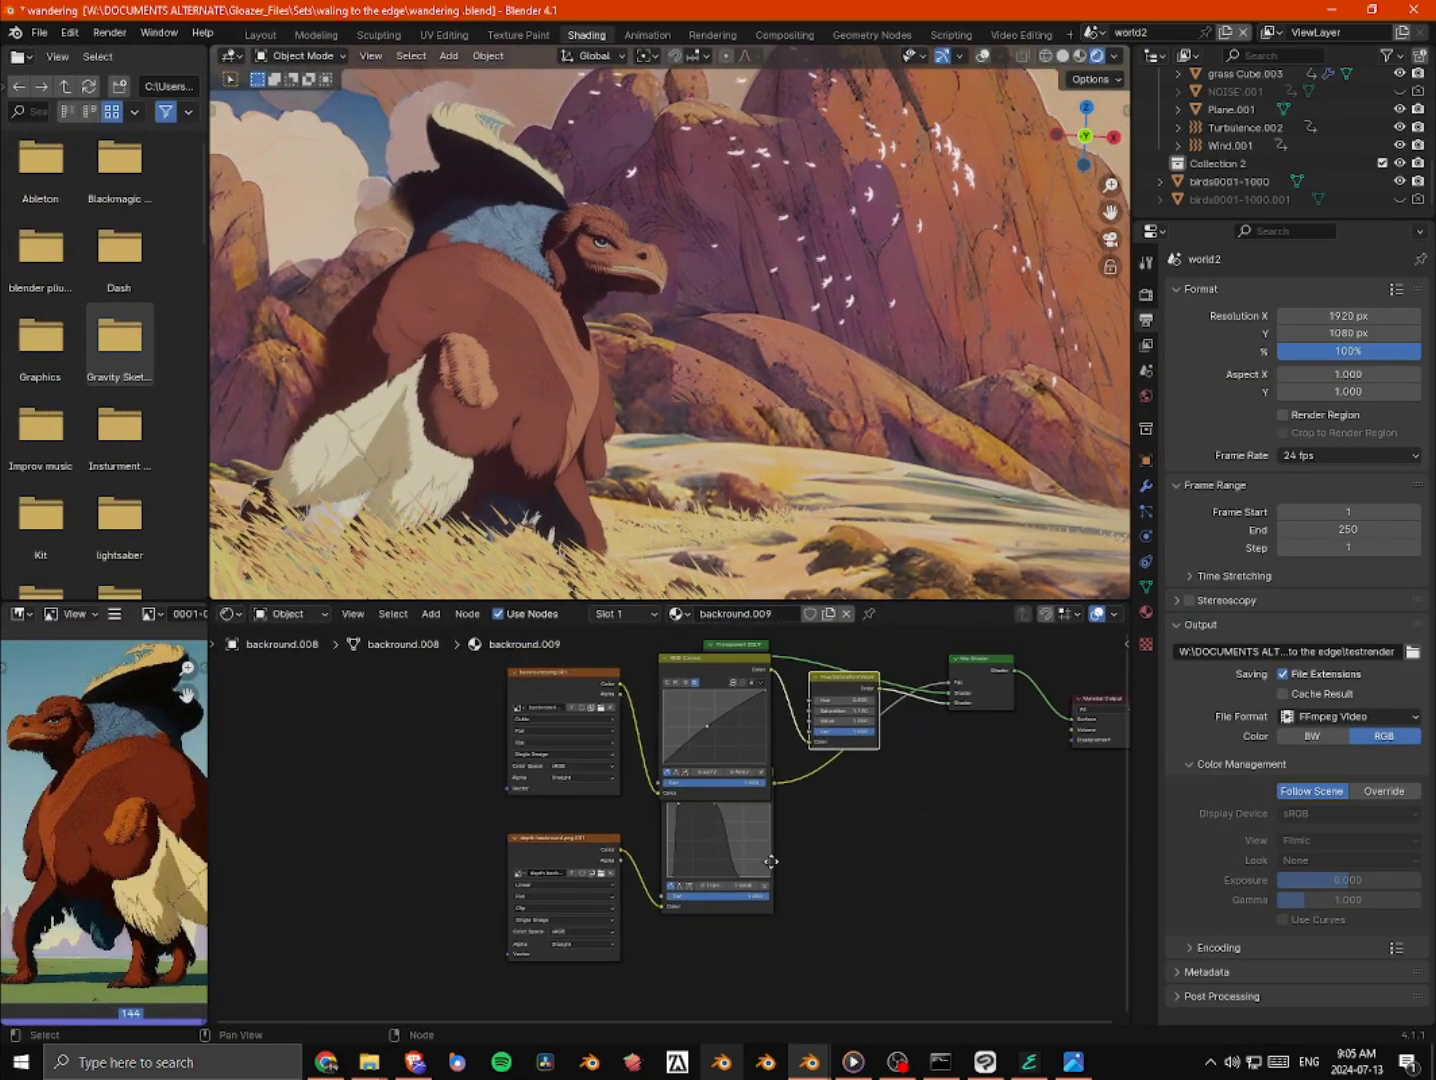
Compare the depth-mask RGB Curves in the materials of backround planes .009 through .012 by selecting the planes in turn
scroll(1220, 175, "up", 8)
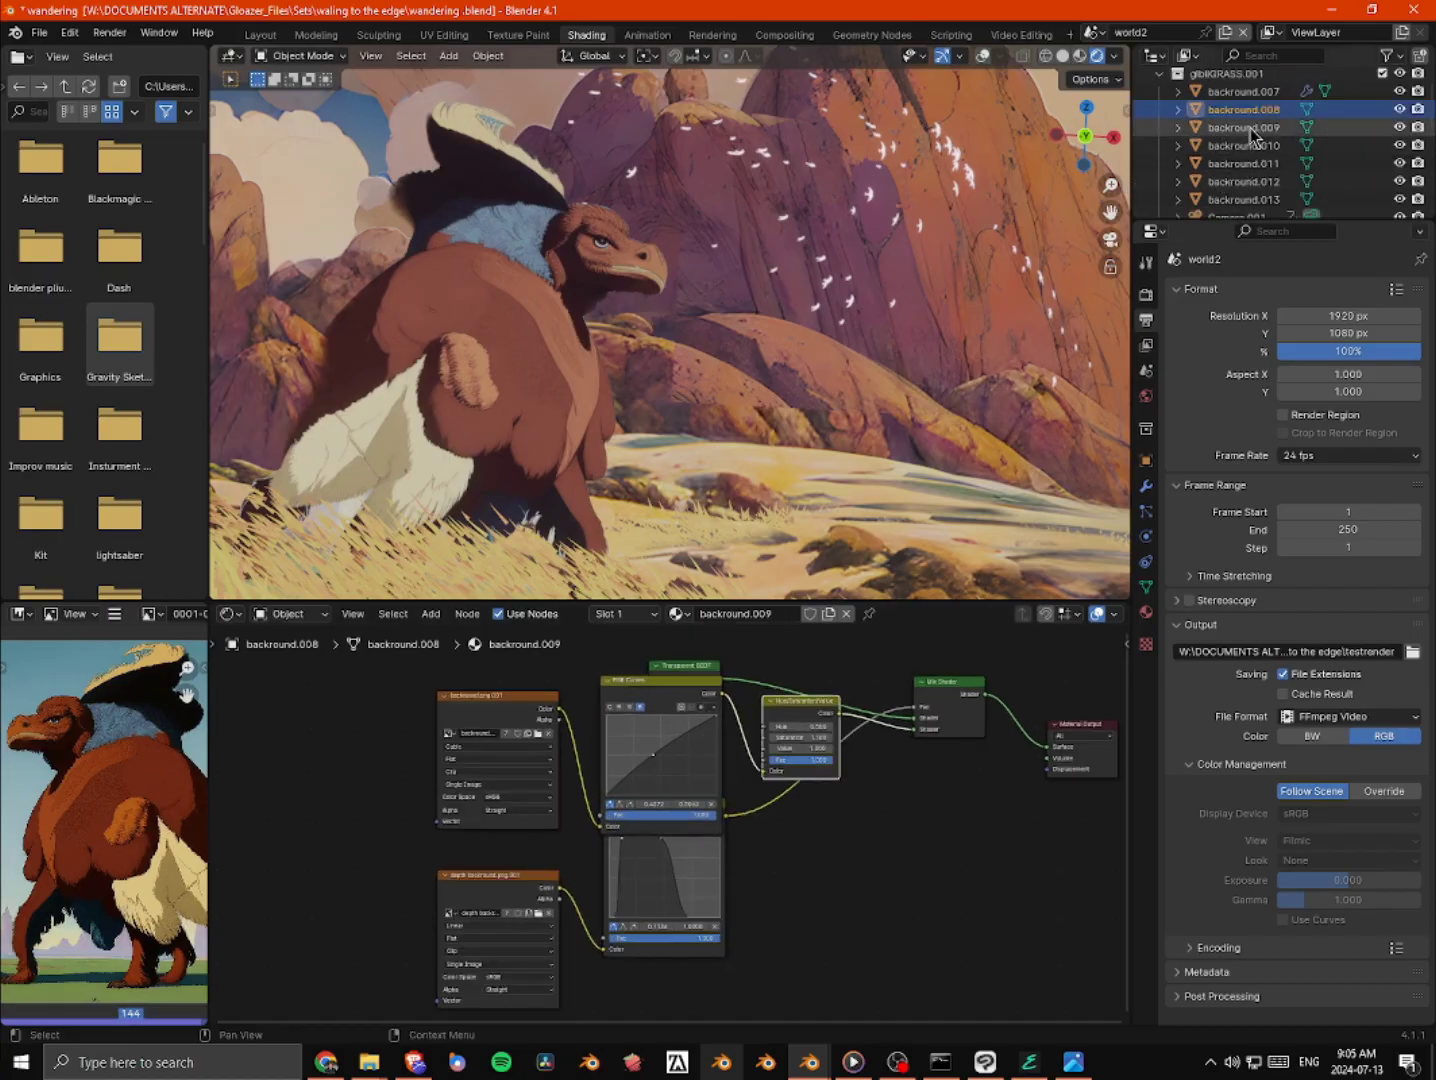
left_click(1250, 128)
left_click(1239, 145)
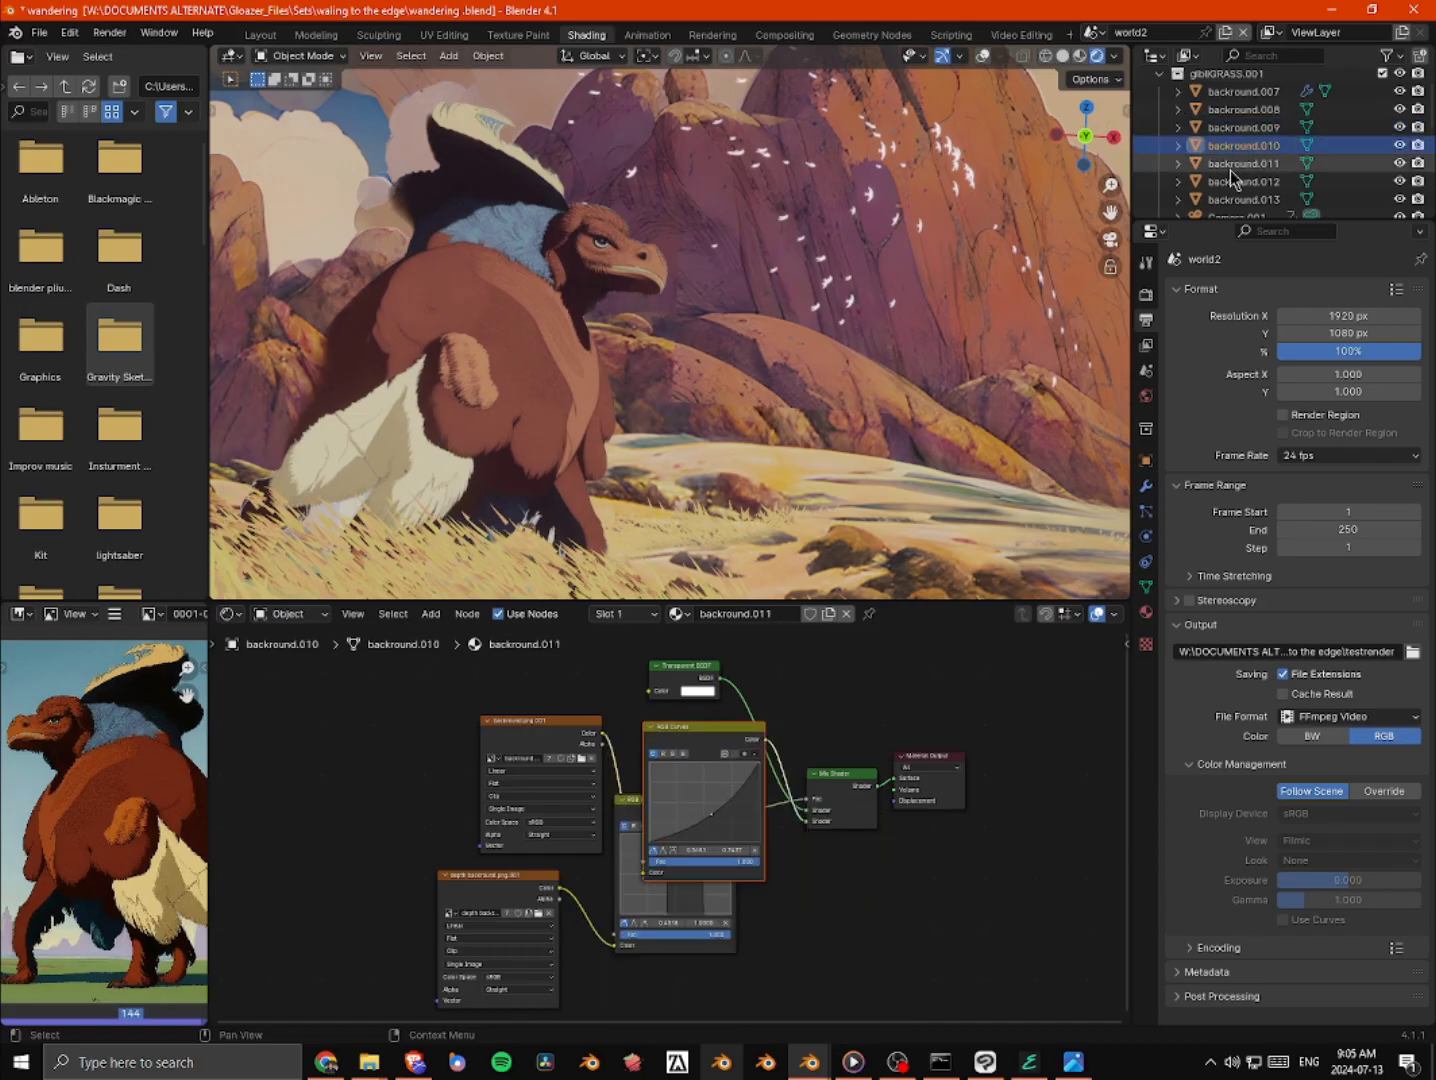
left_click(1238, 183)
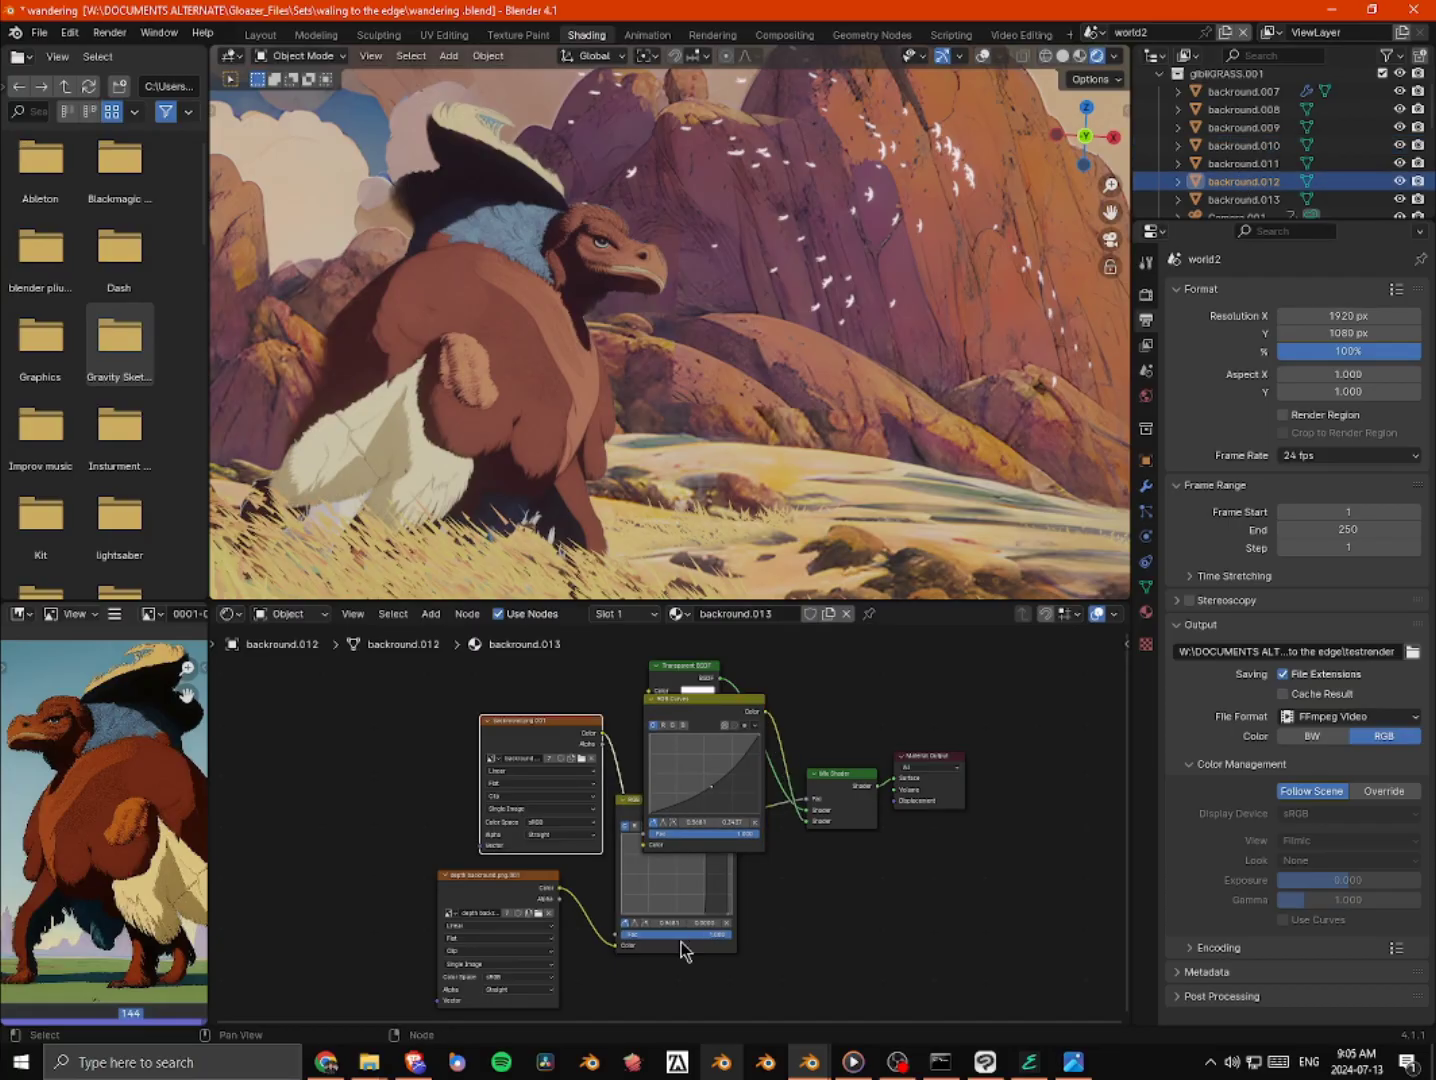
left_click(1286, 163)
left_click(1238, 146)
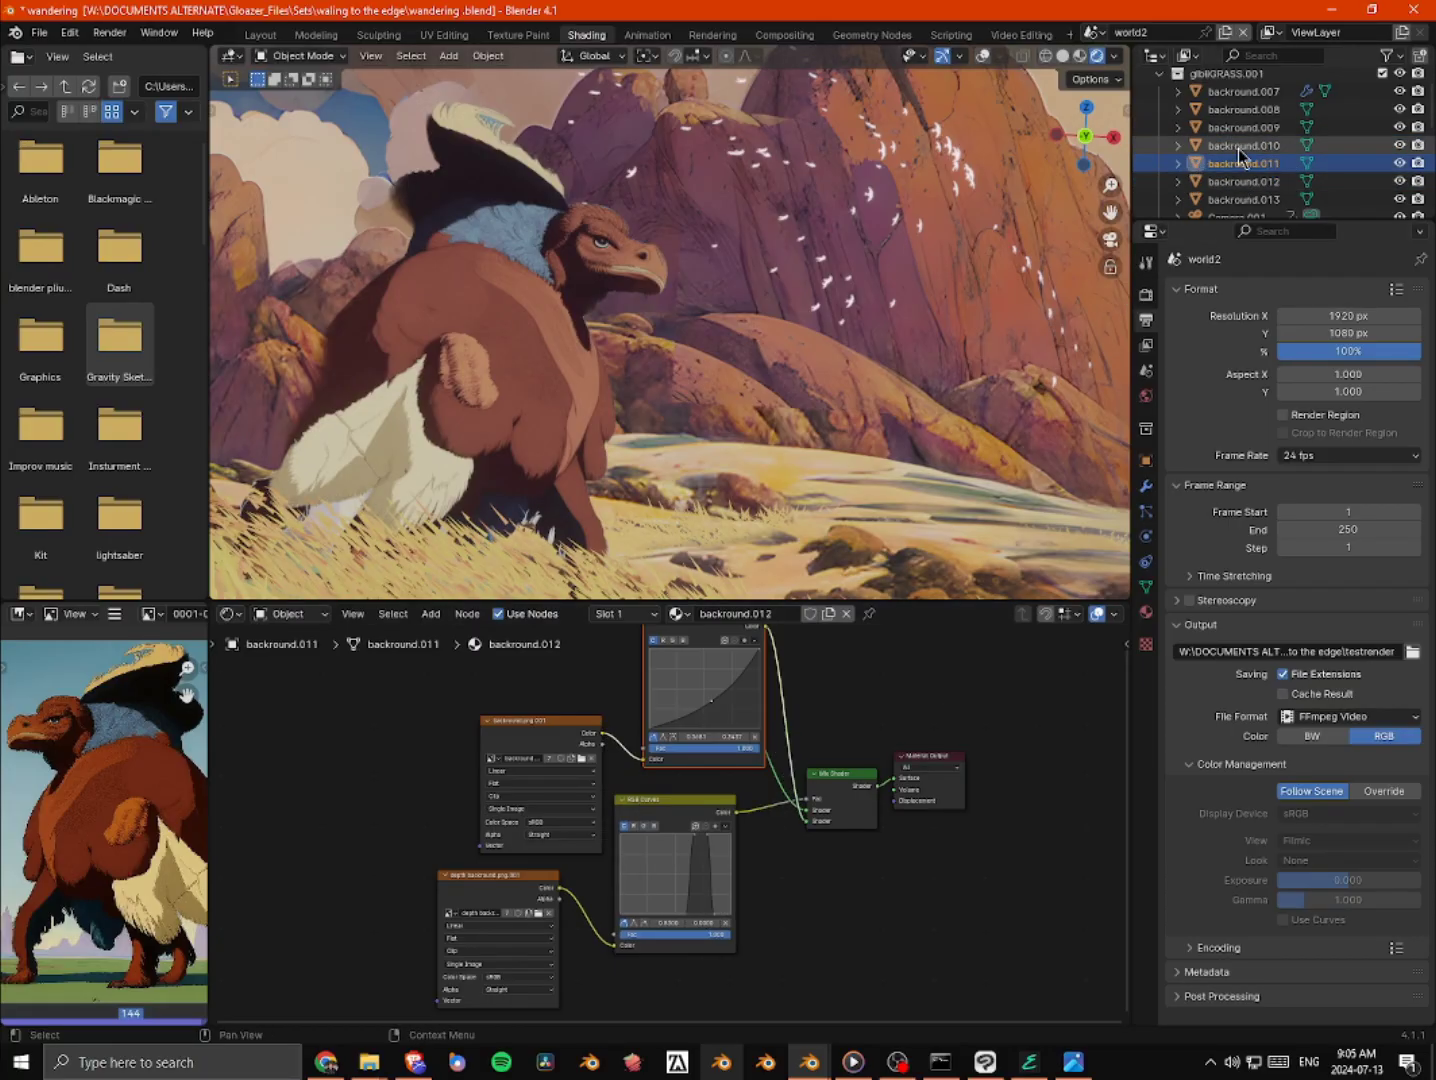
Select the backround.009 plane and view the layered set from outside the camera in the Layout workspace
left_click(1246, 127)
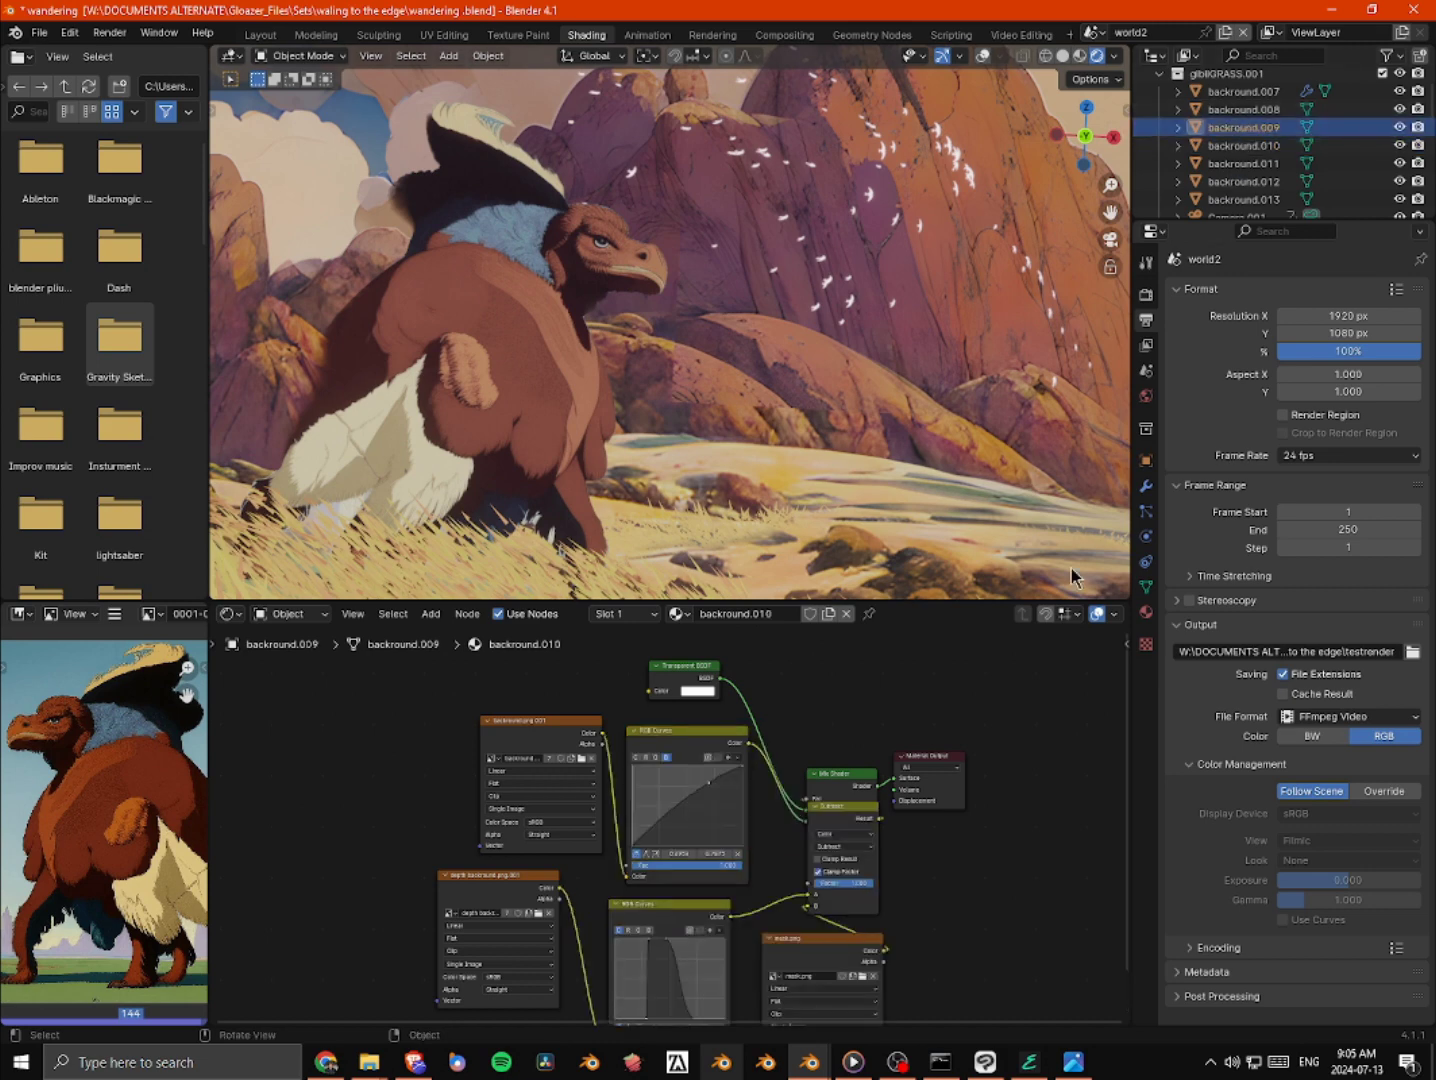
left_click(252, 34)
middle_click_drag(780, 455, 747, 471)
scroll(740, 470, "up", 3)
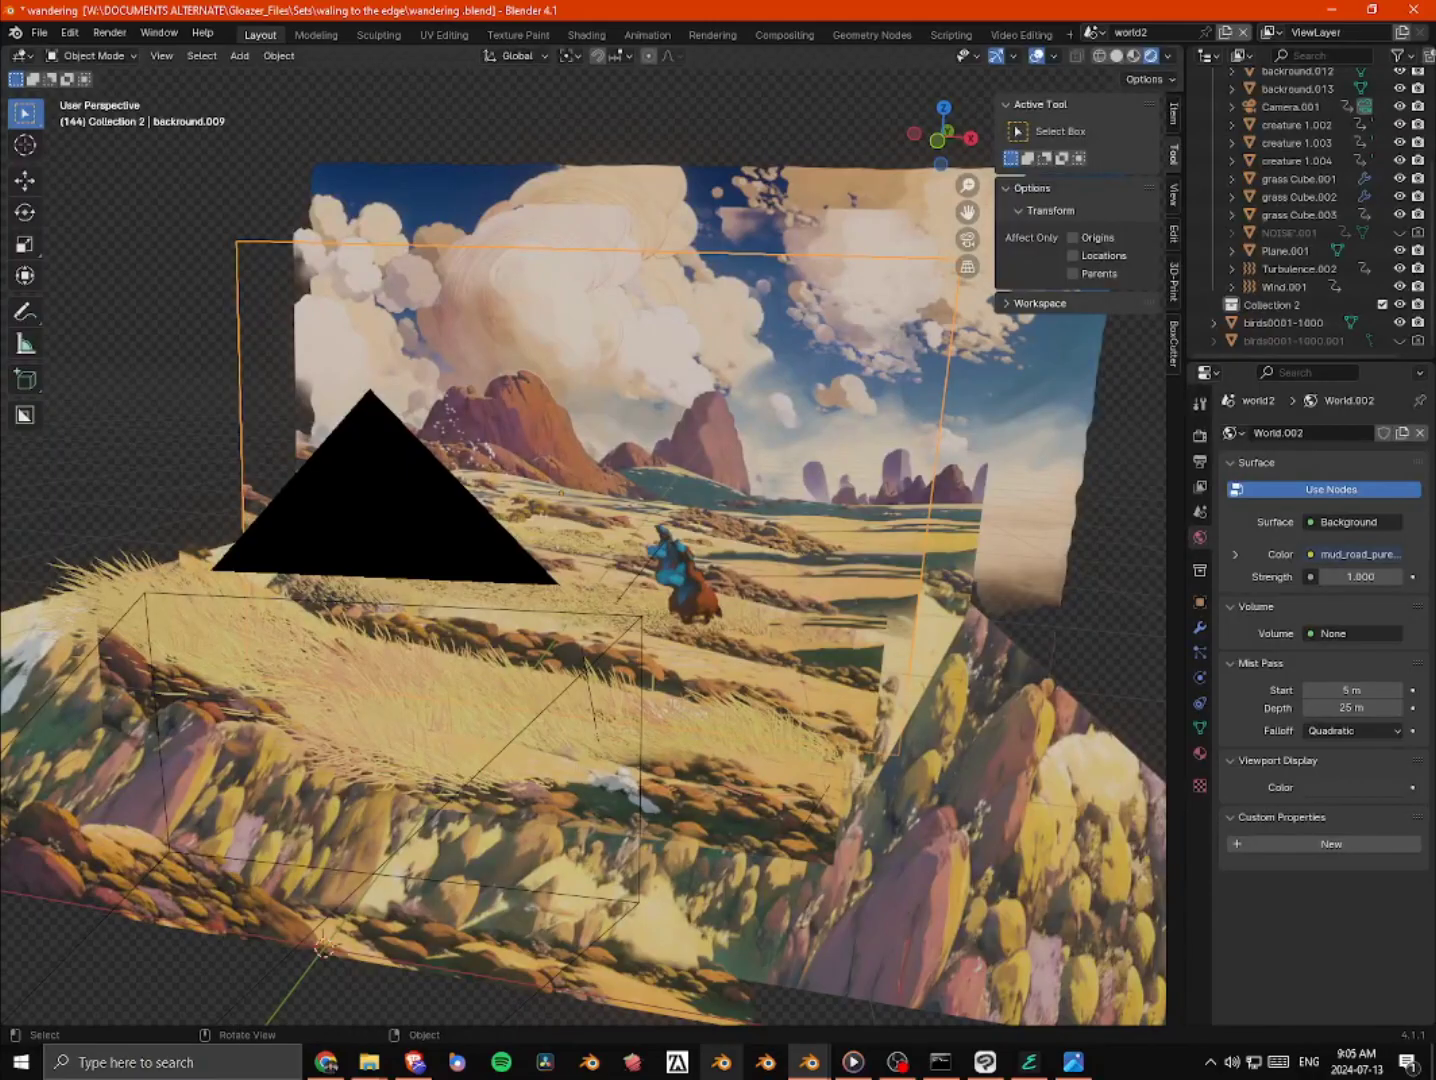
Play the wandering scene's animation through the camera view and stop it near the end of the shot
key("KP_0")
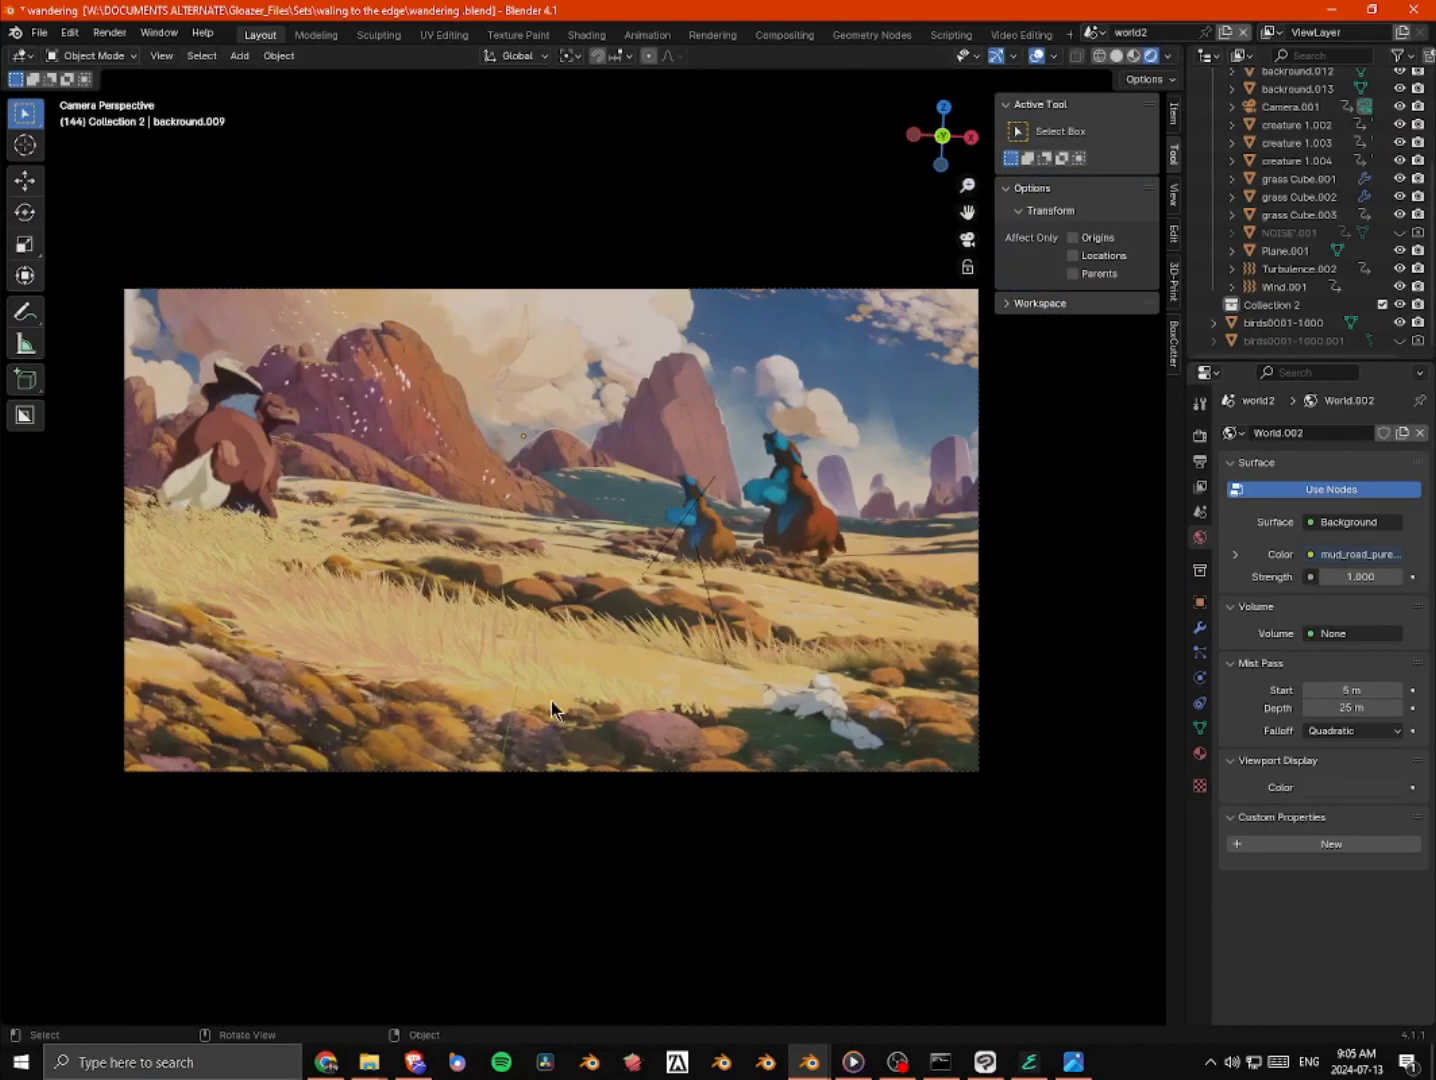
key("space")
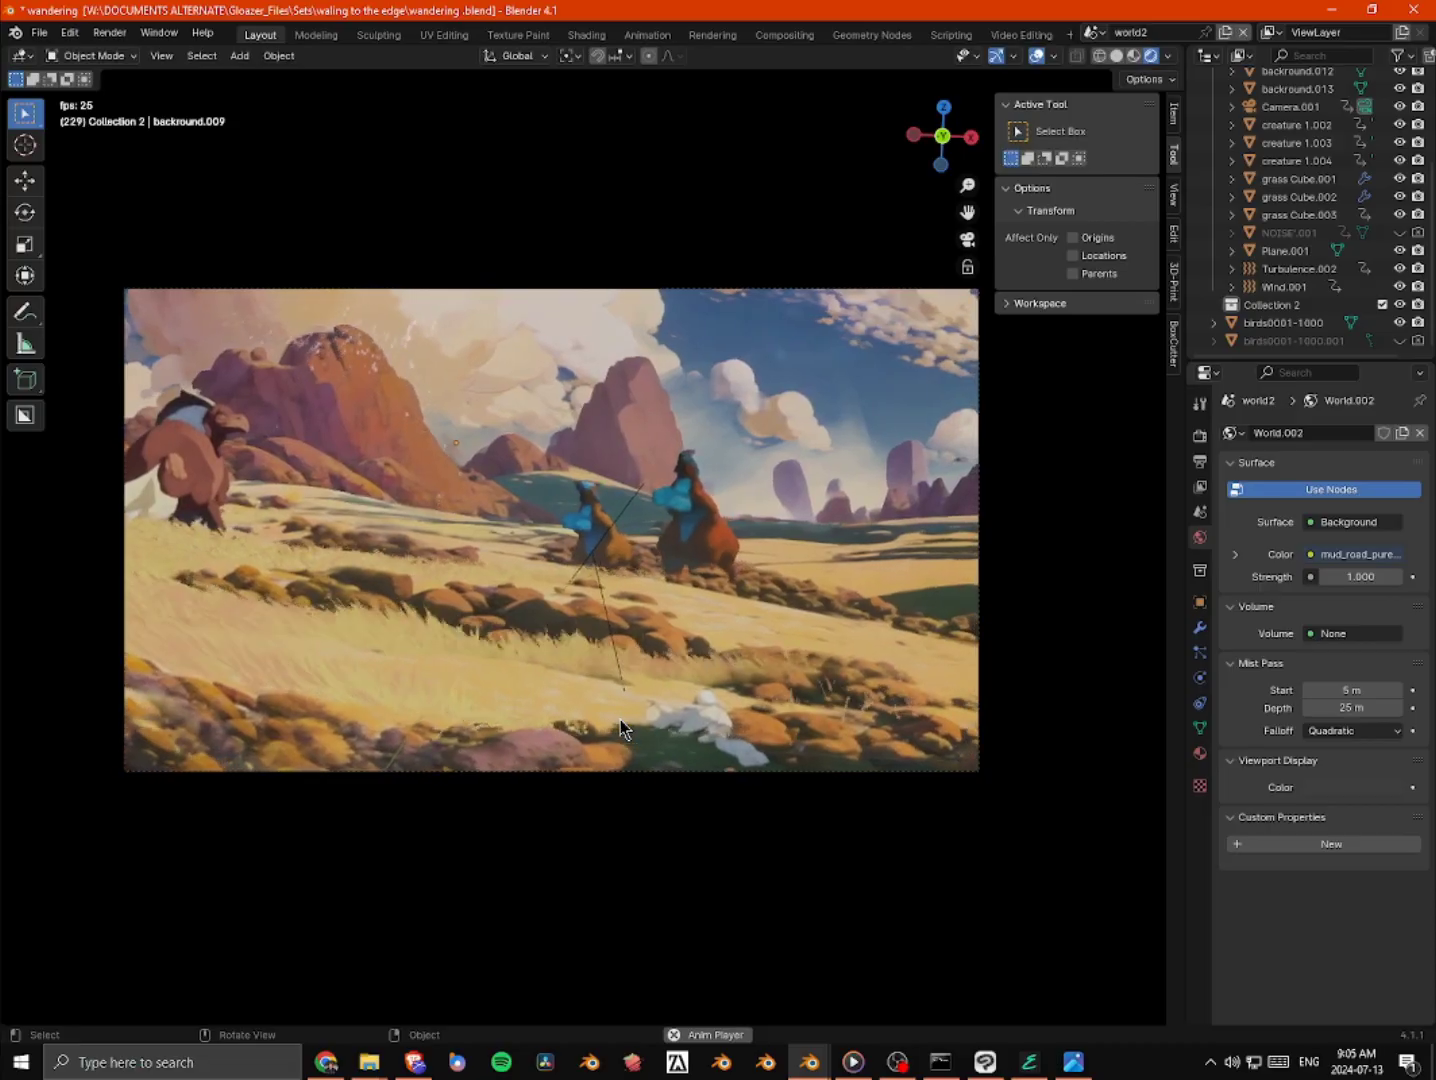
key("space")
Switch to the Blender window with the prep footage for rerender project
mouse_move(420, 1075)
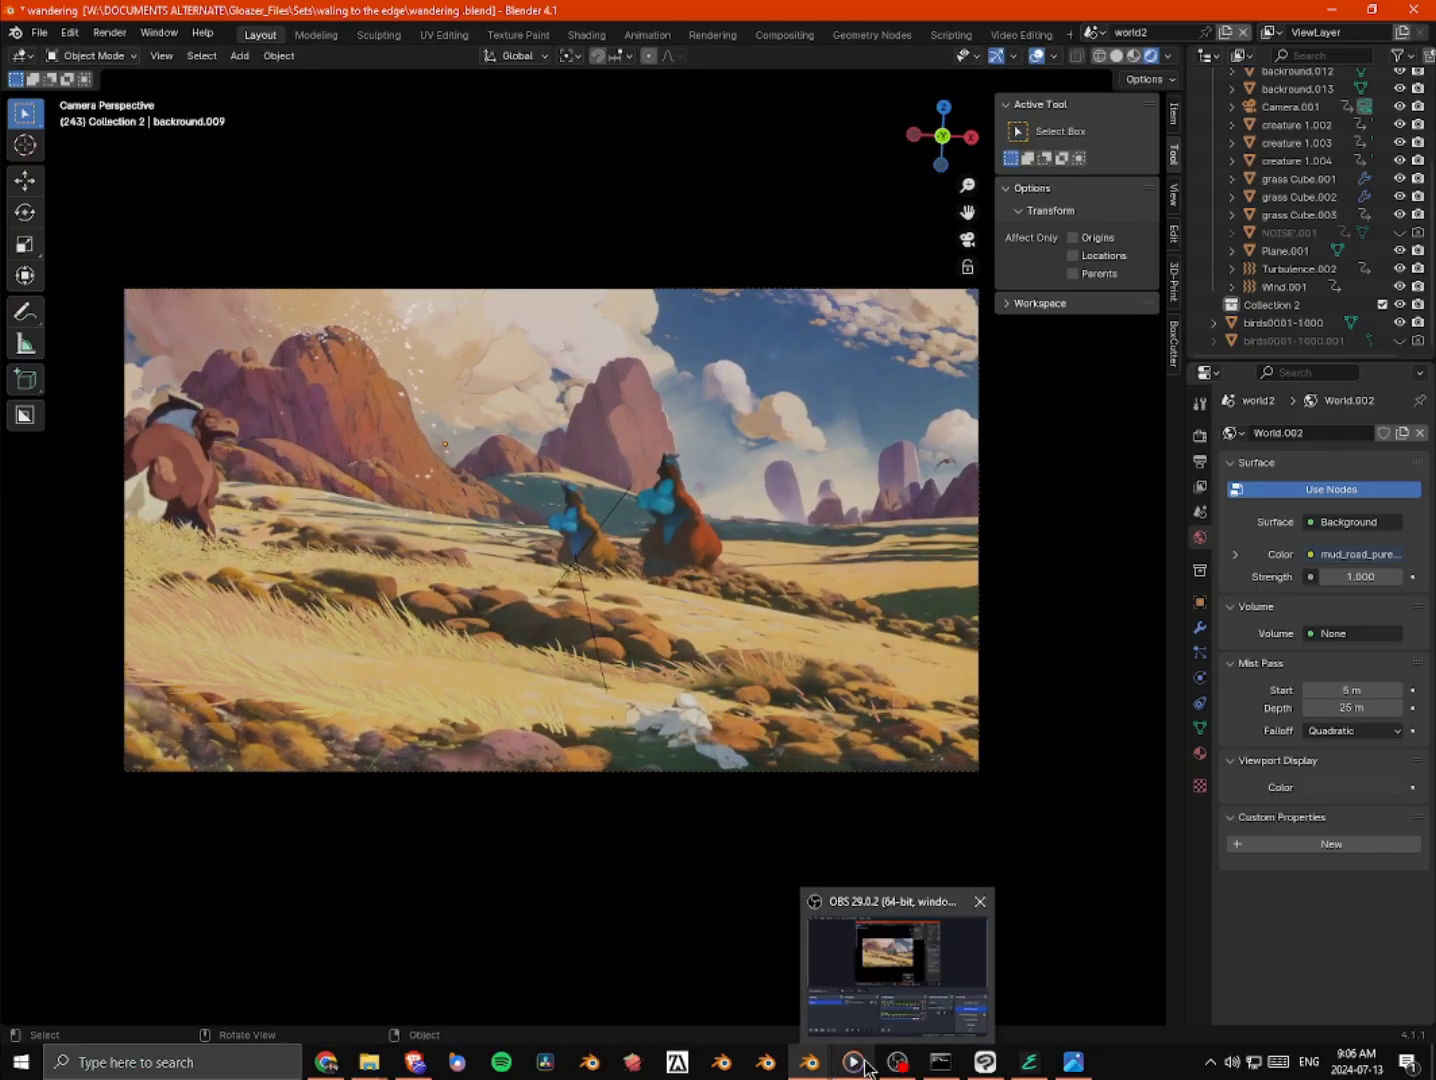
mouse_move(813, 1071)
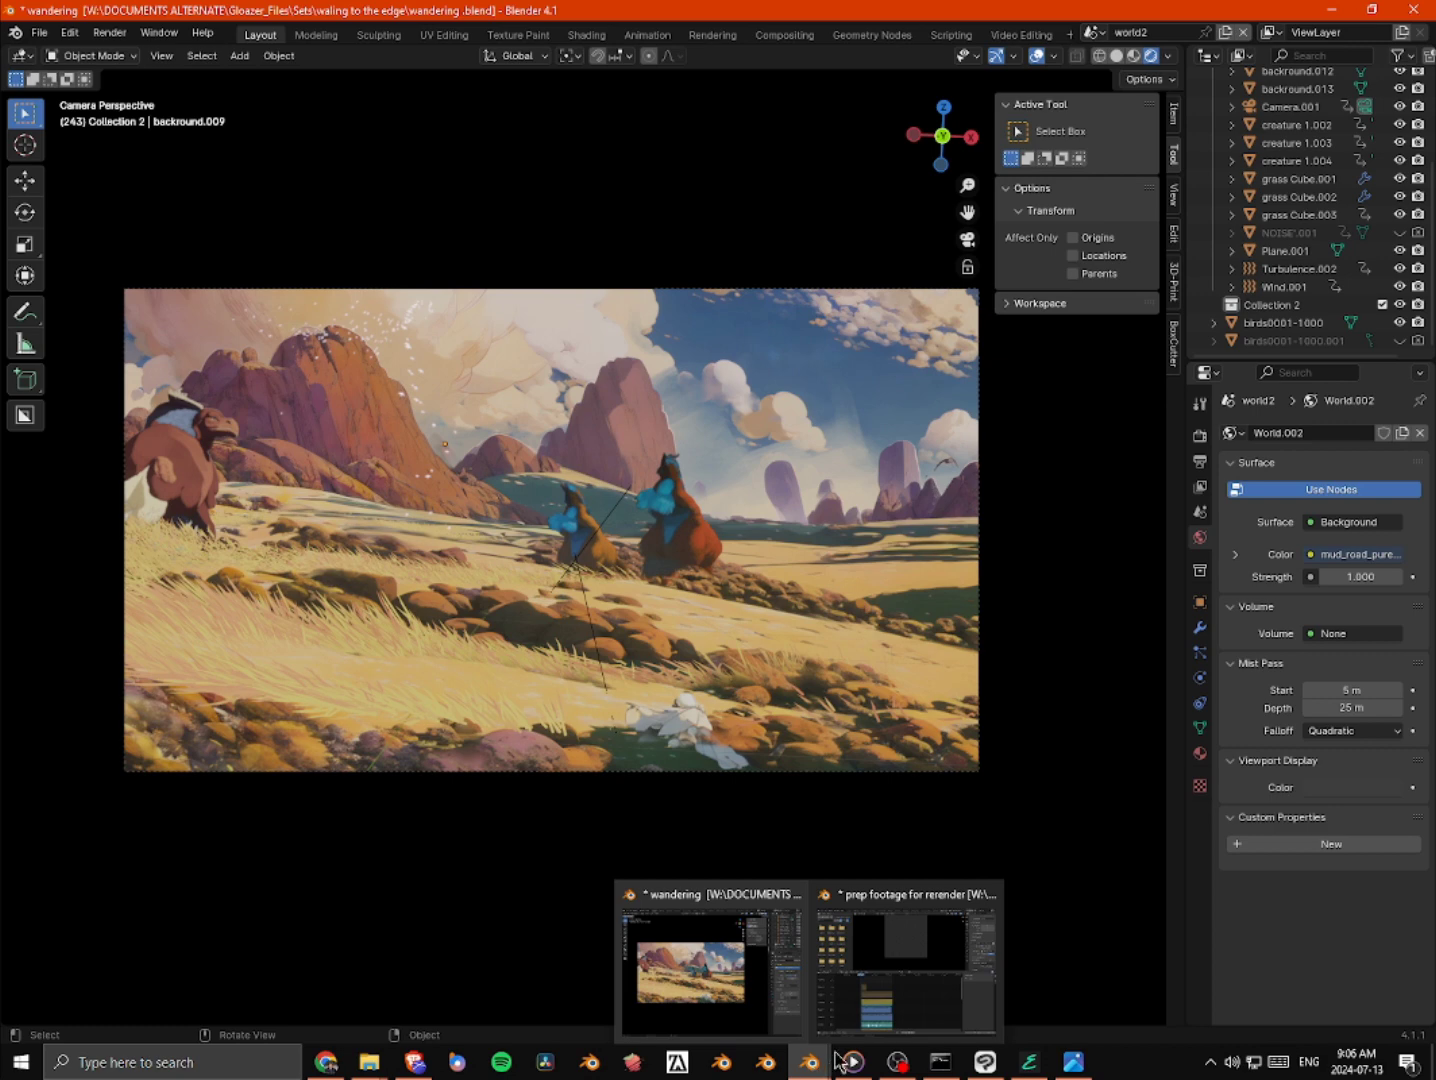
left_click(945, 963)
left_click(932, 975)
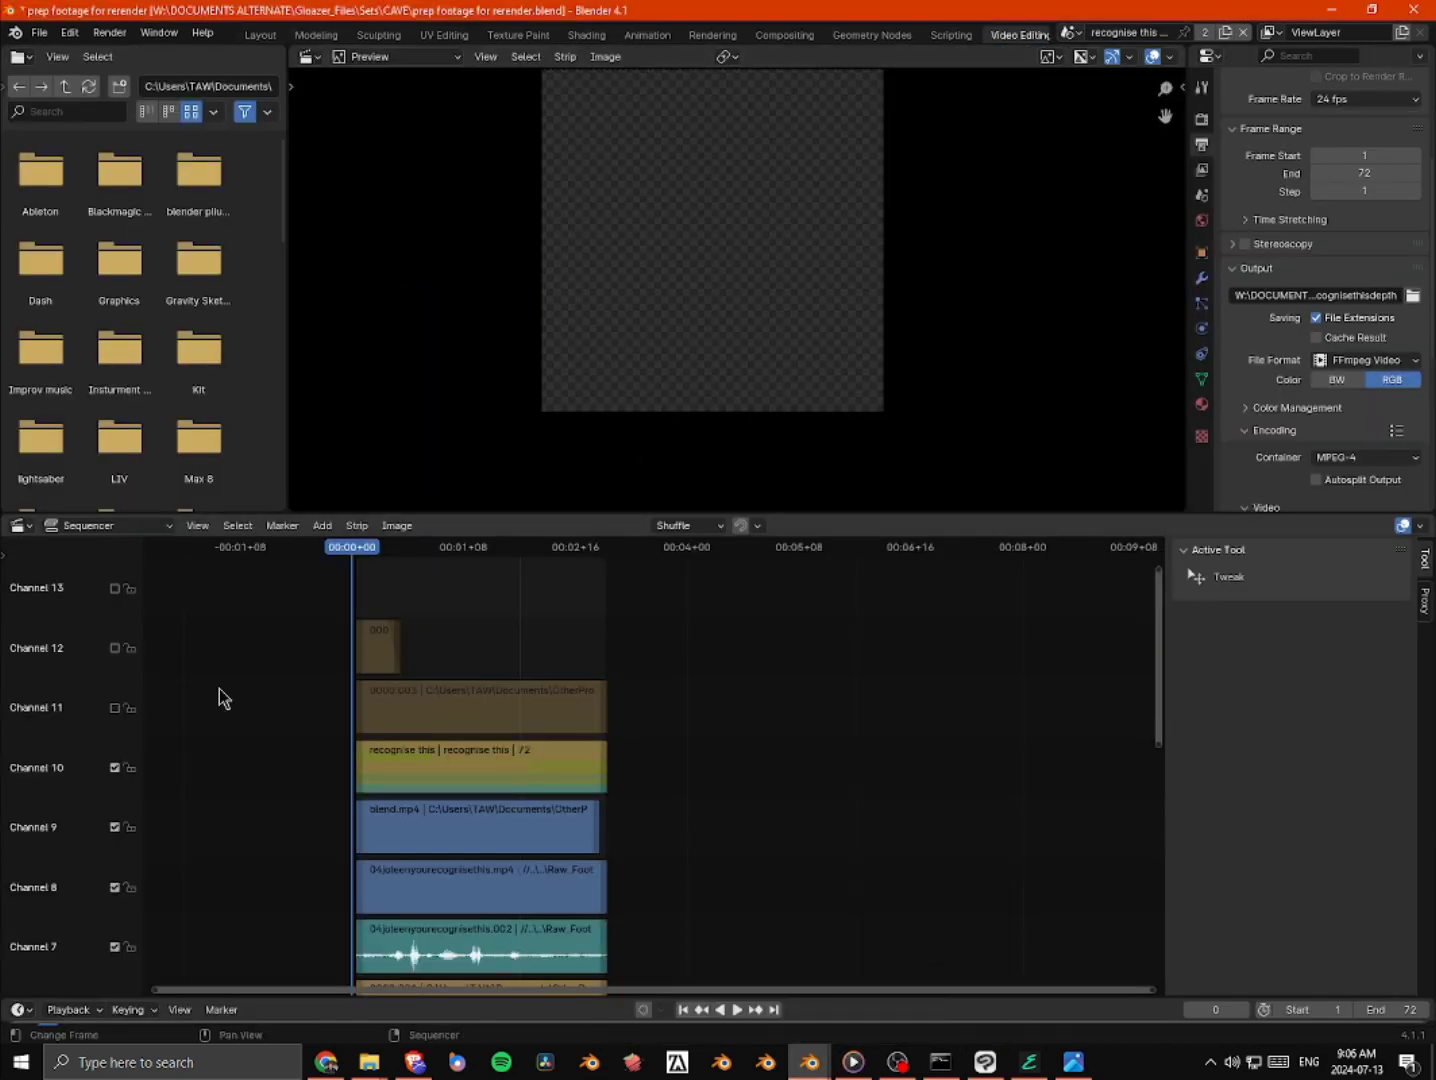
Mute sequencer channels 9 and 10, keeping channels 7 and 8 with the raw footage and its sound enabled
scroll(318, 810, "down", 2)
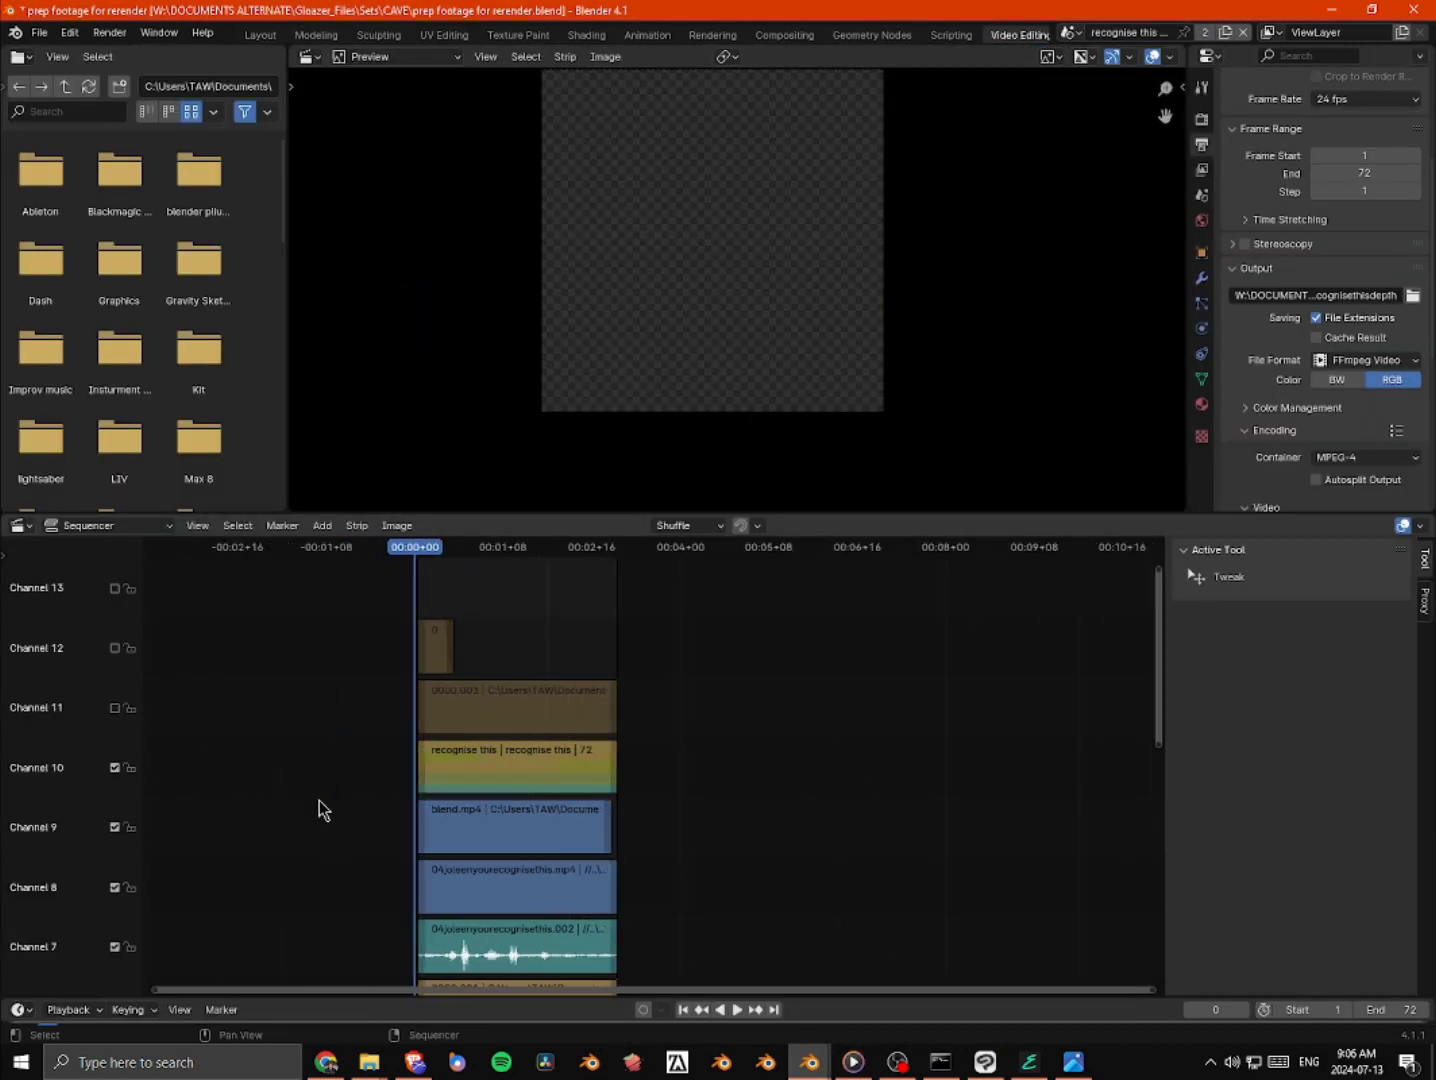
scroll(1133, 717, "down", 2, "shift")
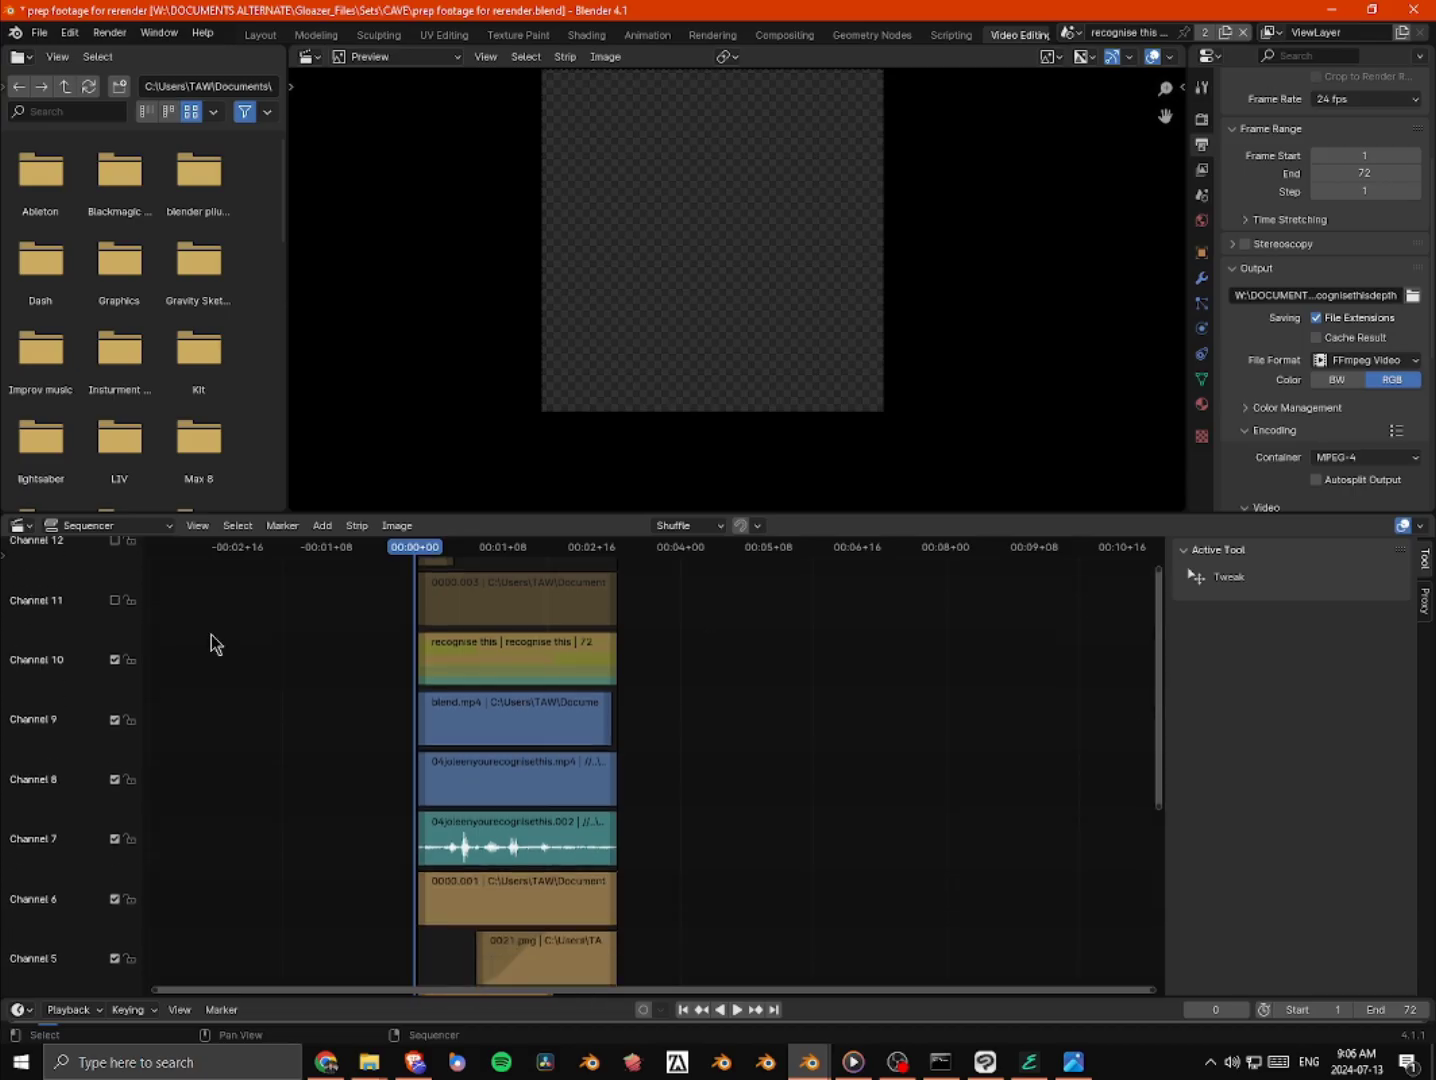
left_click(115, 664)
left_click(113, 720)
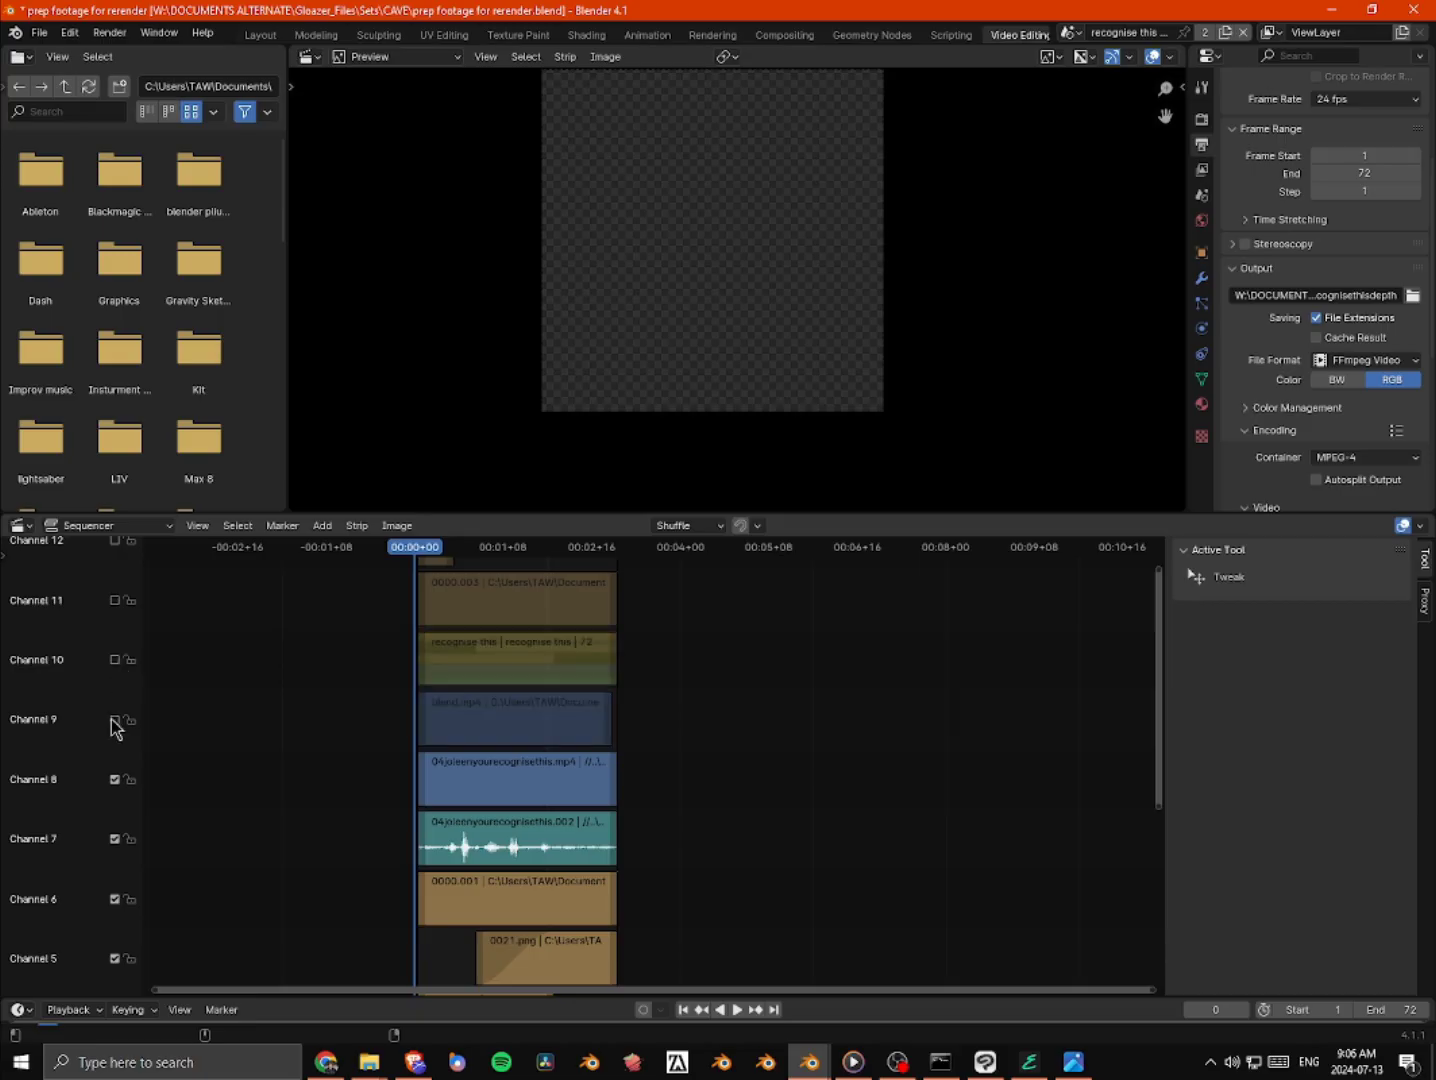
left_click(115, 779)
left_click(115, 840)
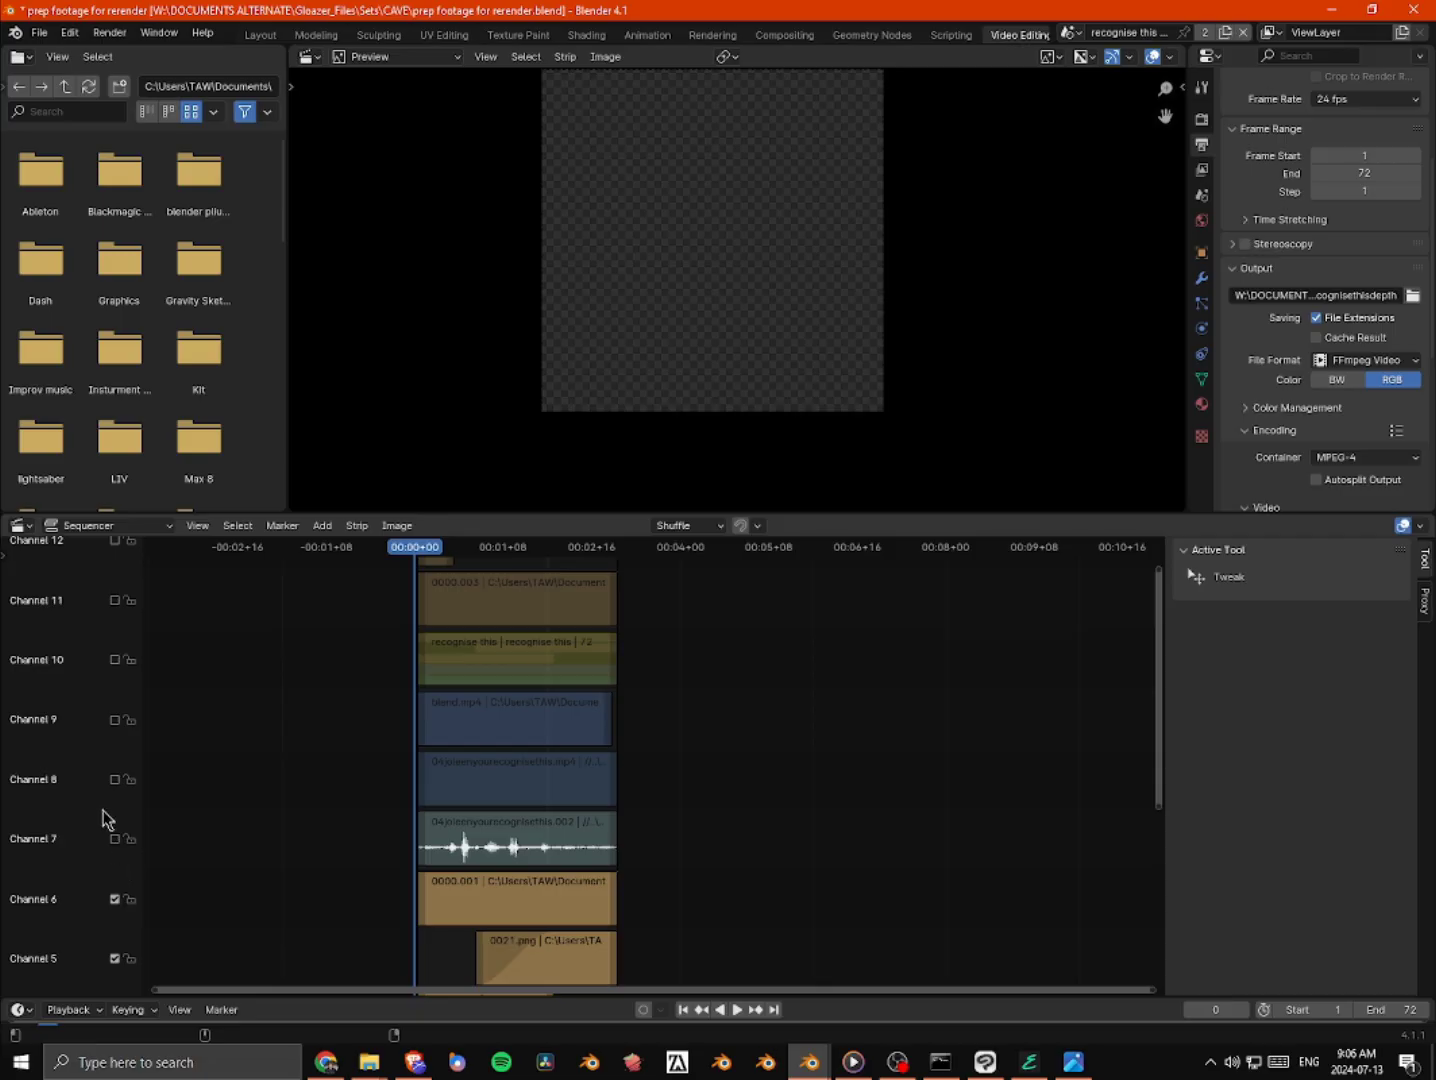
left_click(115, 840)
left_click(115, 779)
Play the raw costume footage from the start of the sequence and stop near its end
left_click(512, 546)
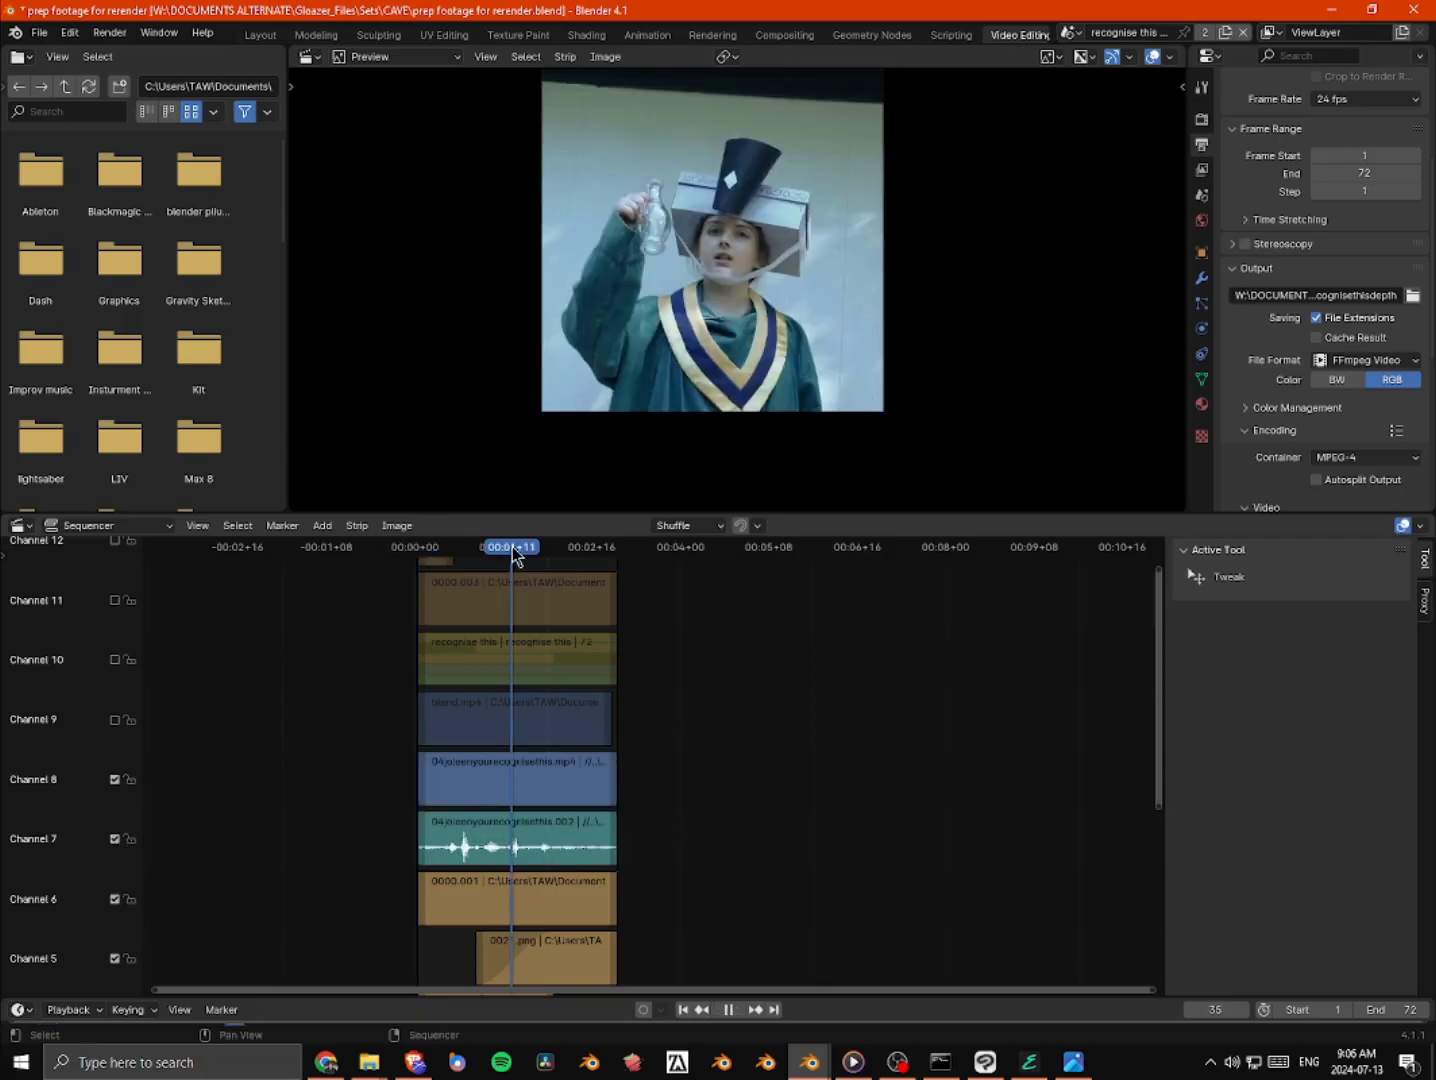
left_click(465, 546)
key("space")
left_click(420, 546)
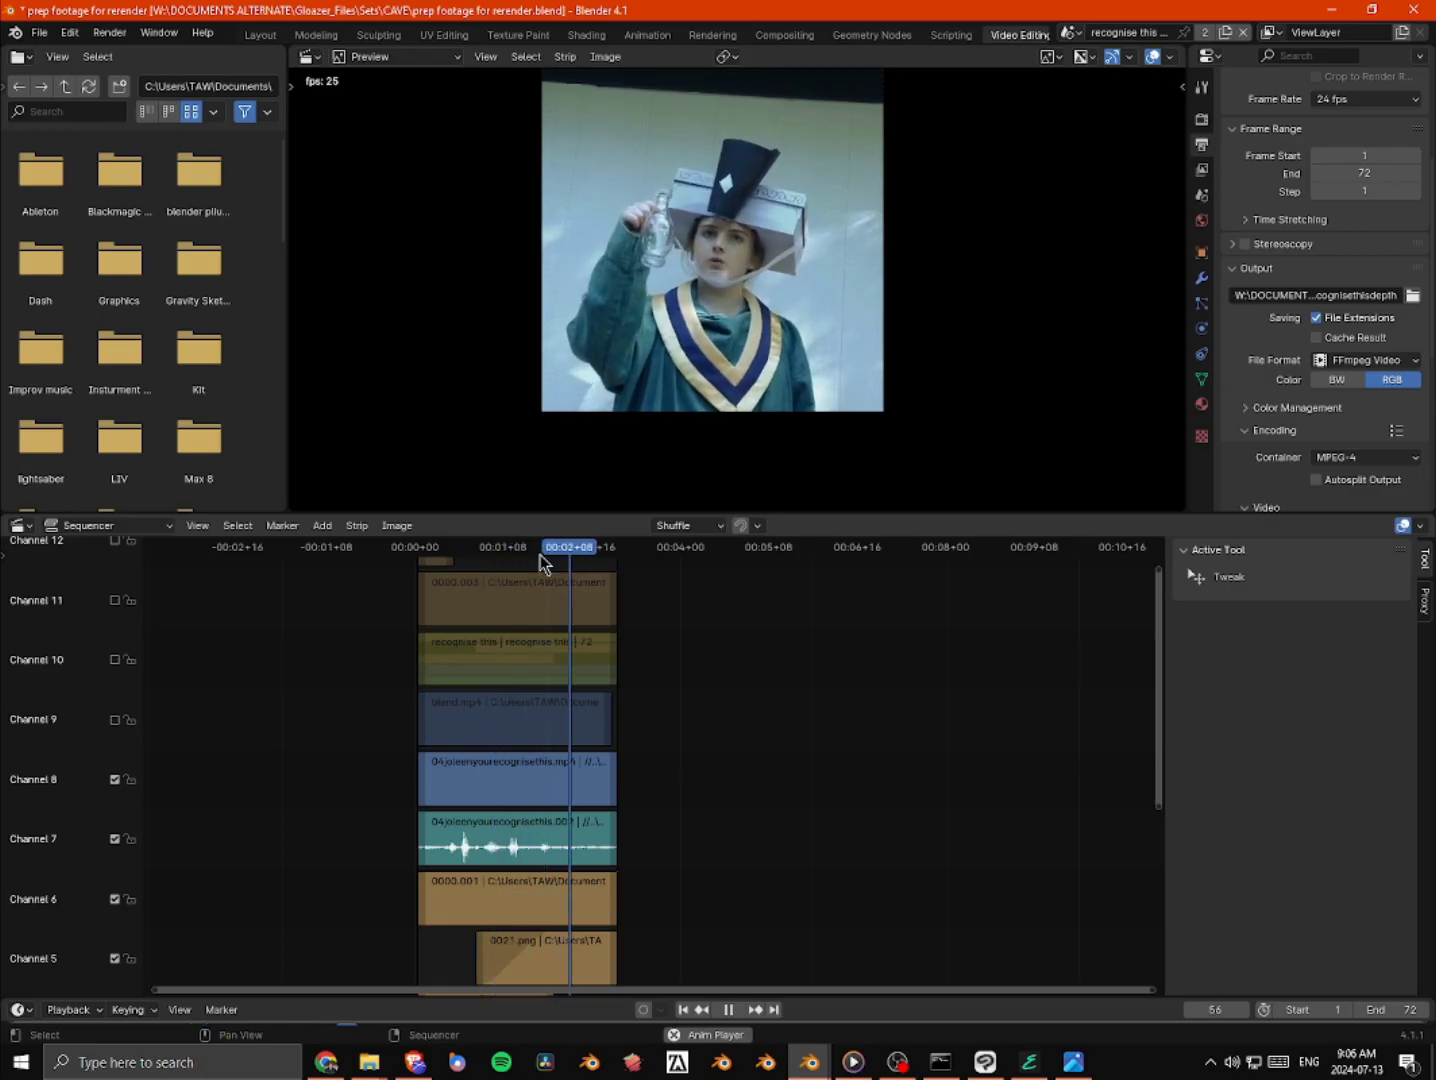
key("space")
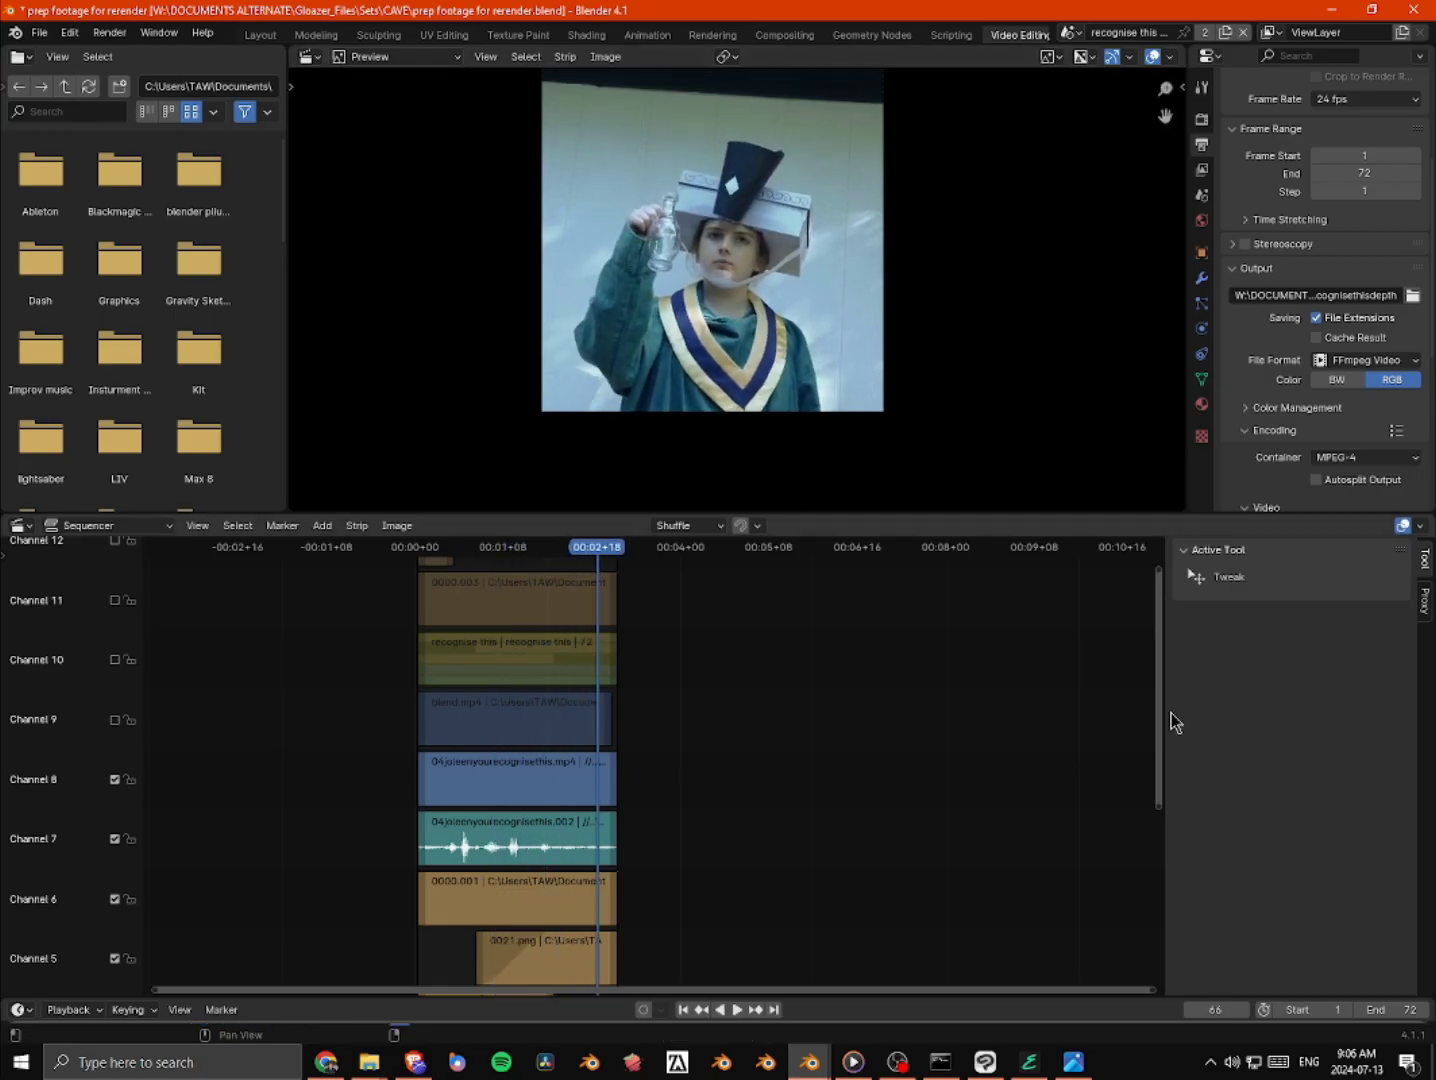
Move the playhead to 00:01+05 and enlarge the preview of the raised-bottle frame
scroll(1135, 680, "up", 2)
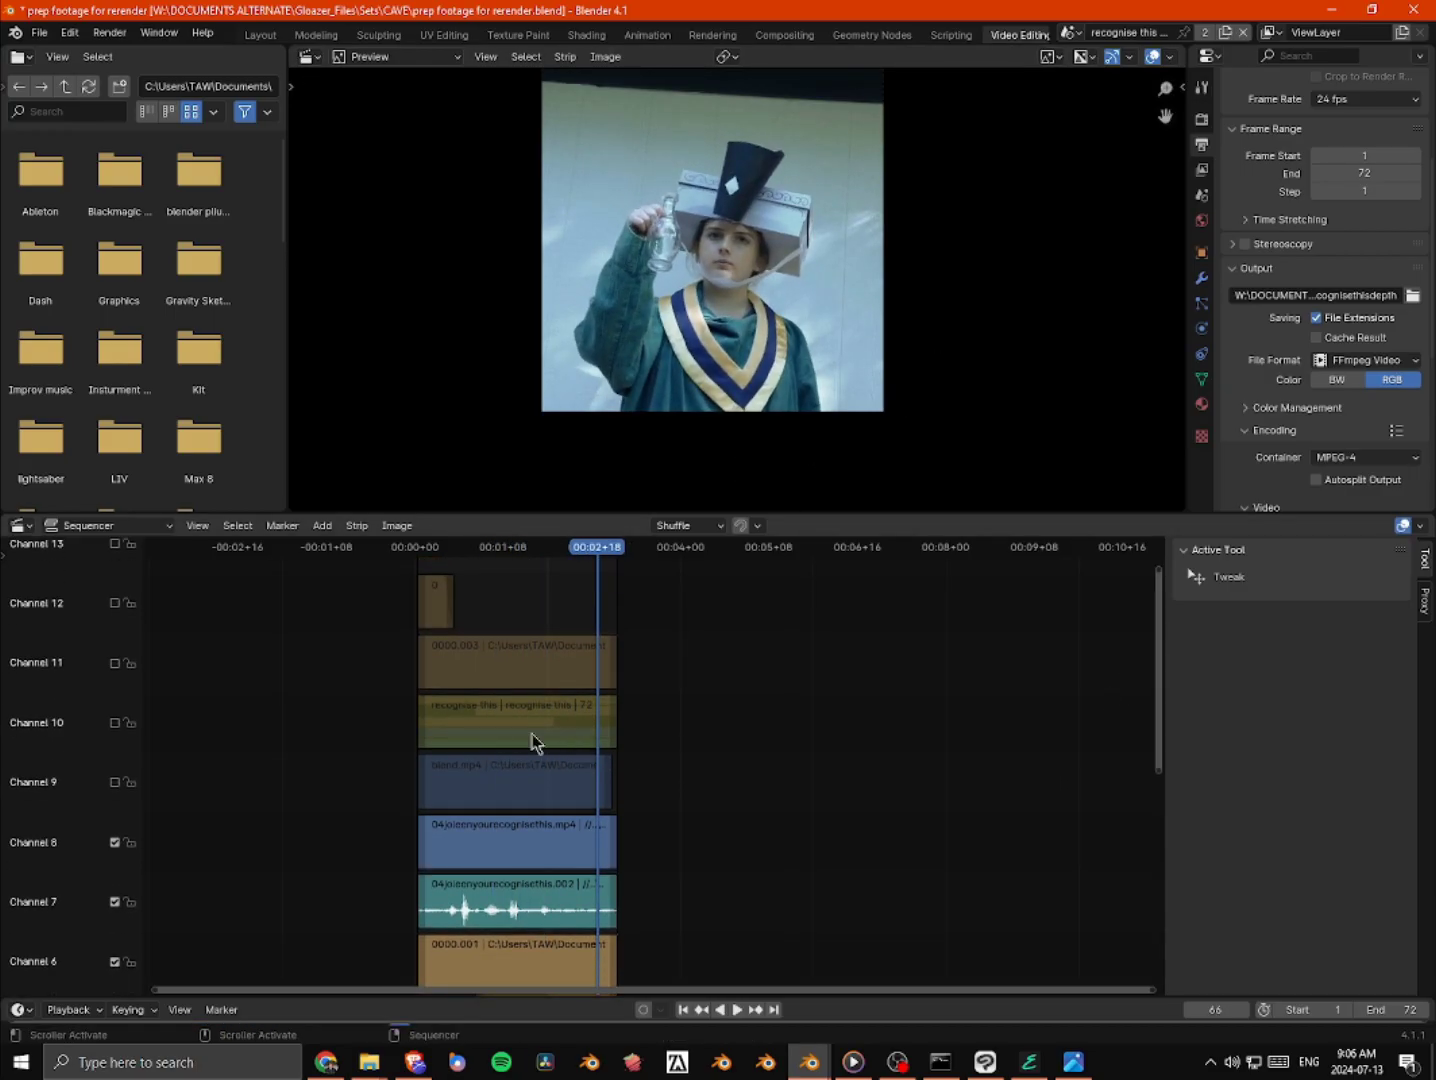
scroll(494, 659, "up", 4)
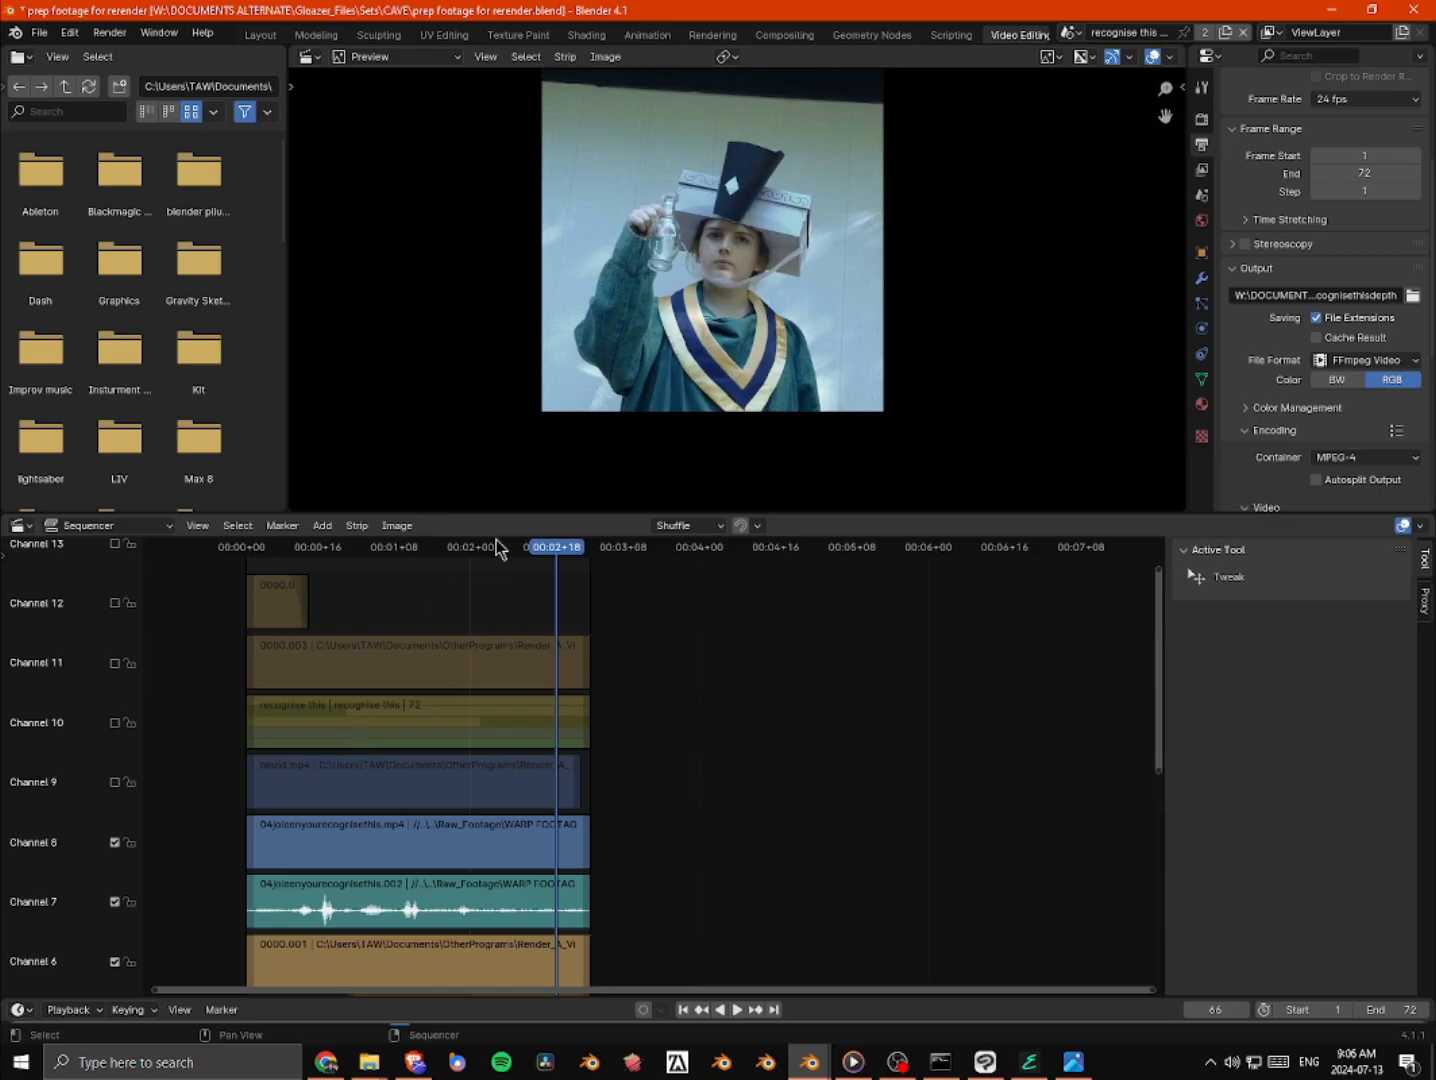
left_click_drag(497, 548, 382, 552)
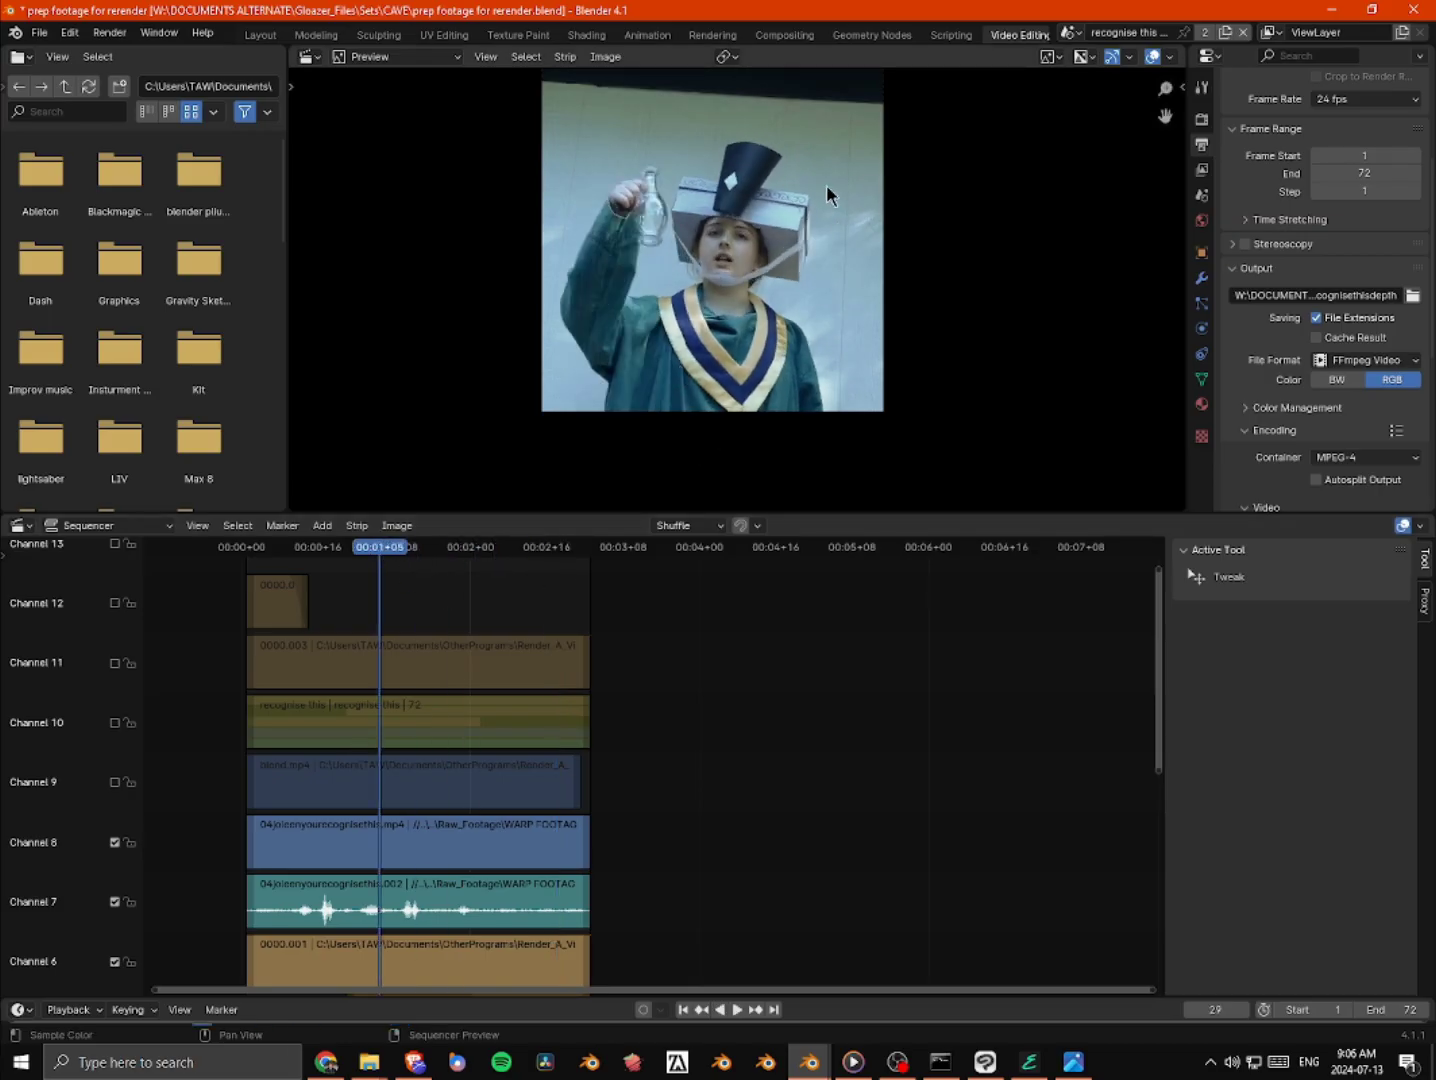
scroll(800, 190, "up", 2)
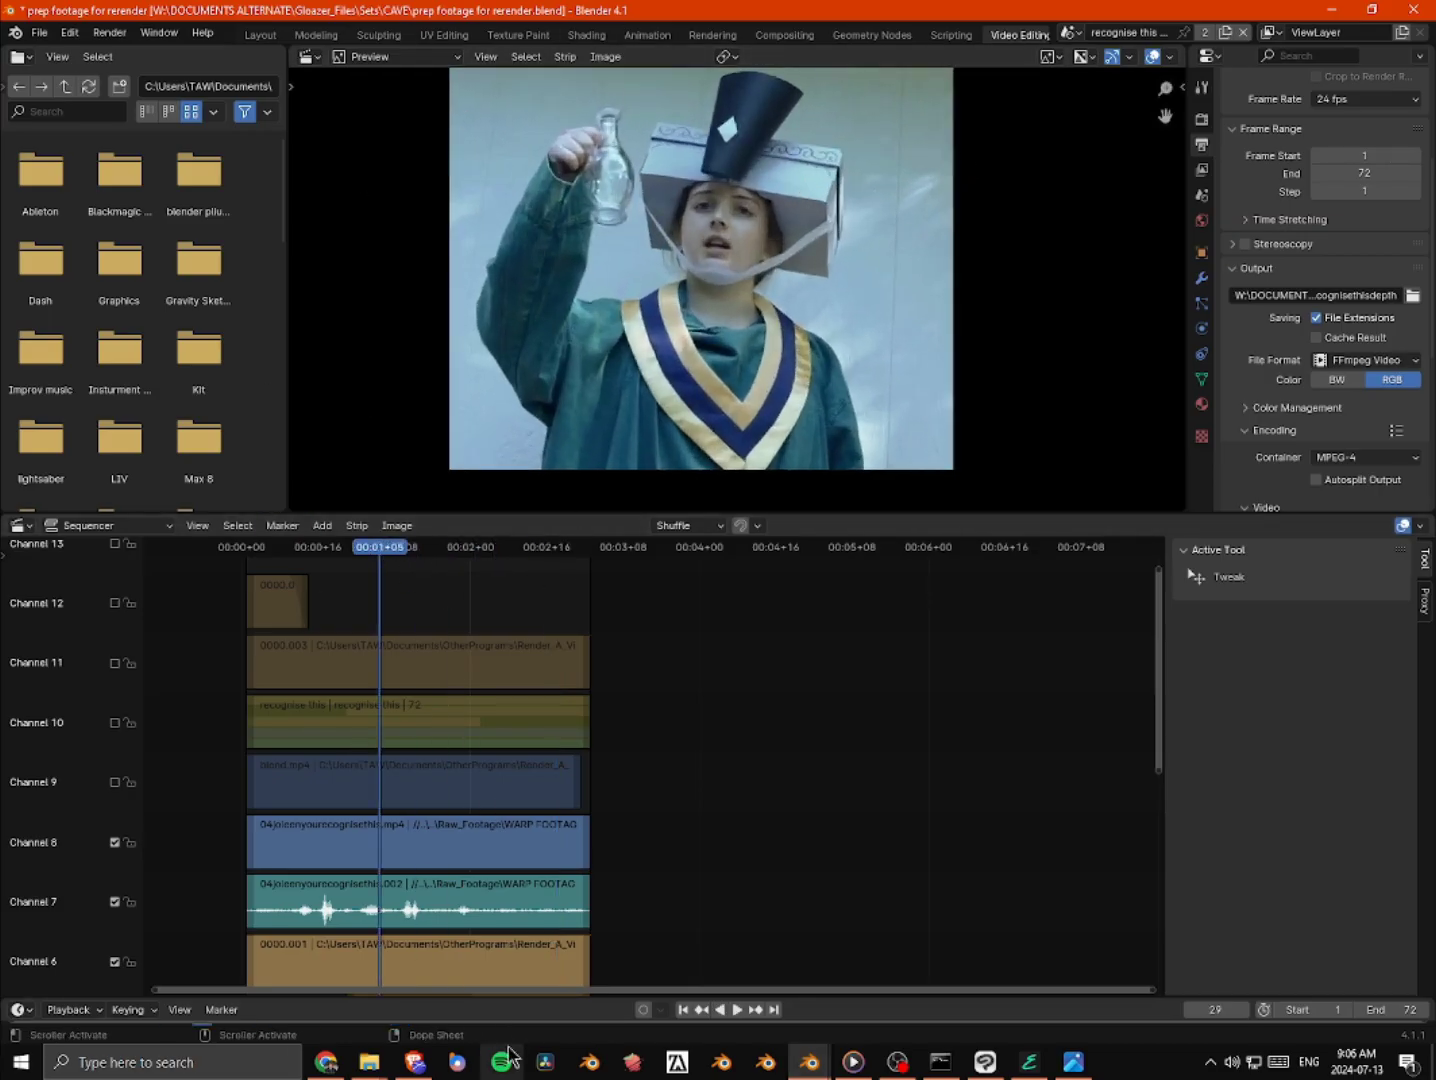
Switch to Clip Studio Paint and open the recent k2\0200.png keyframe
mouse_move(418, 1064)
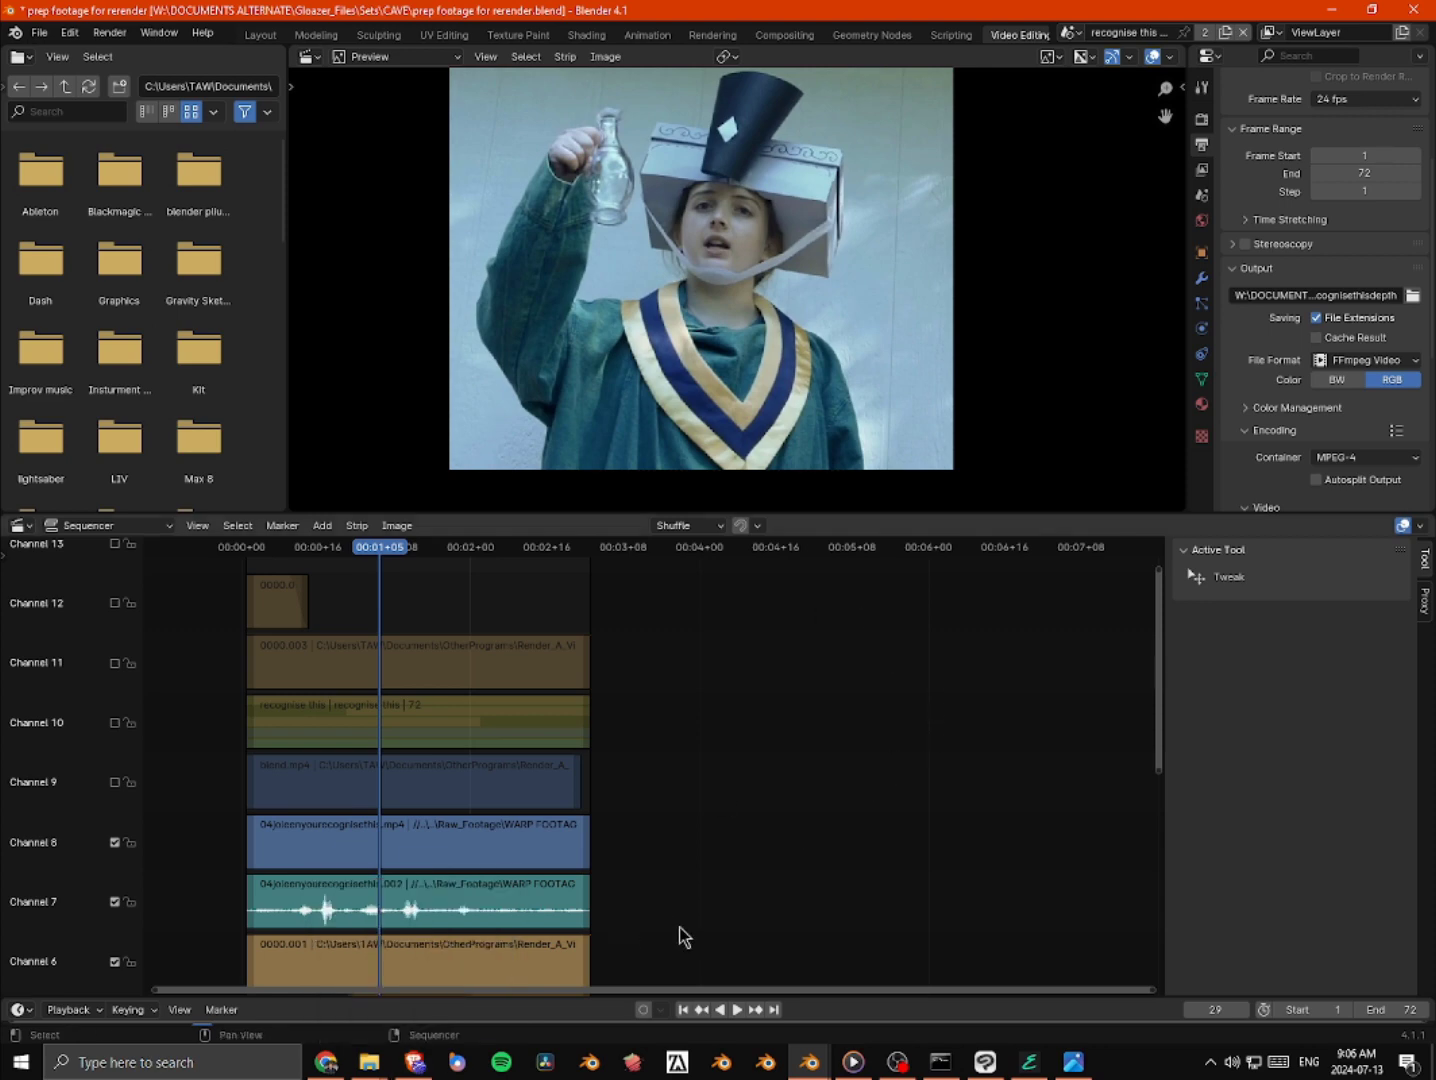
left_click(985, 1062)
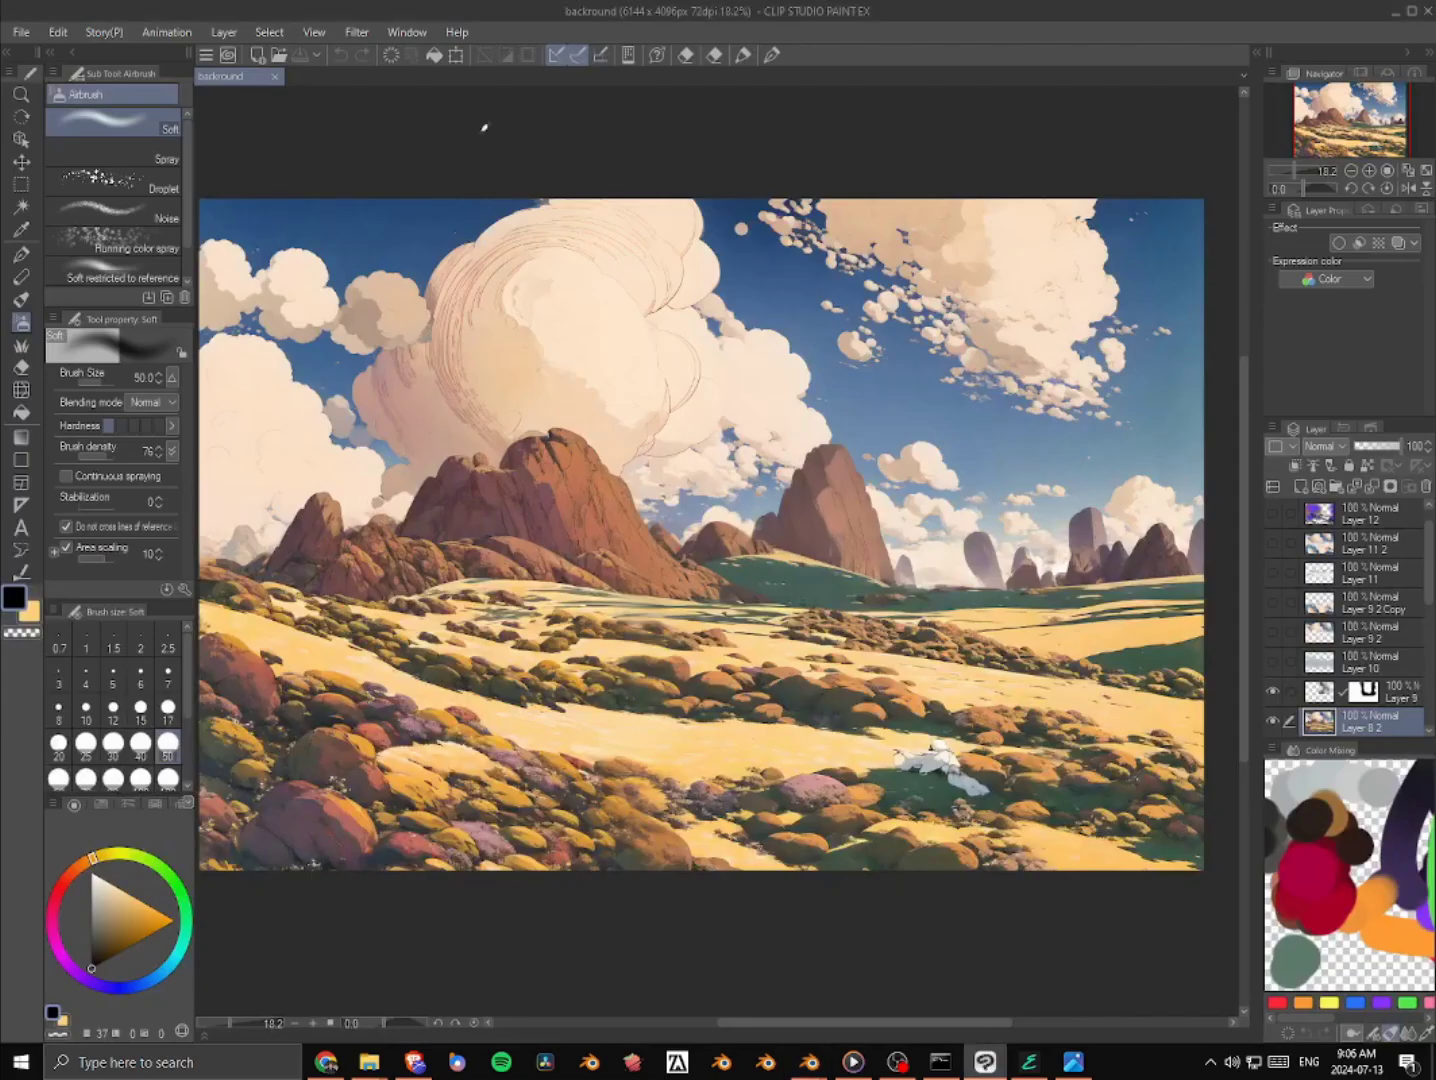
left_click(22, 33)
mouse_move(88, 119)
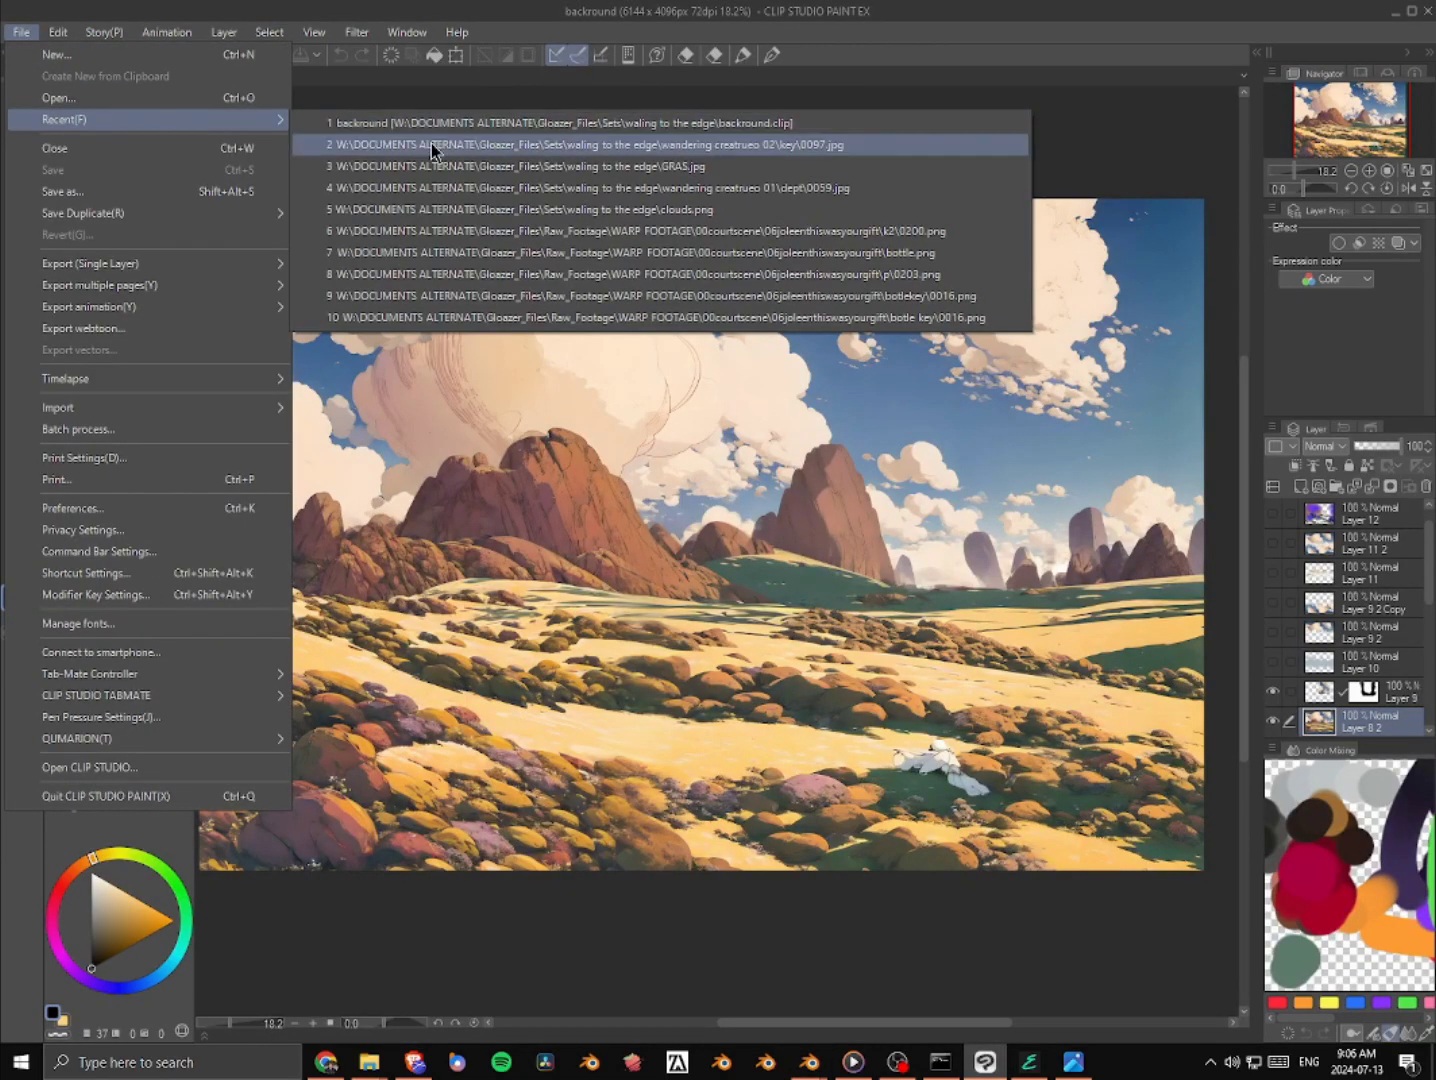
left_click(459, 231)
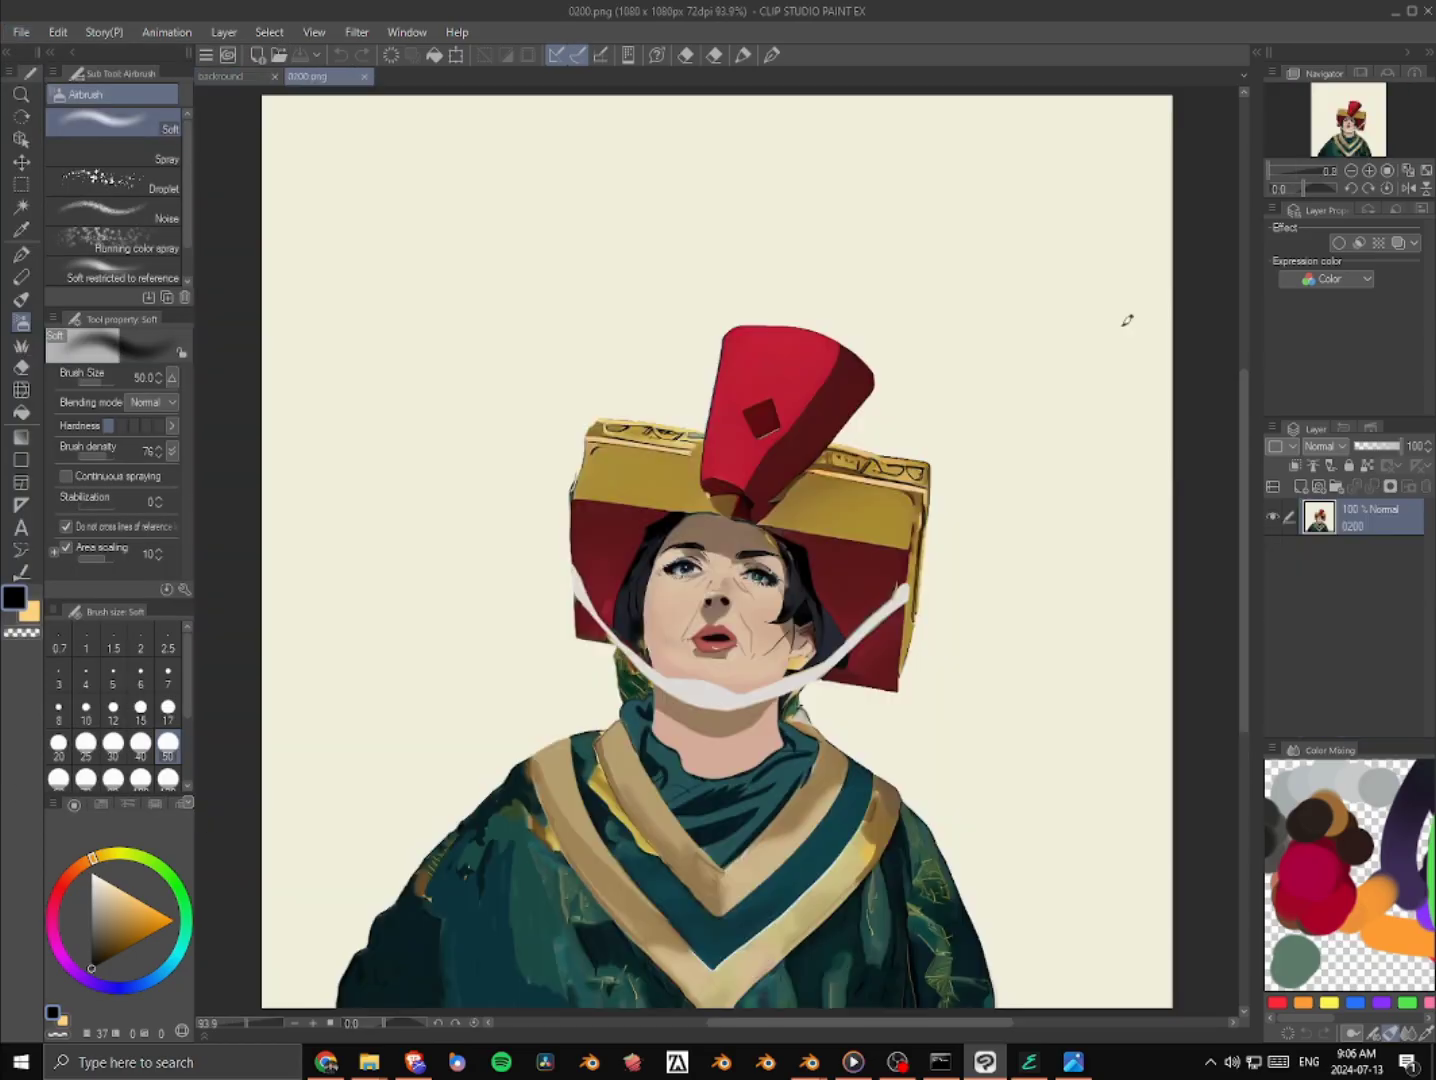
Examine the painted portrait in 0200.png at different magnifications, and return to the Blender video sequence
scroll(1008, 412, "down", 3)
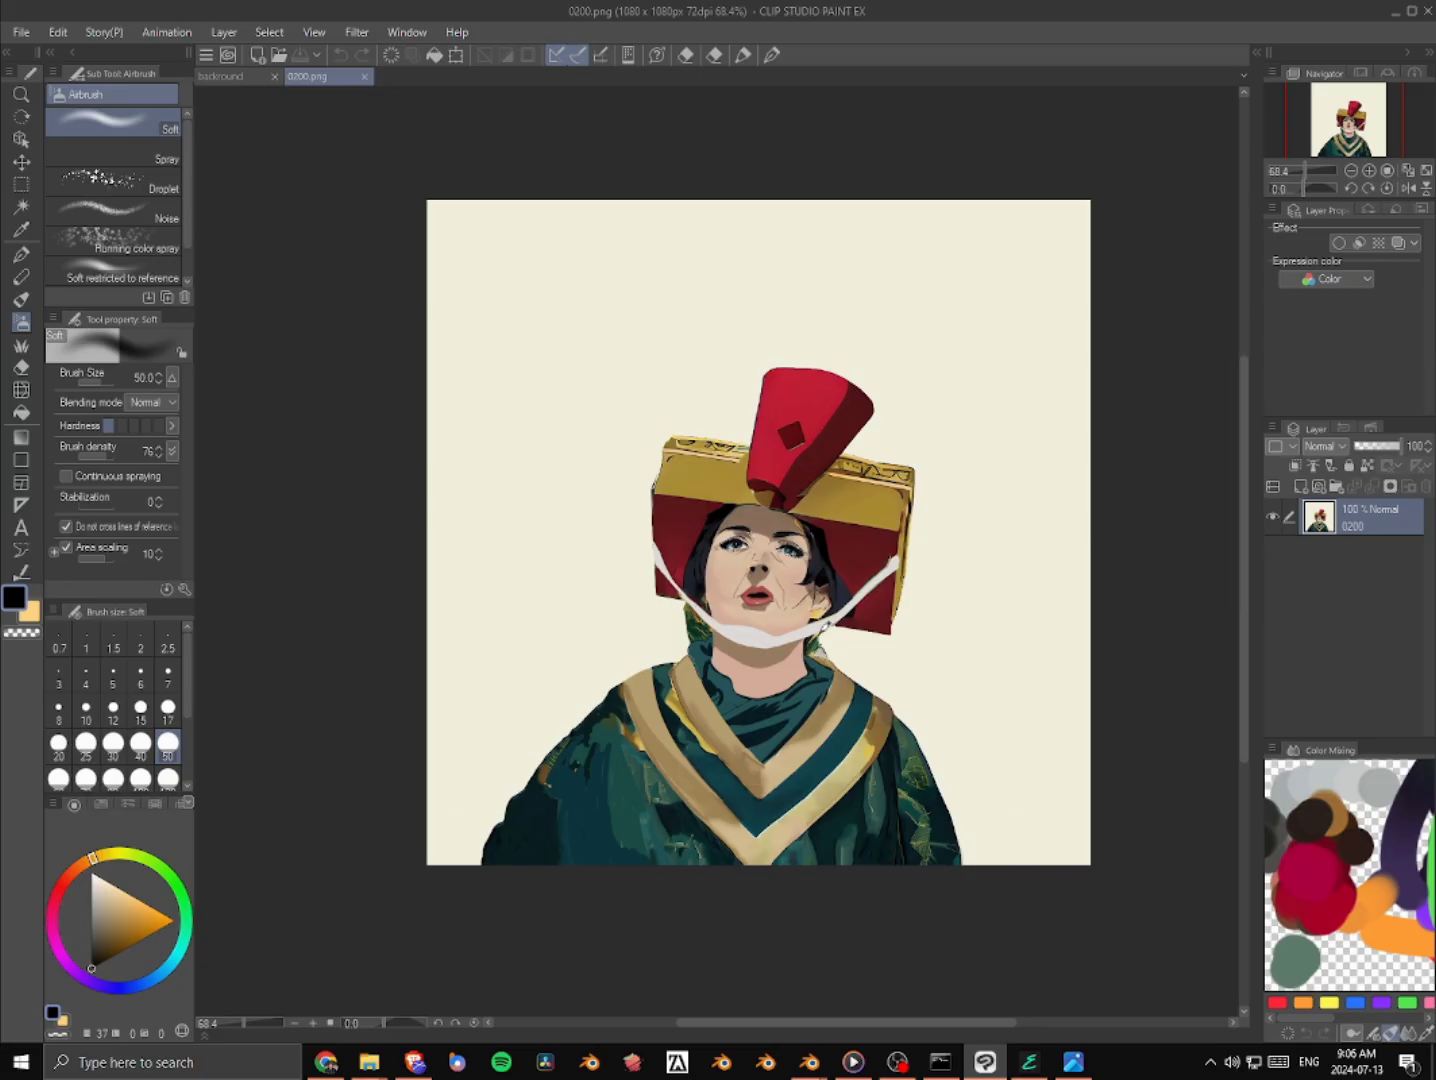
scroll(820, 541, "up", 3)
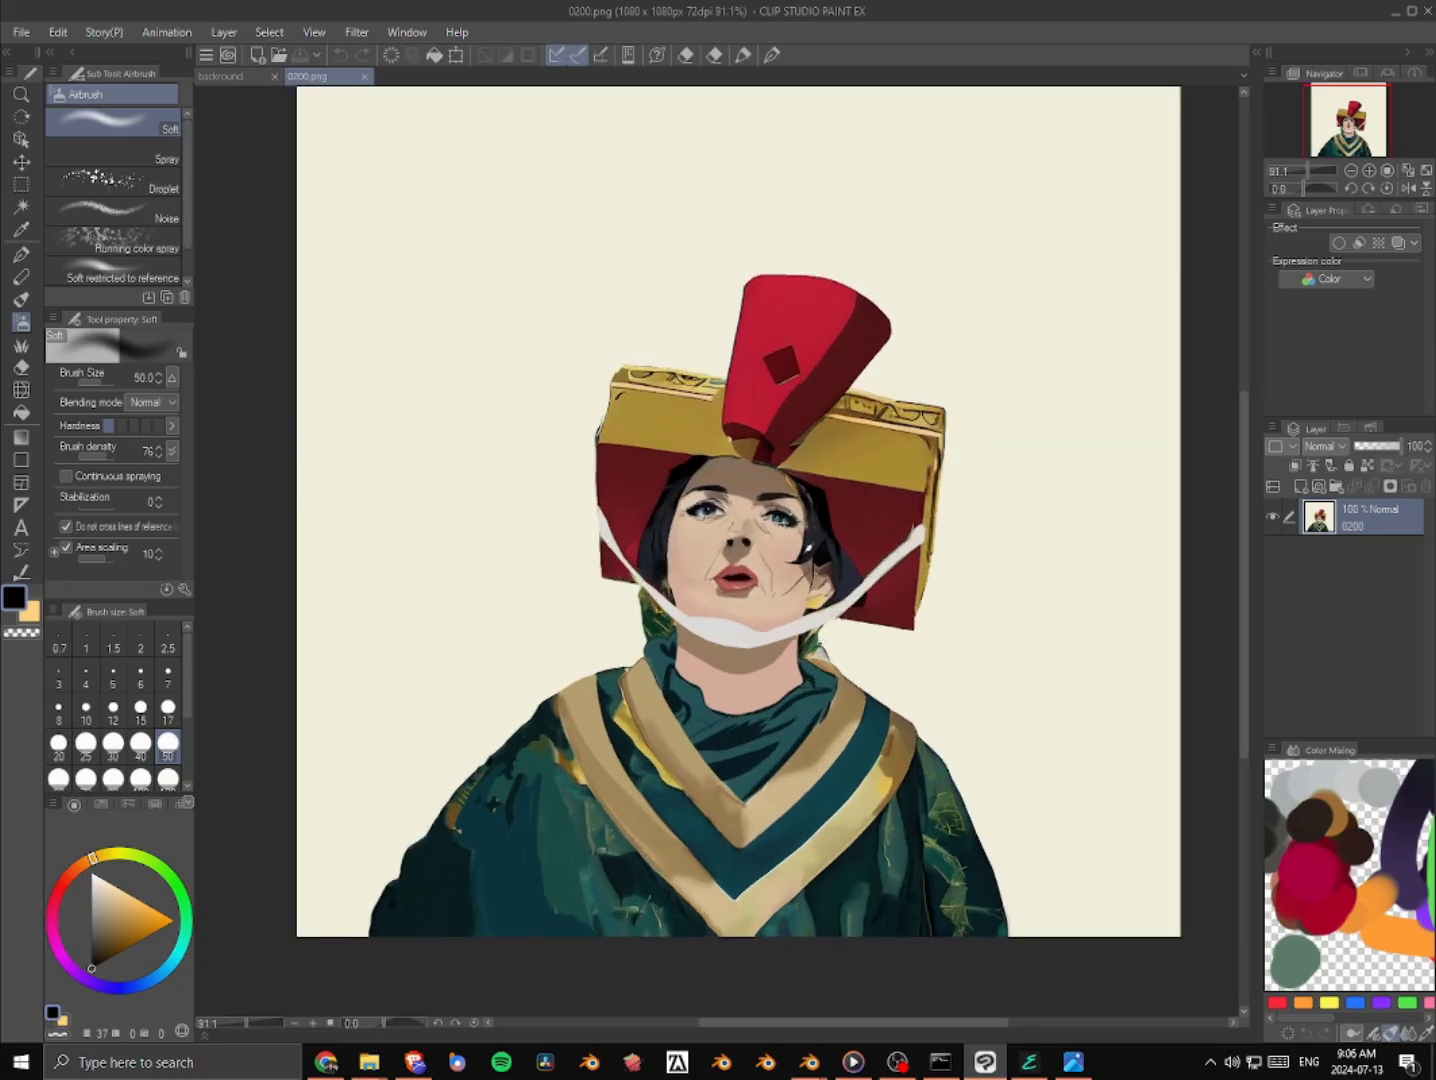
scroll(424, 768, "down", 1)
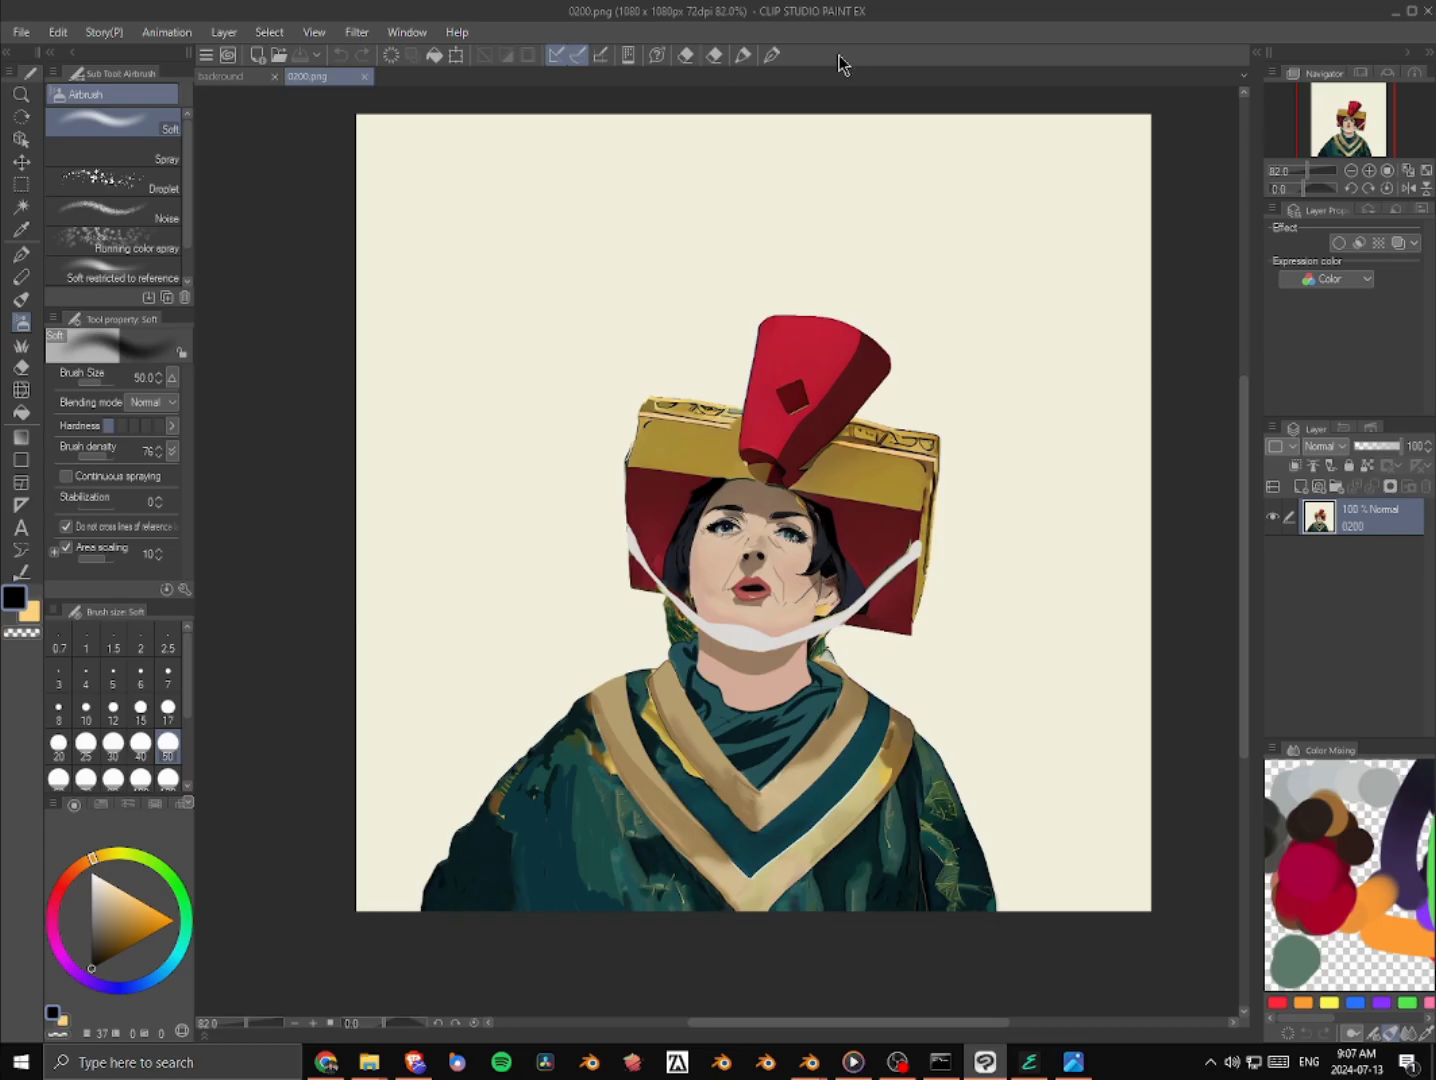
left_click(1400, 12)
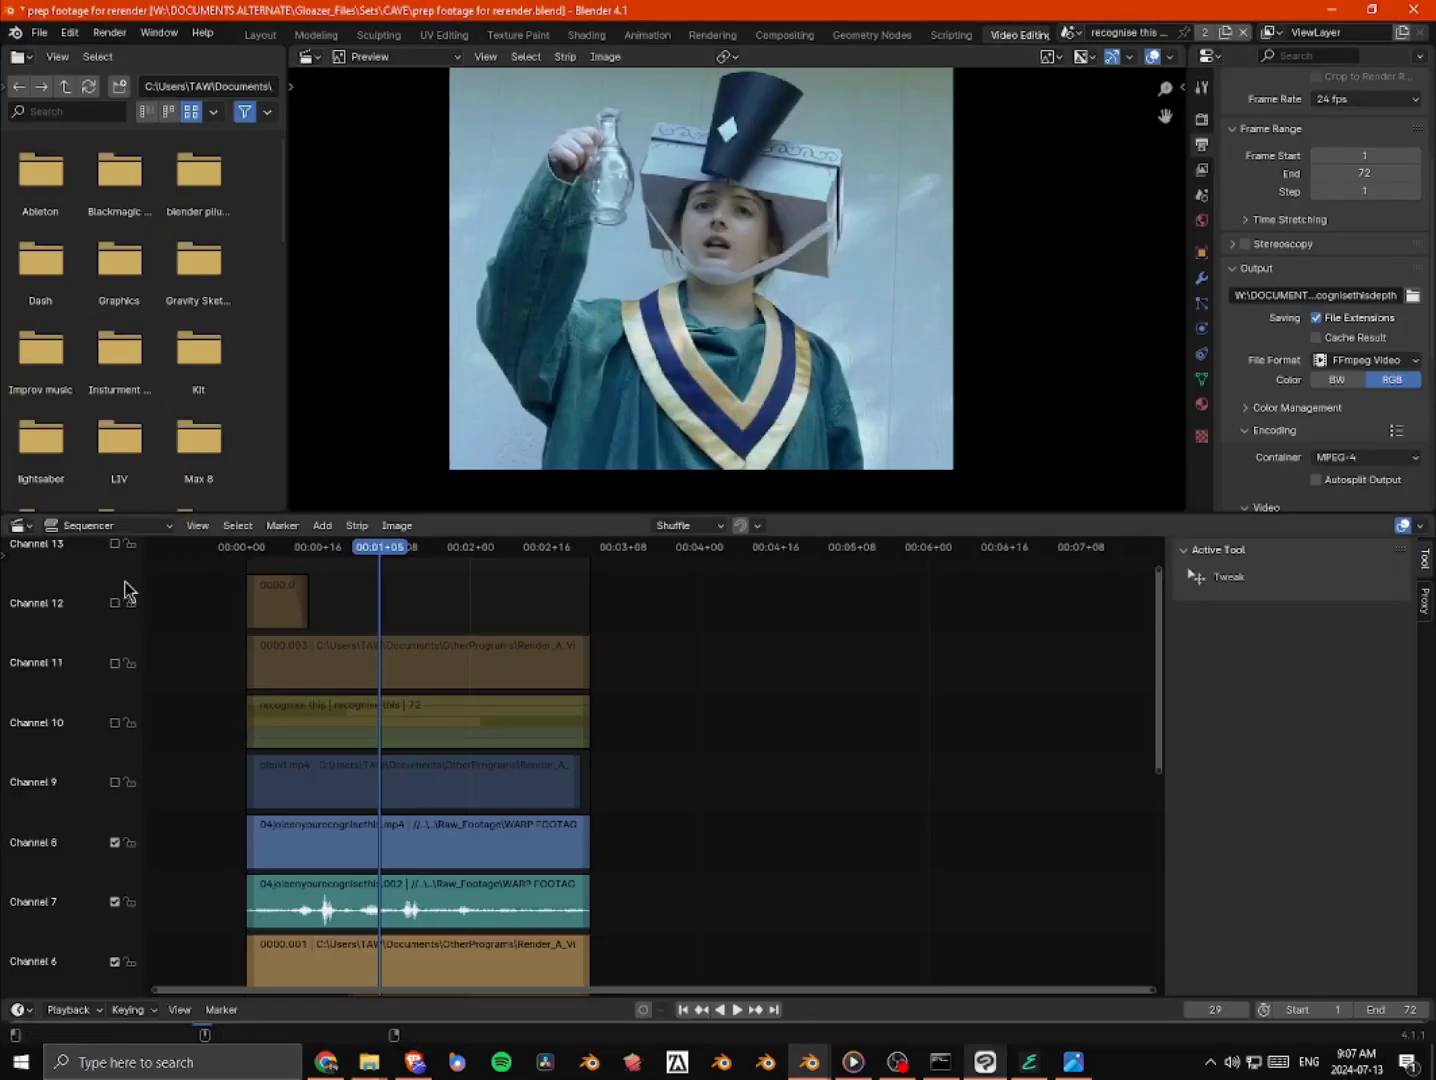
Enable channels 9 and 10, and check channels 11 and 12 before muting those two again
left_click(114, 782)
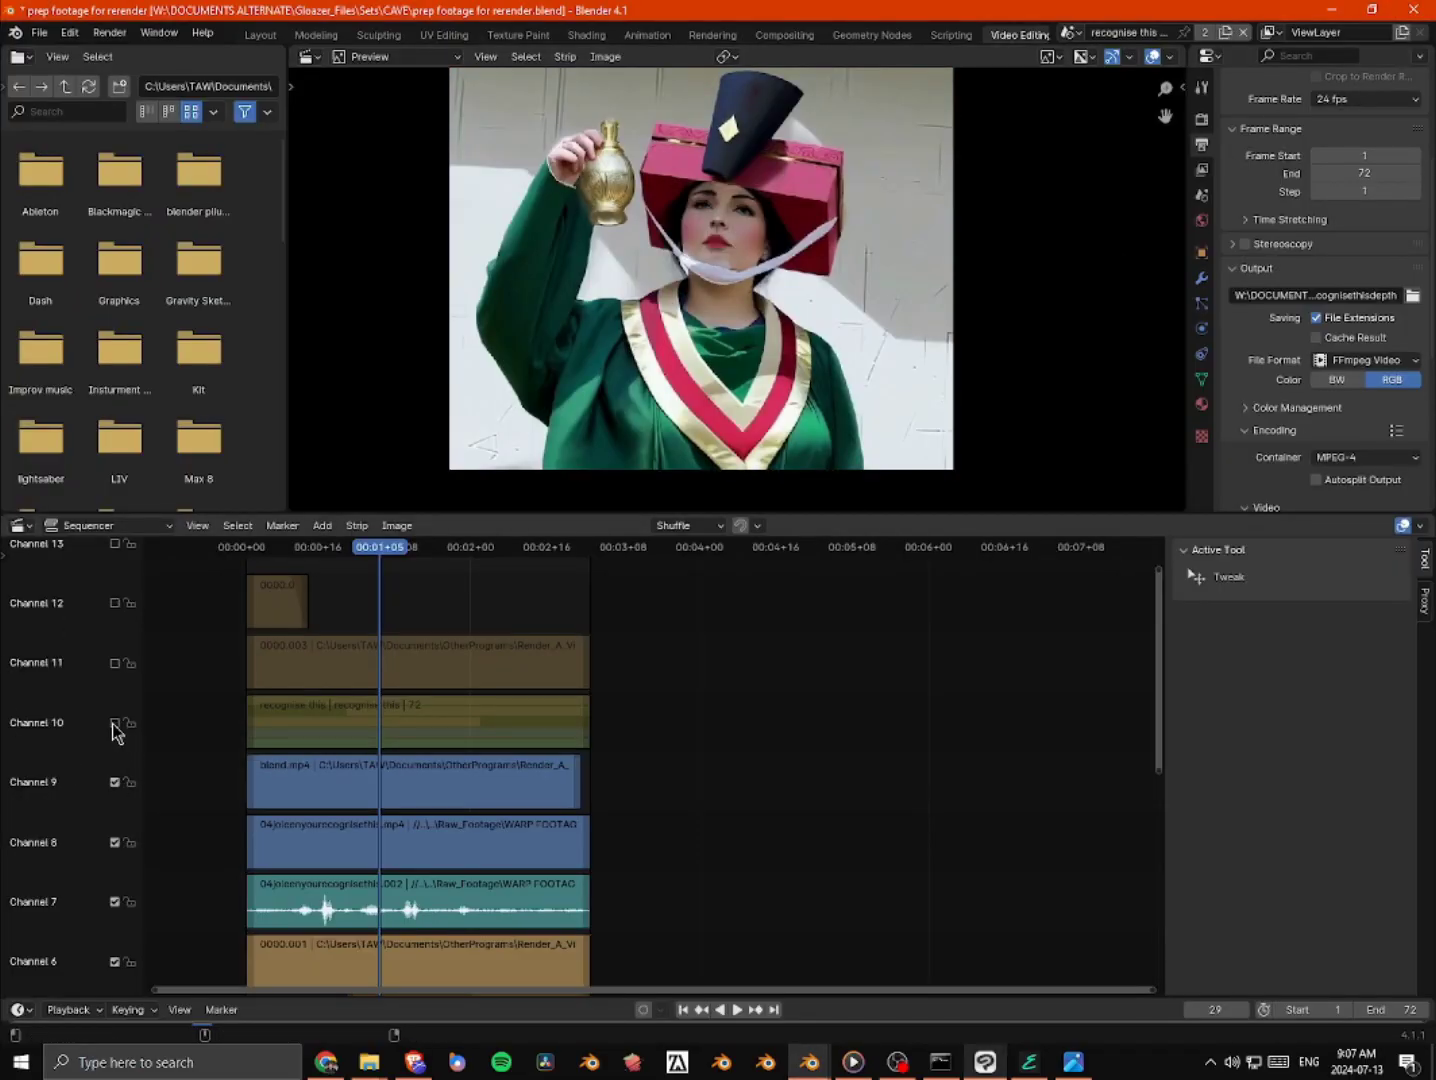
left_click(114, 722)
left_click(114, 663)
left_click(114, 603)
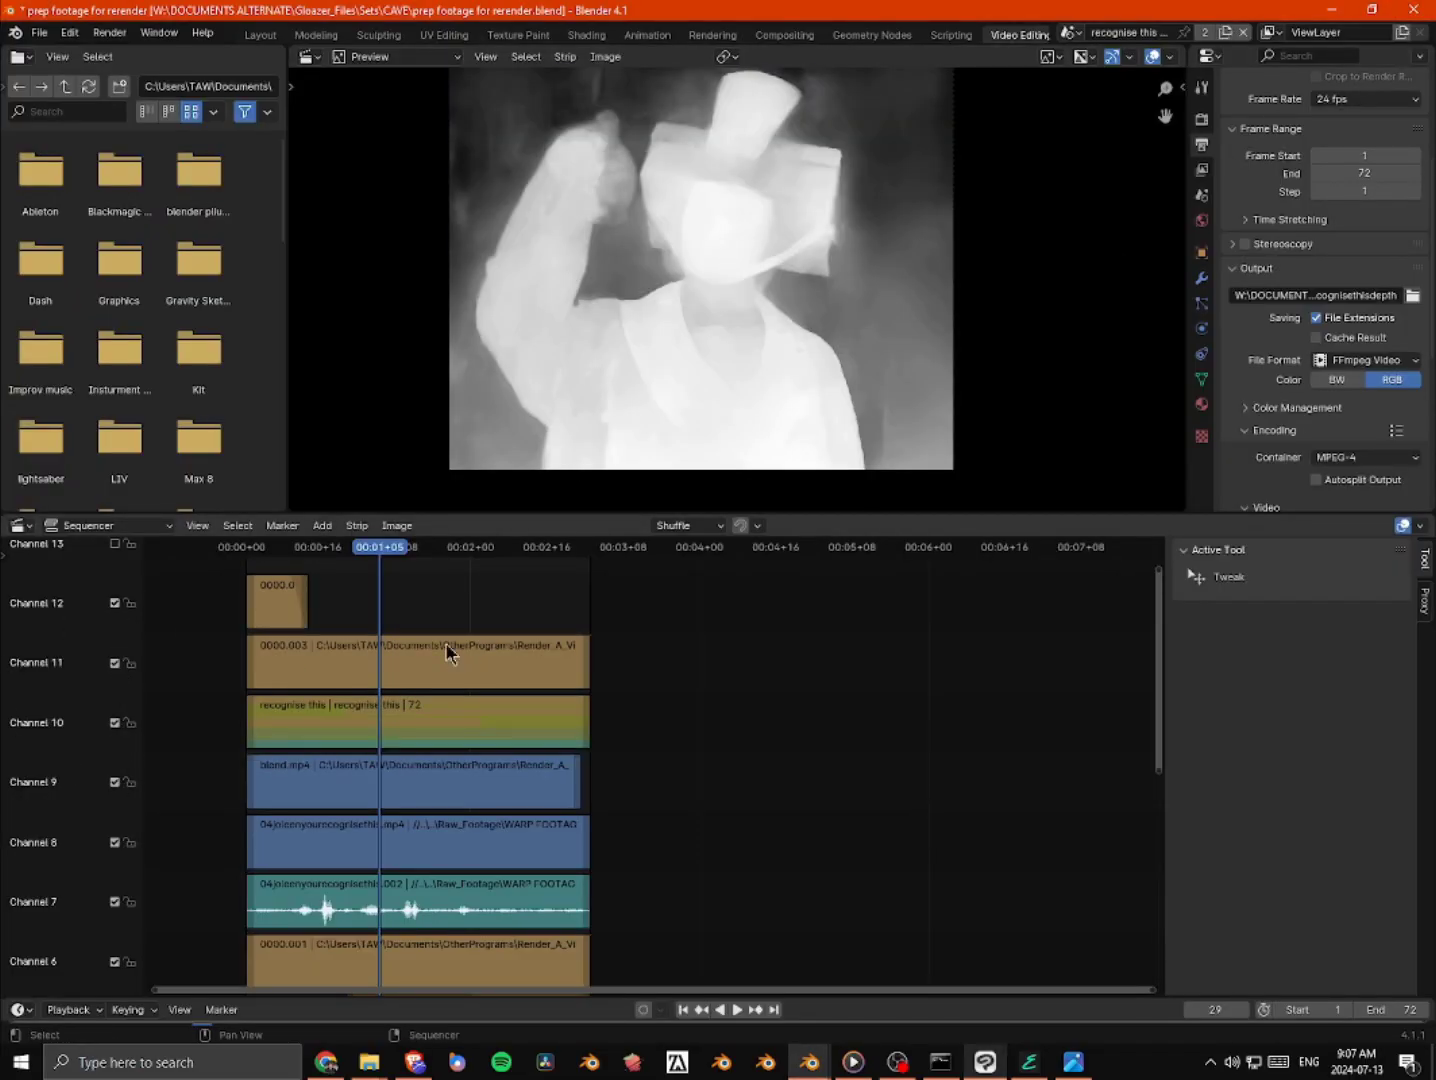
left_click(114, 603)
left_click(114, 663)
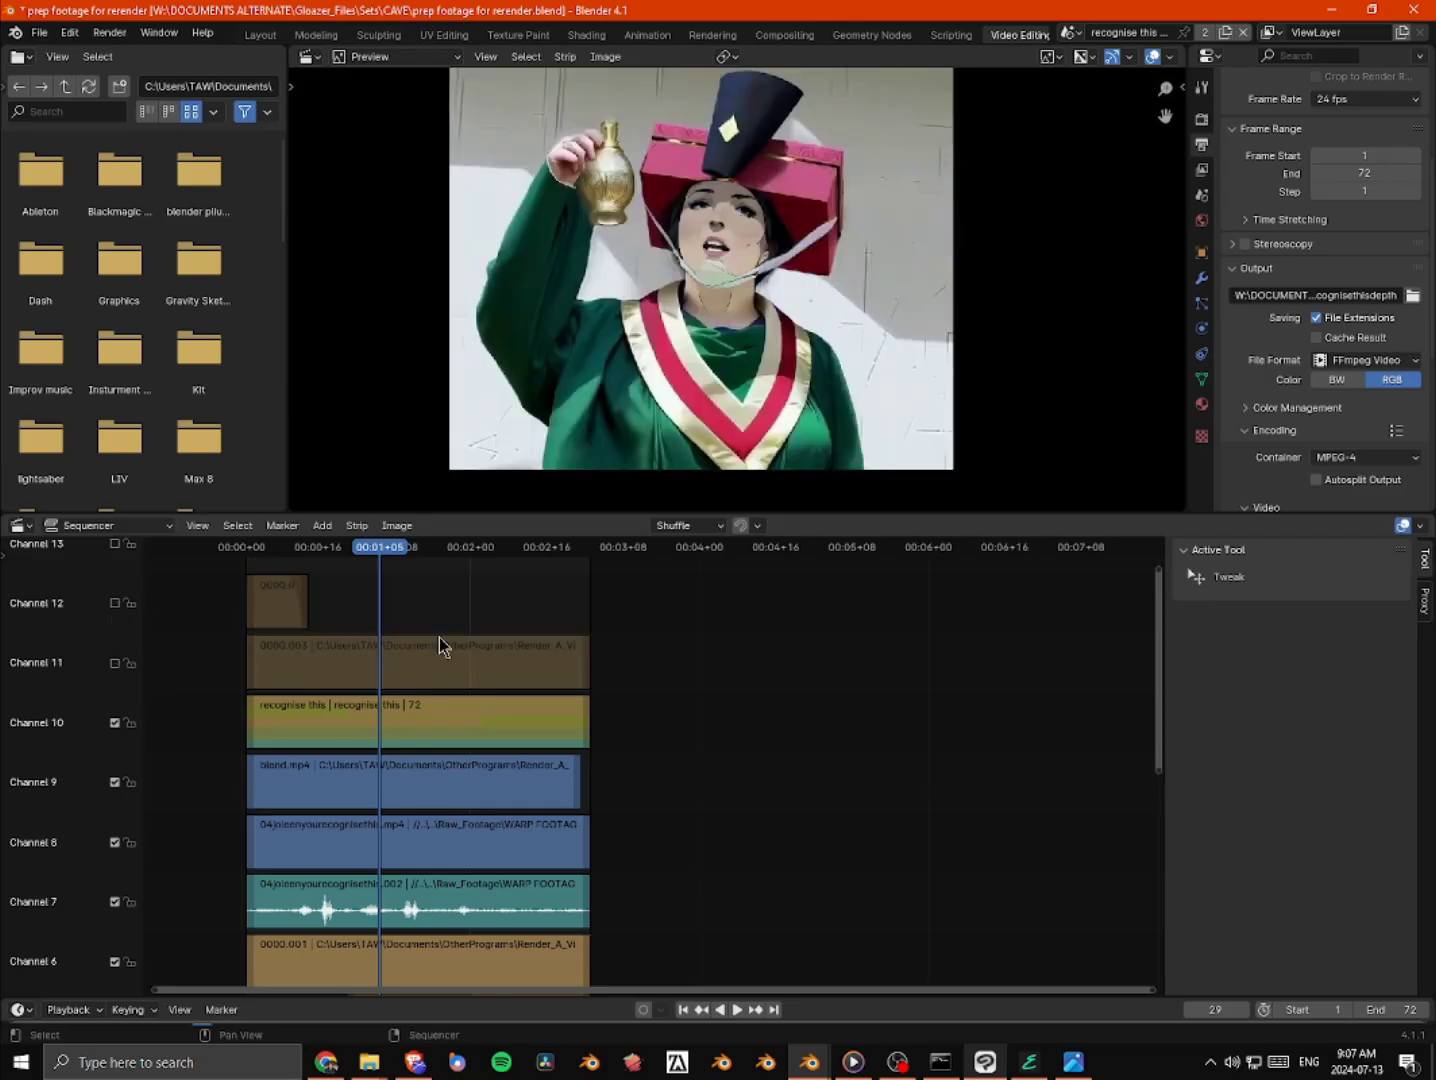
Centre the strips in the timeline and preview the stylized composite of channel 10 in playback
scroll(300, 718, "up", 1)
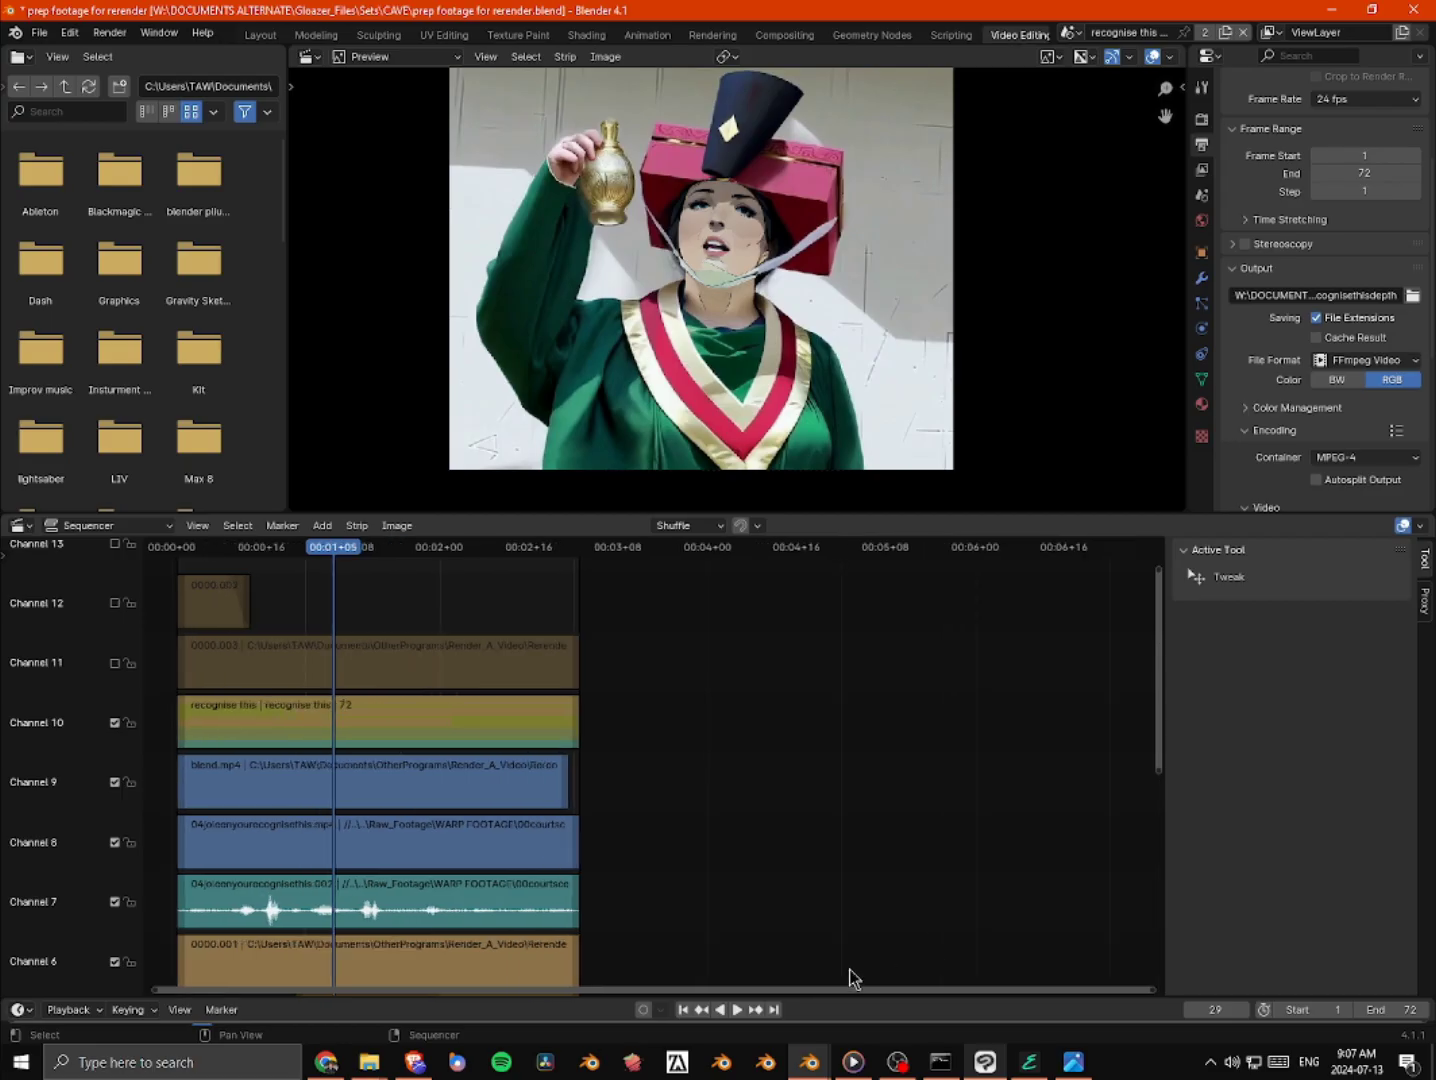
left_click_drag(843, 992, 585, 930)
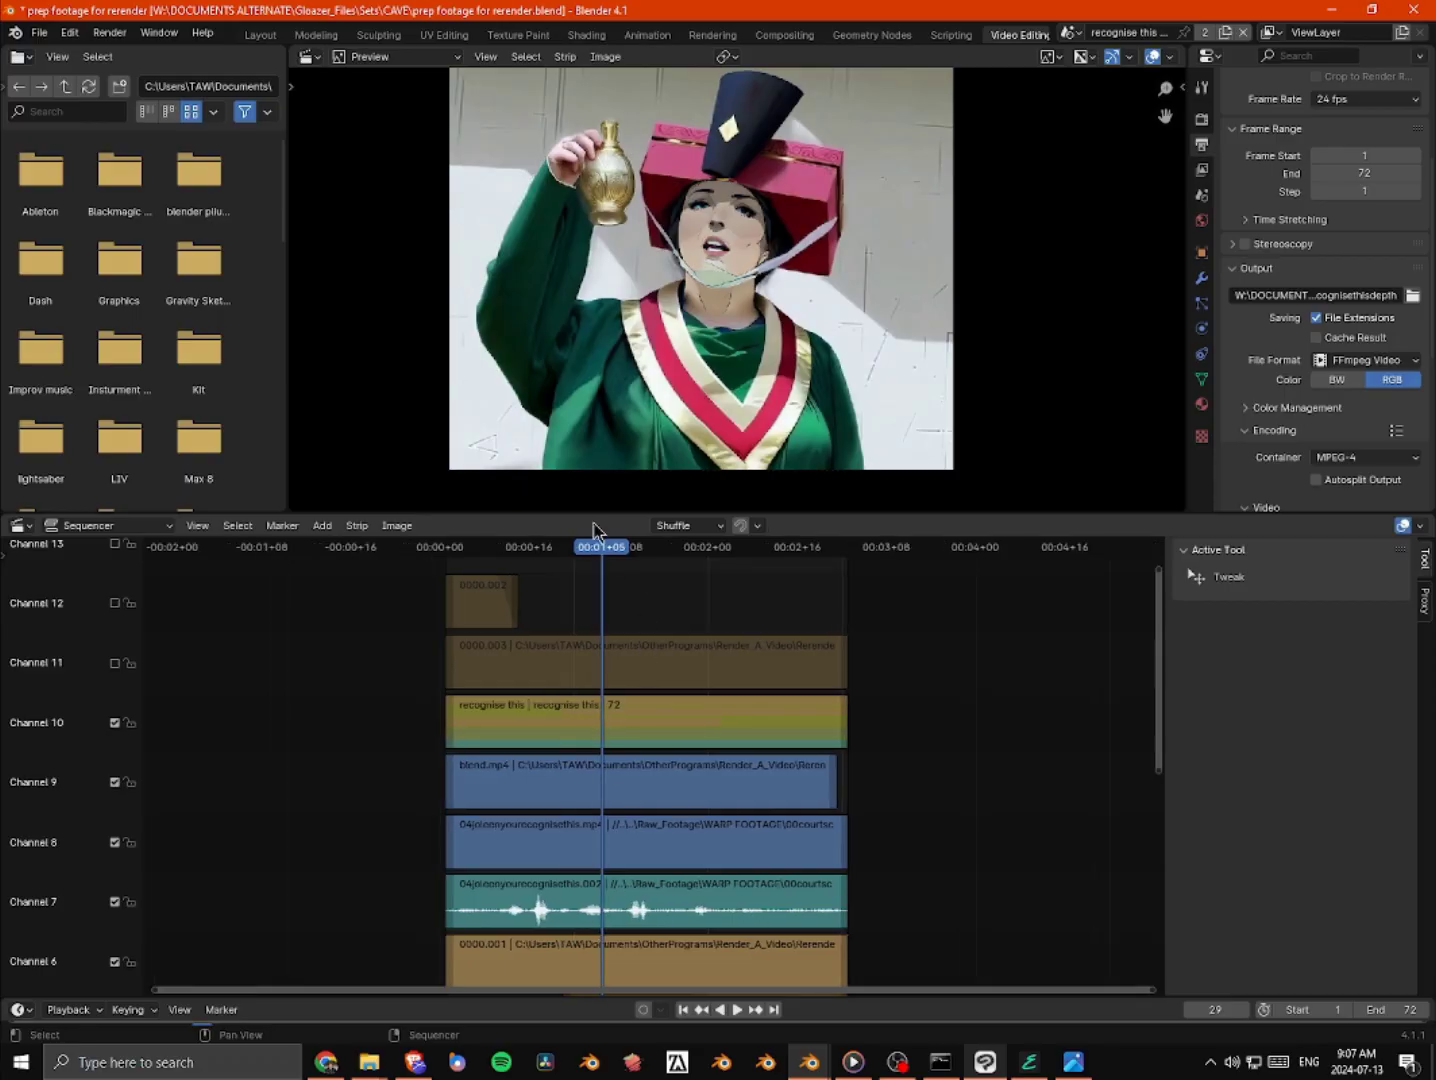
key("space")
key("Escape")
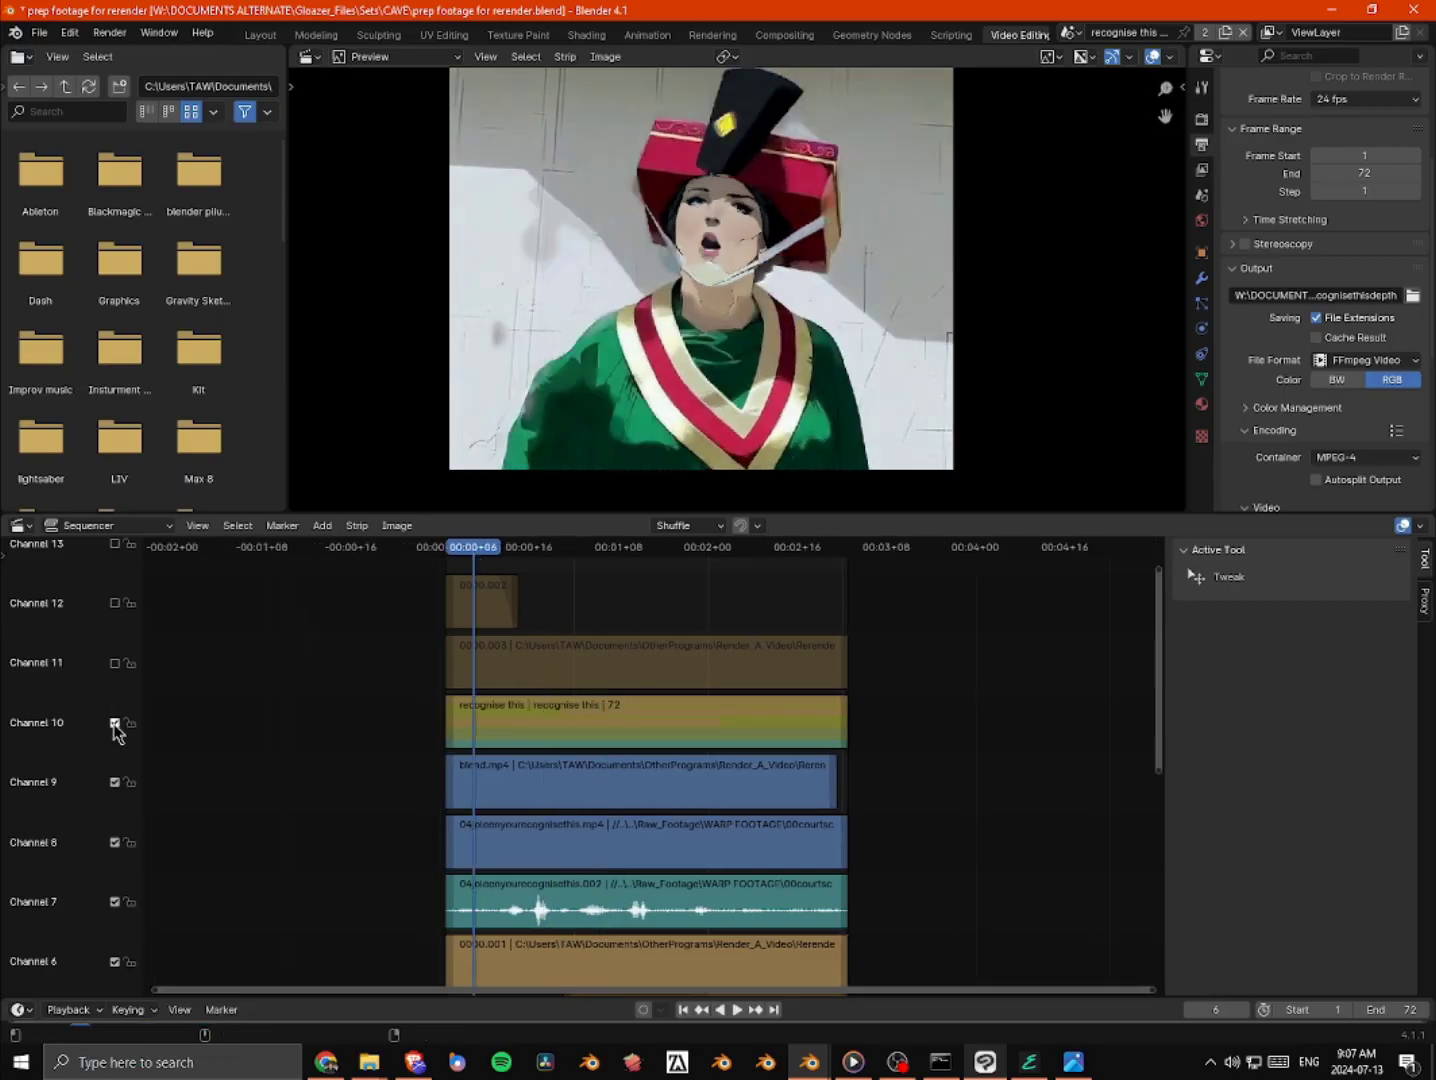
Mute channel 10, compare channel 9 against the raw footage, and play the blend.mp4 result
left_click(114, 722)
left_click(114, 782)
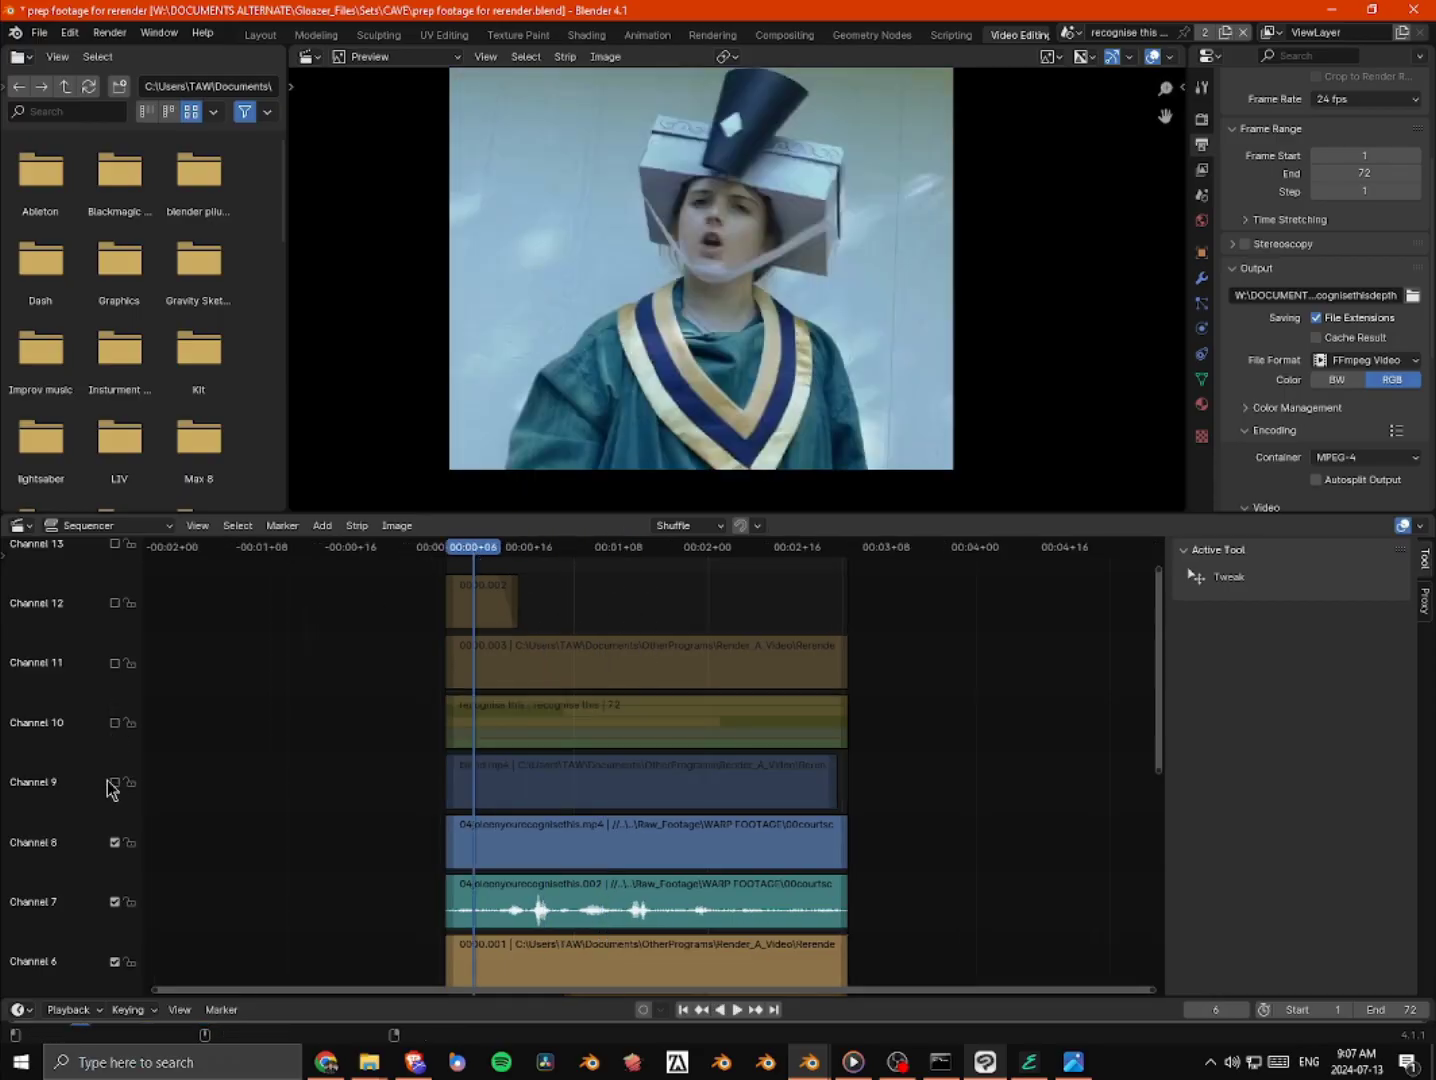
left_click(114, 783)
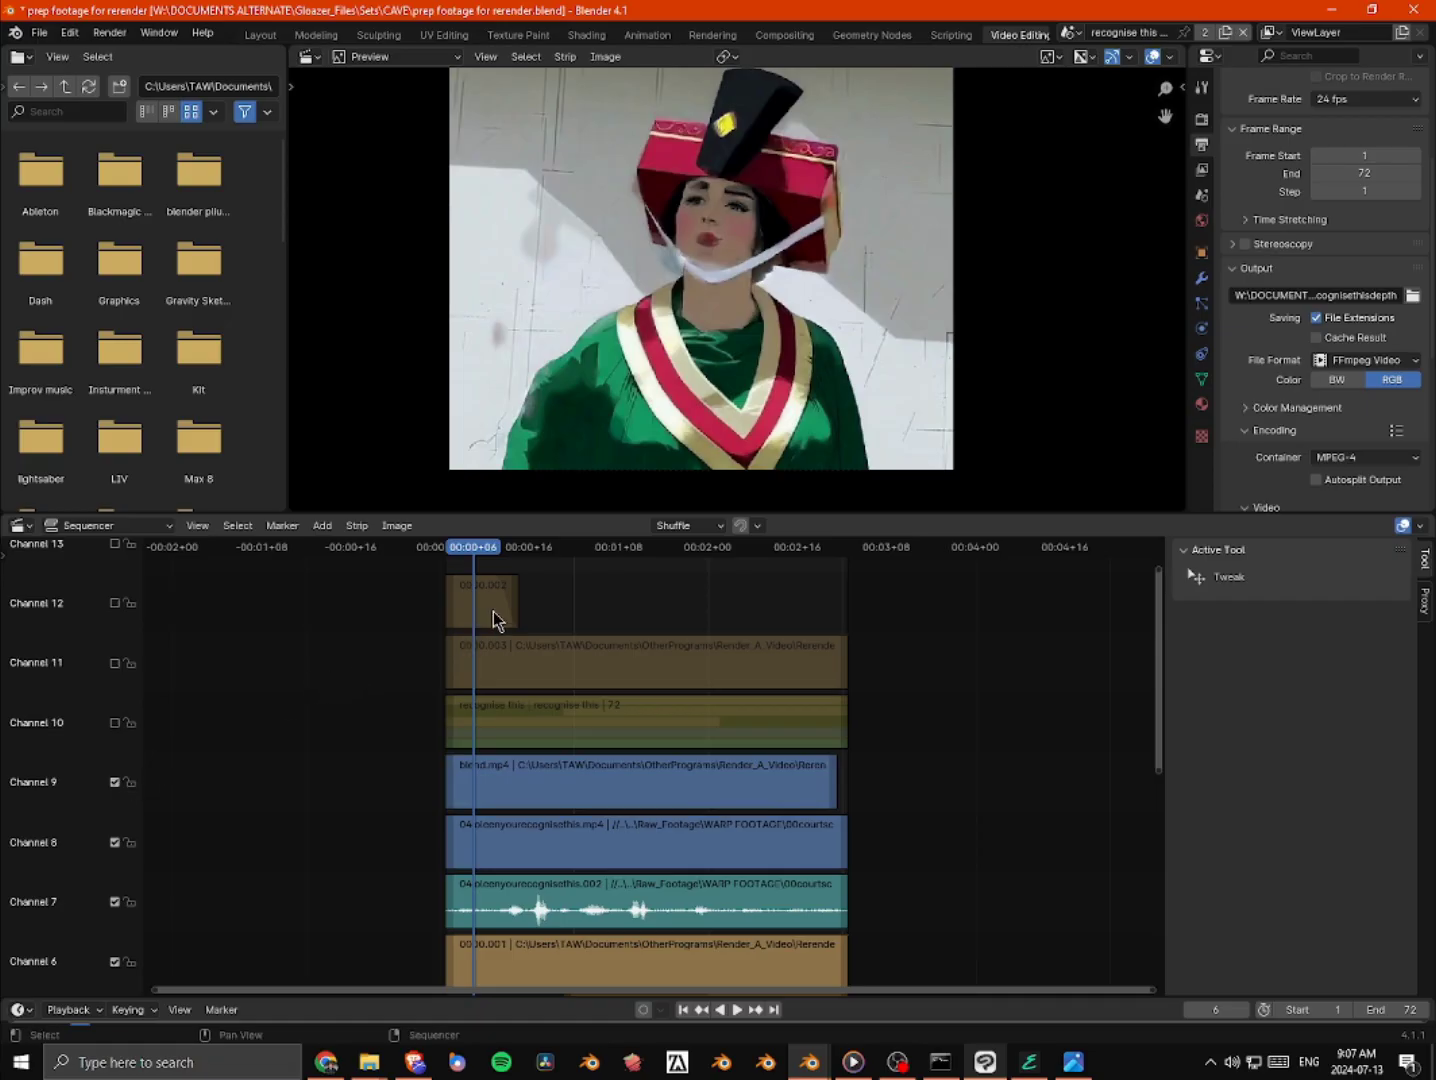
key("space")
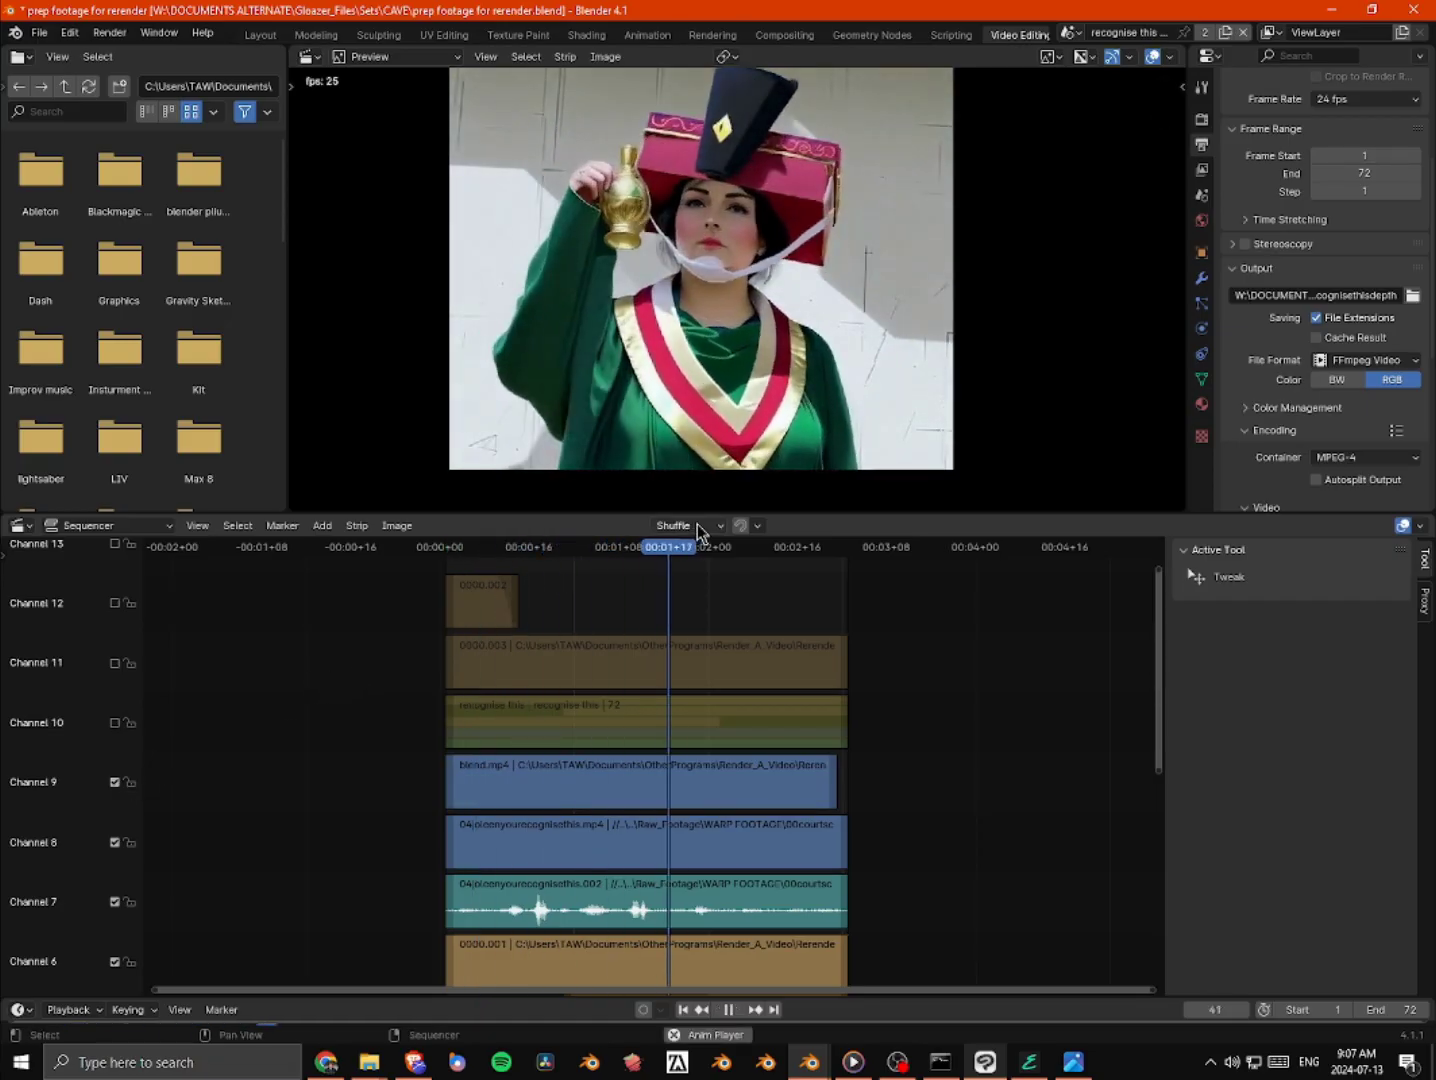
Stop the blend.mp4 playback, re-enable channel 10, and replay the composite from near the start of the strips
key("space")
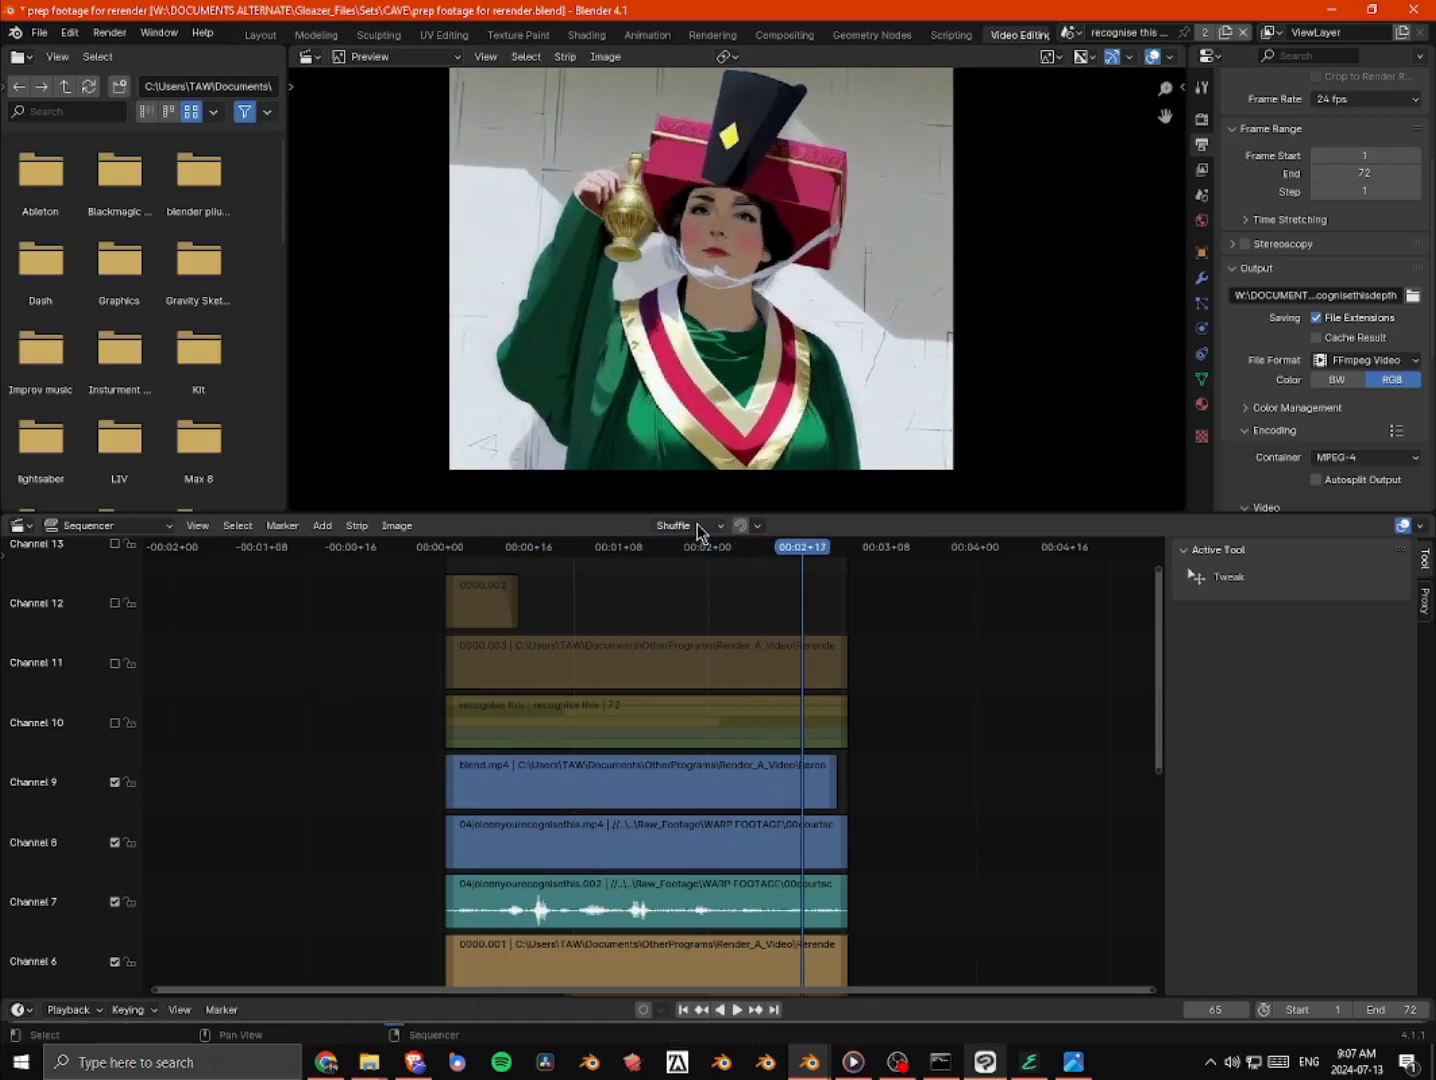
left_click(114, 723)
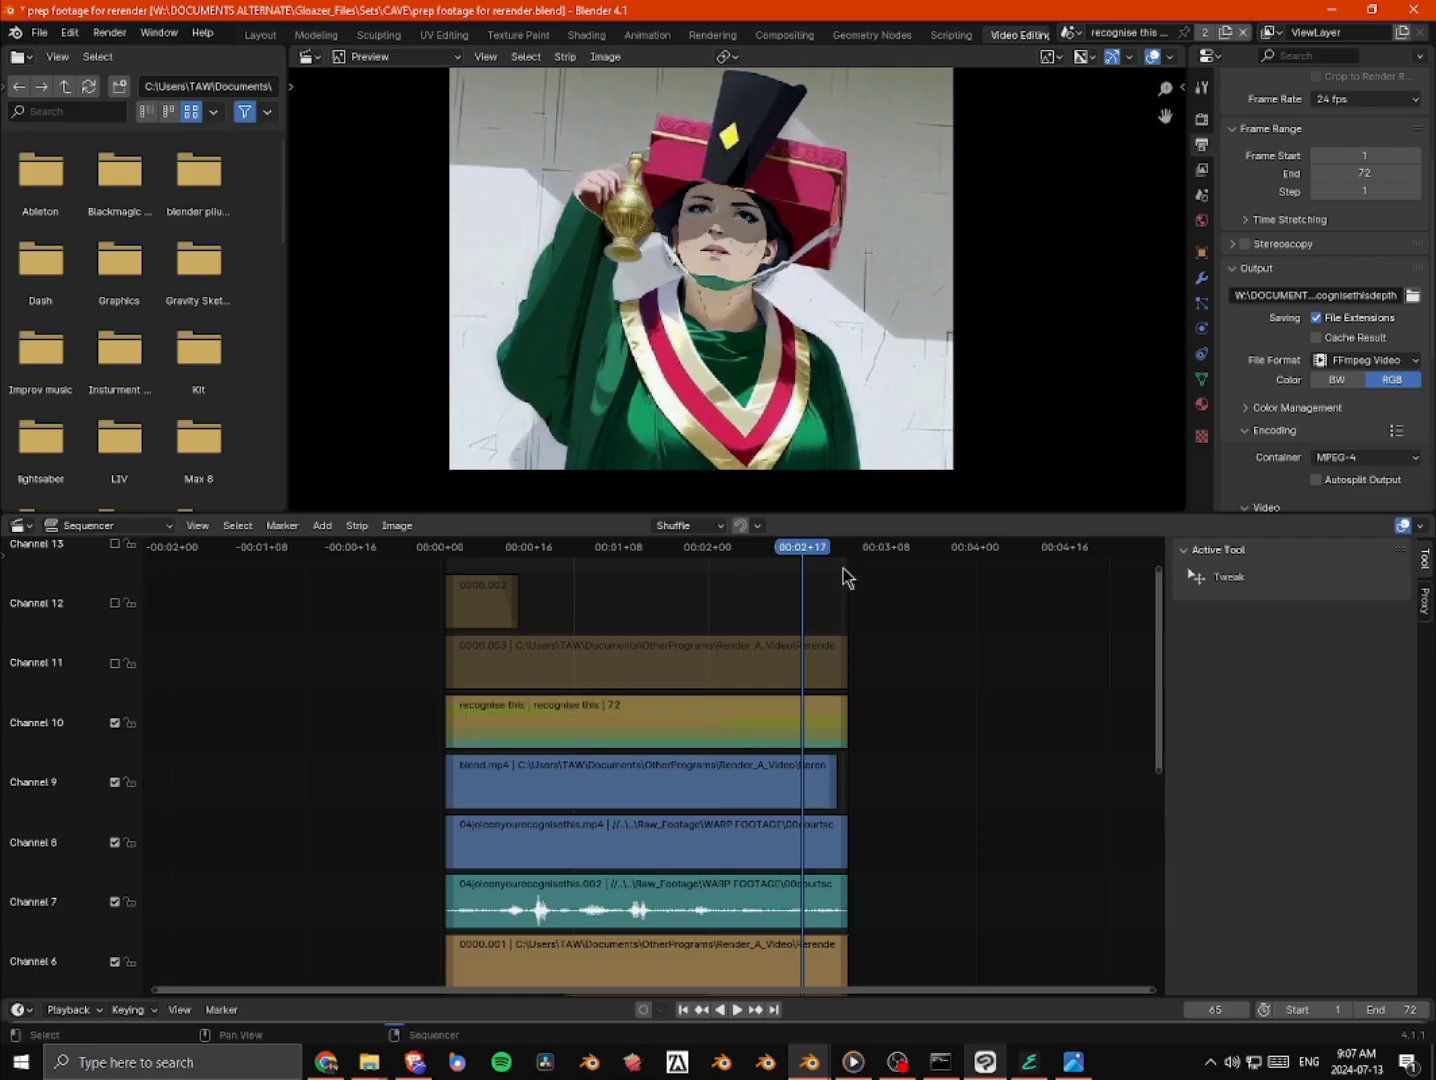
key("space")
left_click(741, 558)
left_click_drag(741, 570, 470, 555)
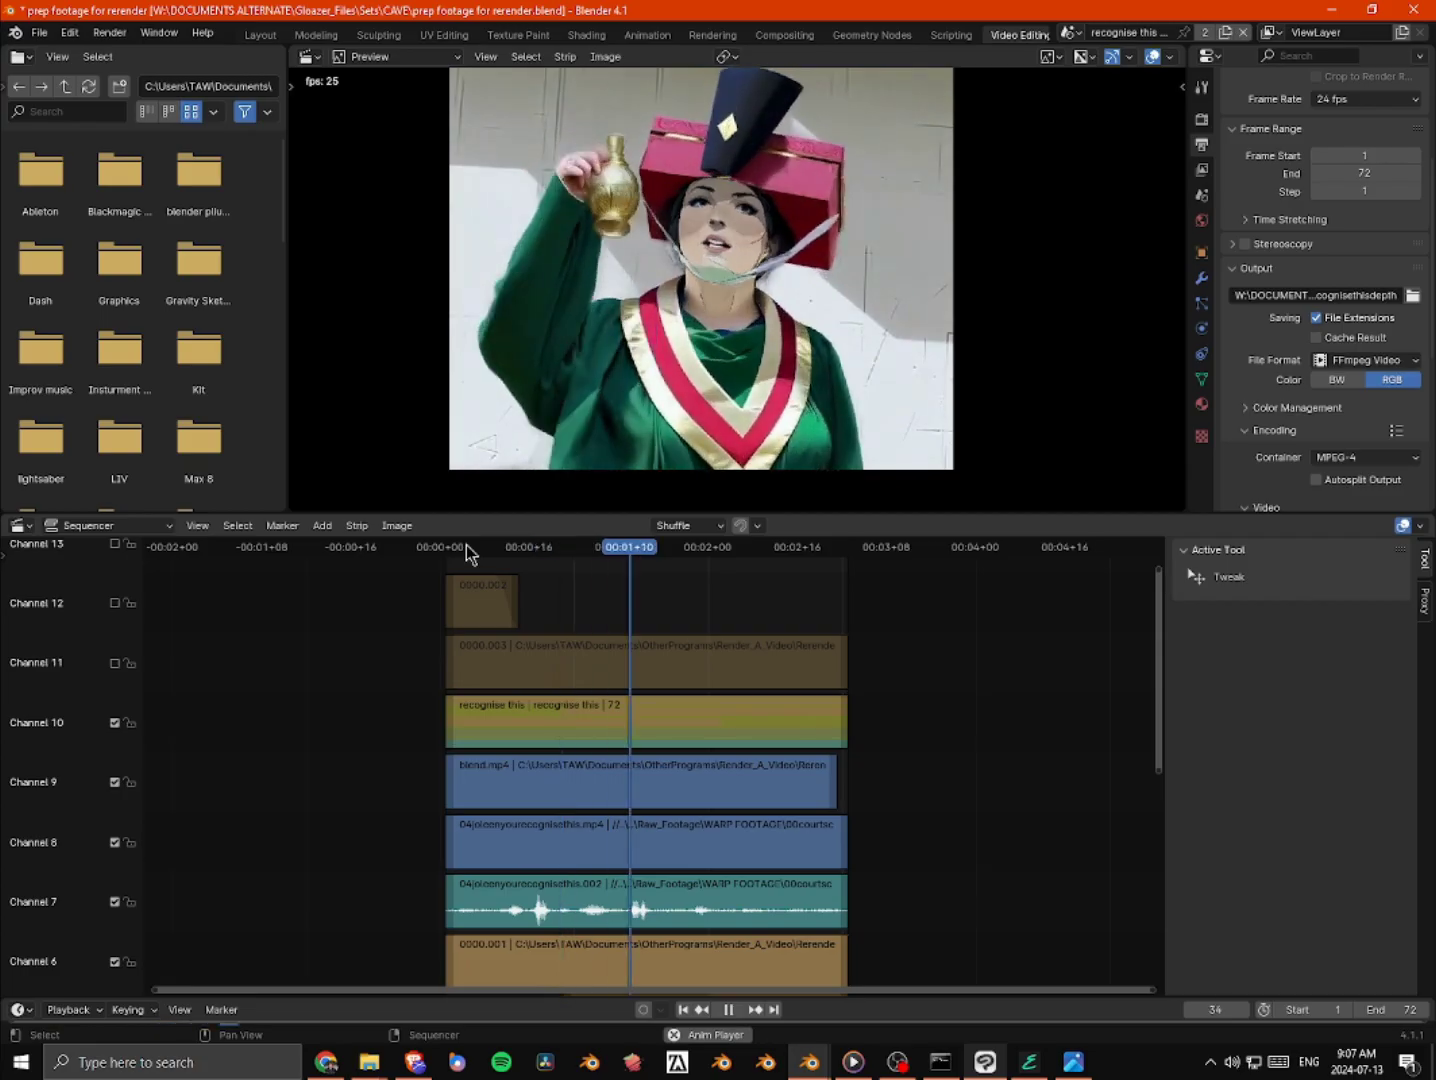
key("space")
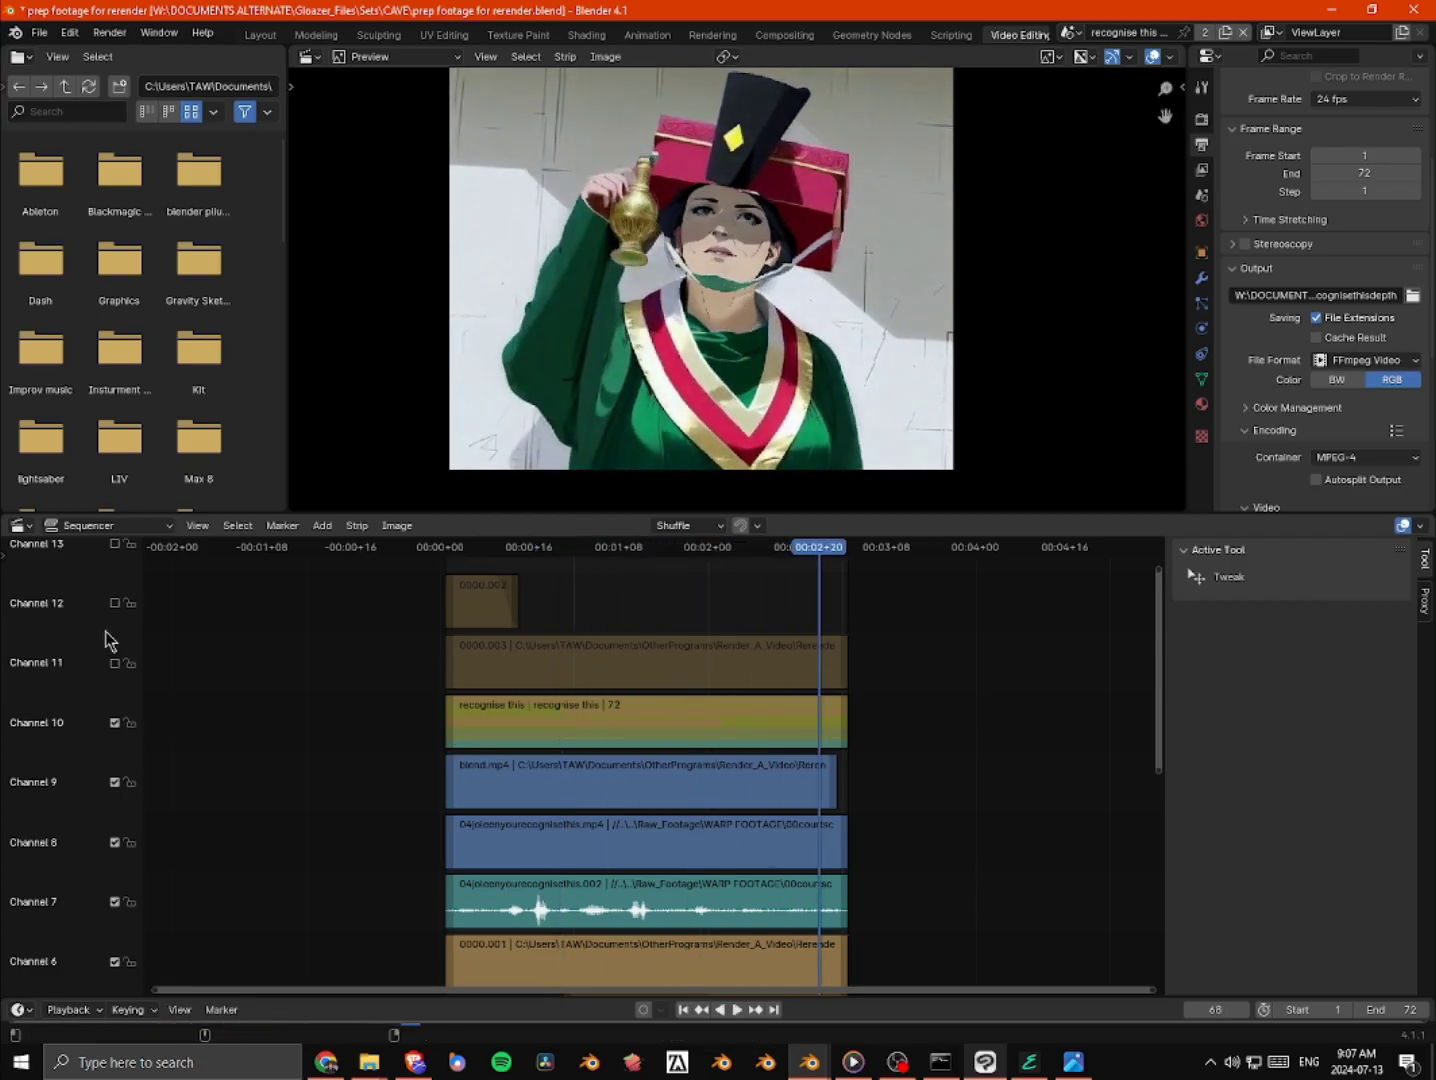
Enlarge the strips in the timeline and review the composite's motion from its opening frames through frame 58
scroll(587, 628, "up", 2)
scroll(587, 628, "up", 1)
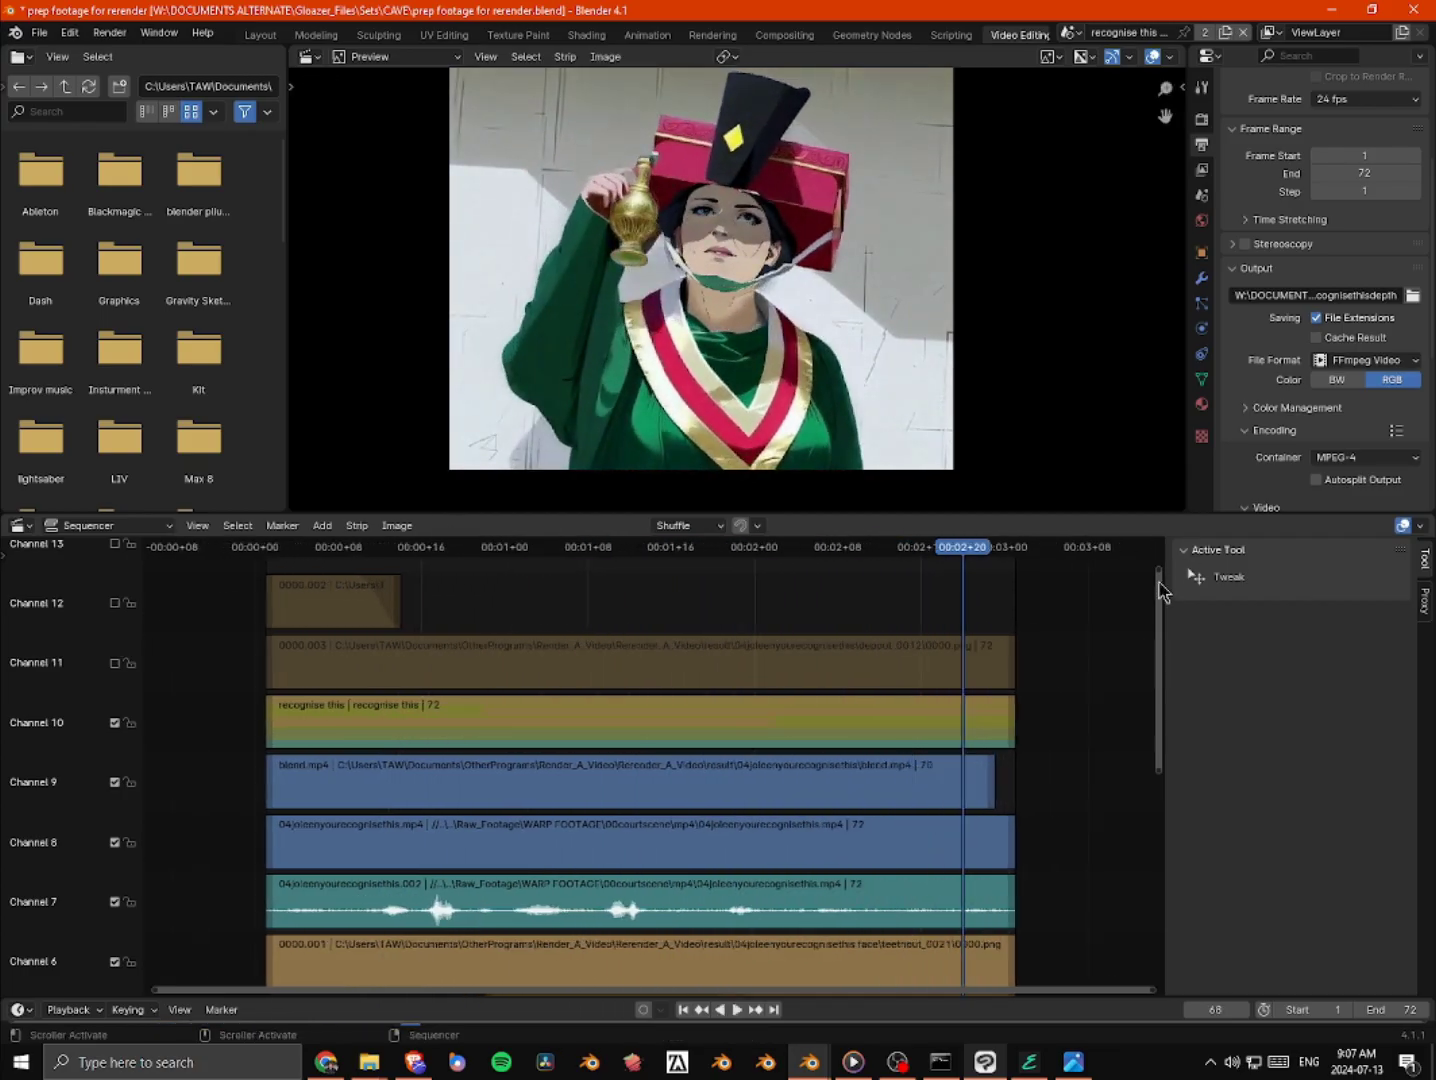
left_click_drag(1160, 587, 1167, 545)
key("ctrl+shift+space")
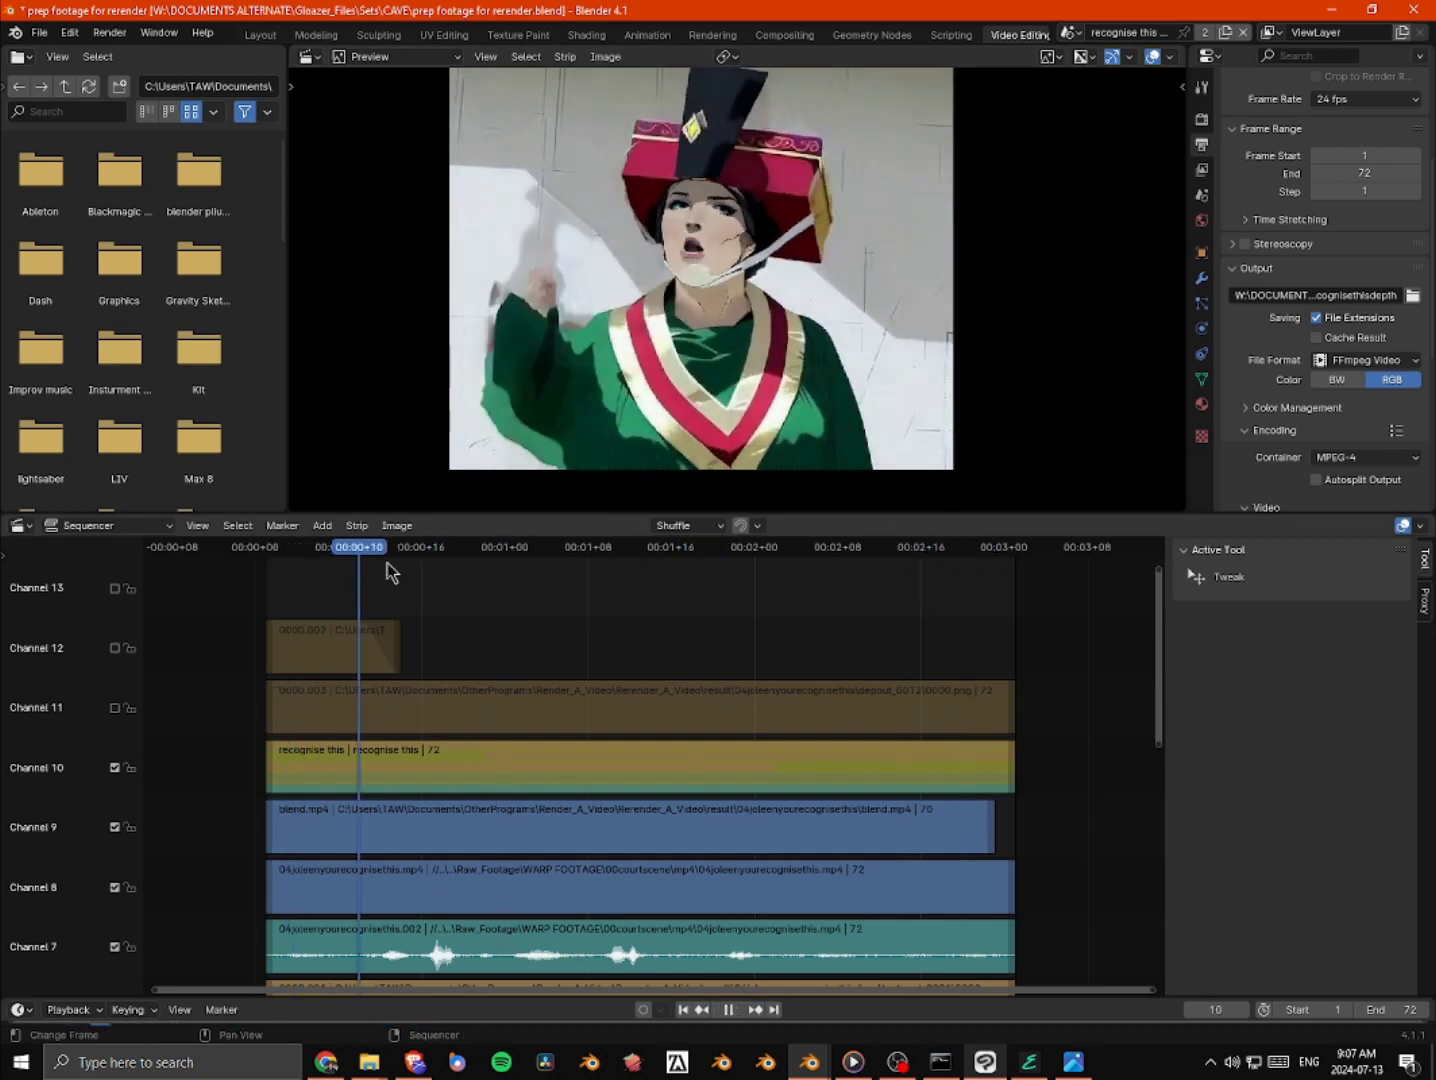
left_click_drag(390, 547, 856, 545)
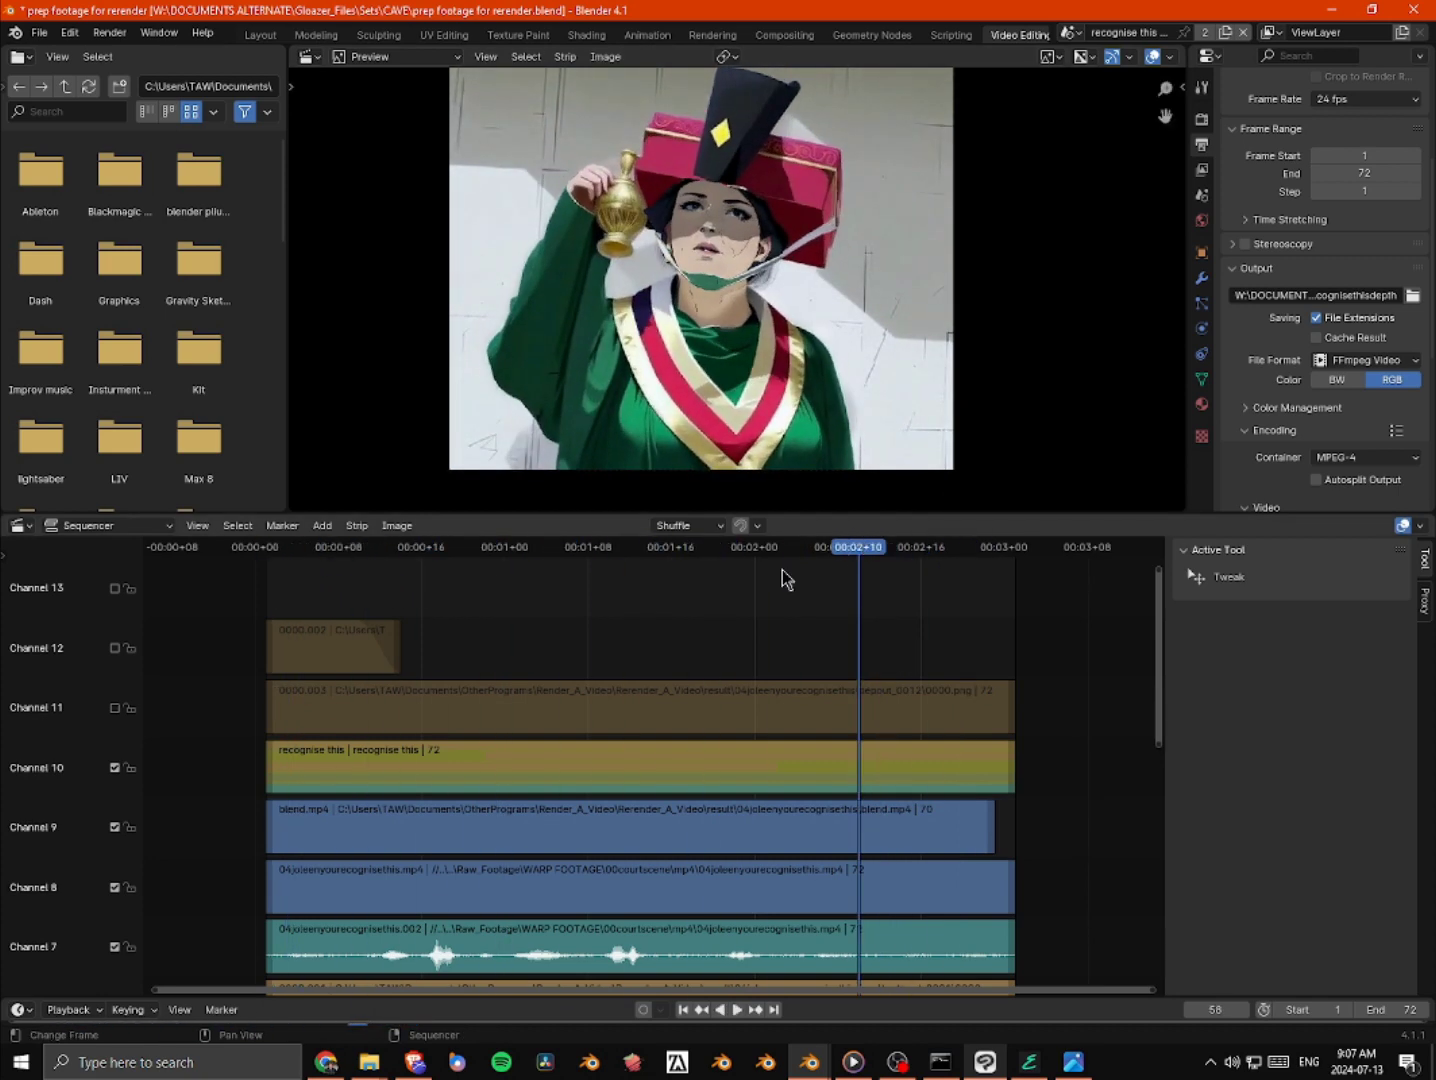
Select the recognise this strip, and inspect the depth map in channels 11 and 12 at frame 54 before muting both
left_click(430, 782)
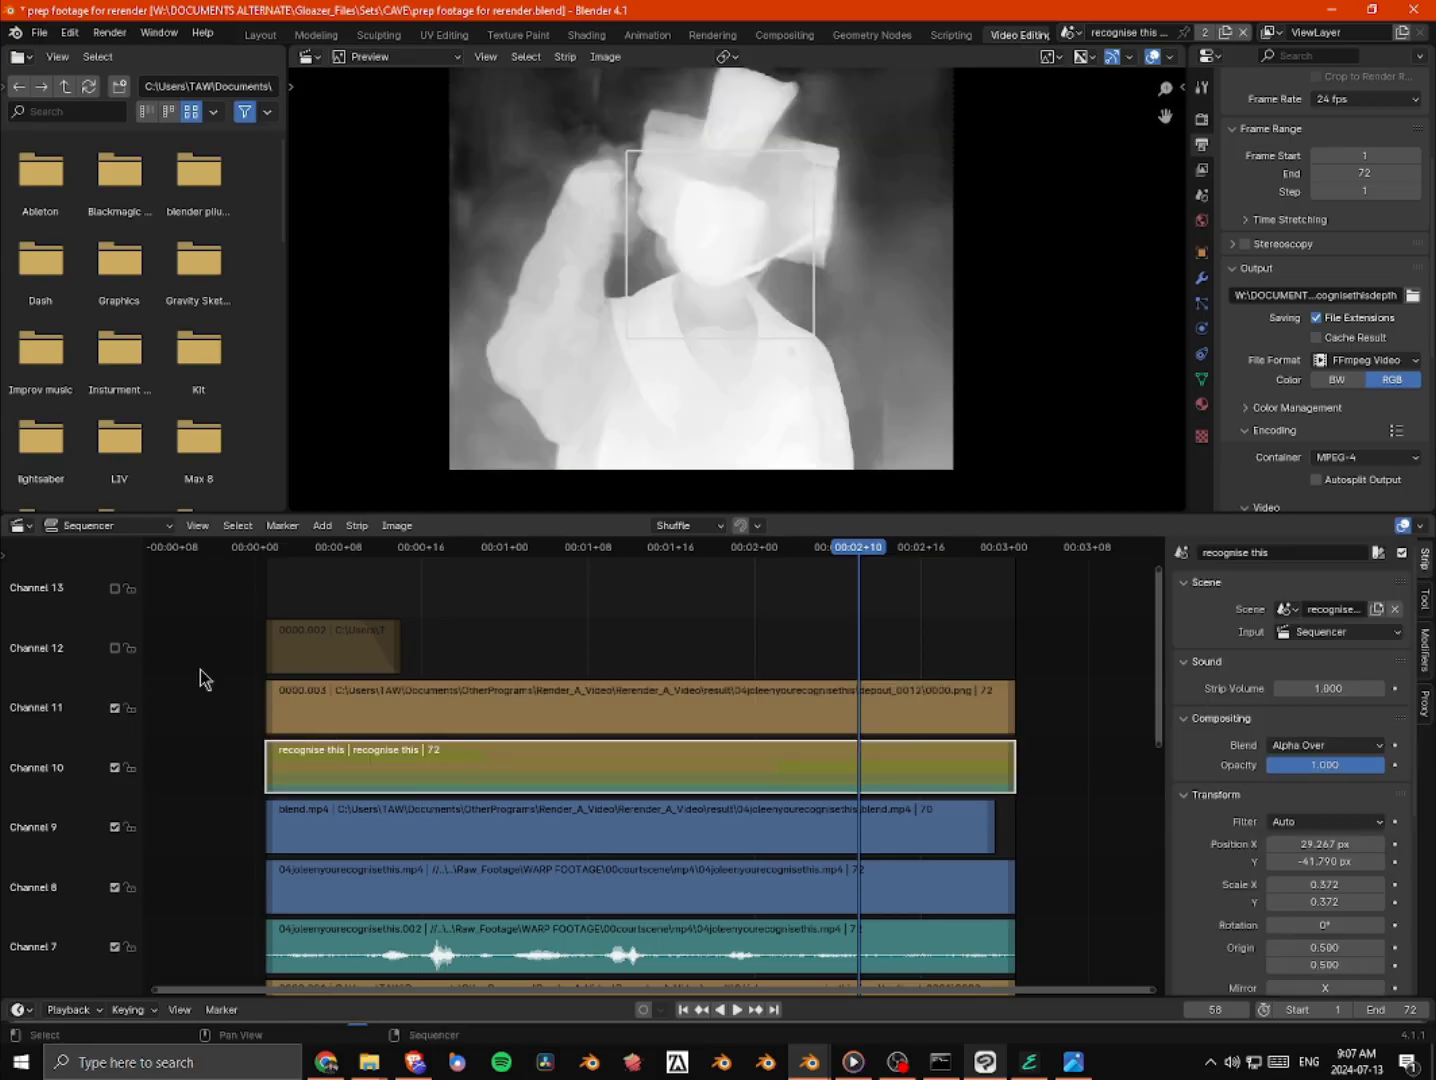
left_click(114, 708)
left_click(114, 648)
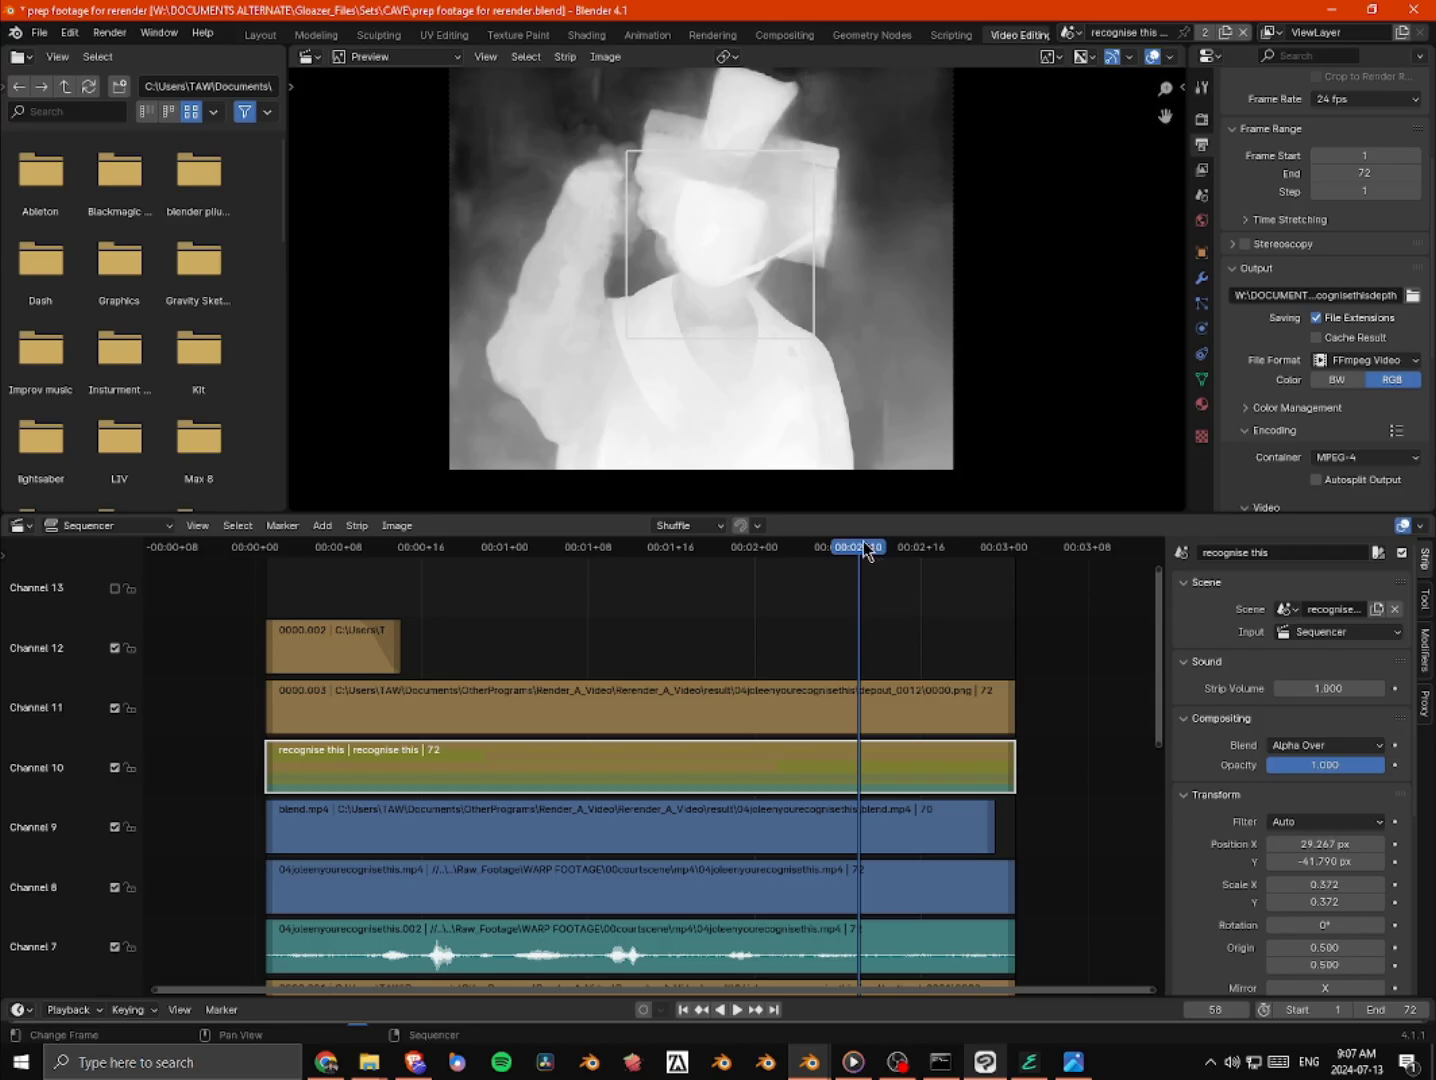
left_click_drag(866, 549, 817, 547)
key("space")
key("space")
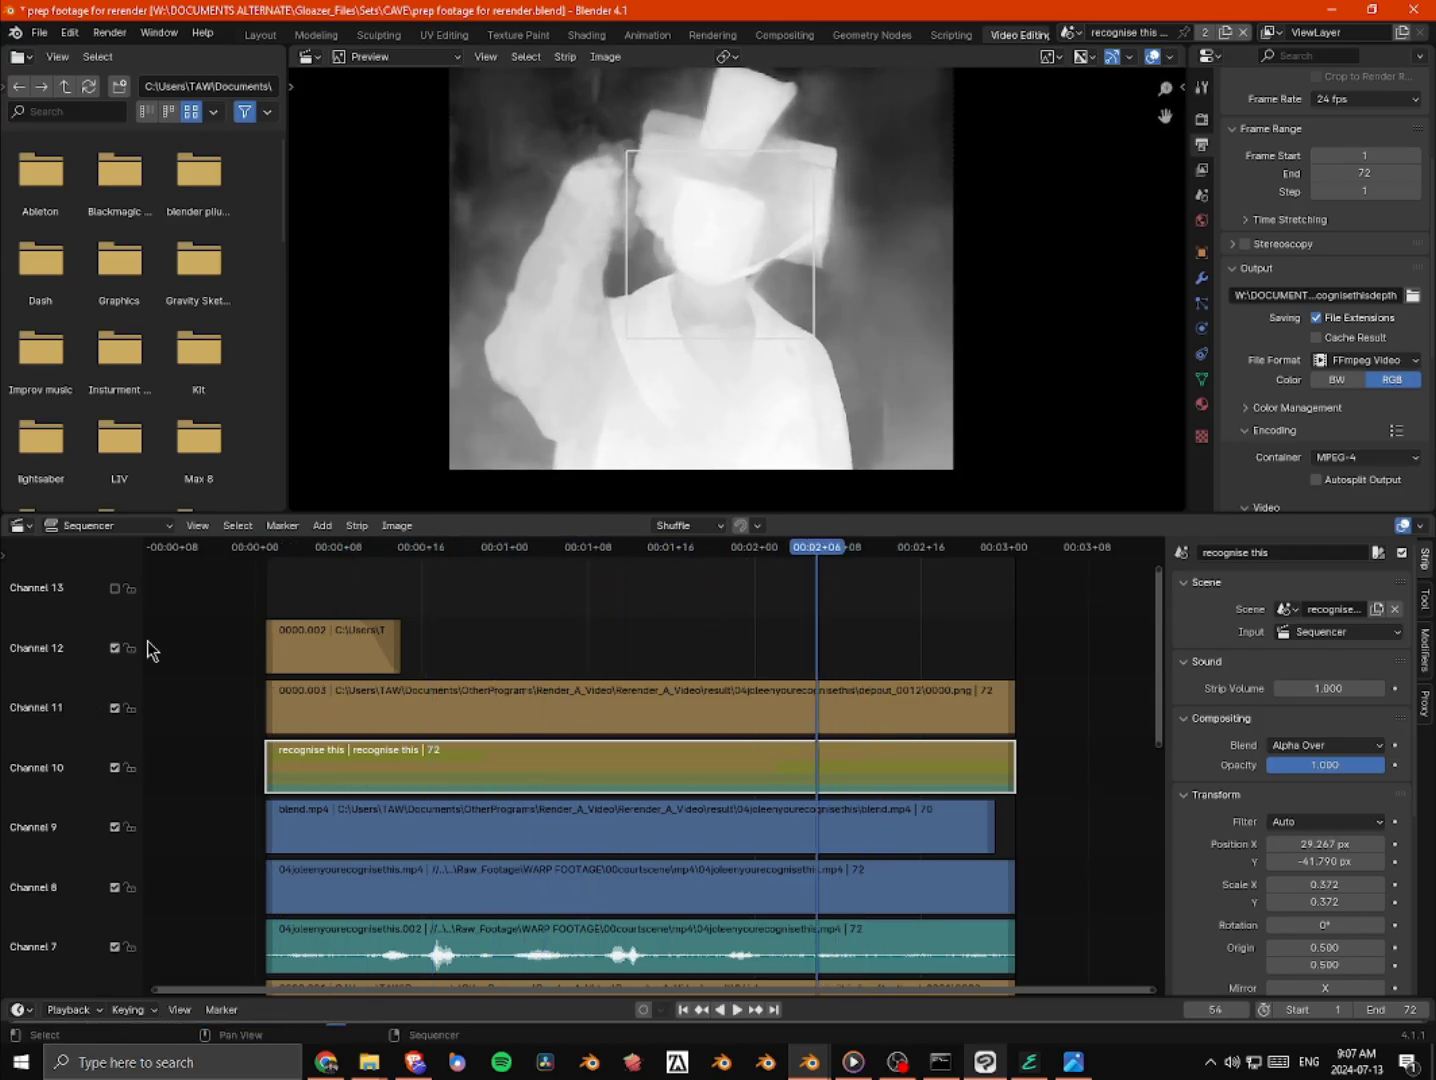
left_click(114, 648)
left_click(114, 708)
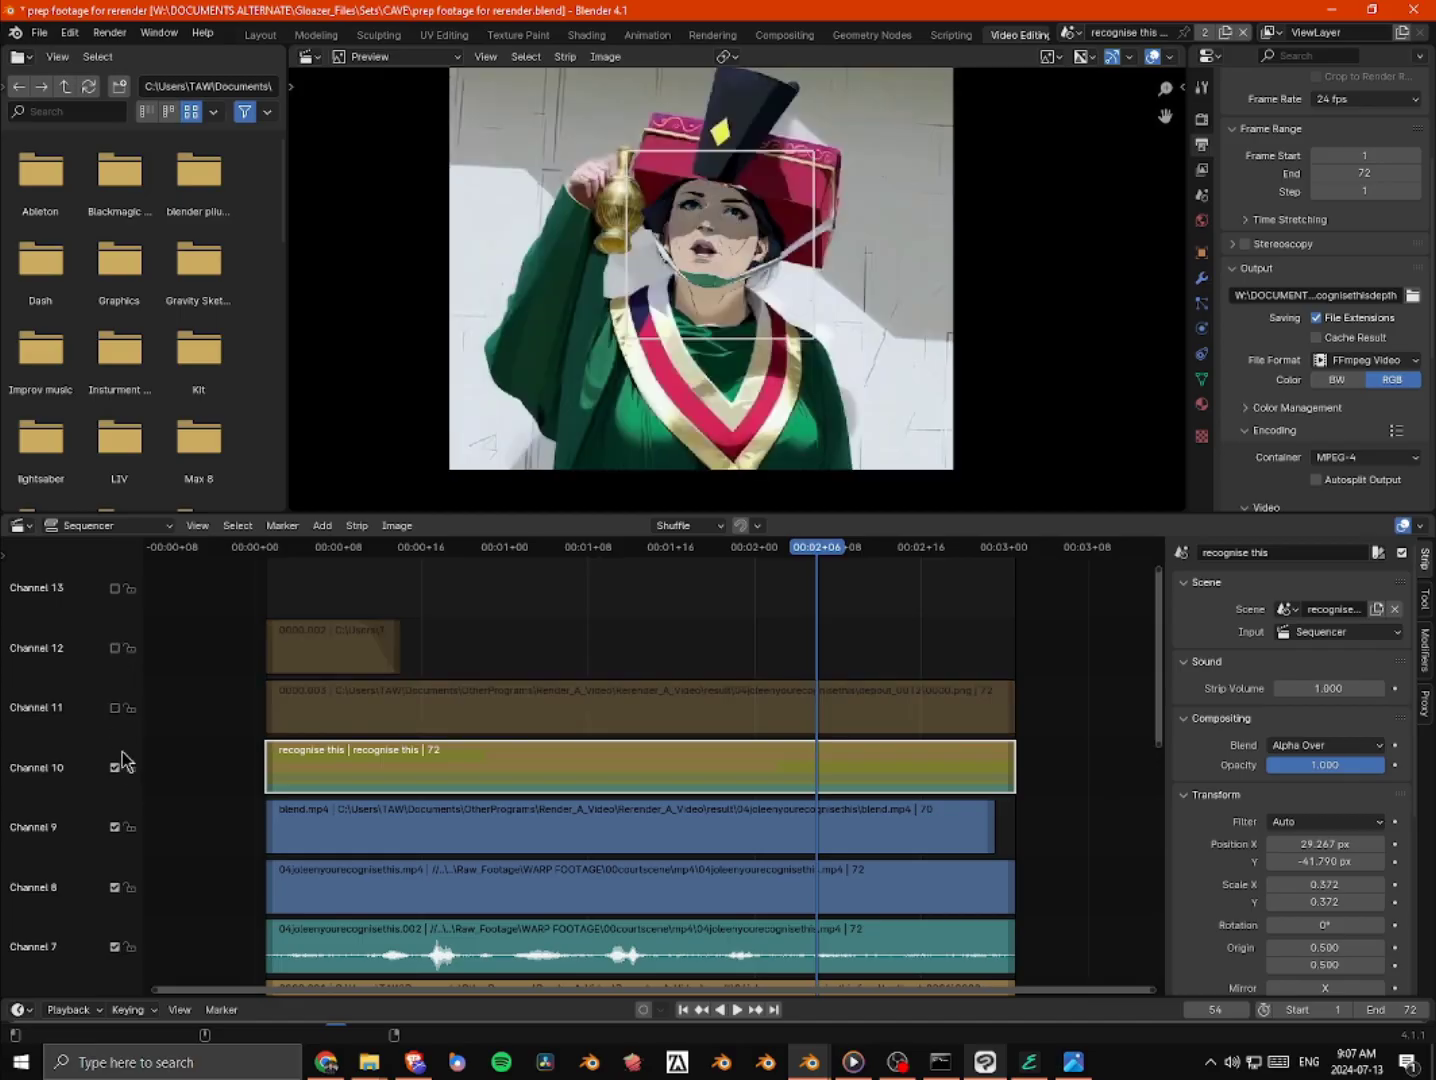
Isolate the raw footage in channel 8 at frame 54, and restore channels 9 and 10 for comparison
left_click(114, 888)
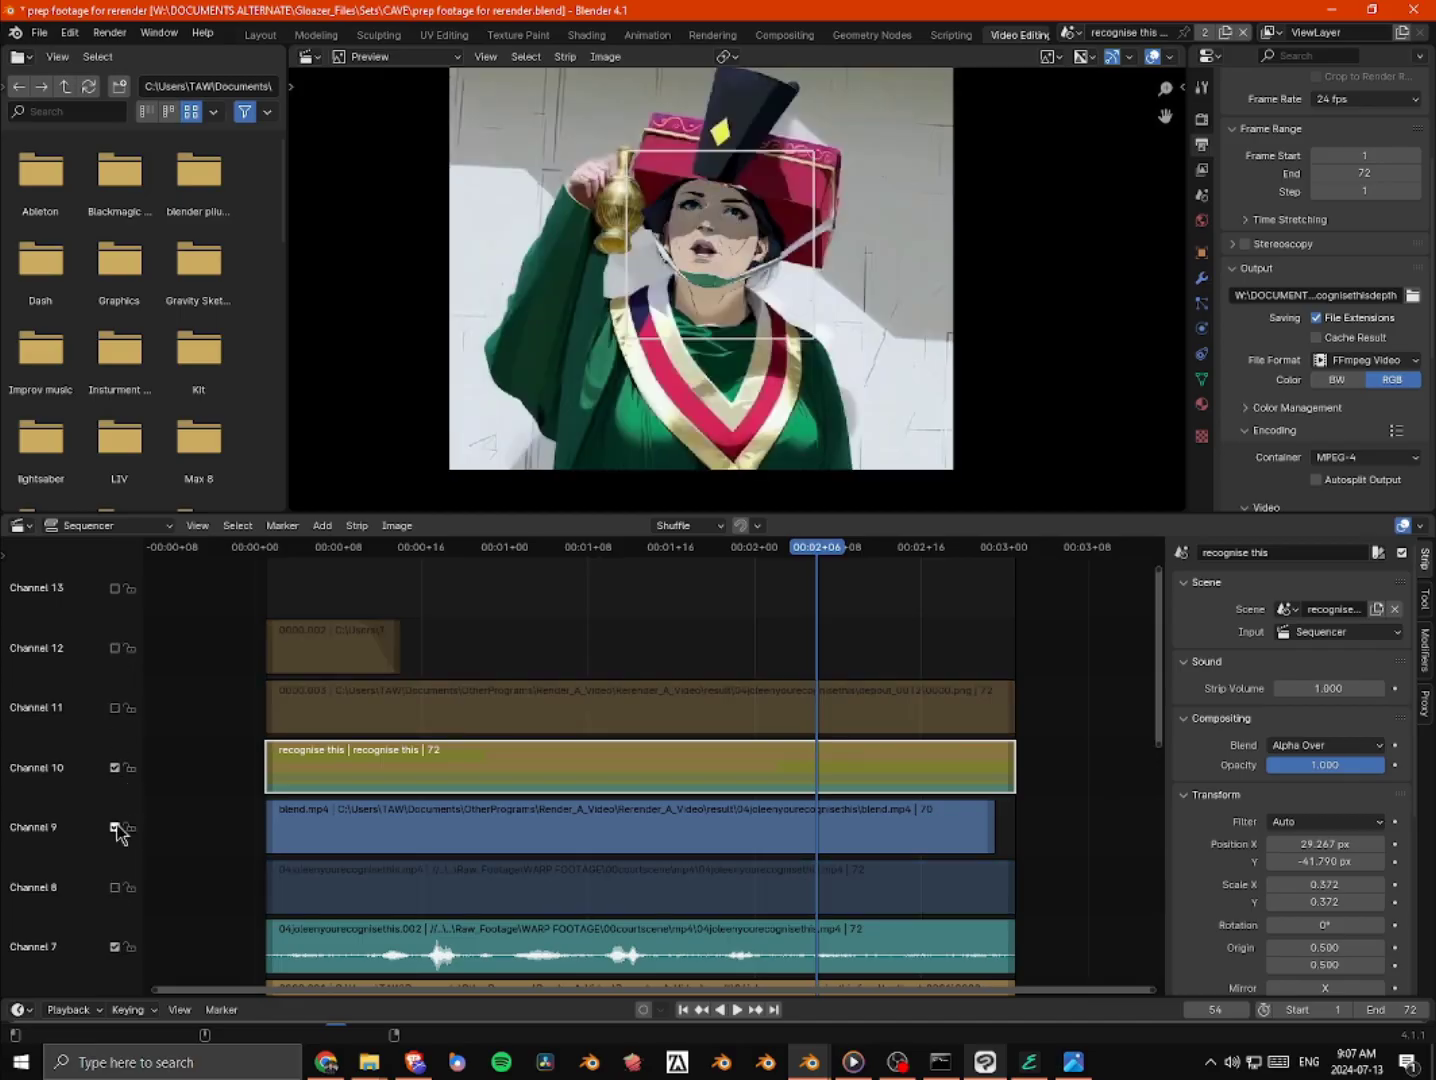
left_click(114, 827)
left_click(114, 768)
left_click(115, 888)
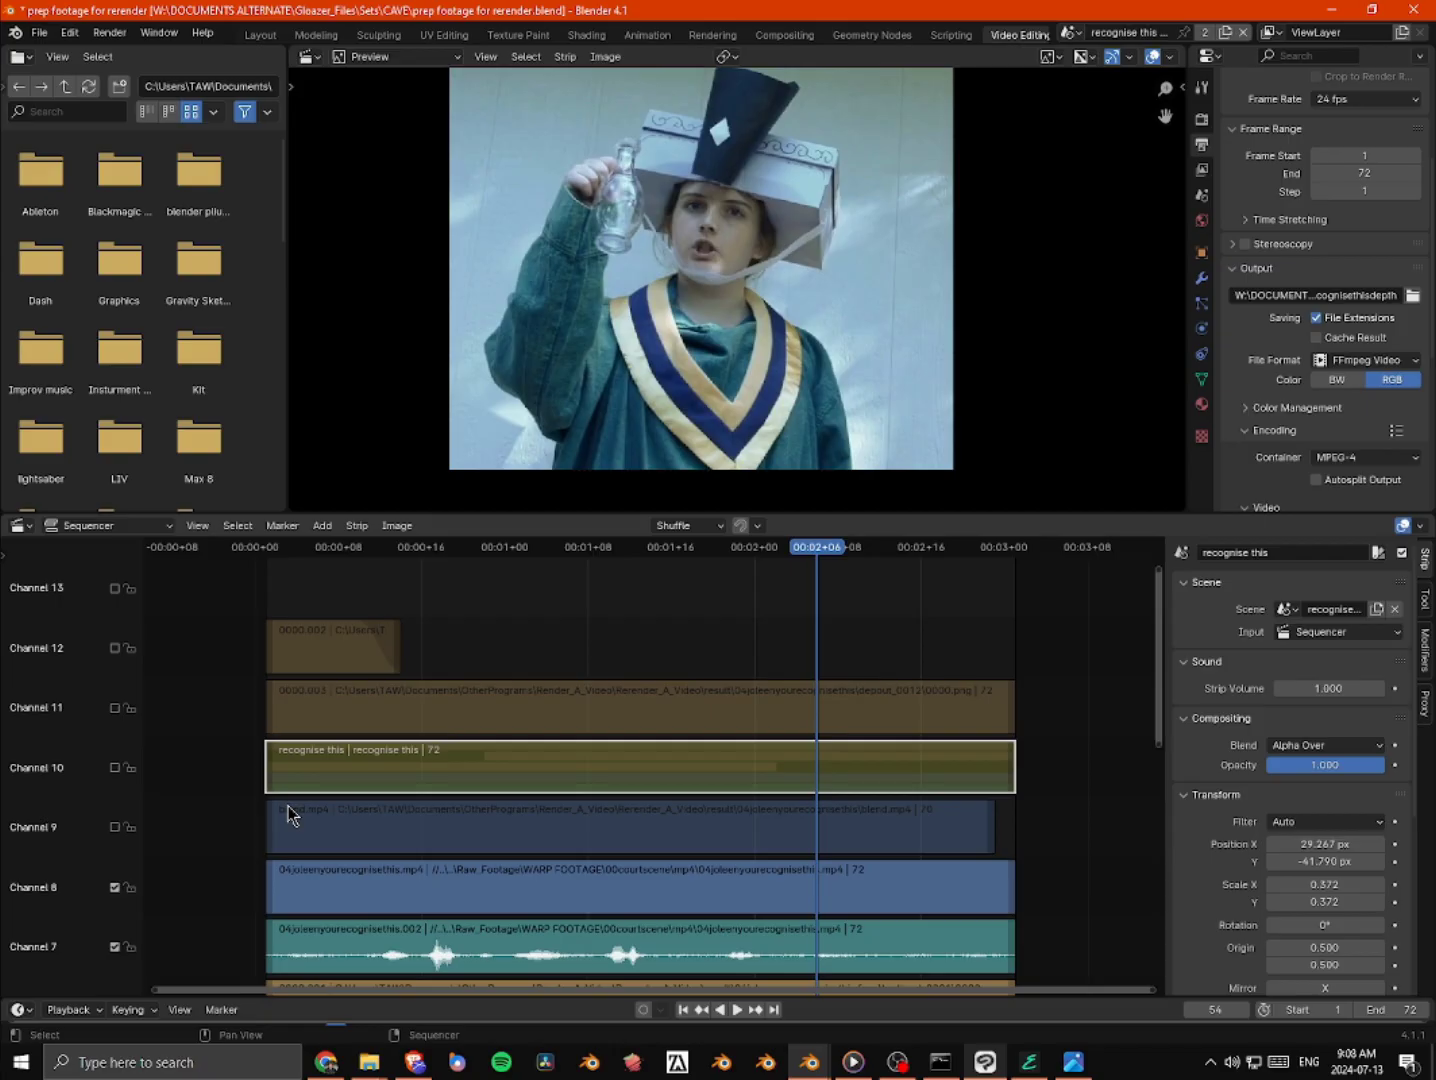
left_click(114, 827)
left_click(114, 767)
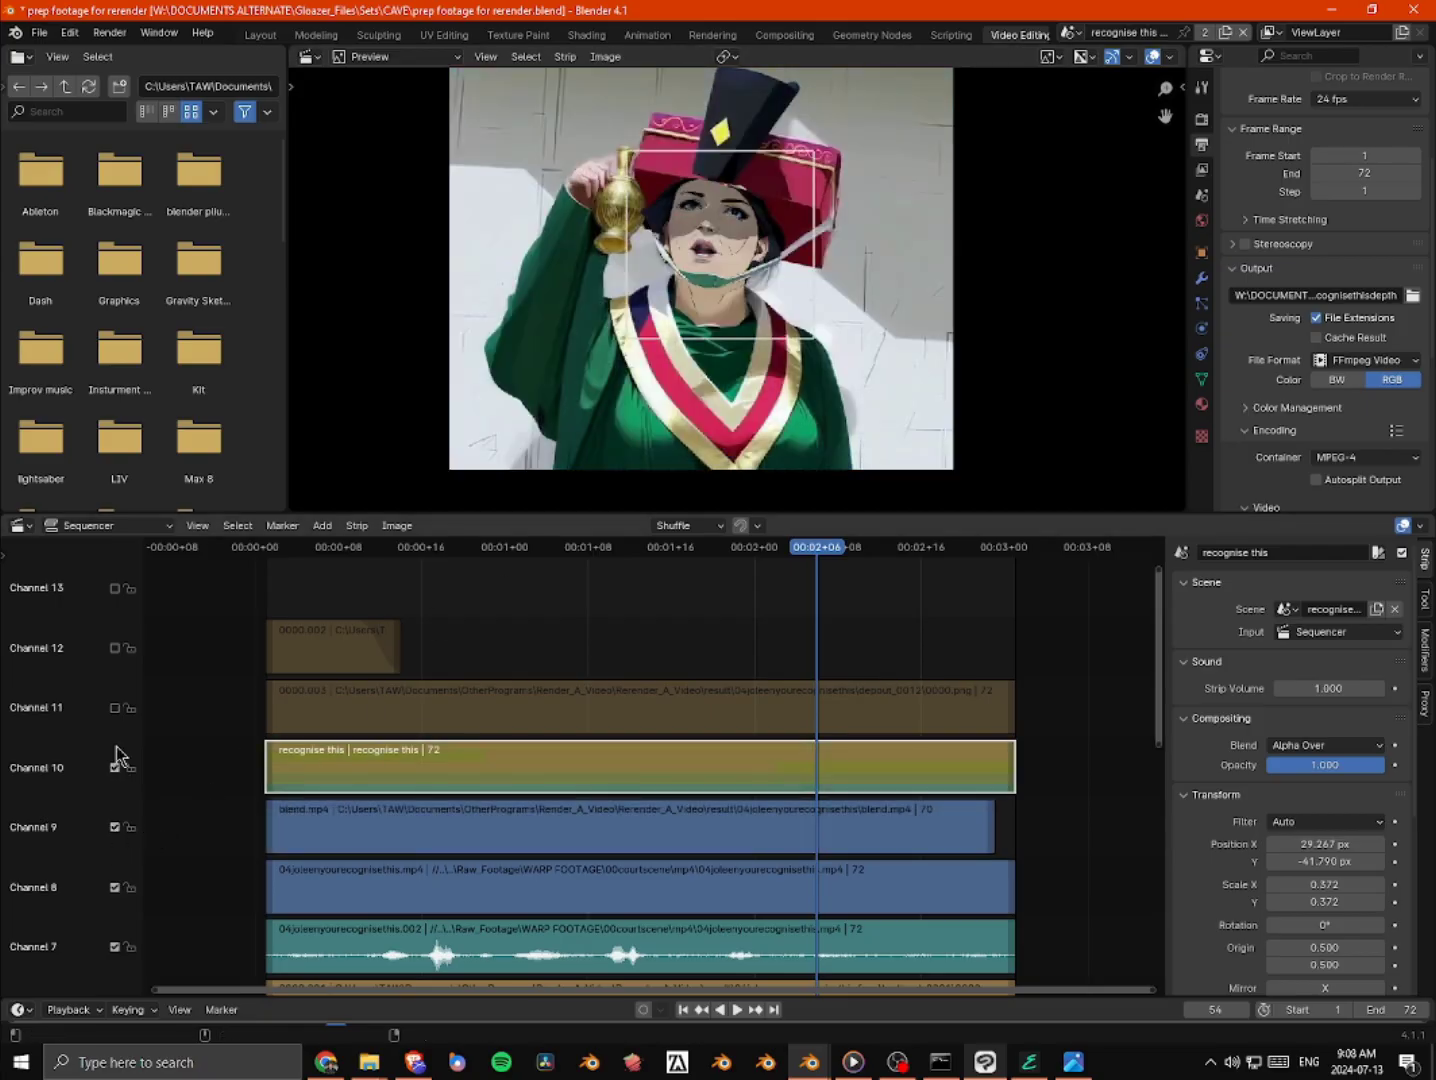
Enable channels 11 and 12 to show the depth map, check the scene list, and open the Layout workspace
left_click(114, 708)
left_click(114, 648)
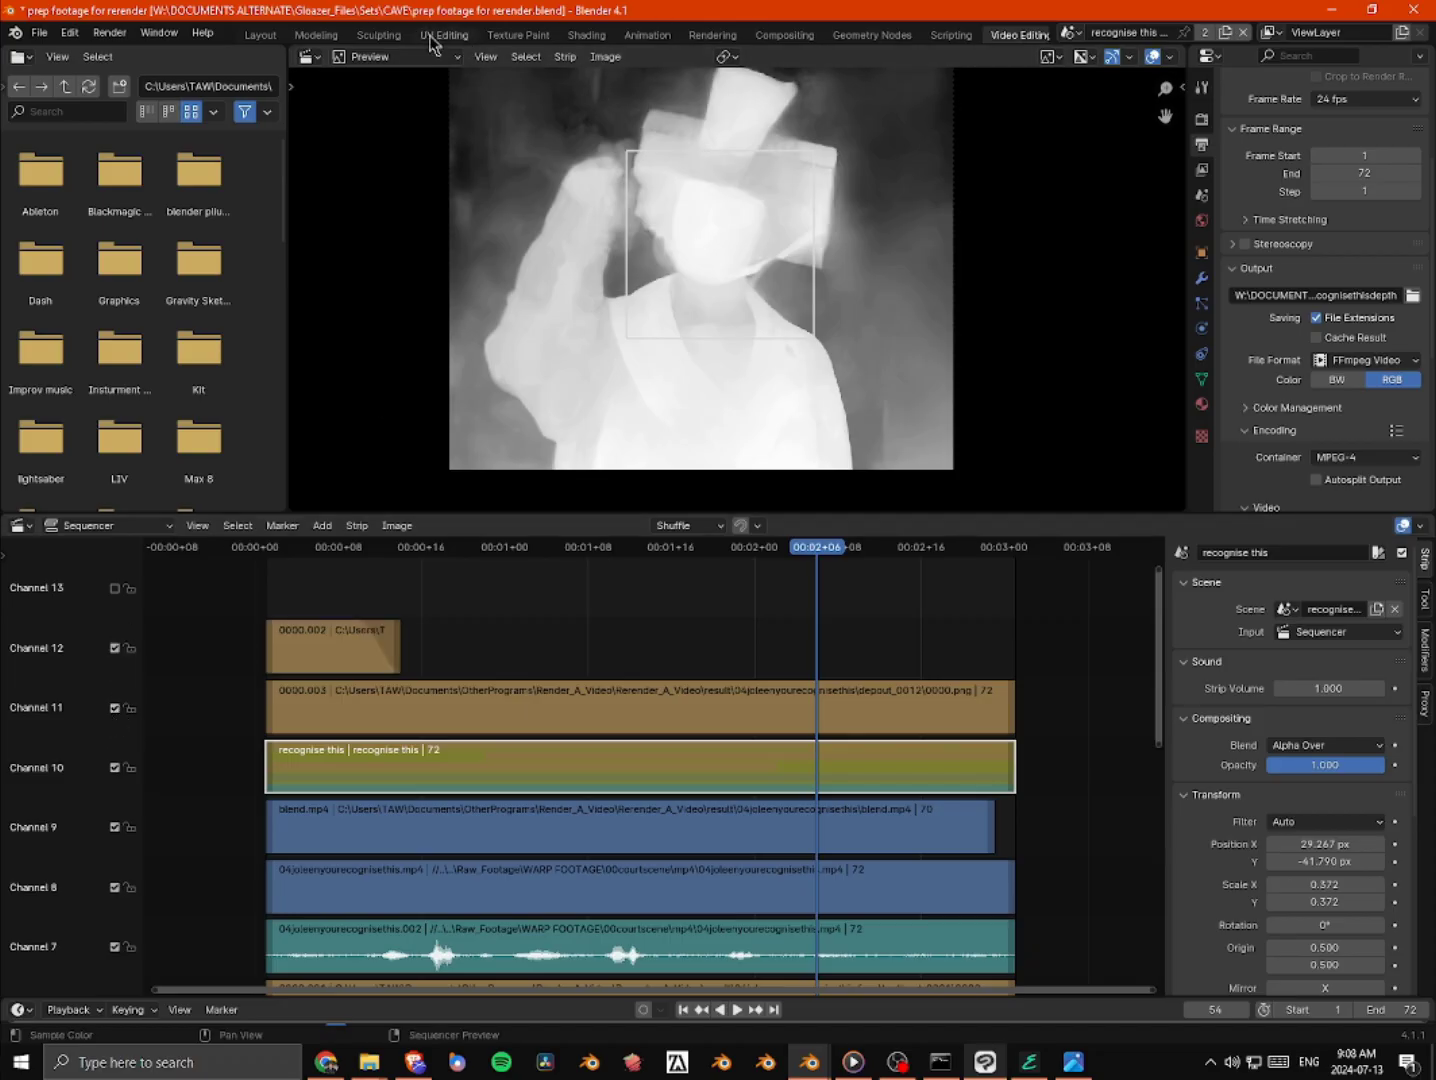
left_click(1068, 35)
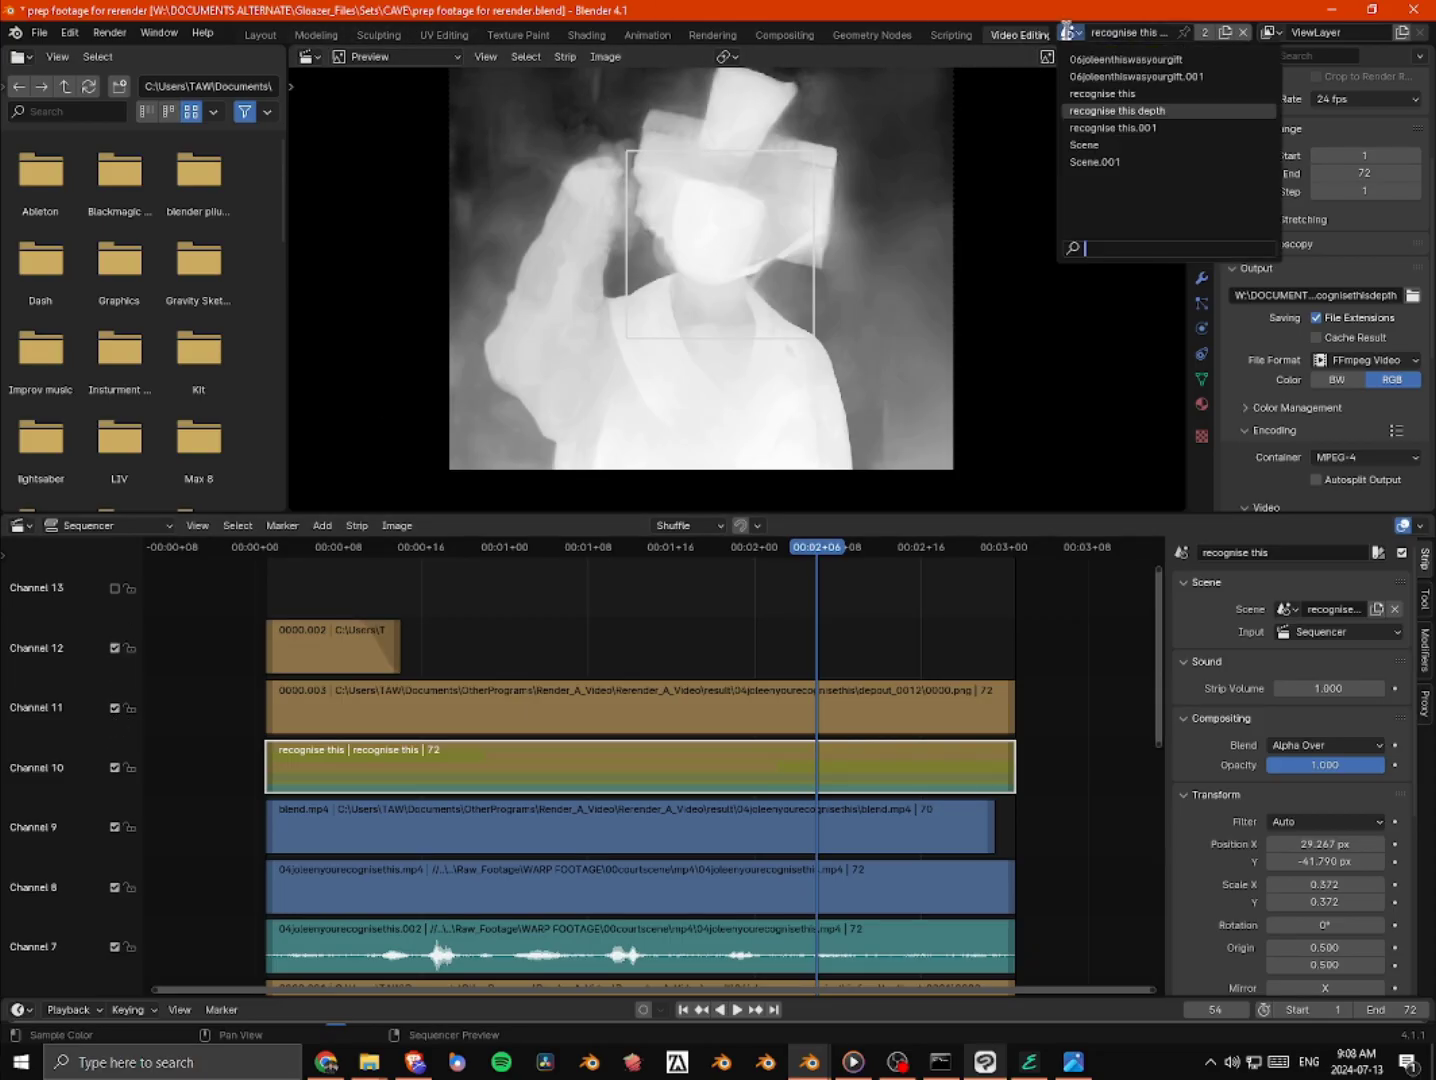
left_click(1068, 37)
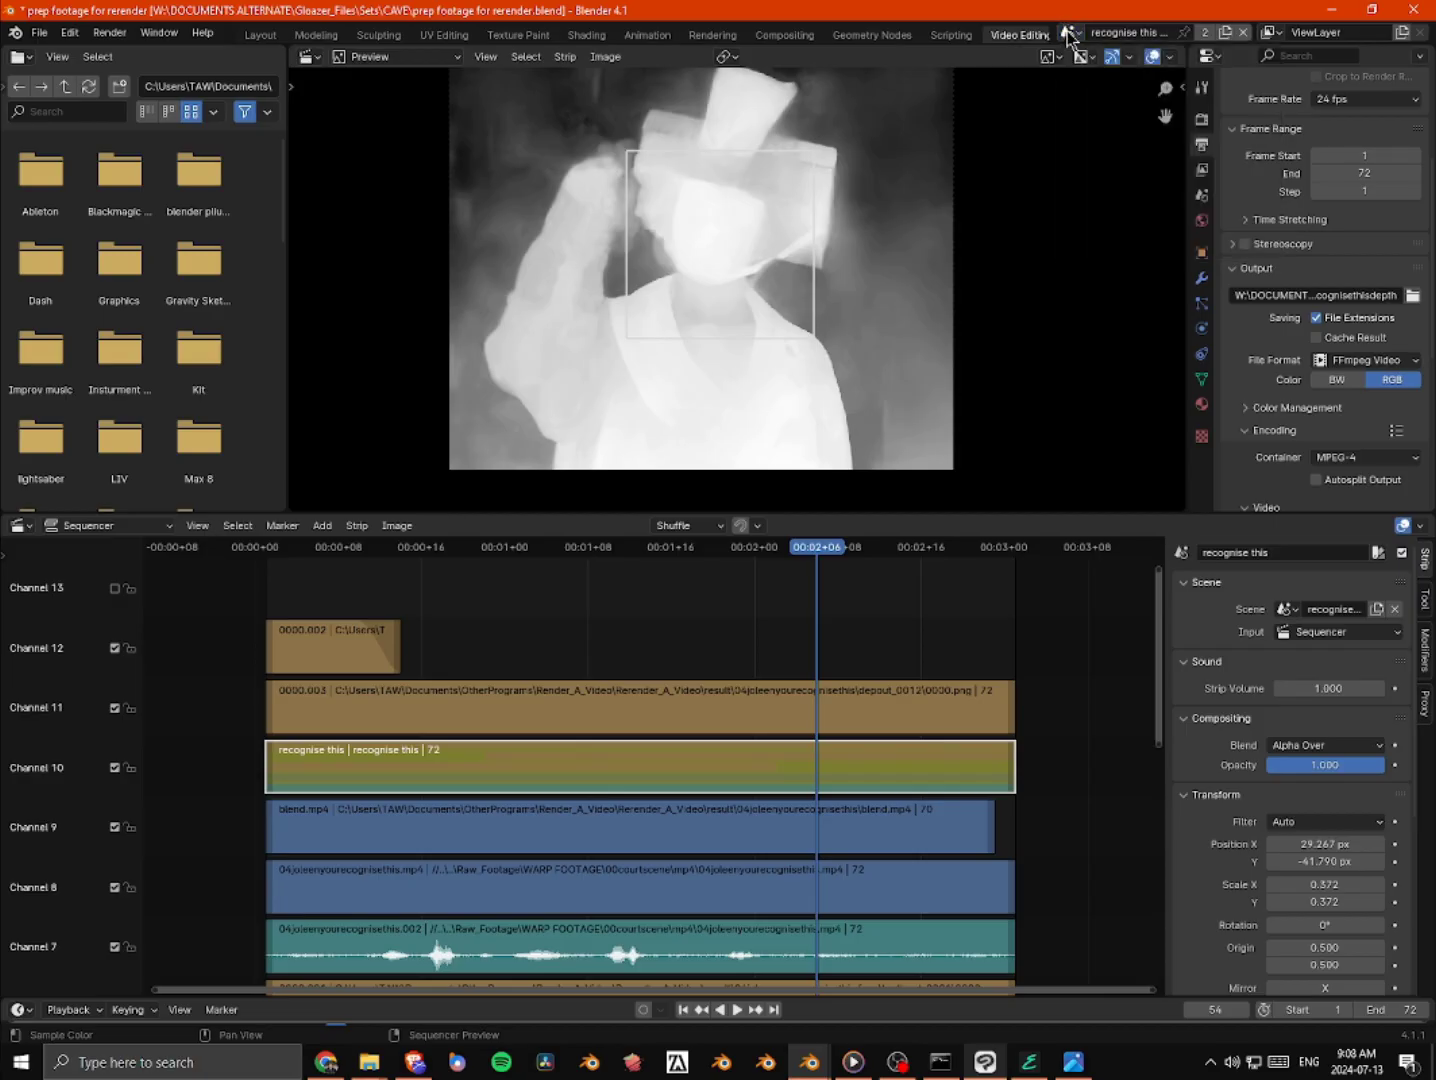
left_click(259, 35)
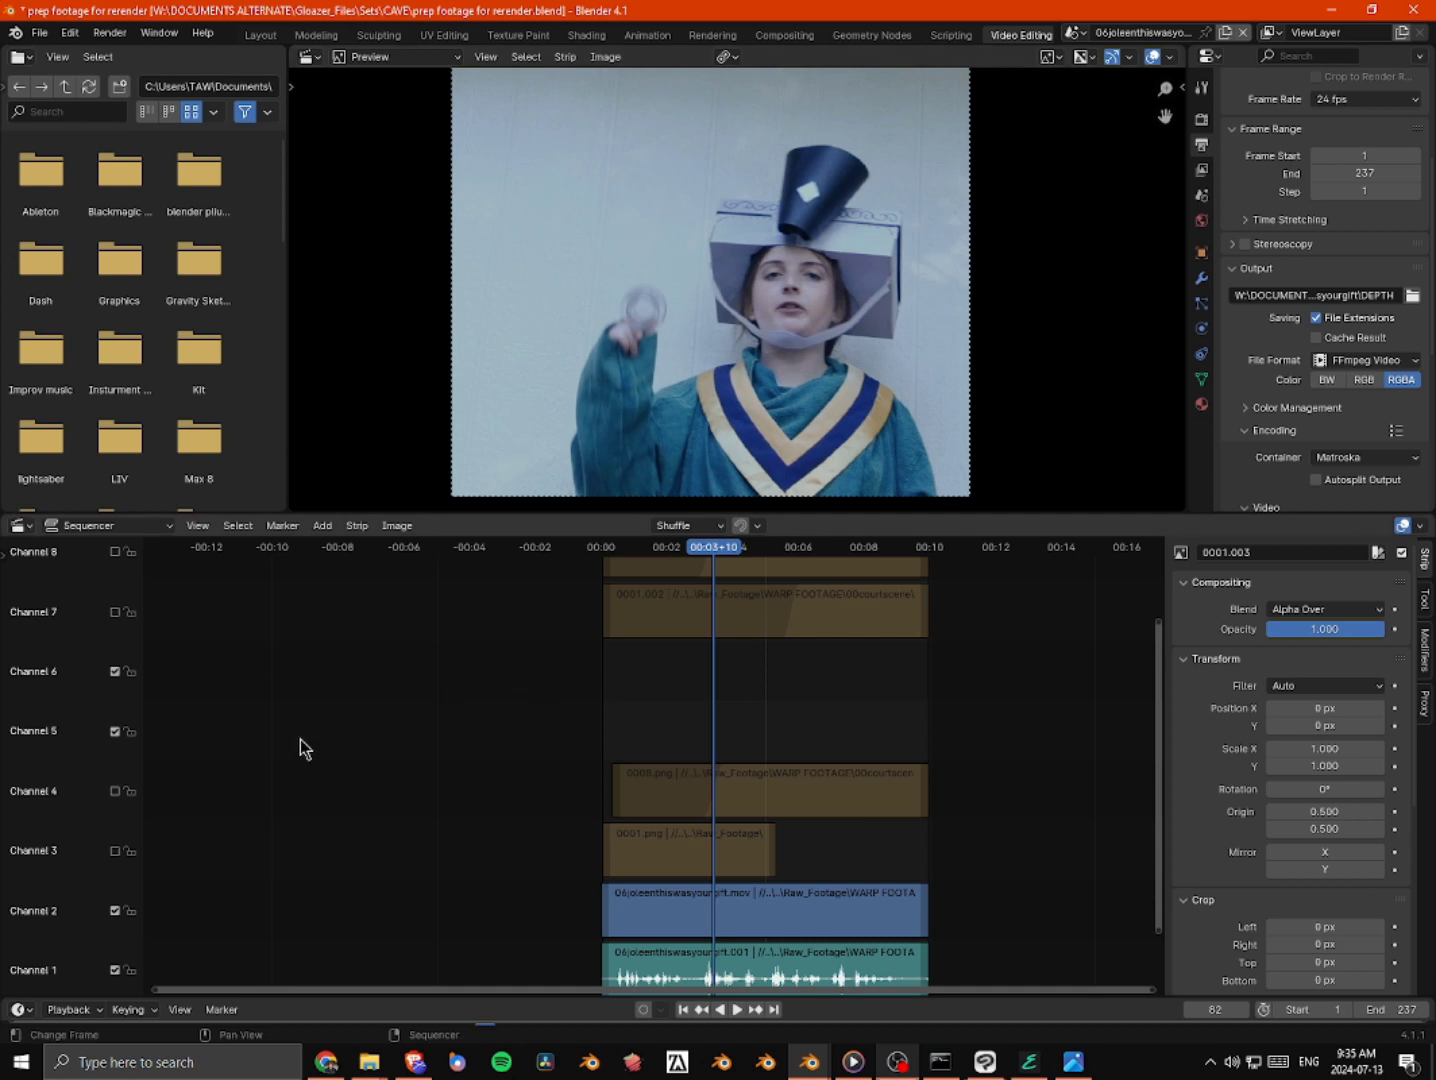
Enable channels 3 and 4 in the 06joleenthiswasyourgift scene and preview their restyled footage up to frame 143
left_click(114, 851)
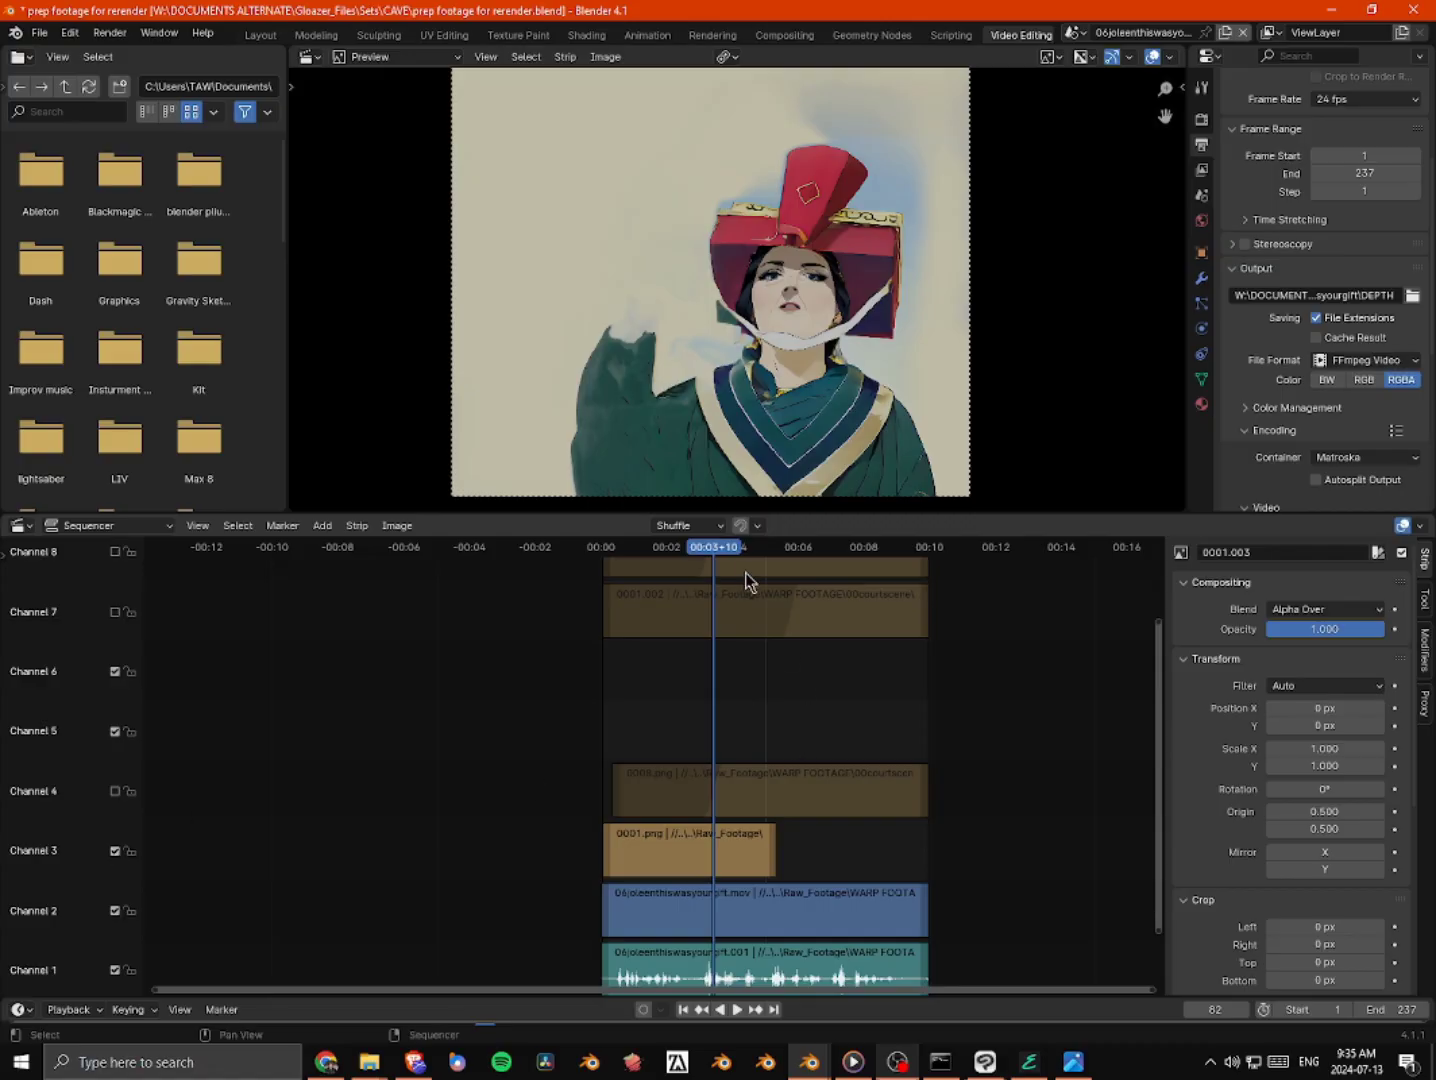
left_click_drag(745, 572, 613, 584)
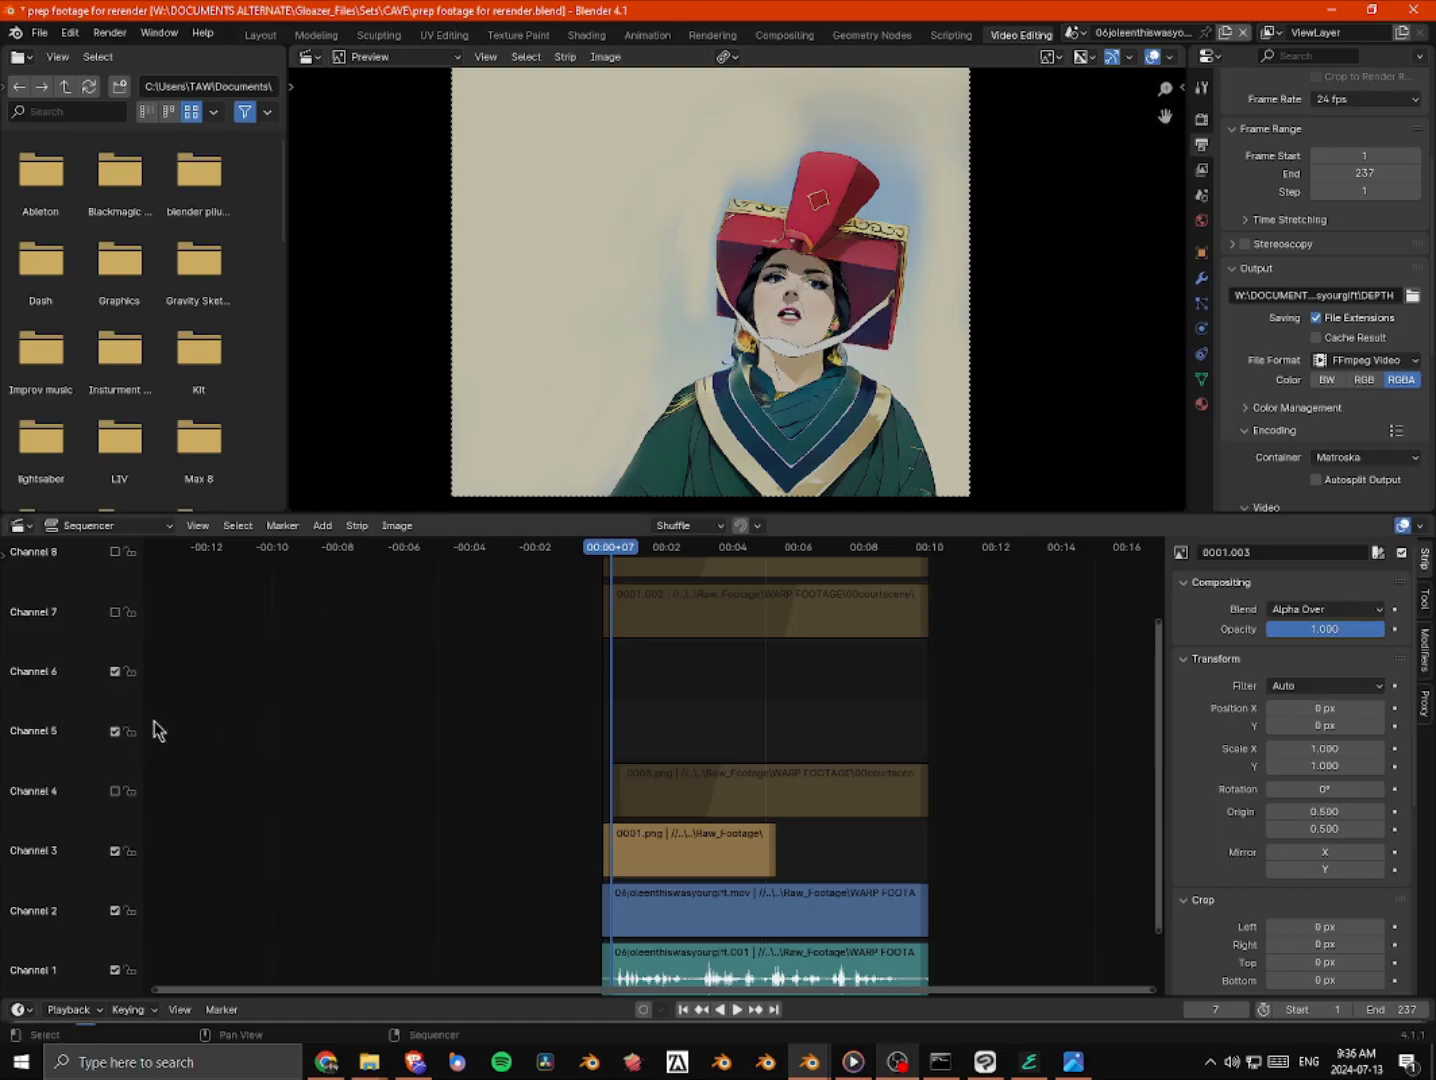
left_click(115, 791)
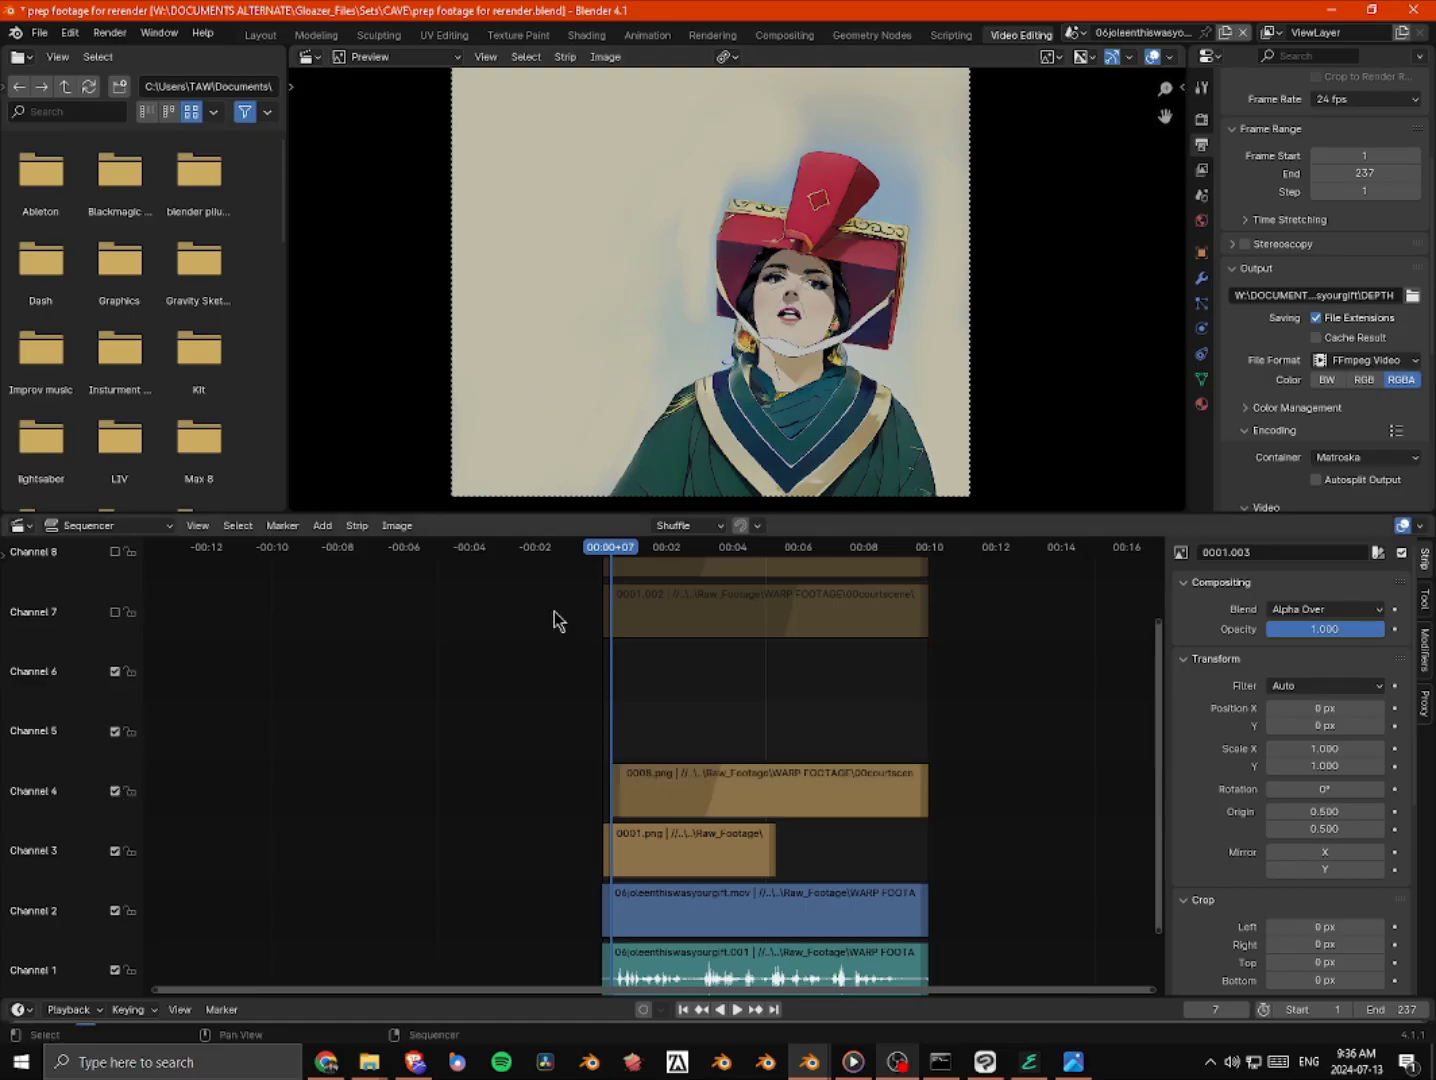
key("space")
left_click_drag(652, 556, 797, 522)
key("space")
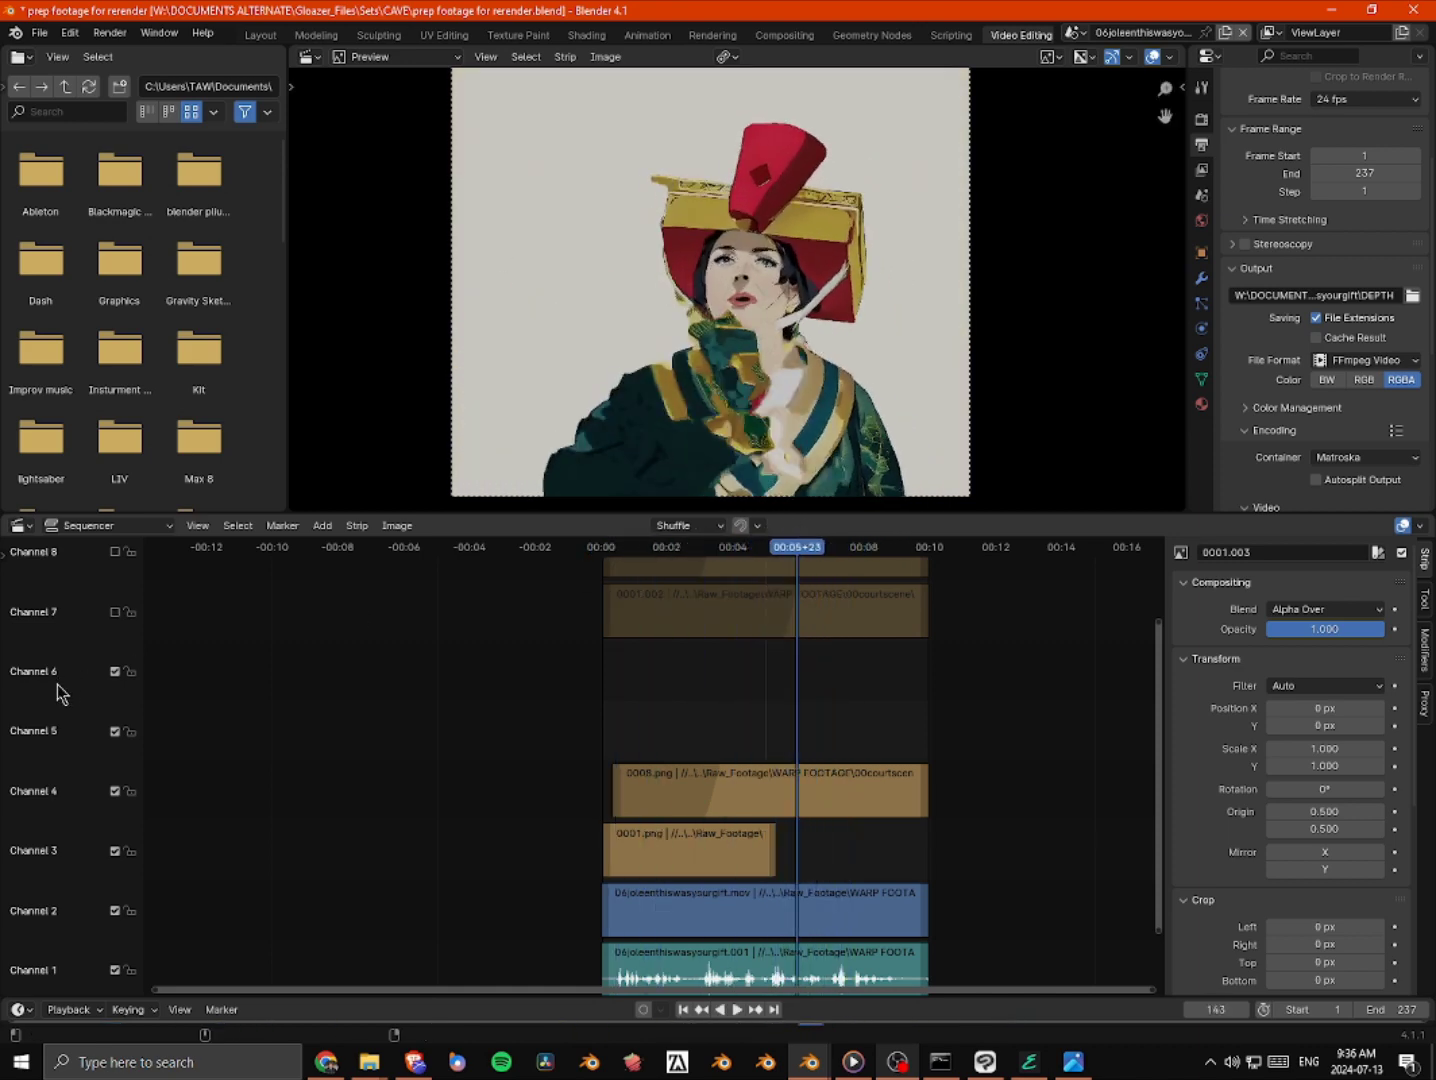
Mute channels 3 and 4 to examine the raw hand movement around frame 132, and enable both again for comparison
left_click(115, 791)
left_click(115, 851)
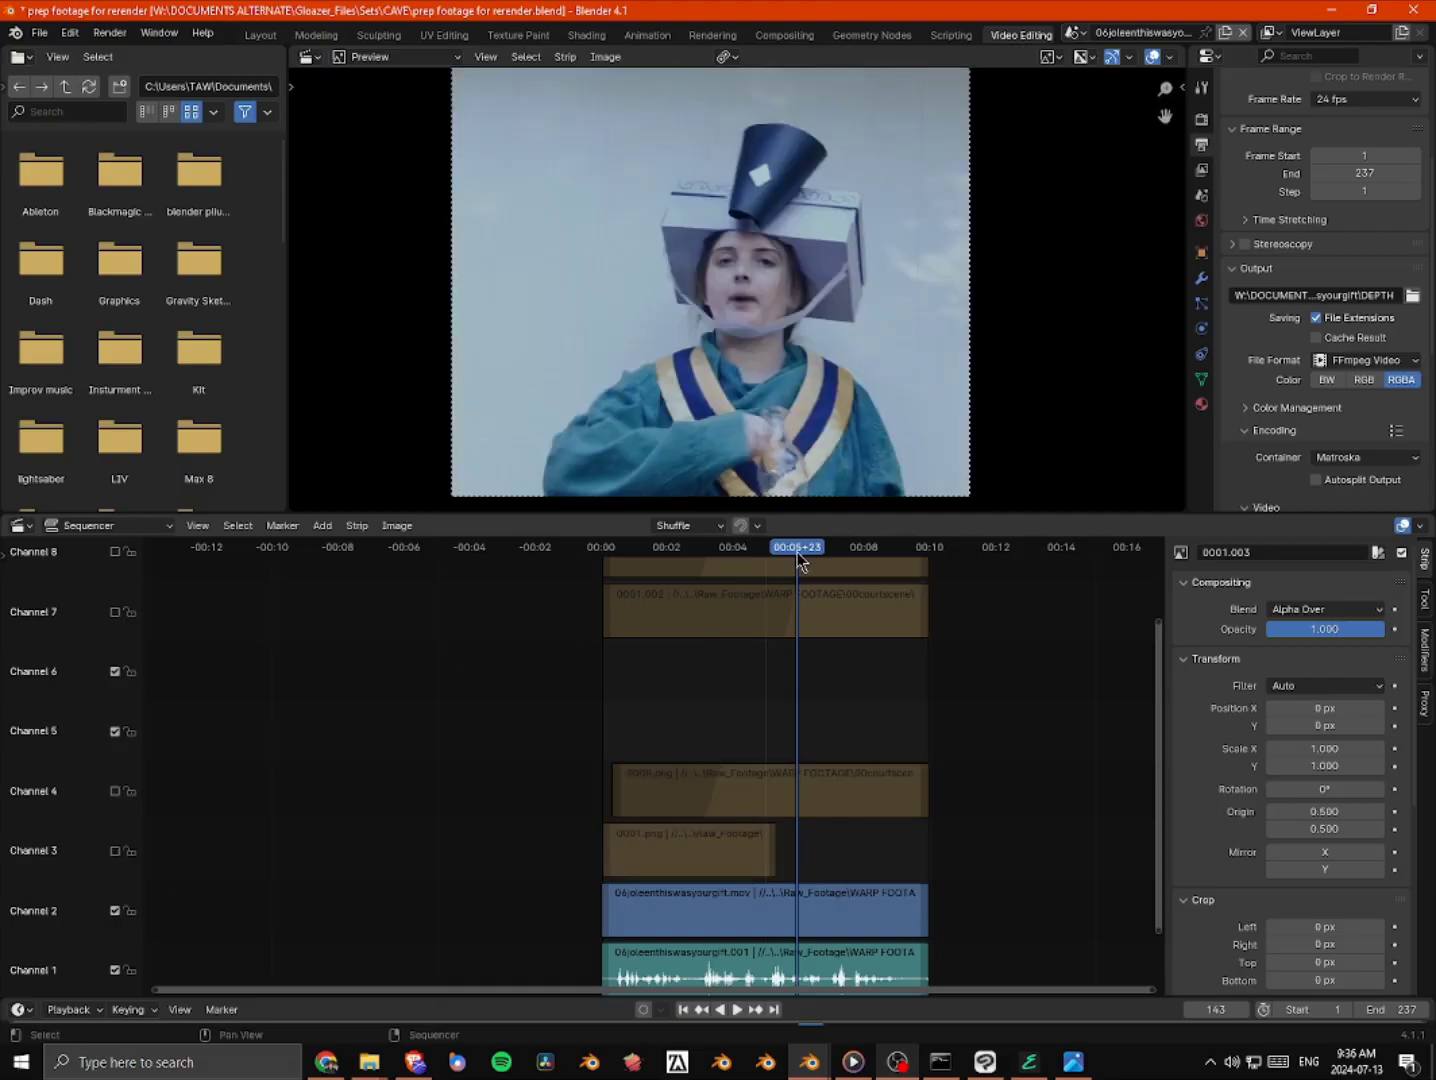
mouse_move(796, 552)
left_mouse_down()
mouse_move(769, 550)
mouse_move(803, 553)
mouse_move(783, 557)
left_mouse_up()
key("space")
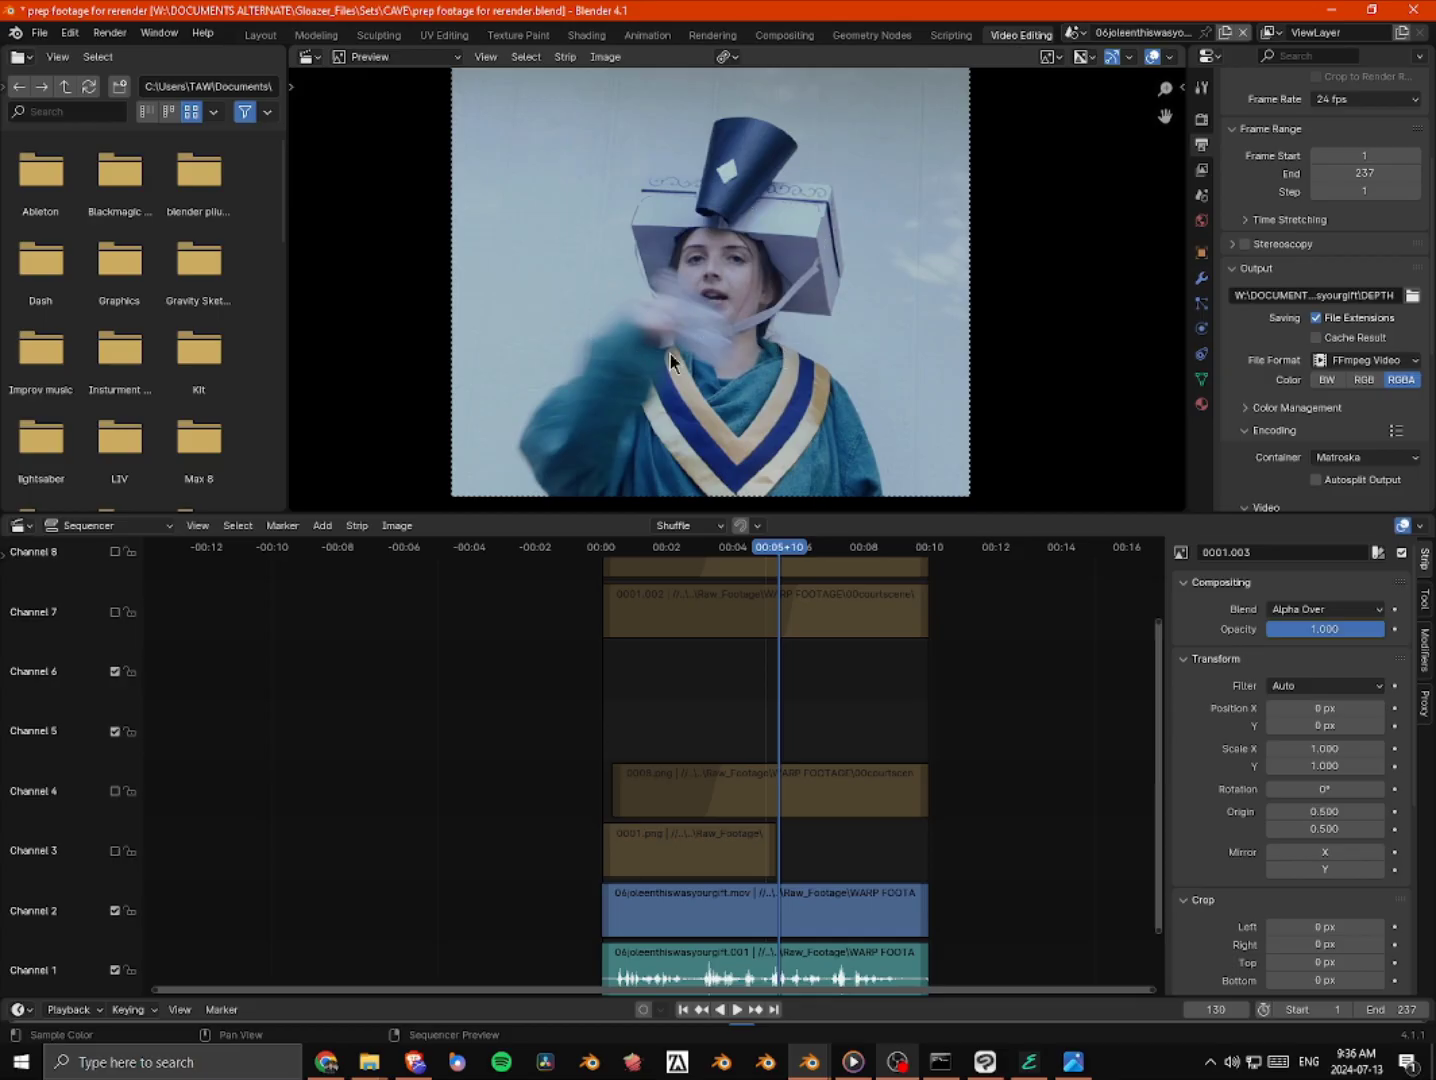
left_click_drag(779, 548, 783, 545)
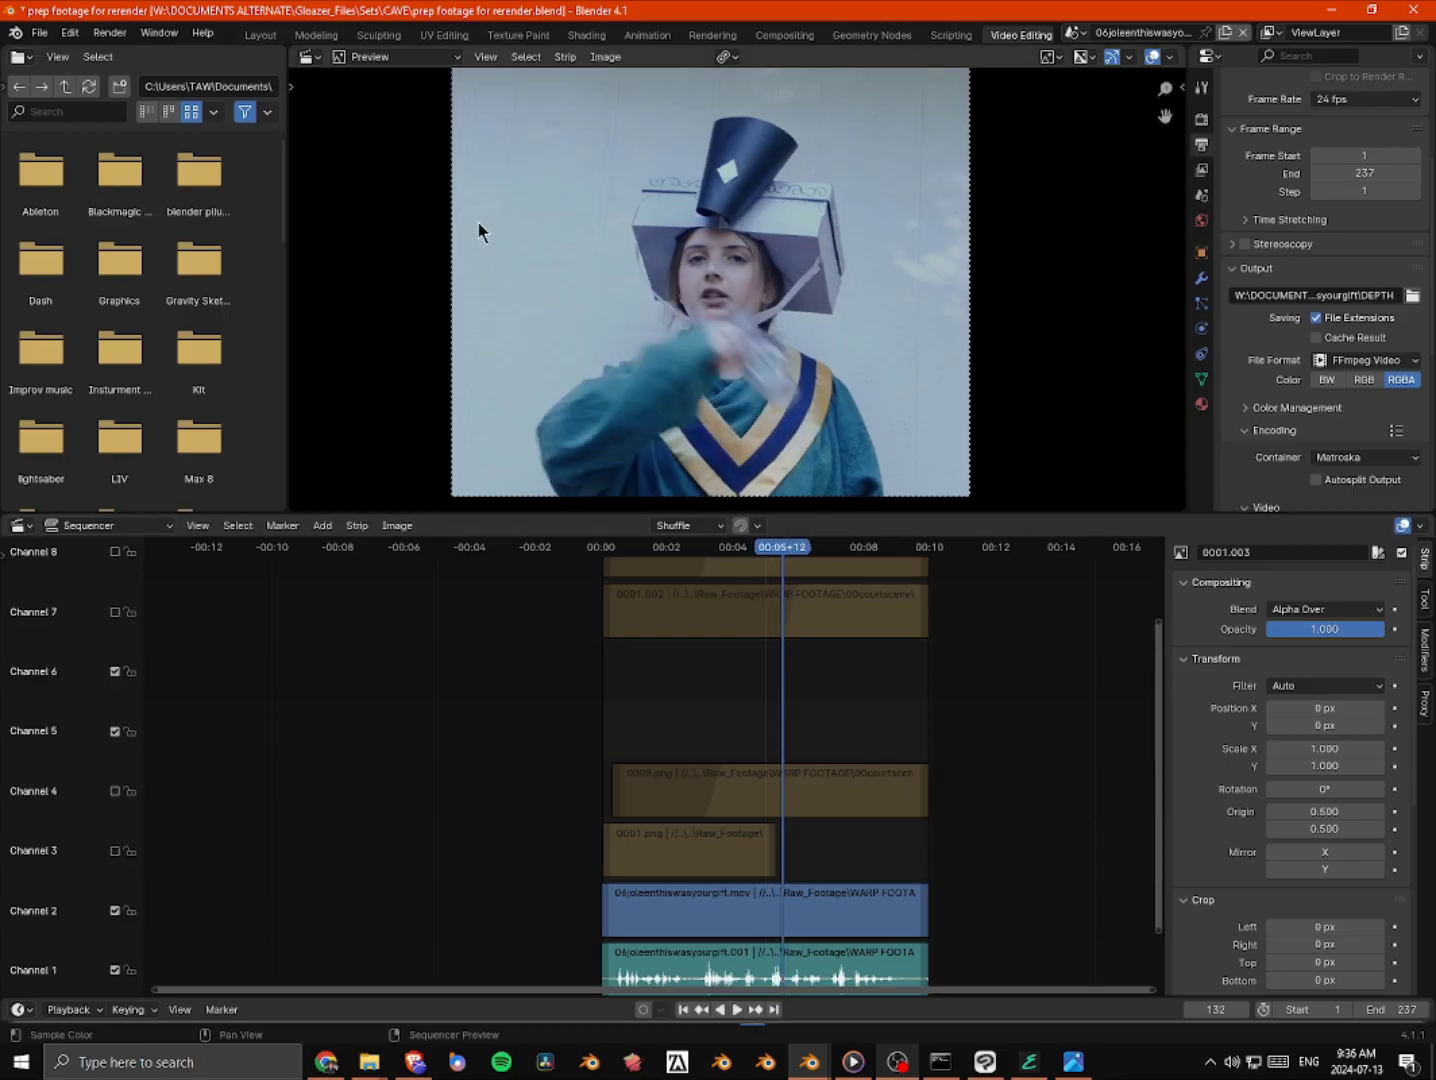
left_click(115, 791)
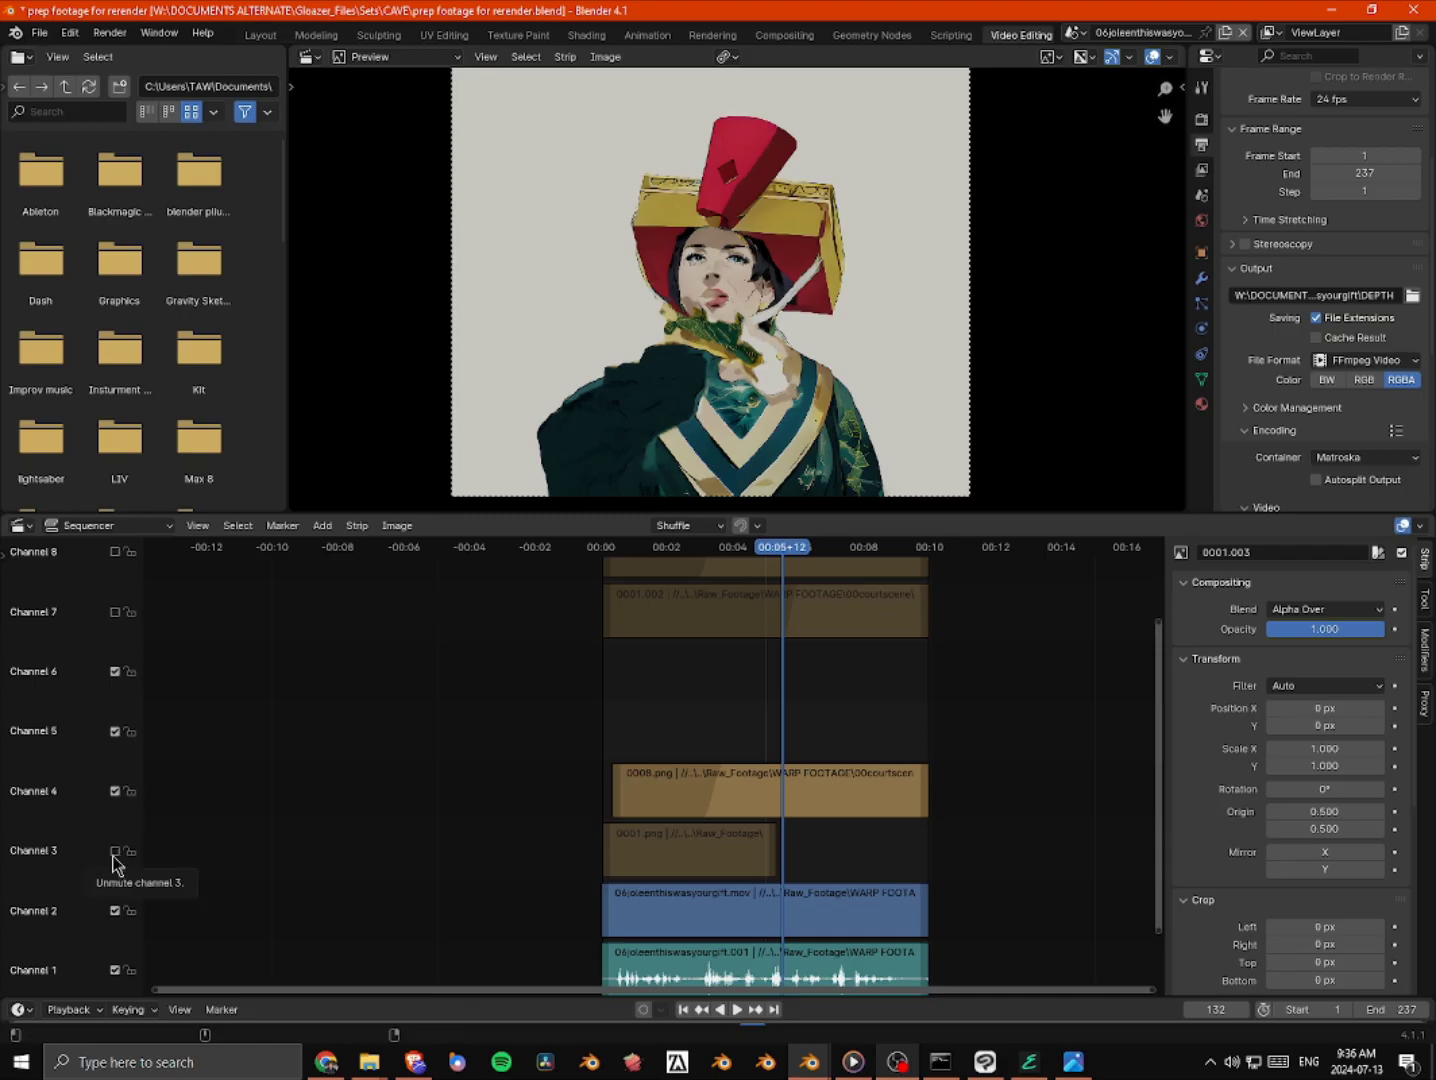
left_click(114, 853)
Enable the 0001.002 strip in channel 7 and preview the result from frame 132 through frames 176 and 162
left_click_drag(1159, 658, 1170, 590)
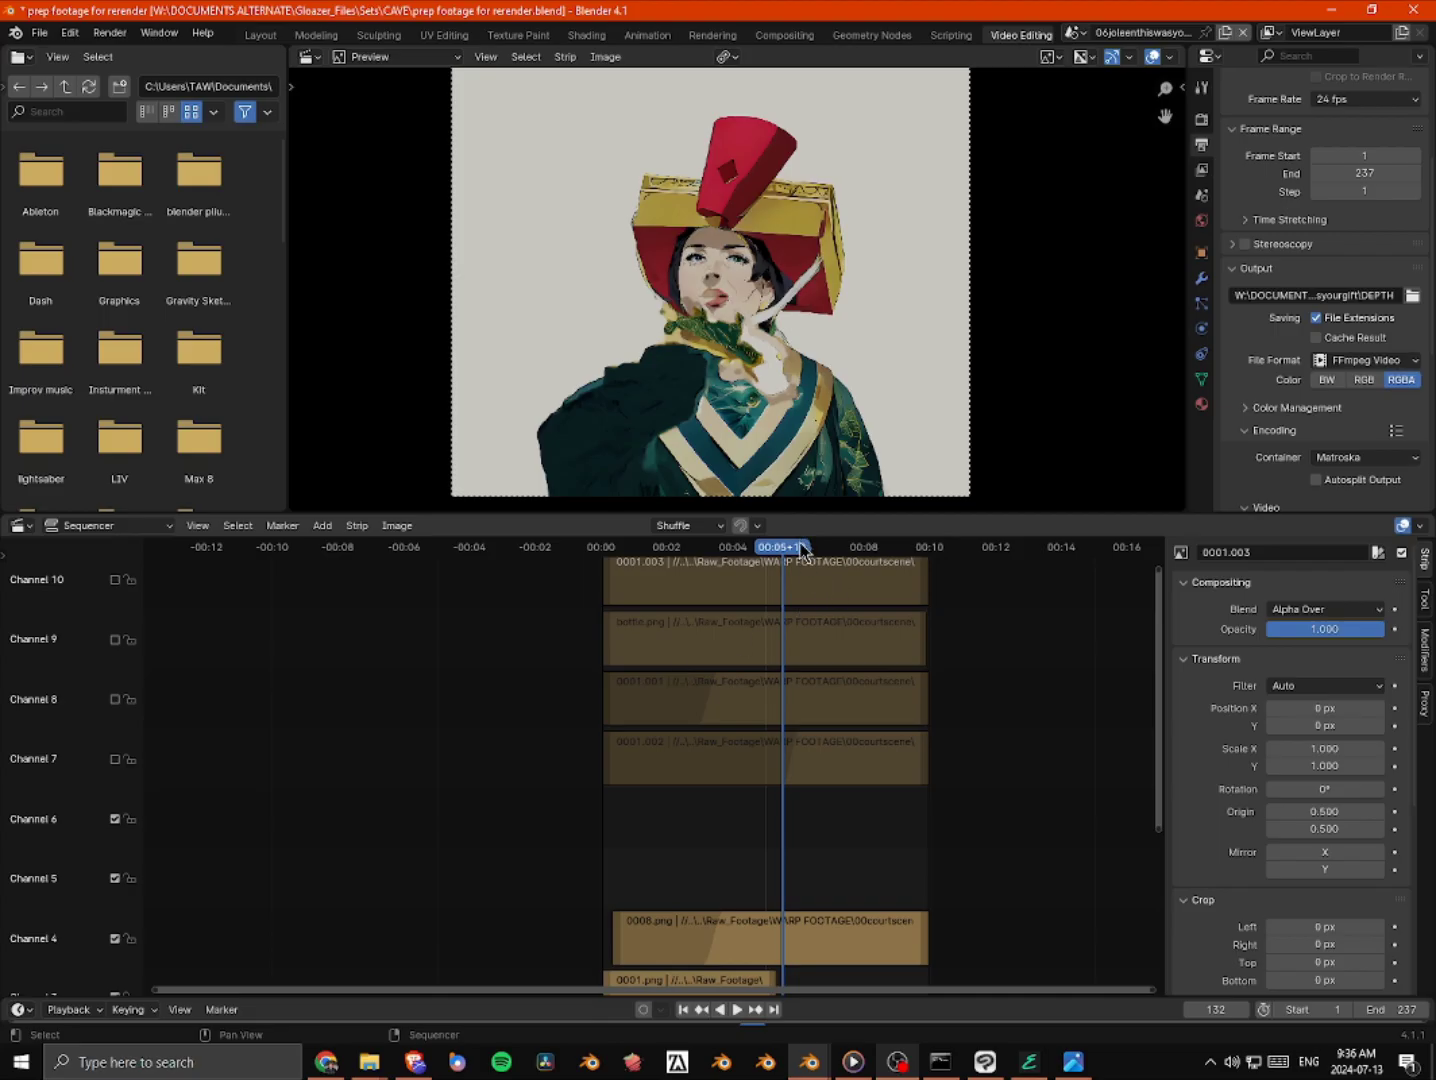
key("space")
key("space")
left_click(114, 759)
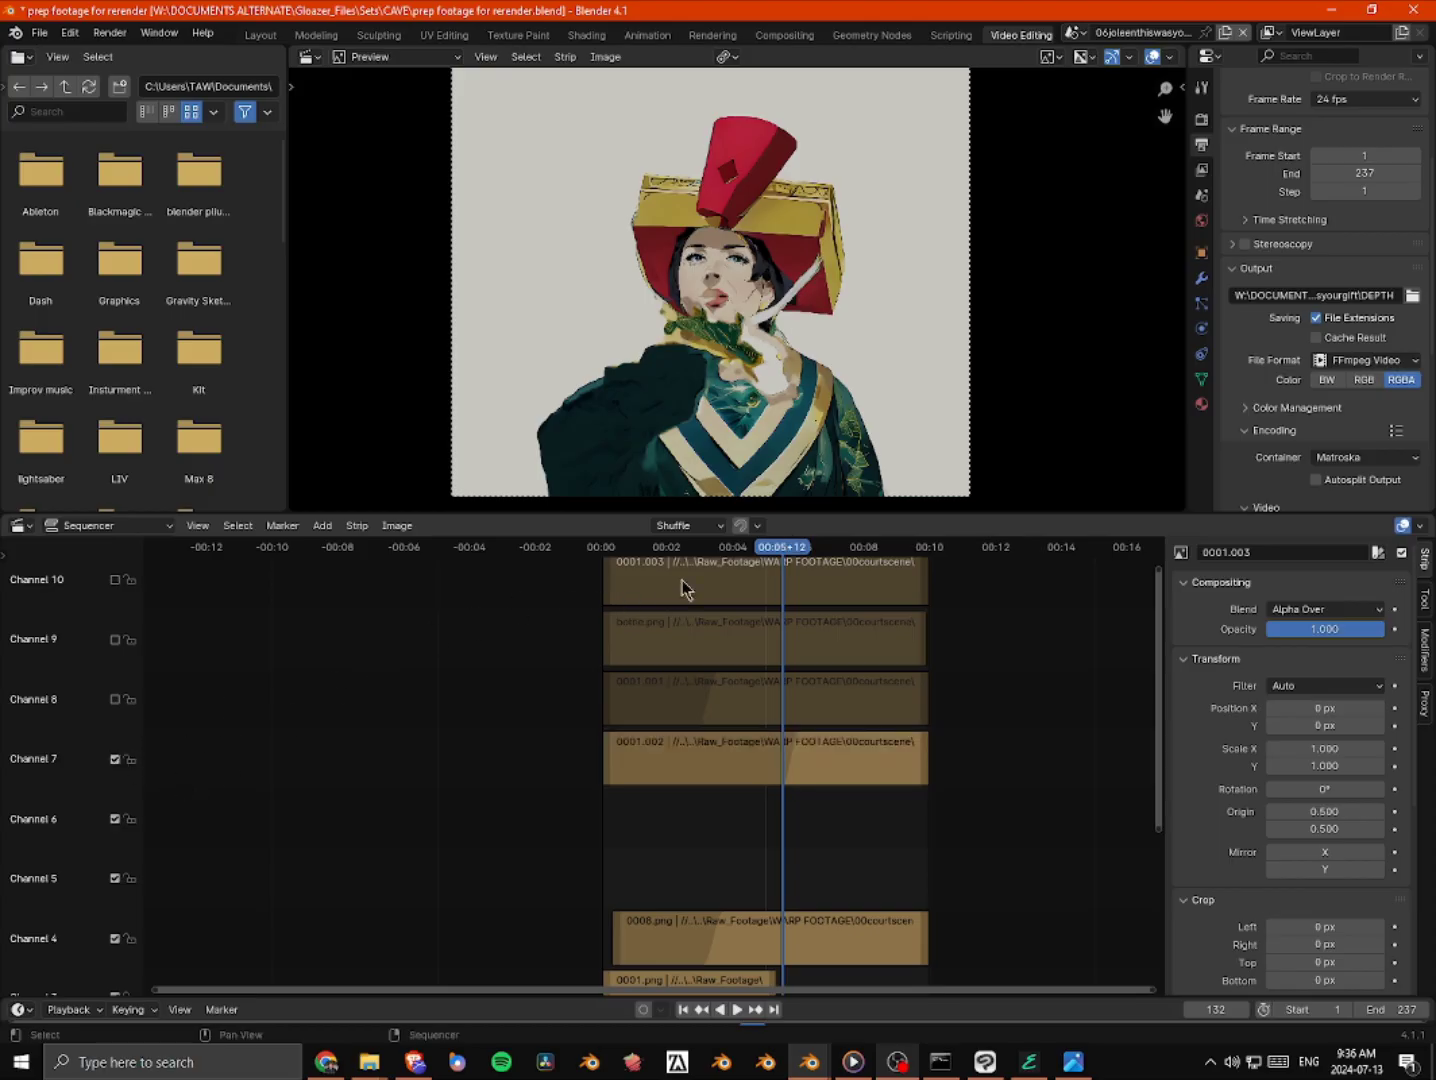
left_click_drag(800, 552, 861, 552)
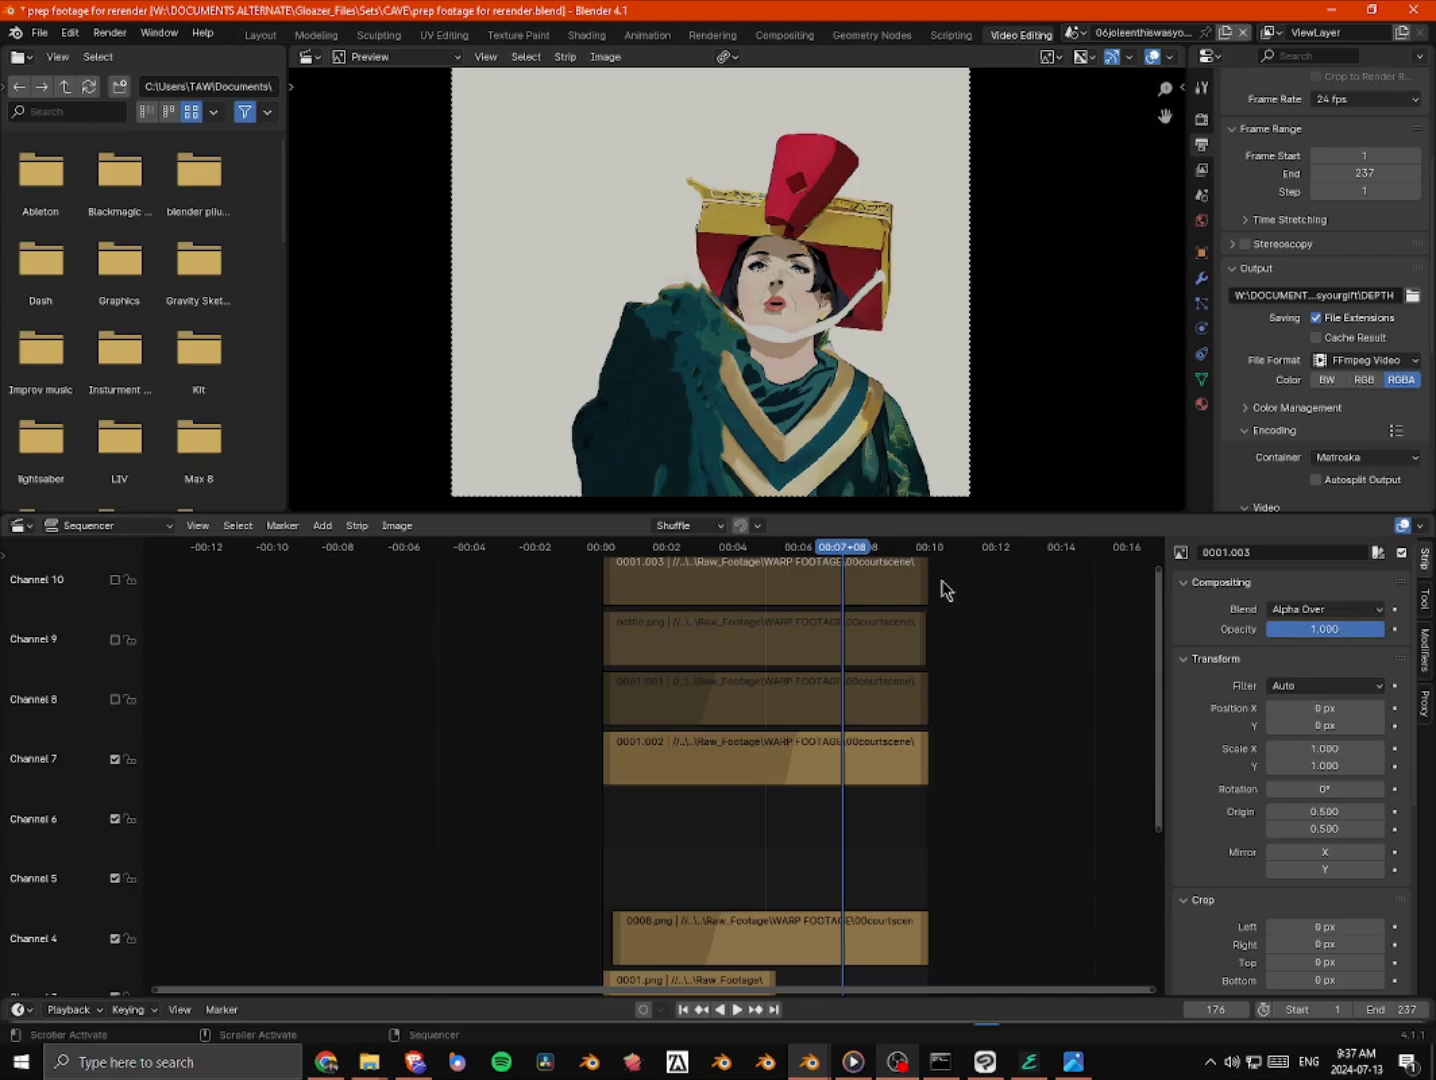
key("space")
mouse_move(843, 563)
left_mouse_down()
mouse_move(763, 551)
mouse_move(824, 557)
left_mouse_up()
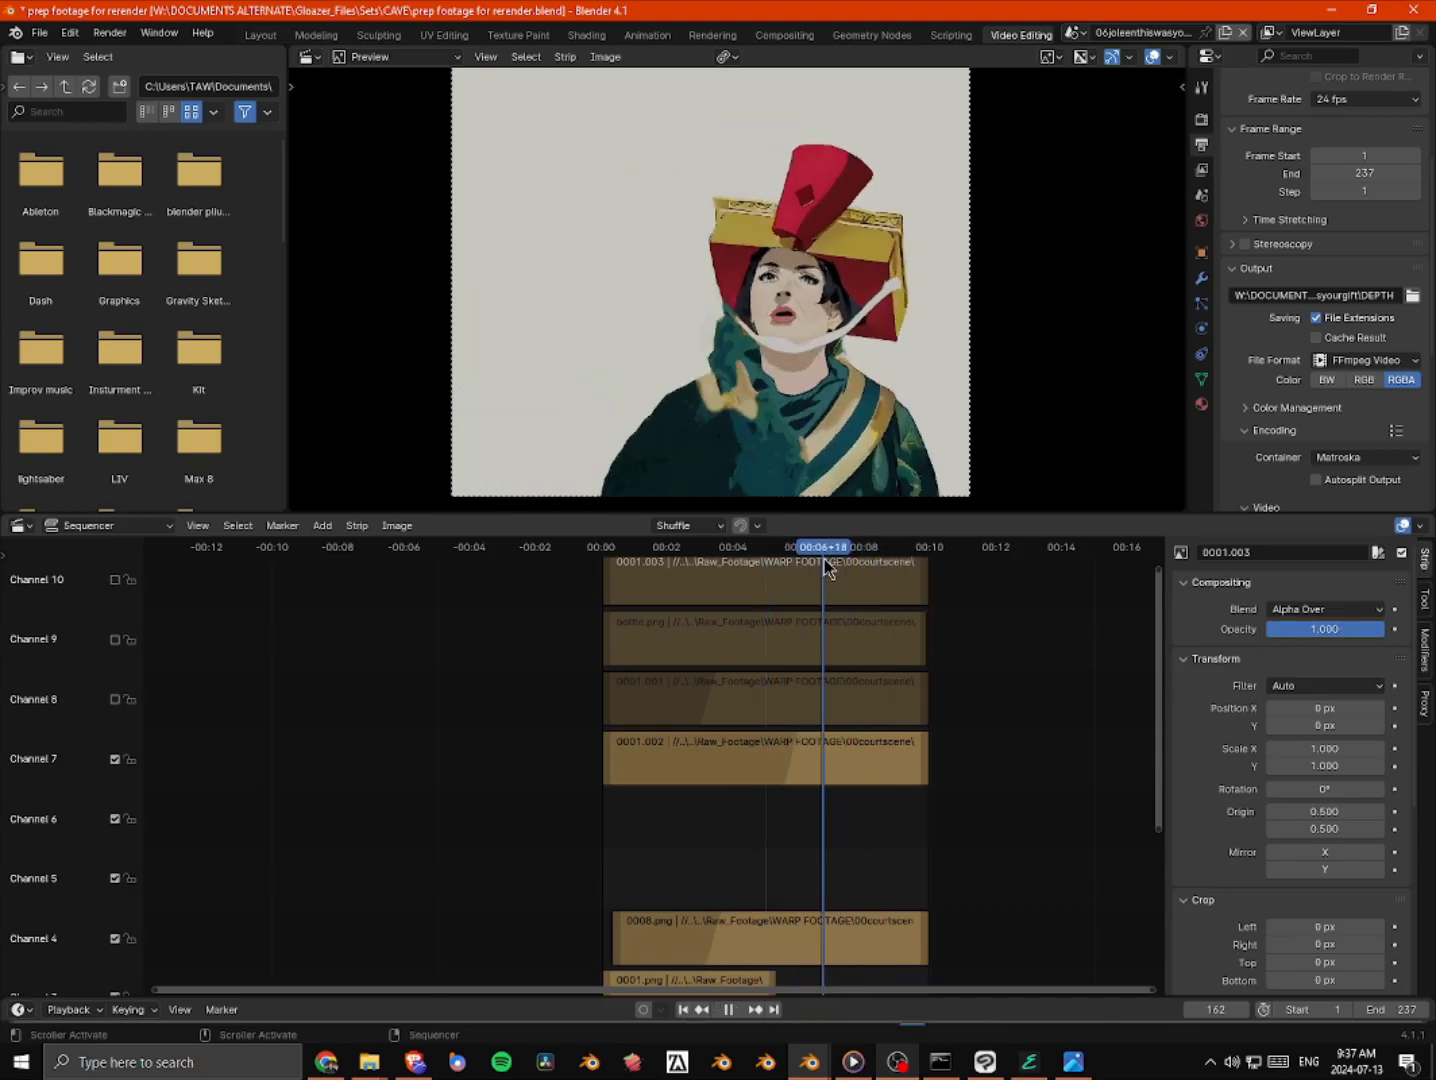
Enable the 0001.001 strip in channel 8 and scrub the restyled footage back to frame 113
left_click(115, 699)
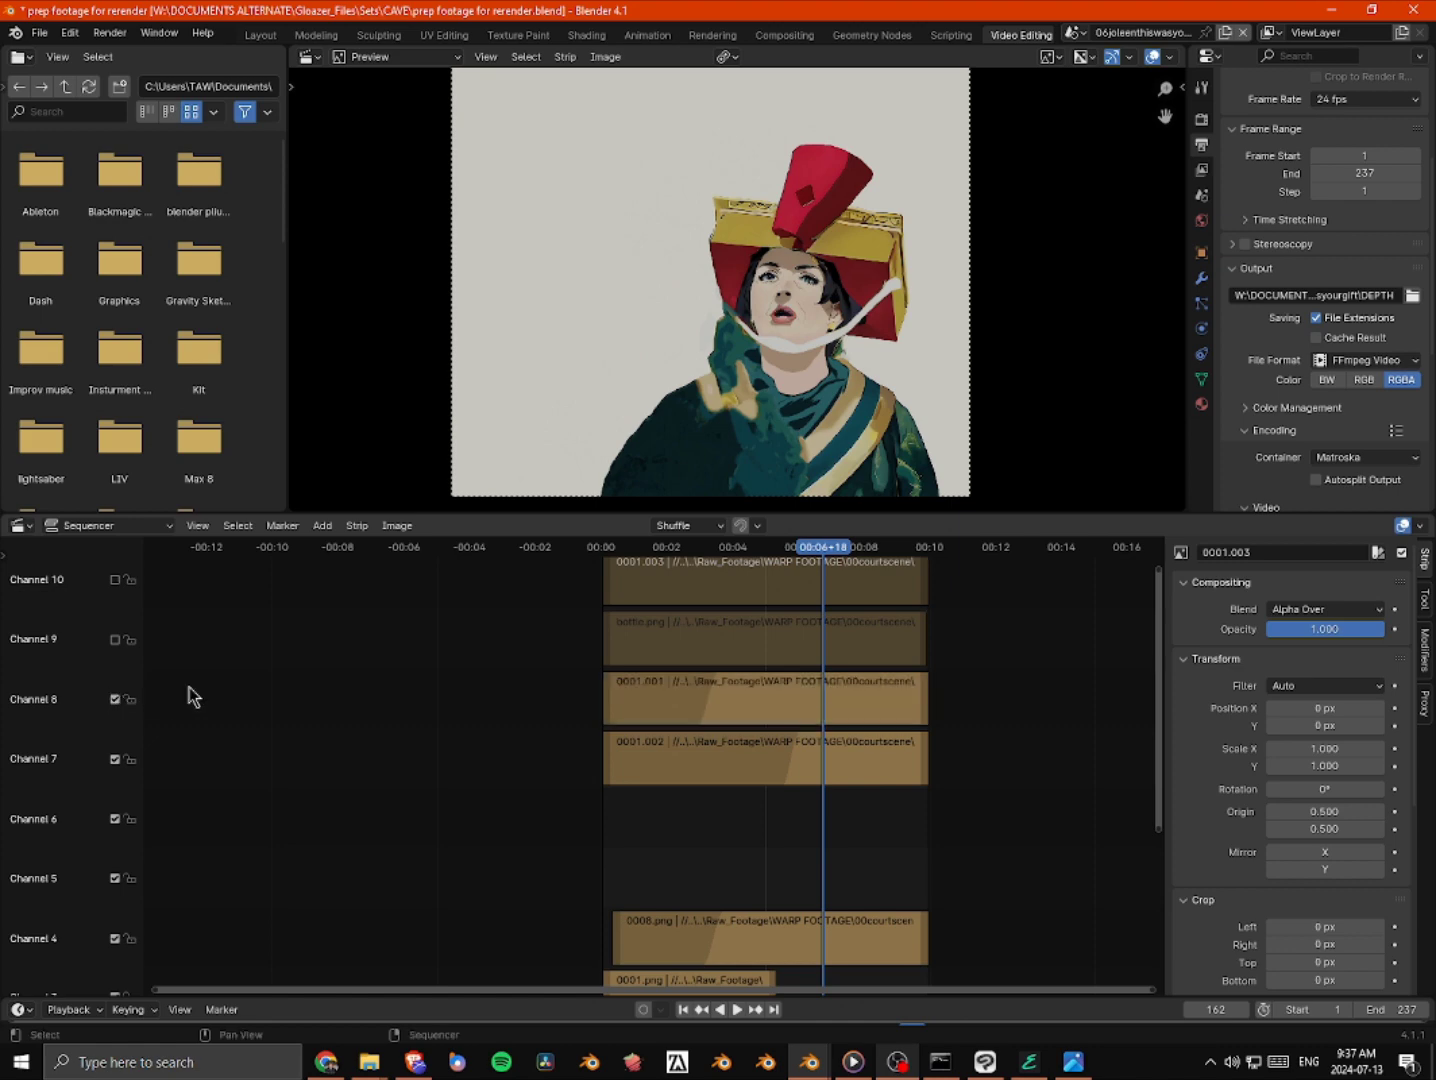
left_click_drag(848, 560, 797, 557)
mouse_move(766, 570)
left_mouse_down()
mouse_move(800, 568)
mouse_move(738, 565)
mouse_move(757, 565)
left_mouse_up()
Enable the bottle.png strip in channel 9 and play the footage with the bottle through to frame 149
left_click(115, 639)
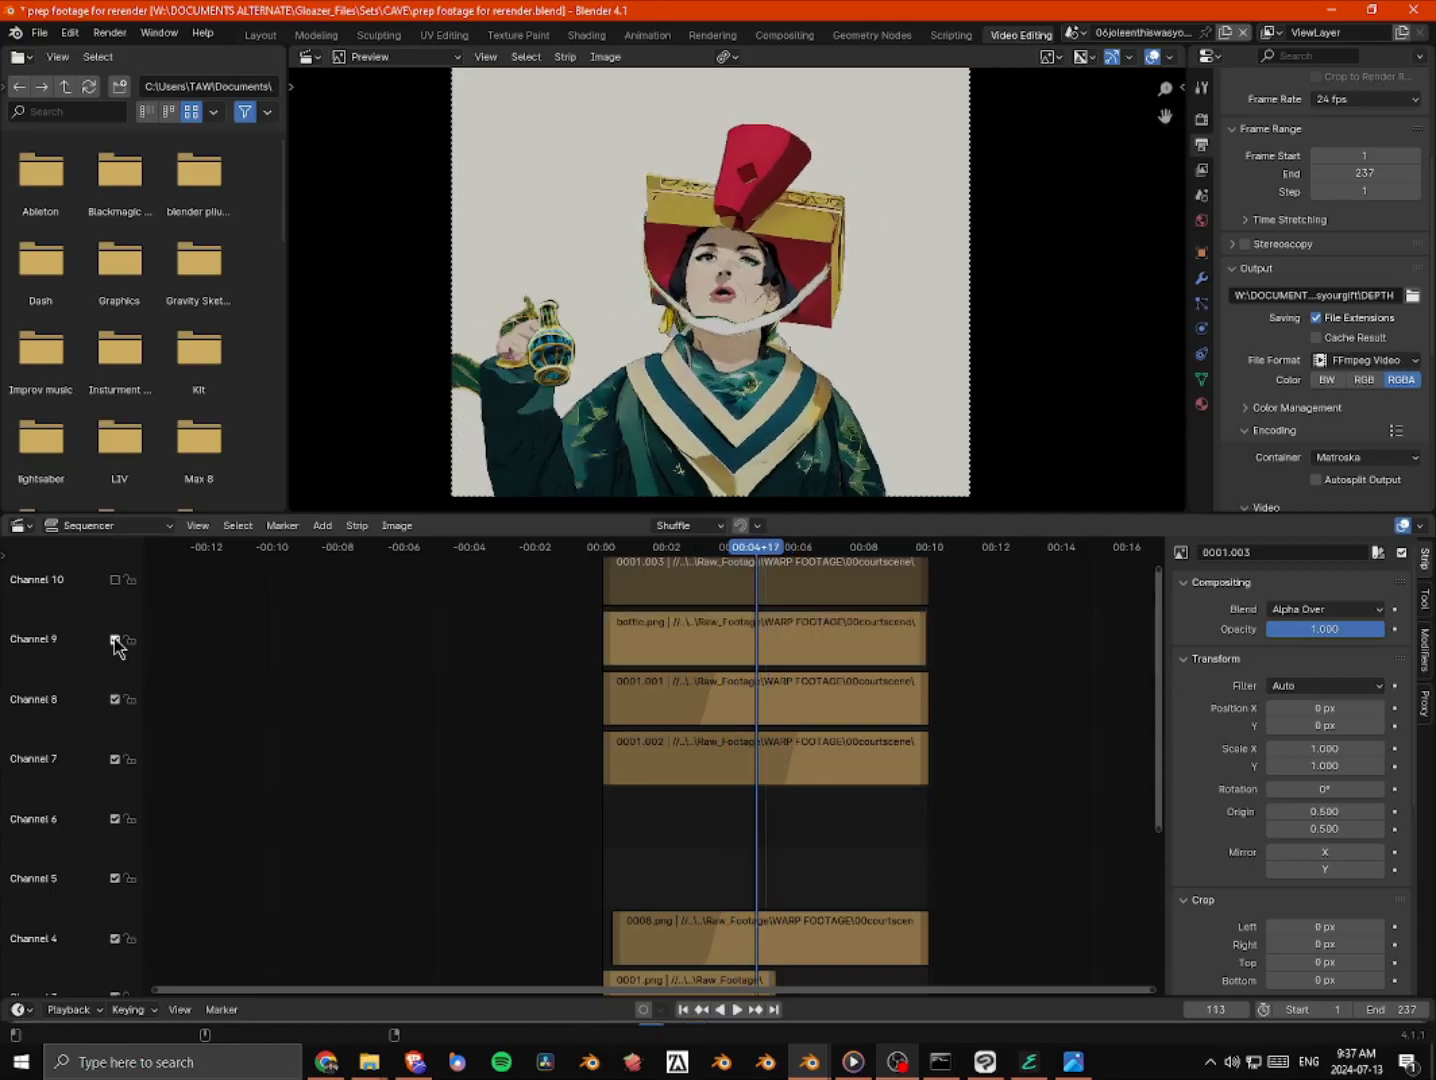
scroll(1132, 578, "up", 2, "shift")
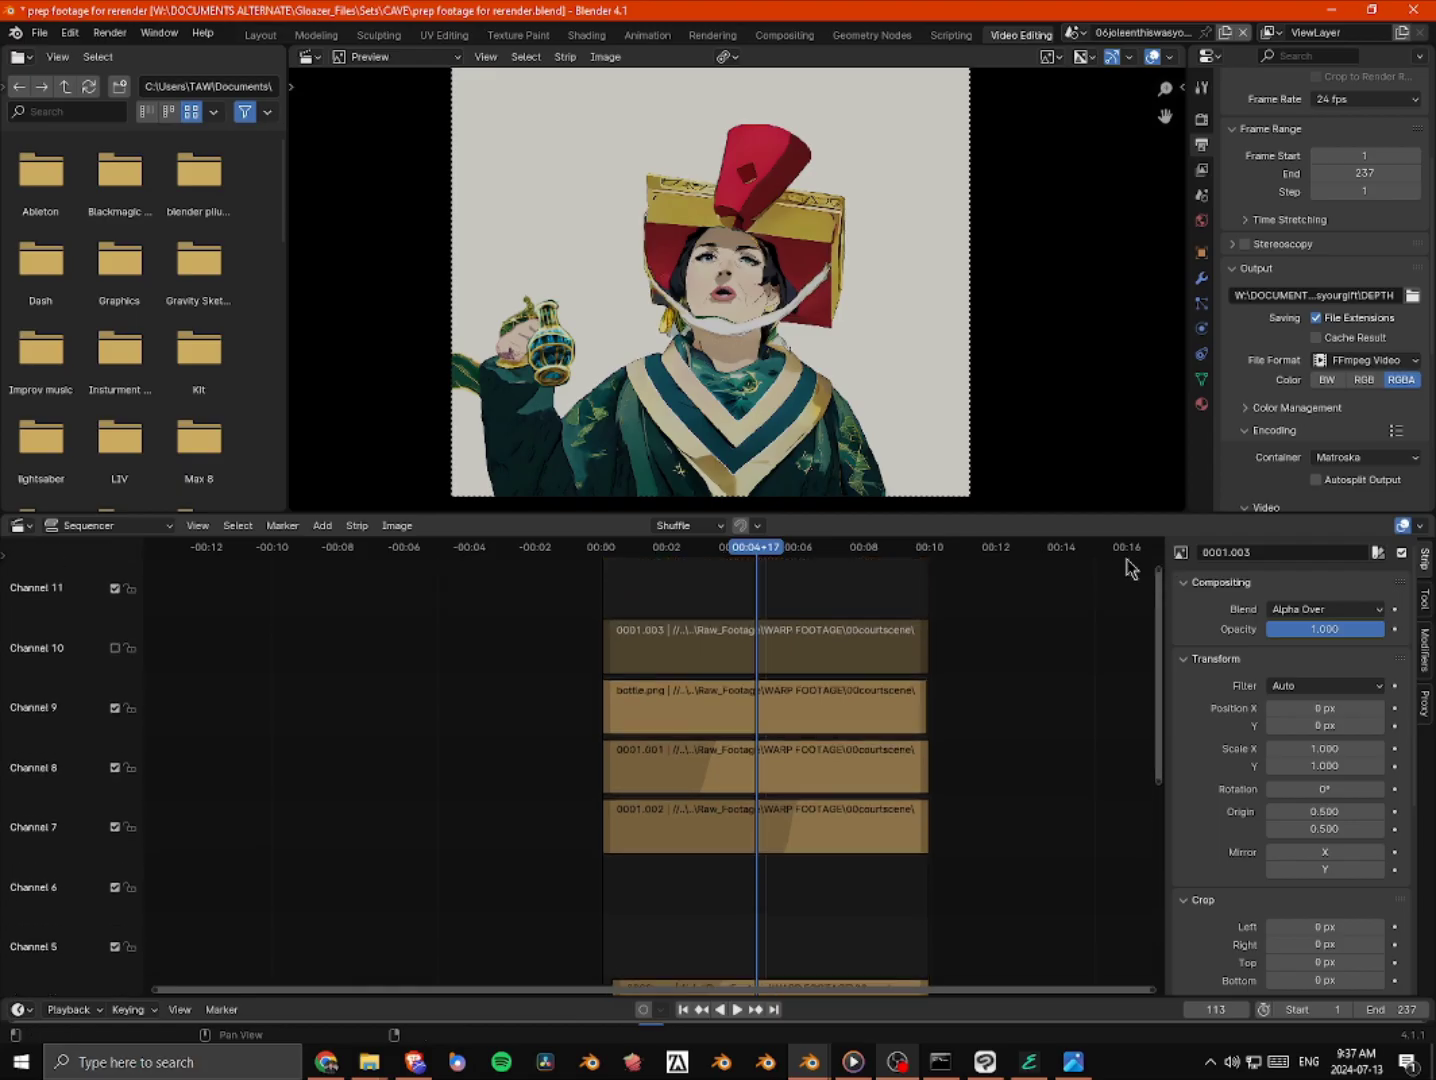
key("space")
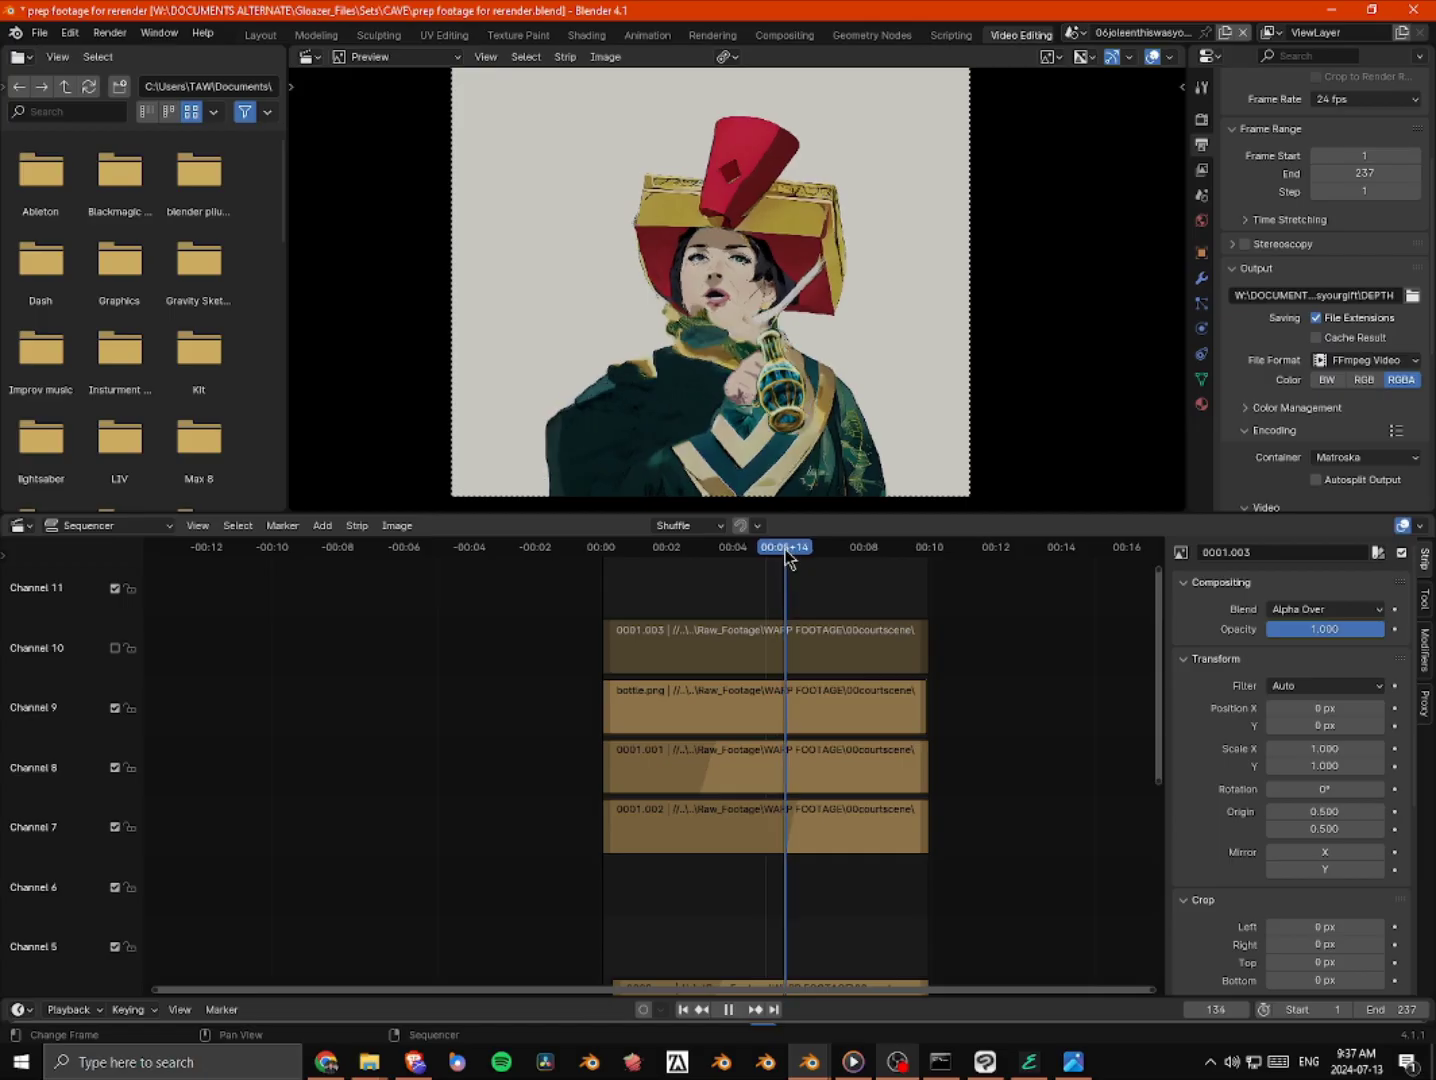
key("space")
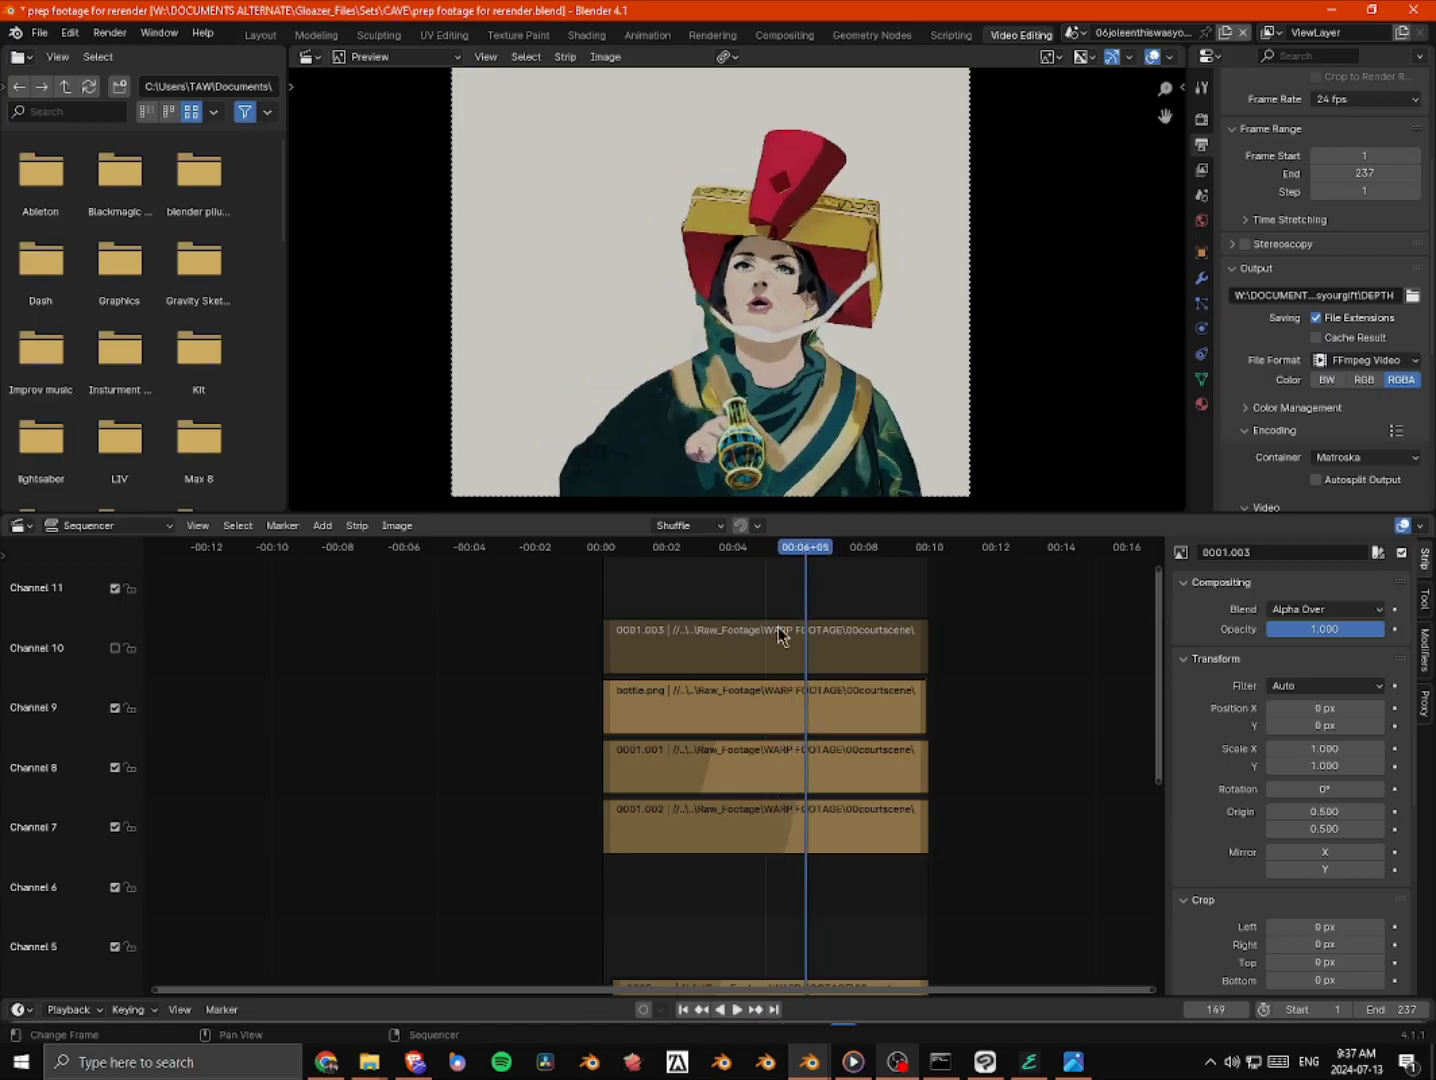
Try repositioning the bottle.png image in the preview at frame 149
left_click(718, 708)
key("g")
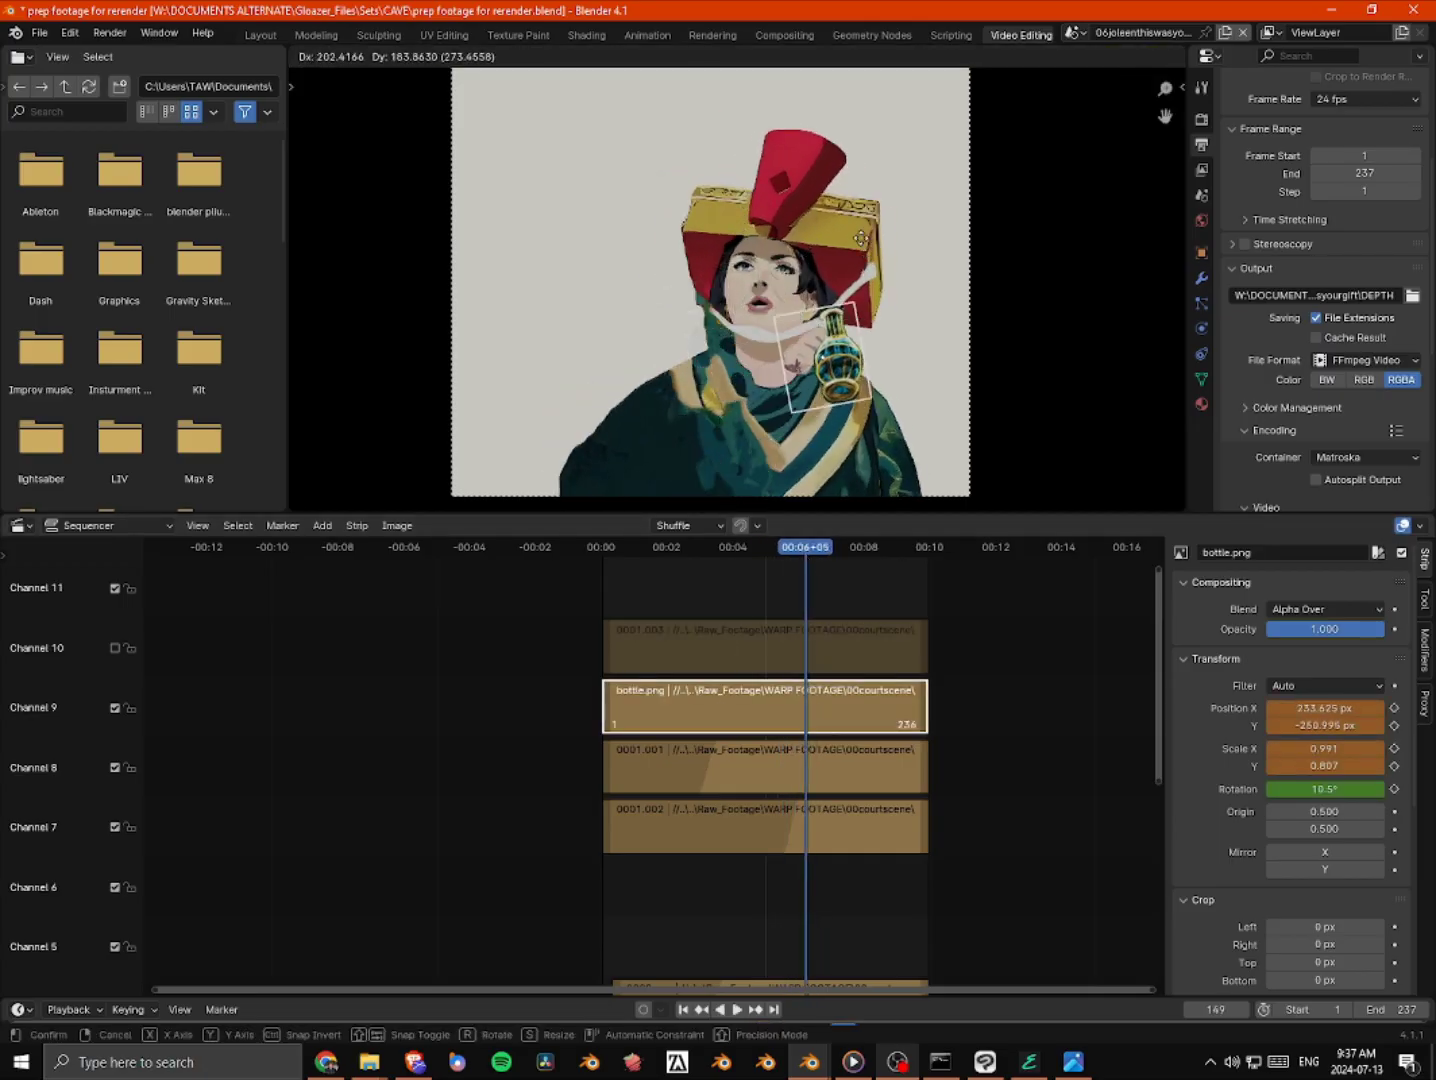
key("Escape")
left_click(955, 641)
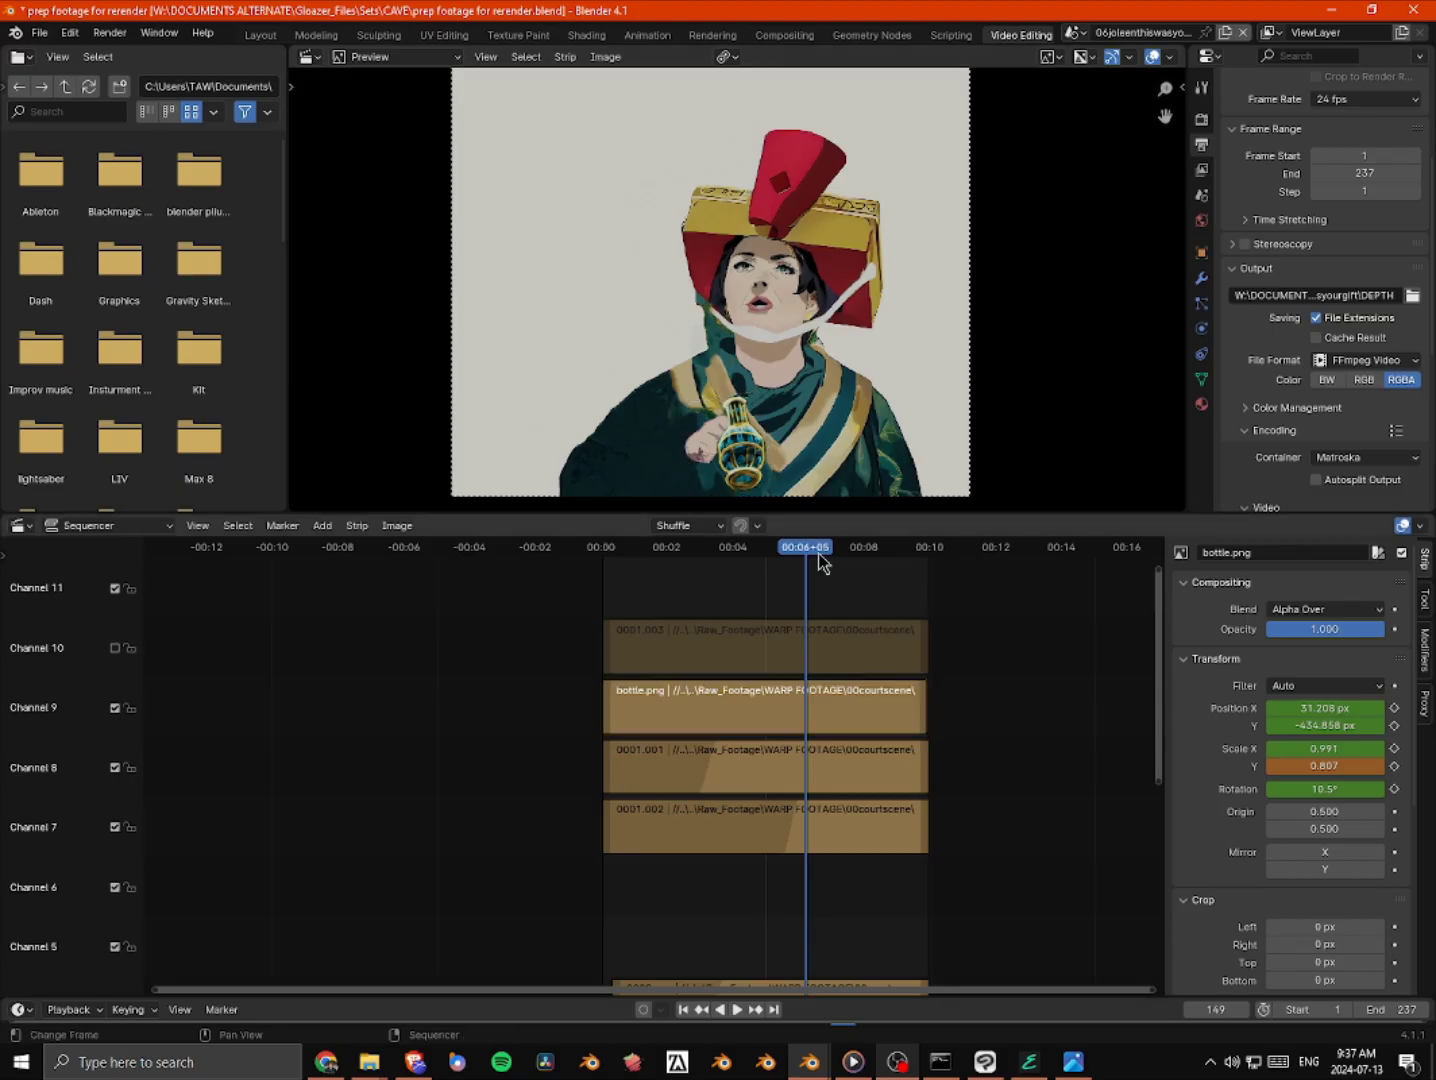
Scrub back to frame 96 and play the restyled footage with the bottle through to frame 154
left_click_drag(818, 553, 725, 608)
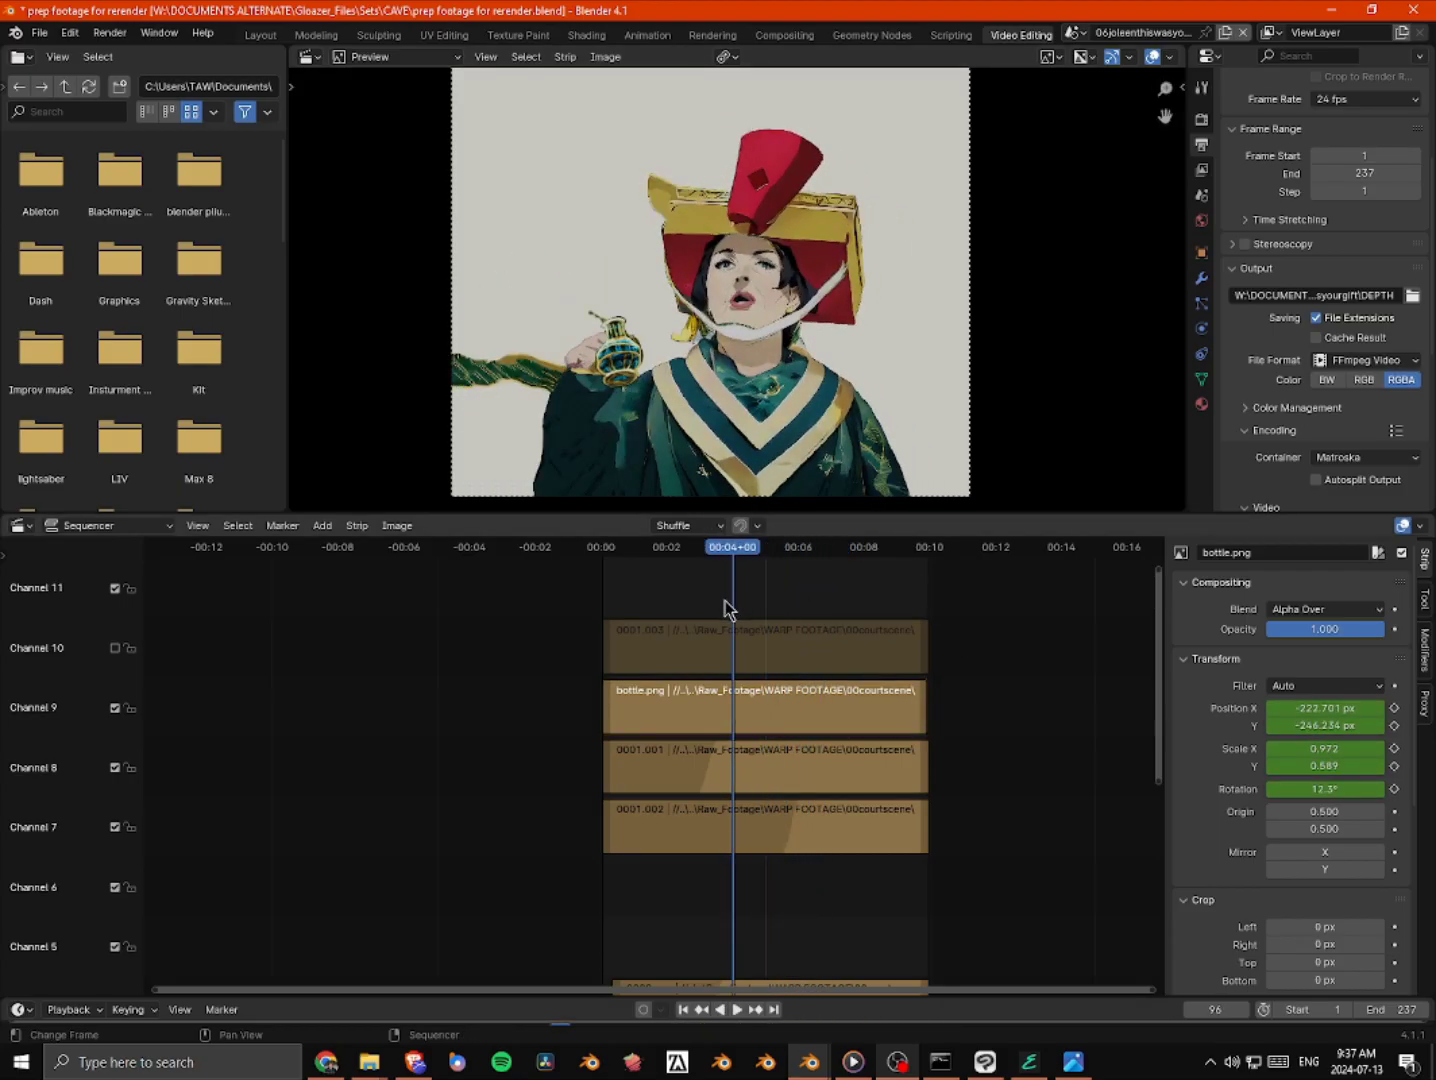
key("space")
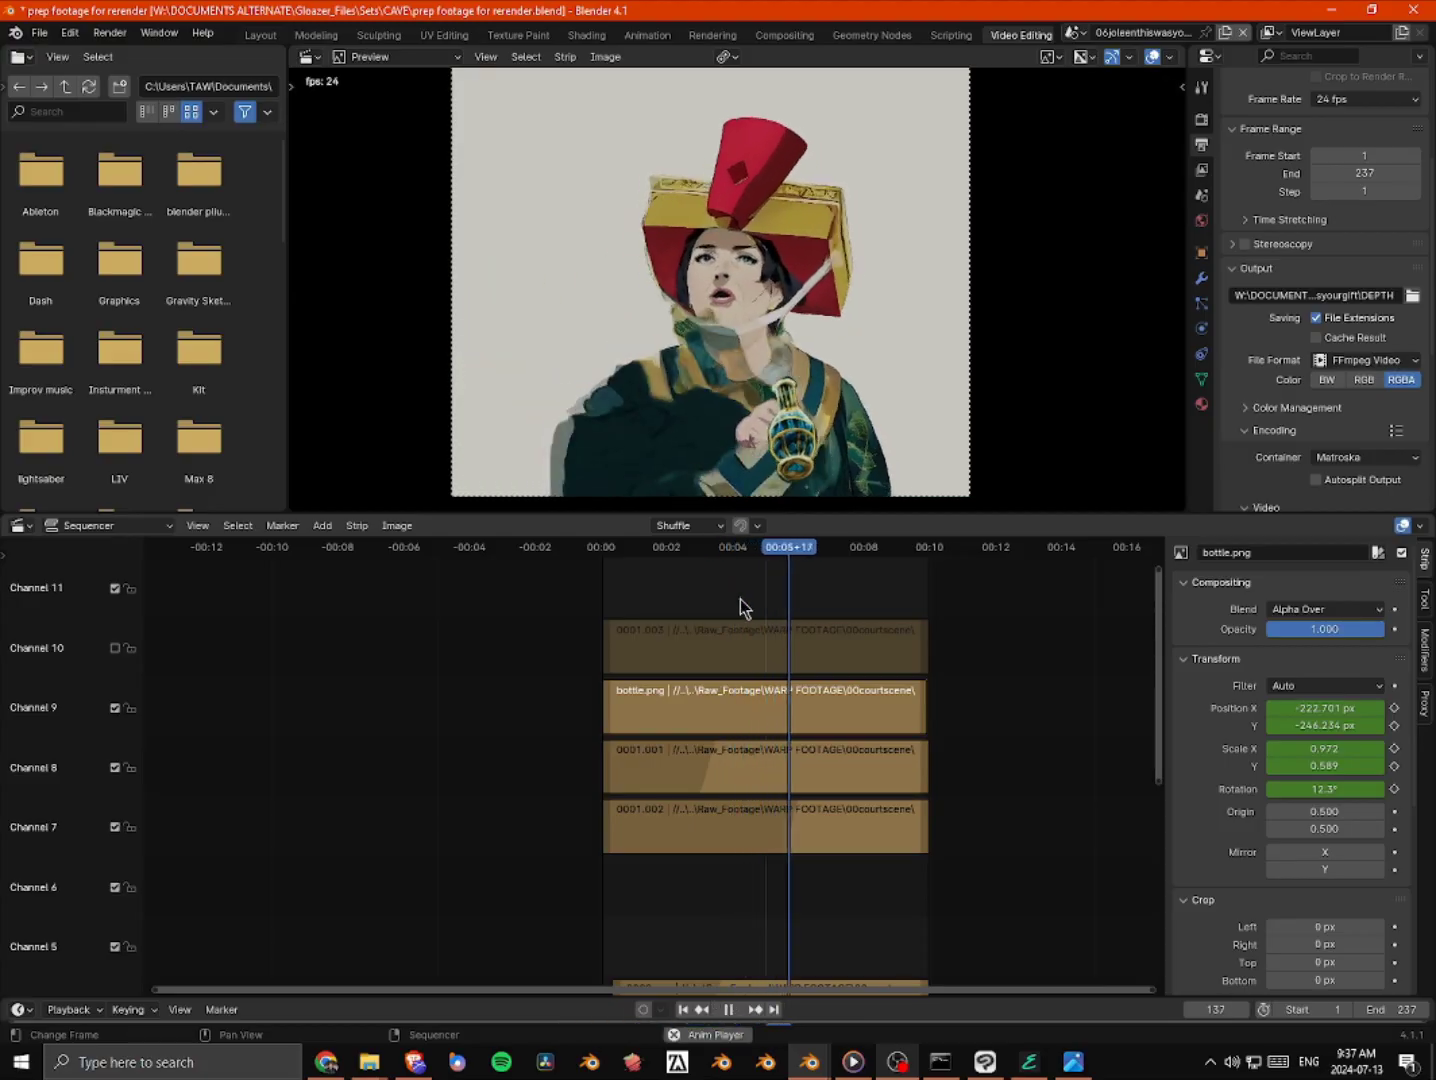
key("space")
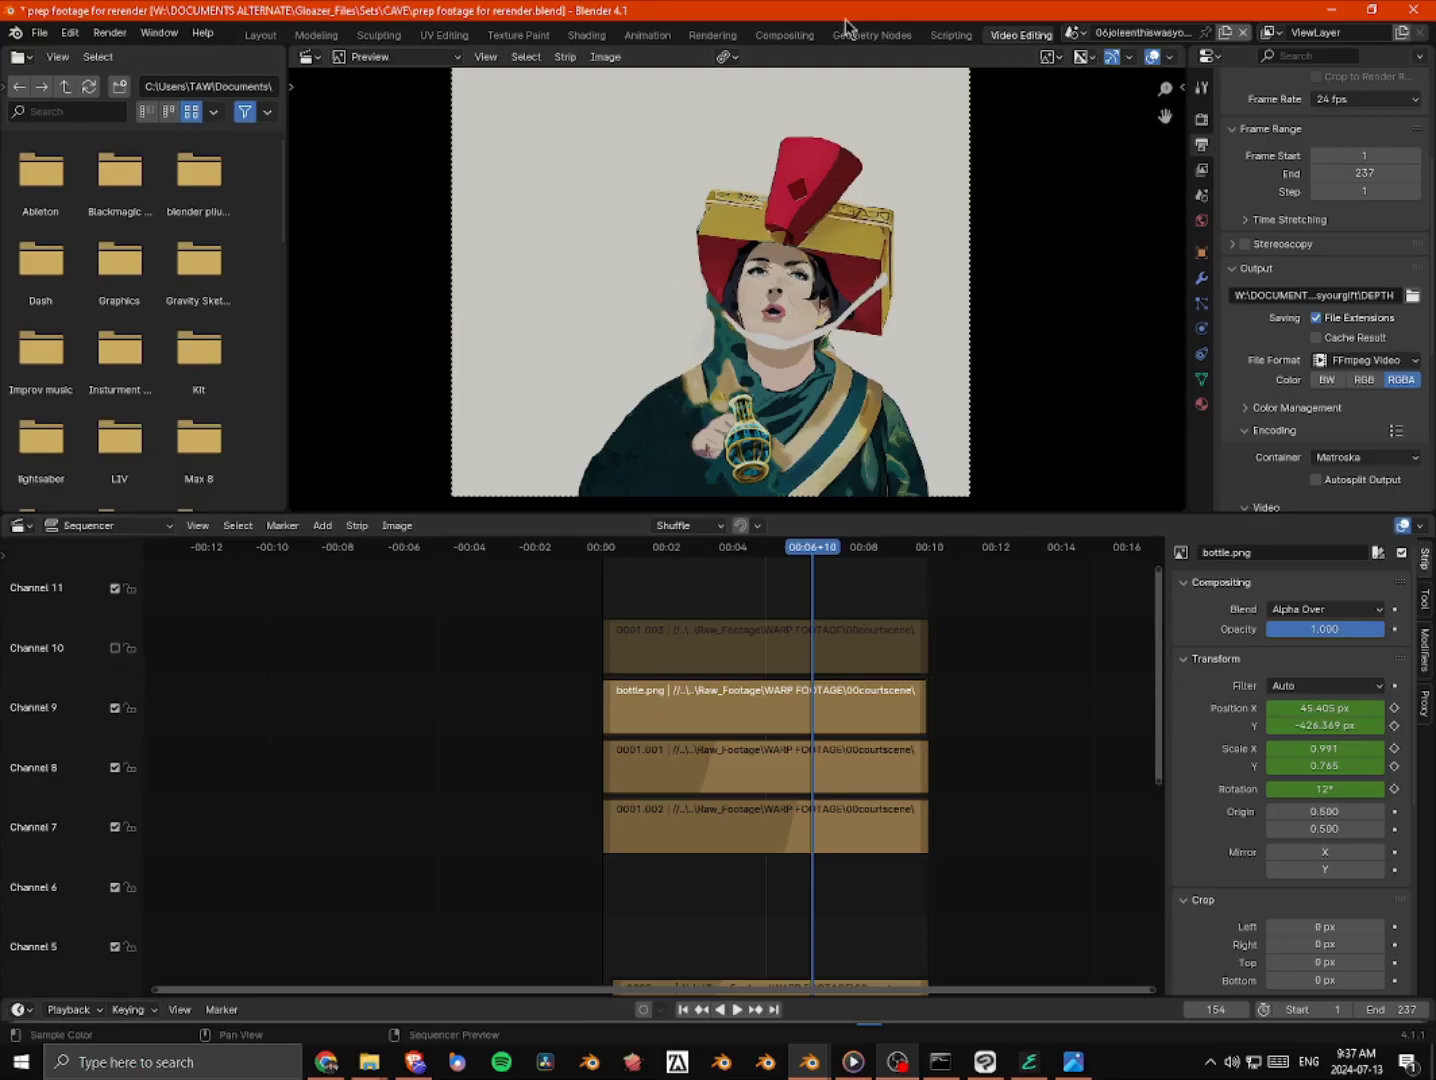
Switch to Scene.001 in the Layout workspace, play the cut-out COMBINED0001-0237 footage to frame 206, and return to frame 1
left_click(1076, 32)
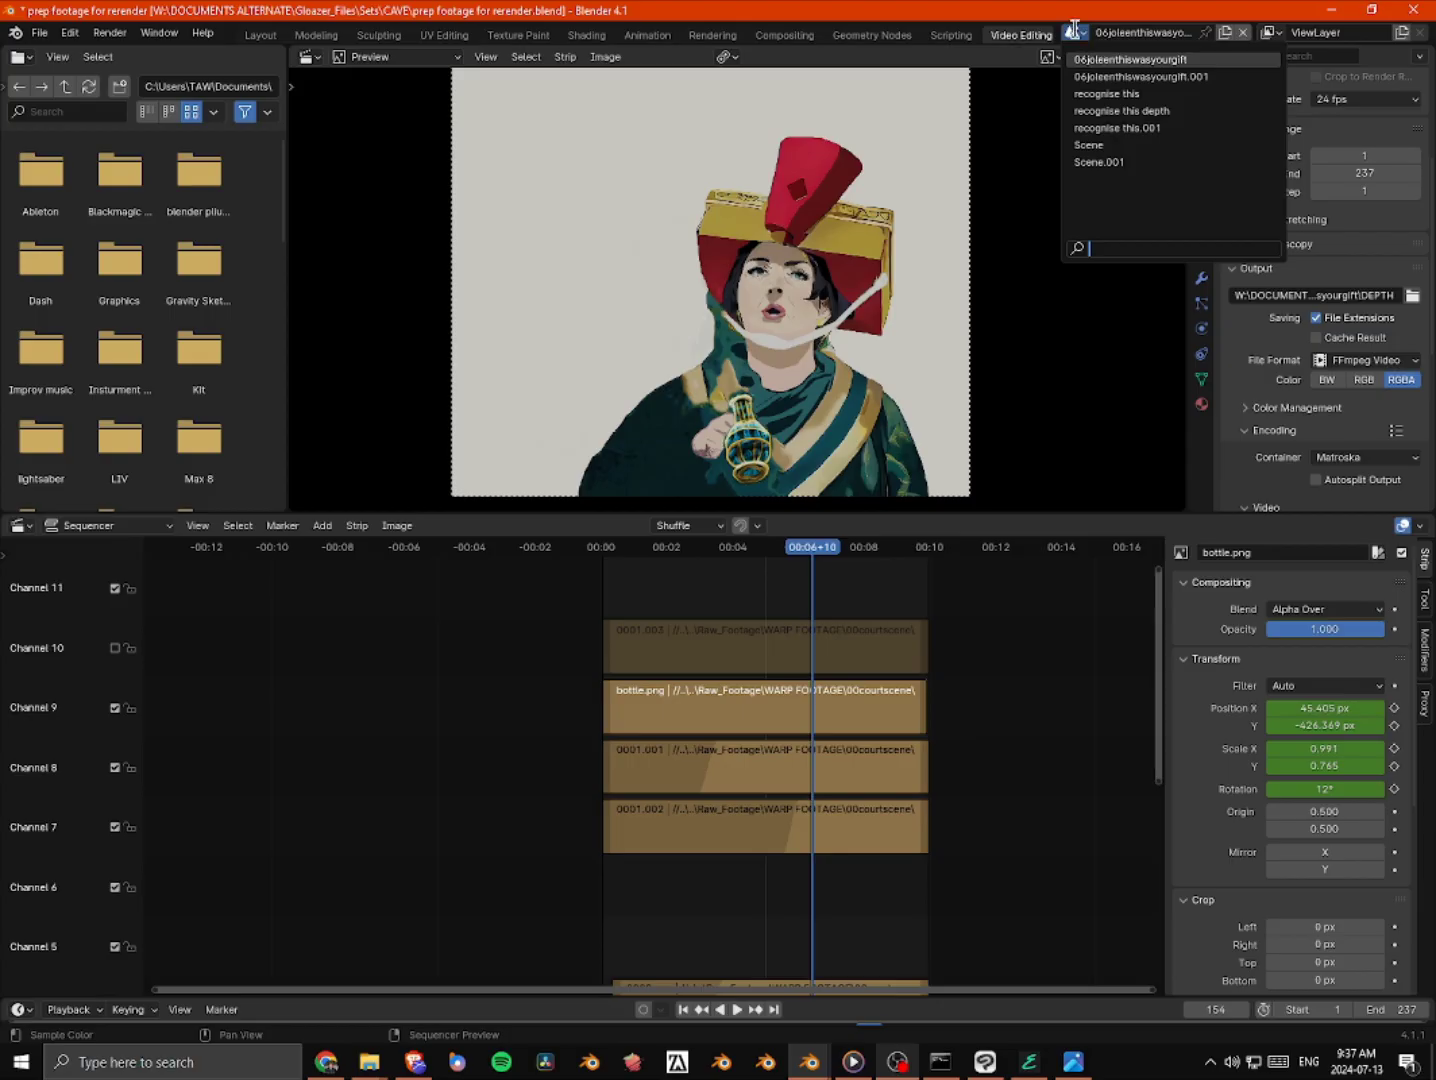
left_click(272, 34)
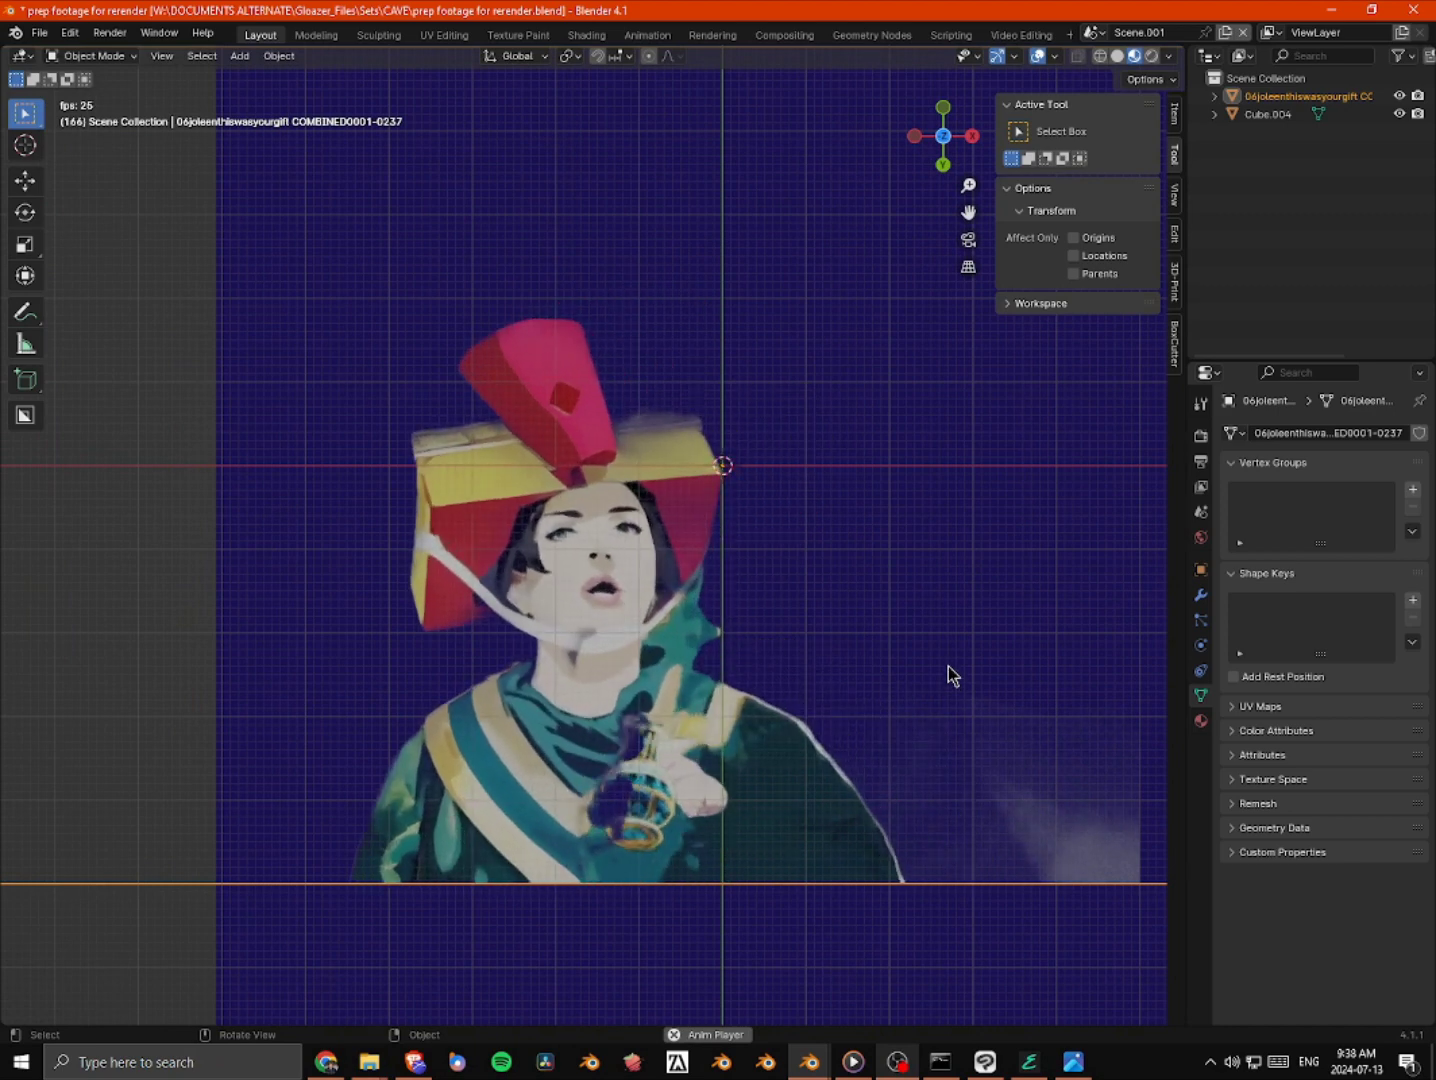
key("space")
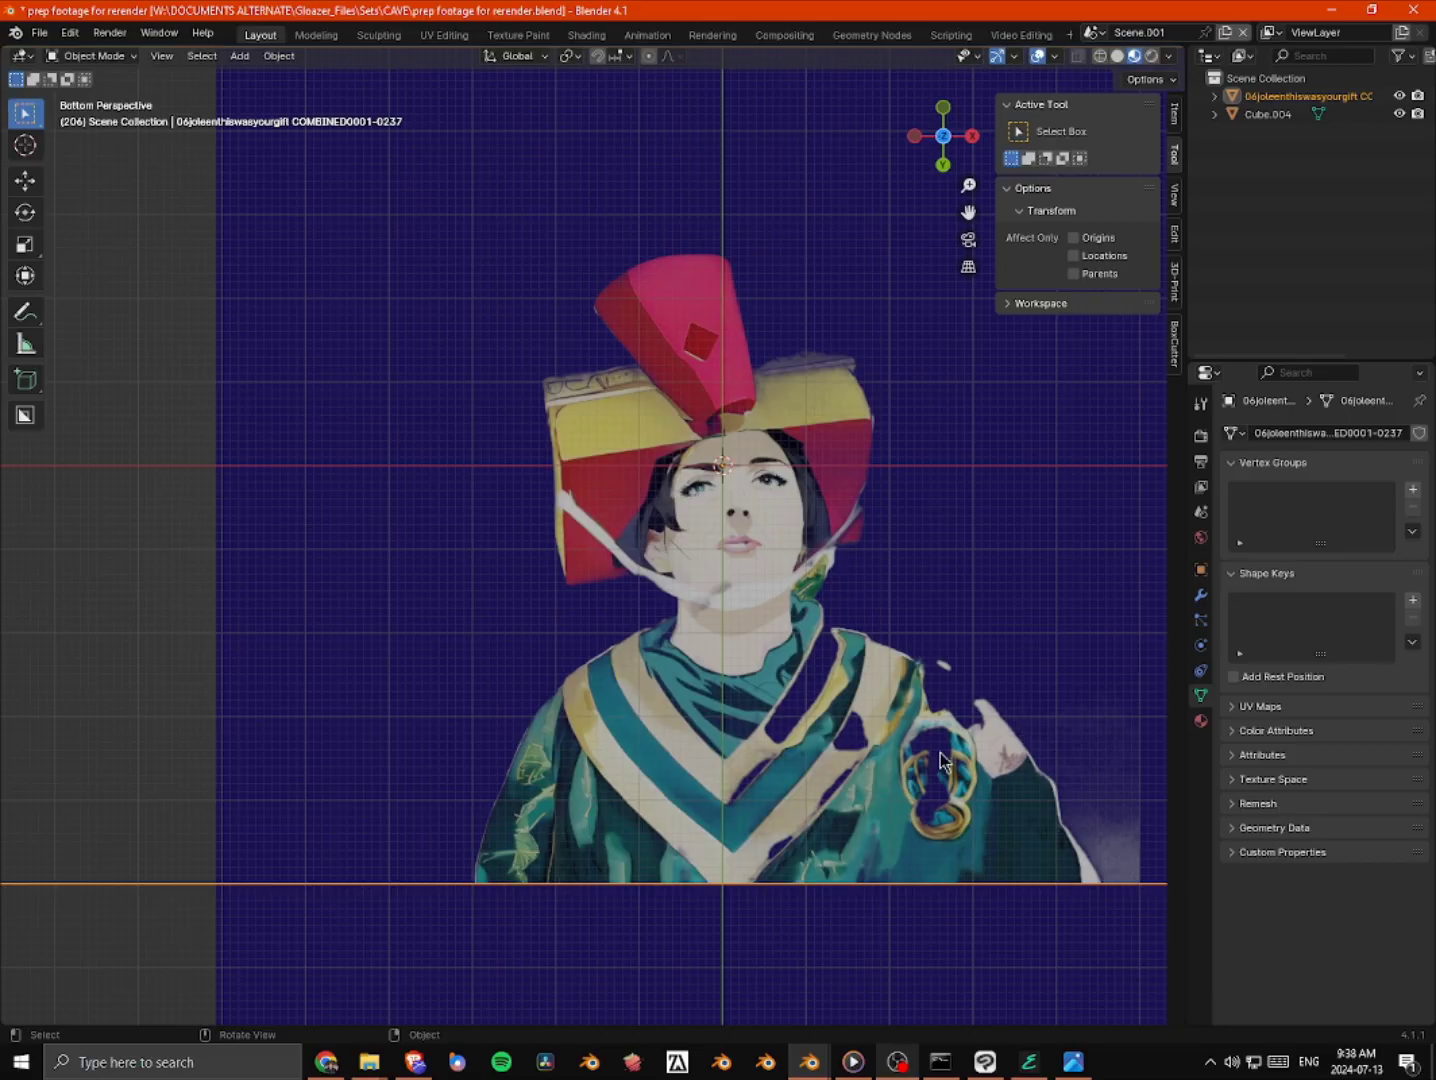
key("shift+Left")
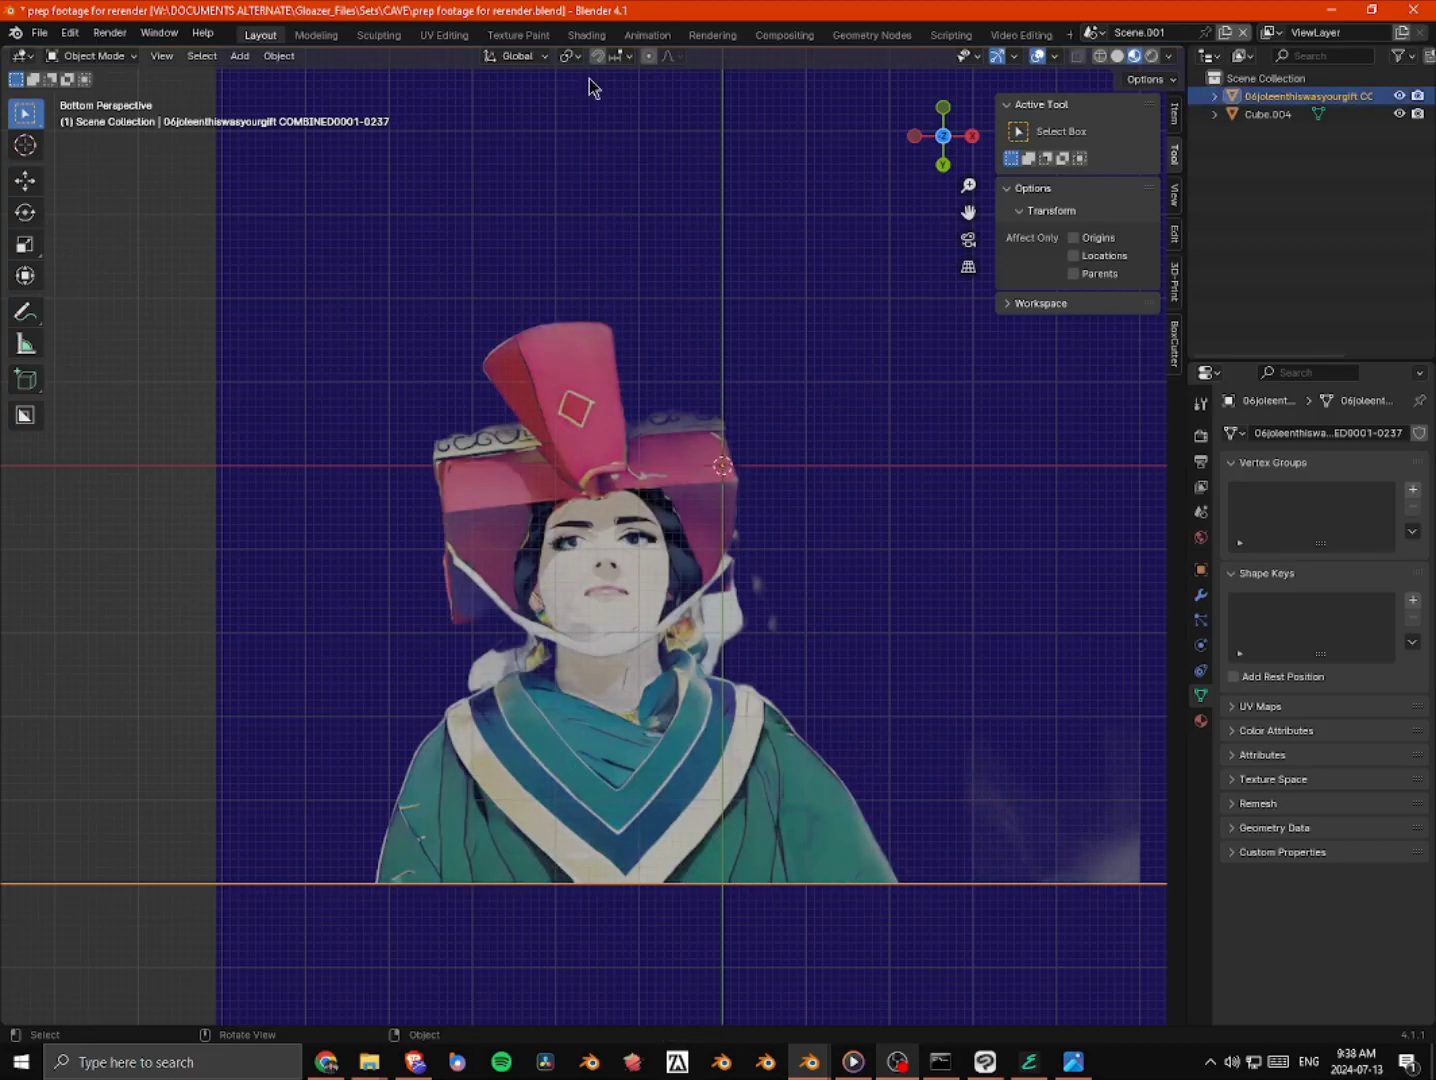
In the Shading workspace, adjust the footage material's RGB Curves with points at 0.5863, 1.0000 and 0.4681, 0.0000 to key out the background
left_click(578, 35)
middle_click_drag(970, 721, 747, 743)
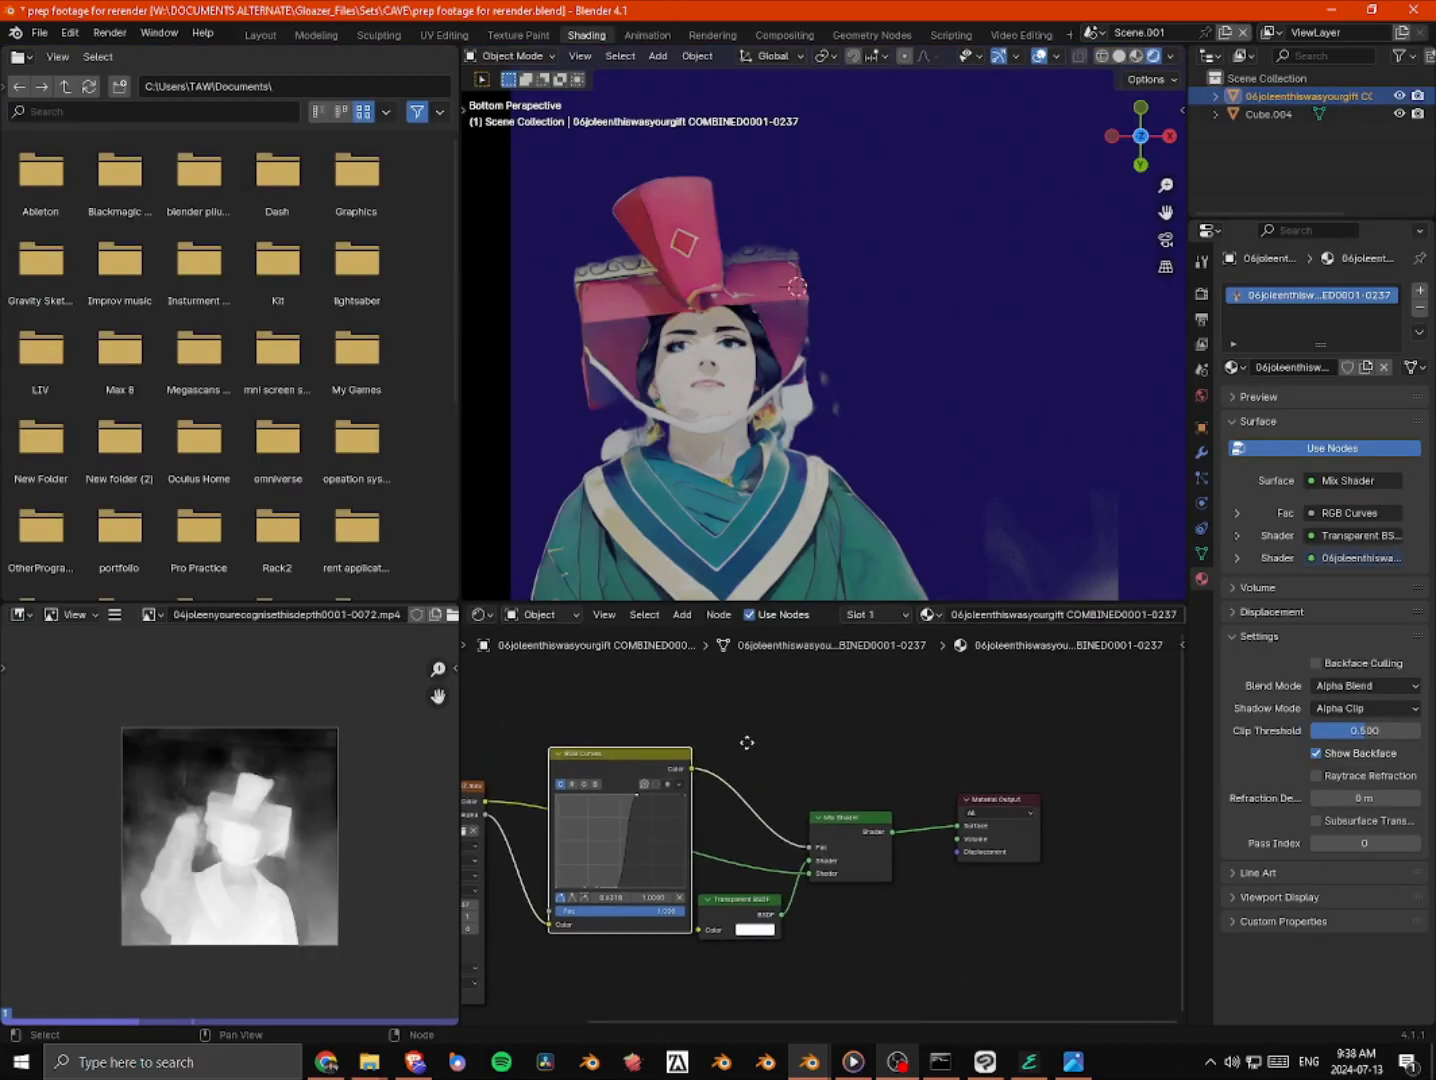
scroll(745, 740, "up", 4)
left_click_drag(1166, 213, 1035, 320)
scroll(901, 426, "up", 3)
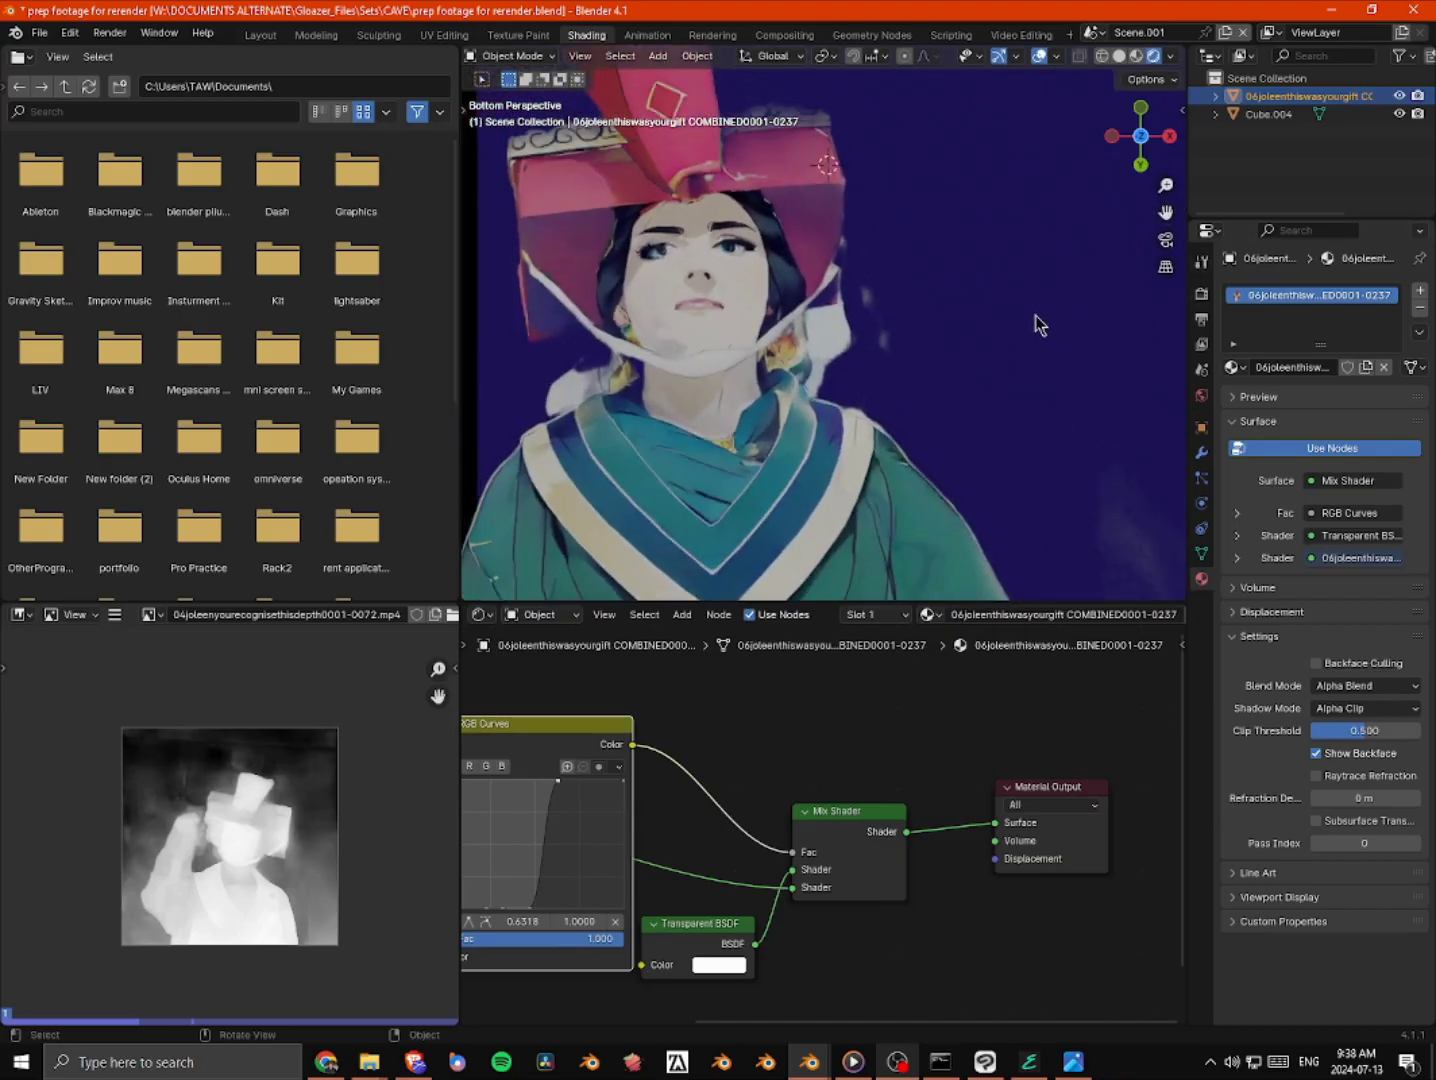
mouse_move(551, 797)
left_mouse_down()
mouse_move(536, 795)
mouse_move(561, 793)
left_mouse_up()
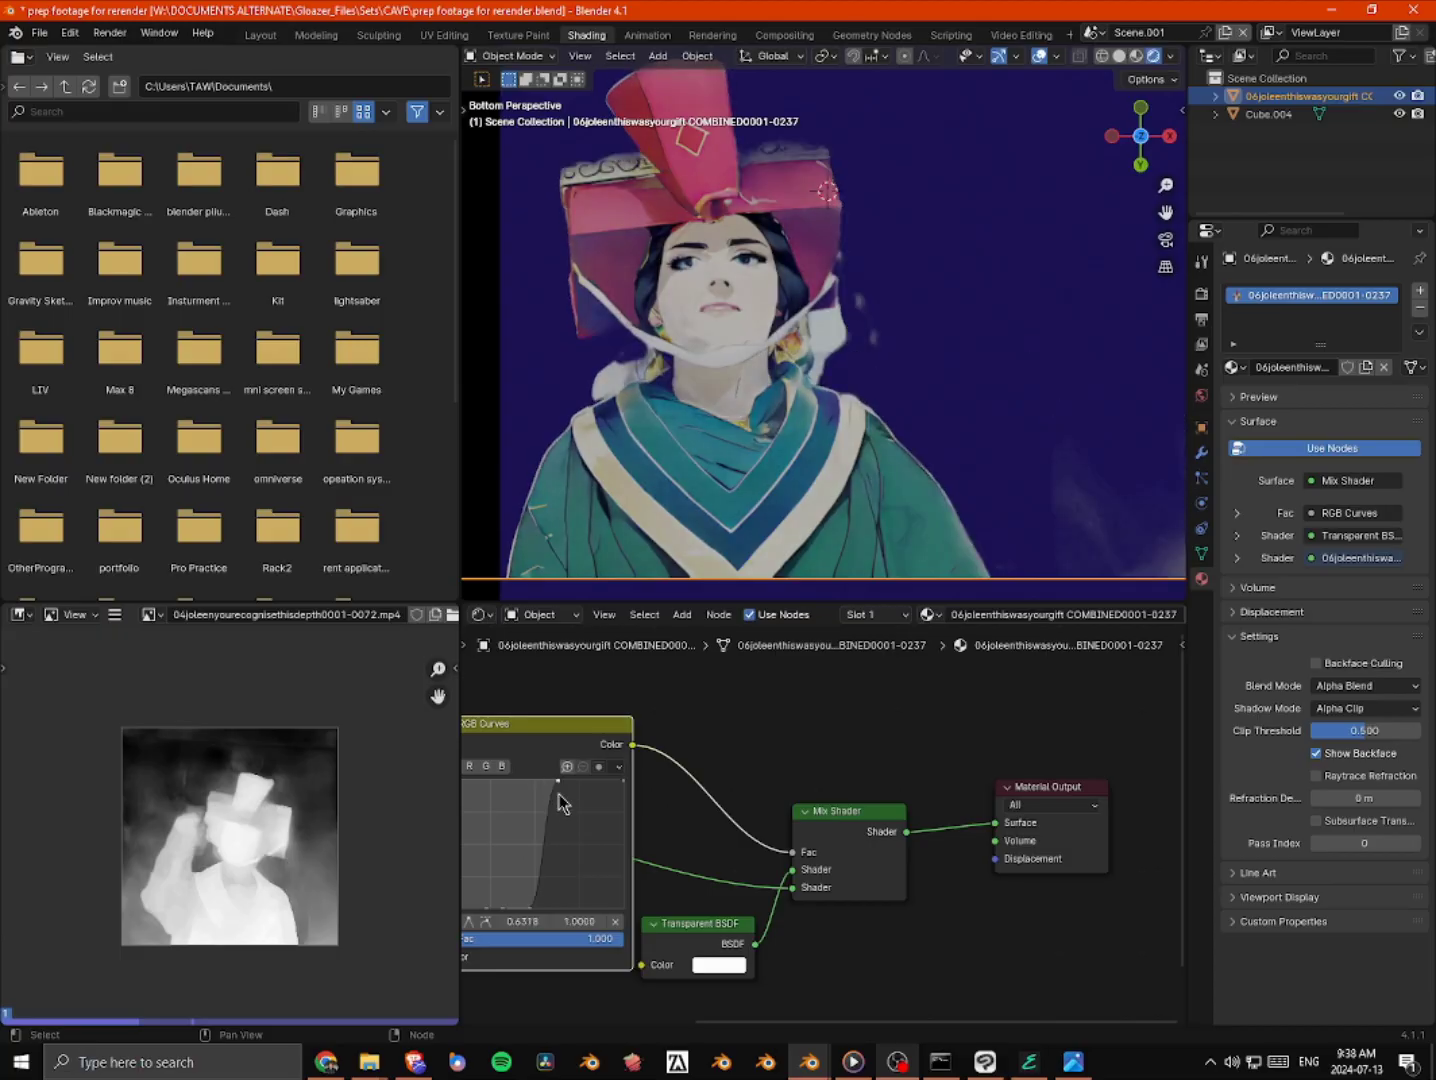
key("KP_Decimal")
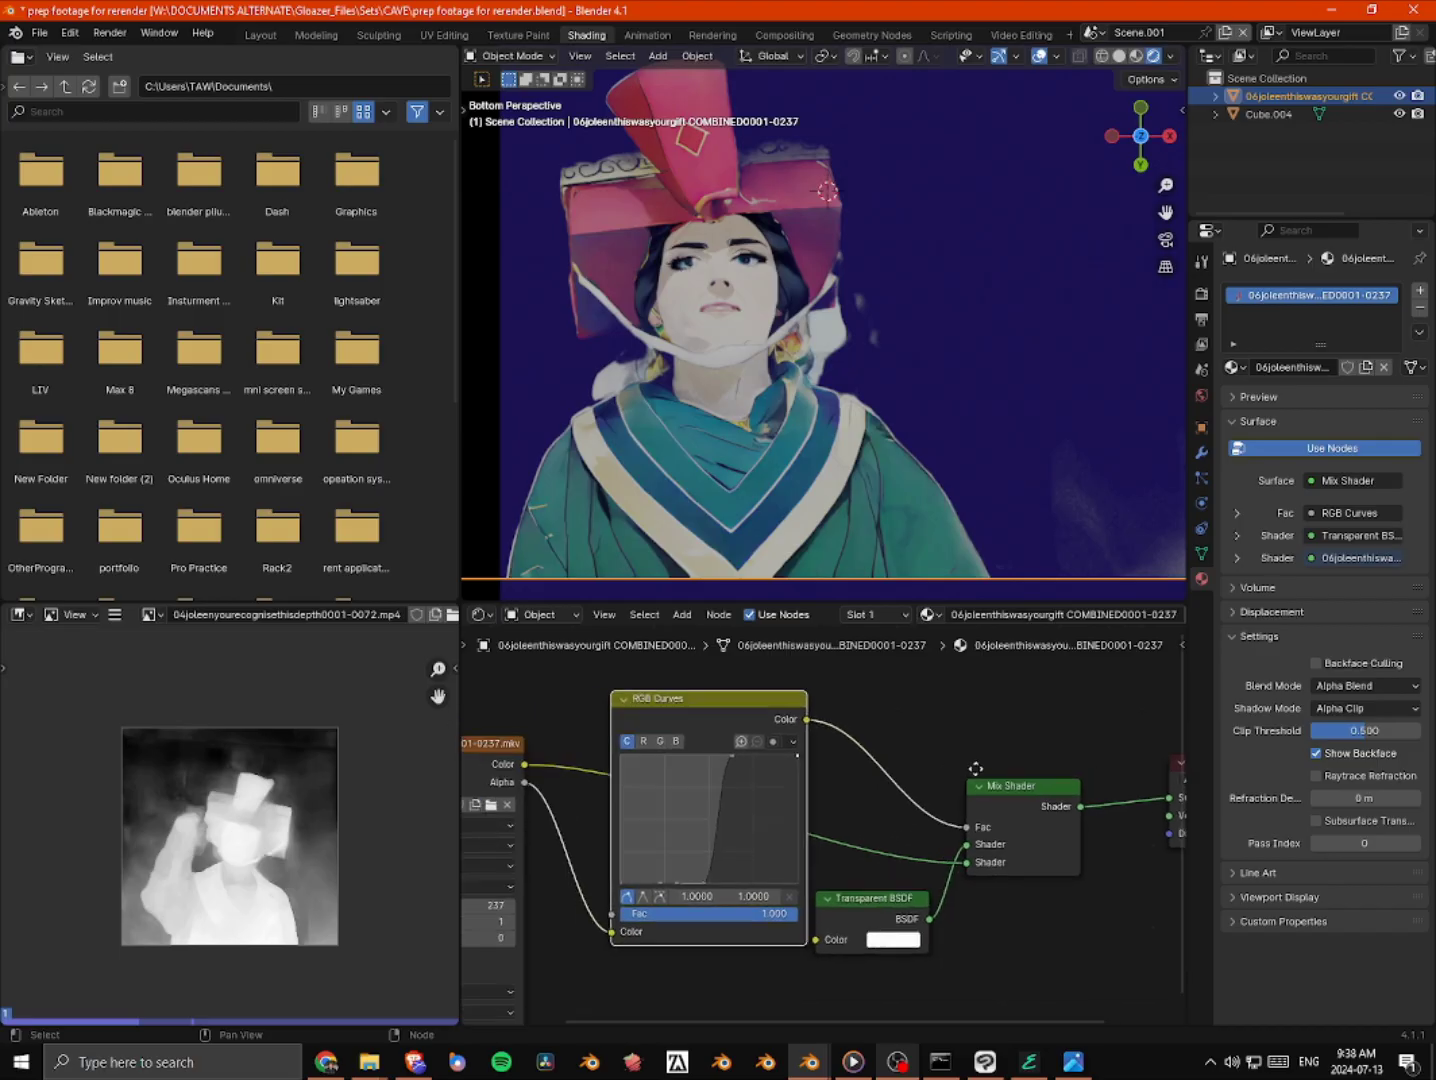
left_click_drag(869, 857, 841, 857)
left_click_drag(899, 698, 889, 695)
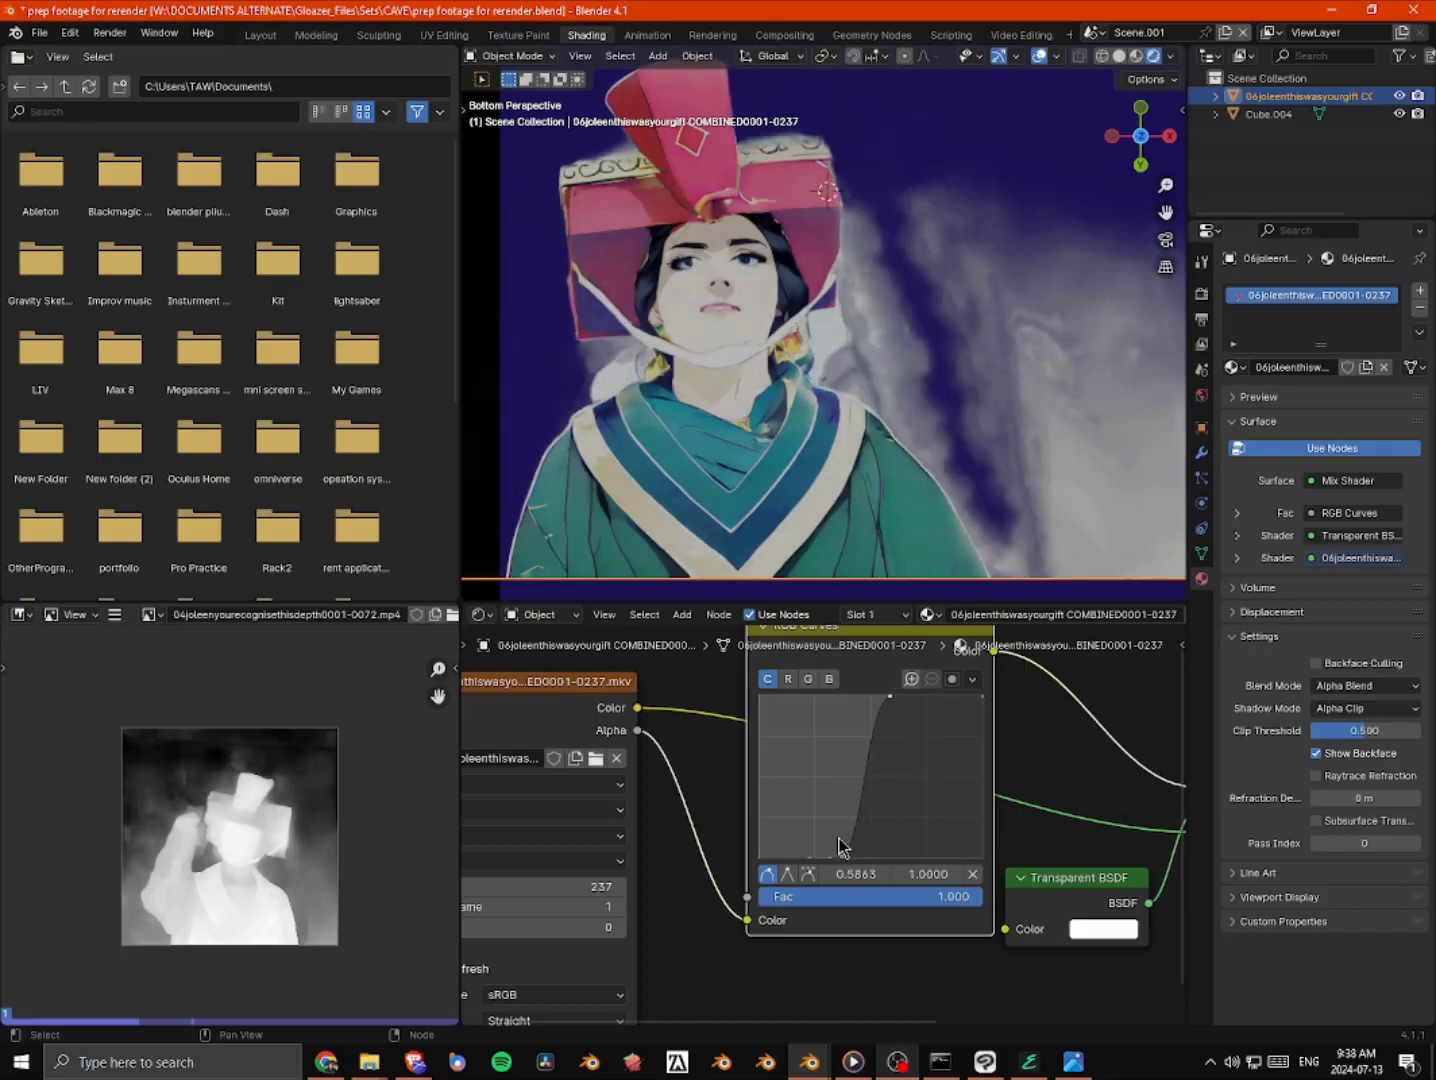
left_click_drag(846, 858, 864, 858)
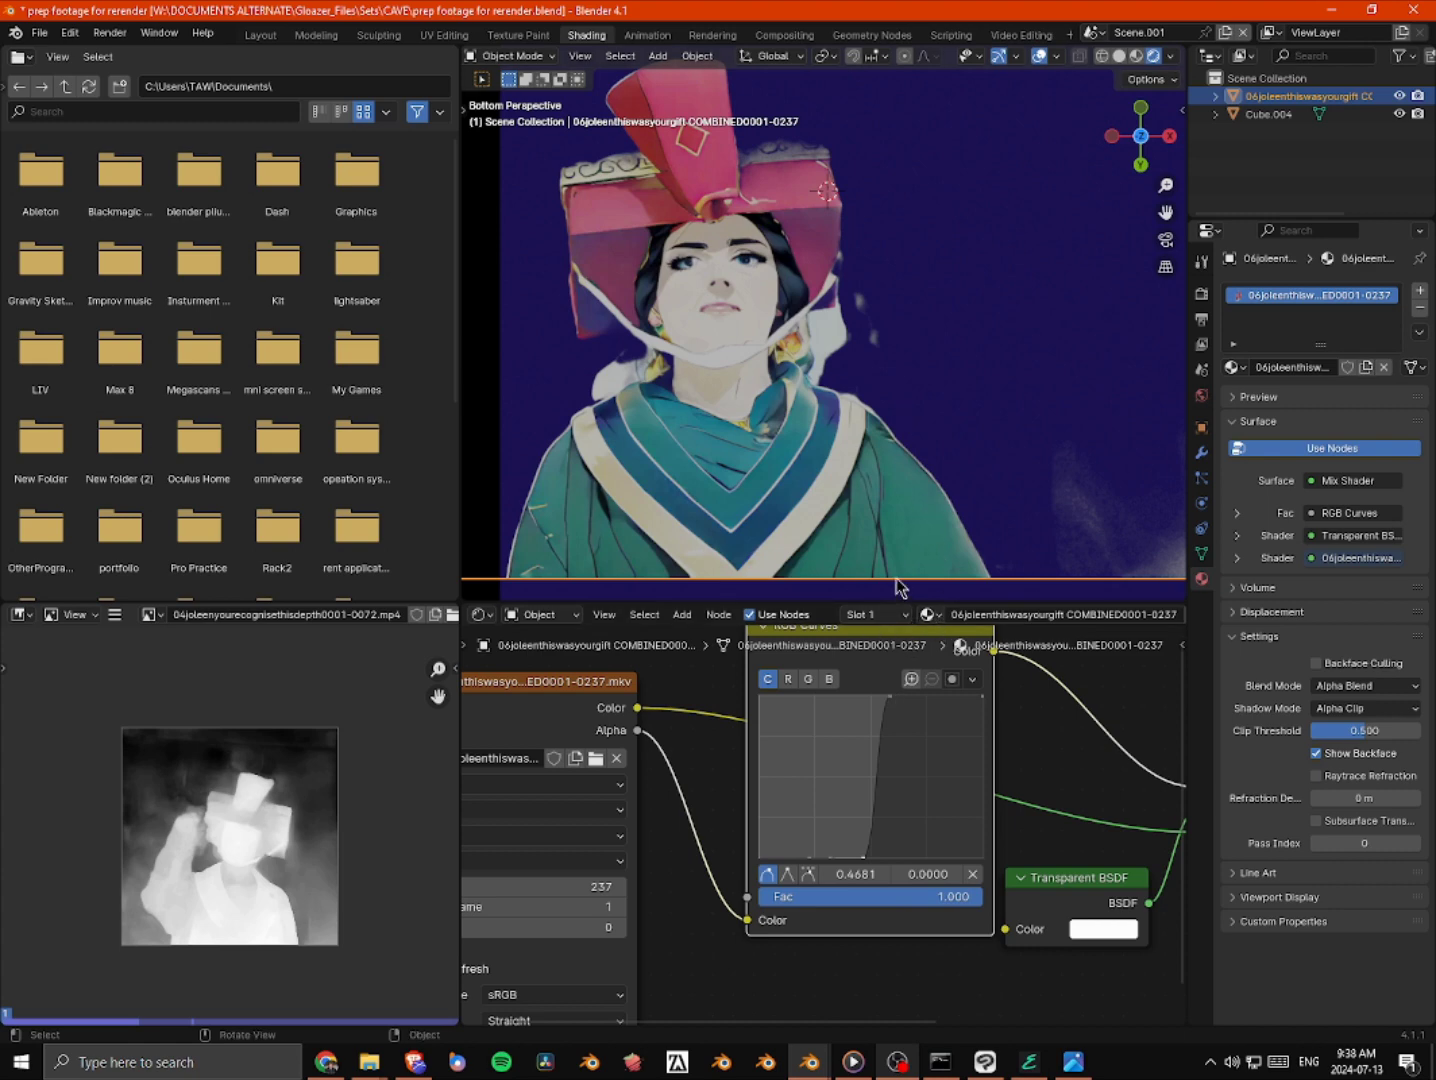
Play the keyed footage to frame 72 and examine the depth map around the figure in the image editor
key("space")
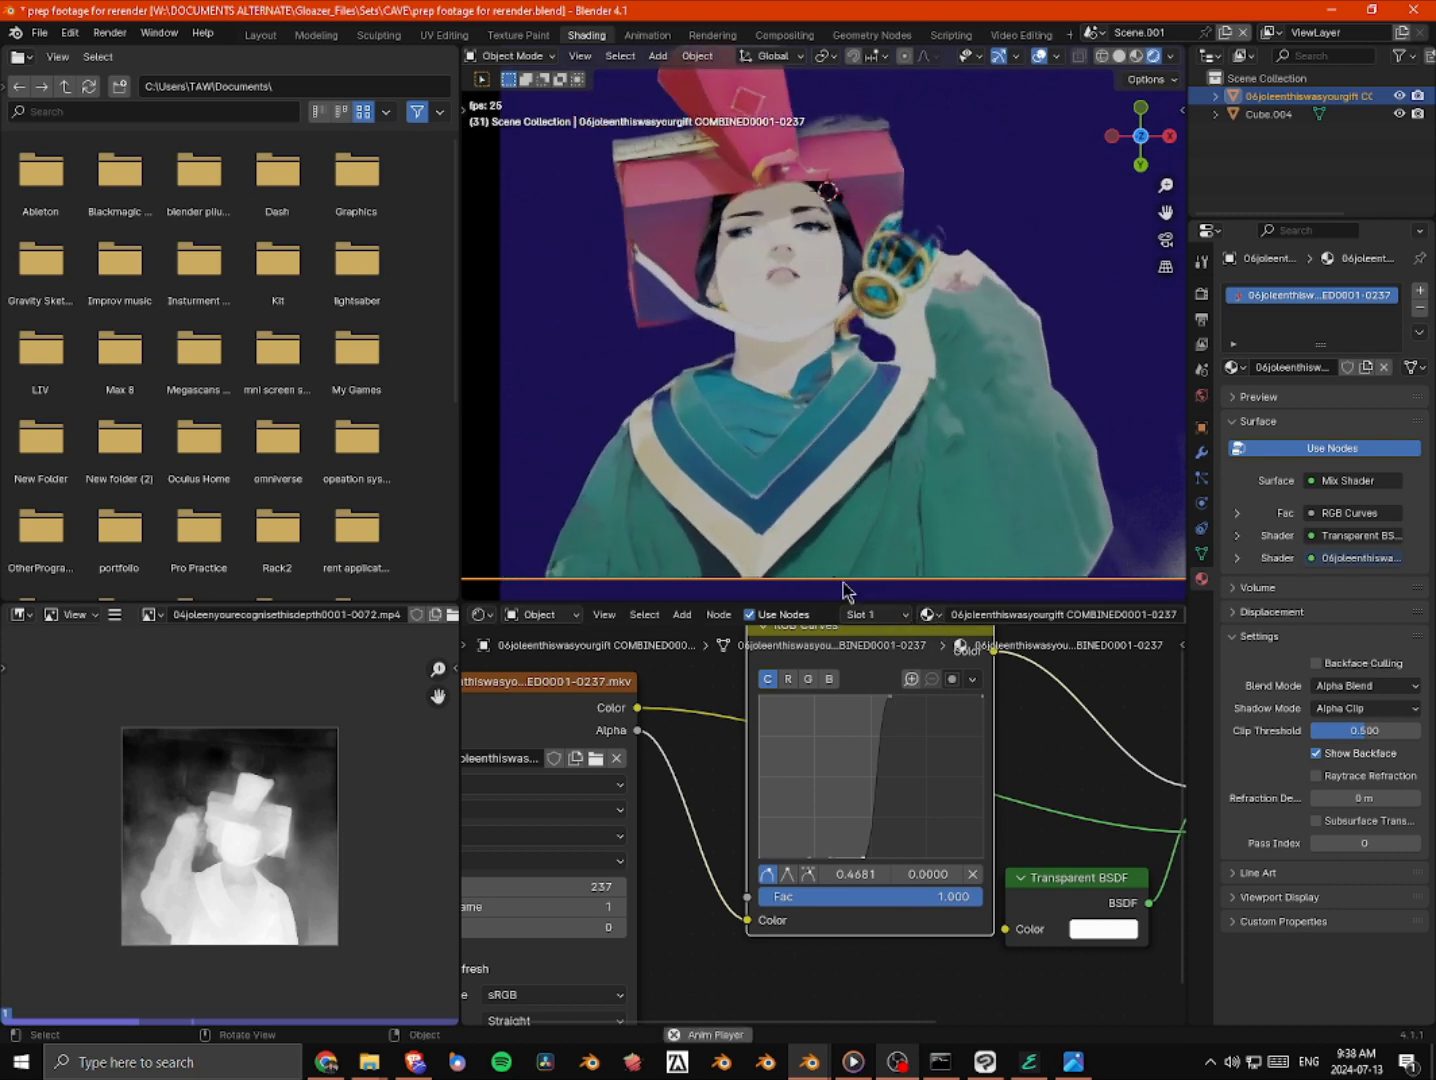
key("space")
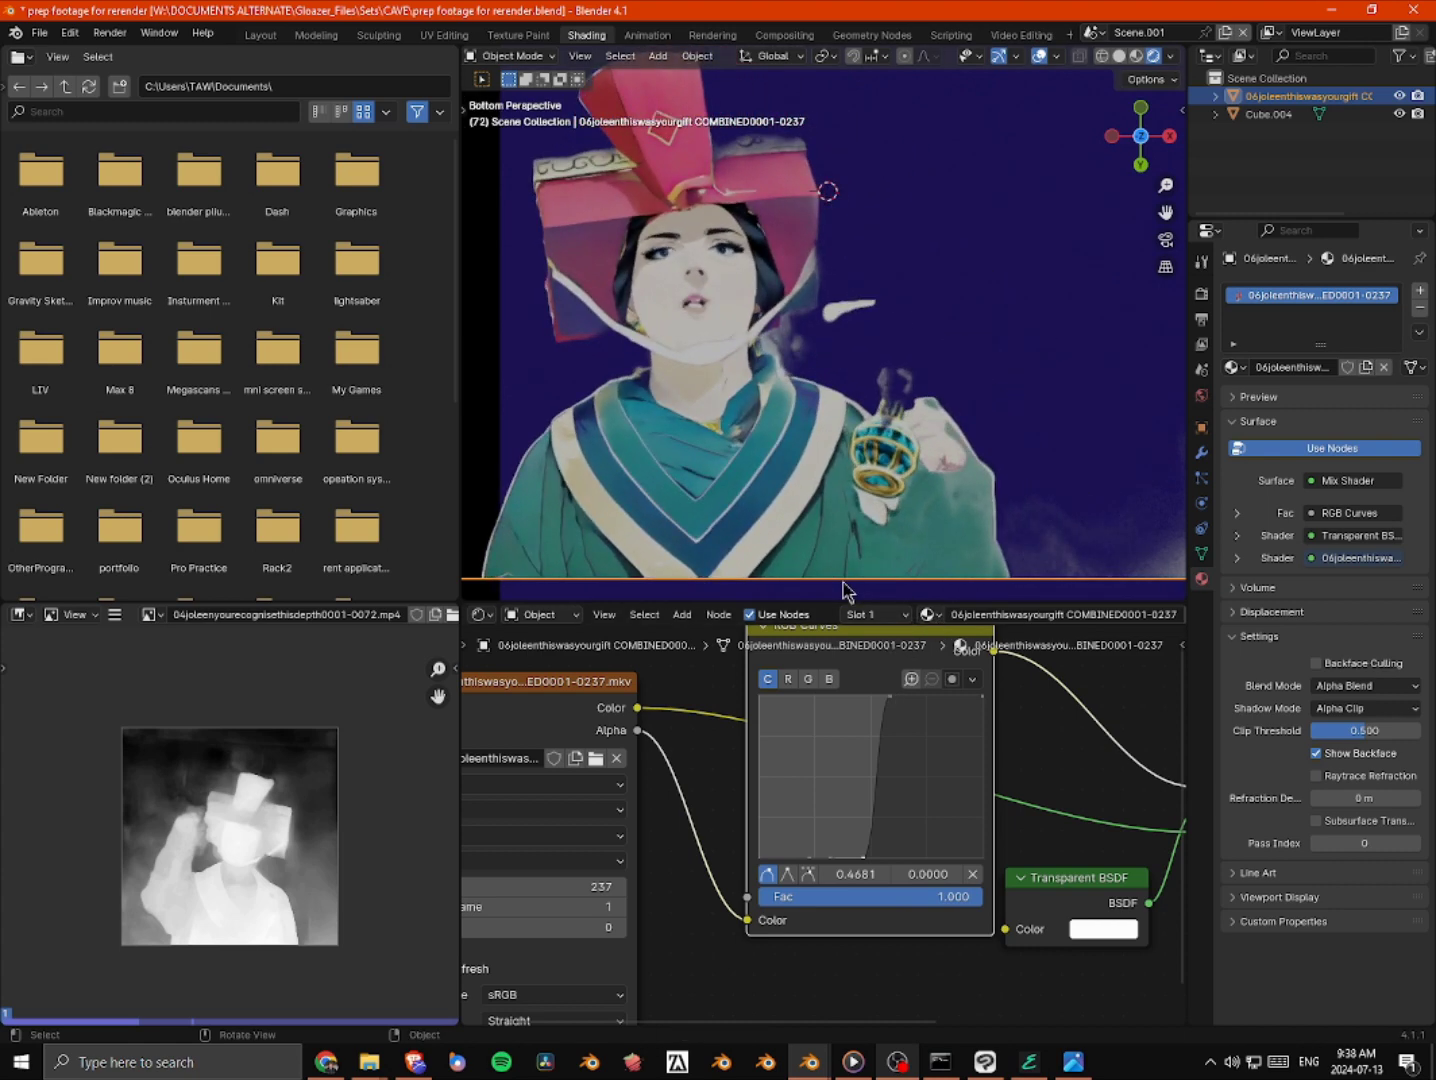
scroll(855, 832, "down", 4)
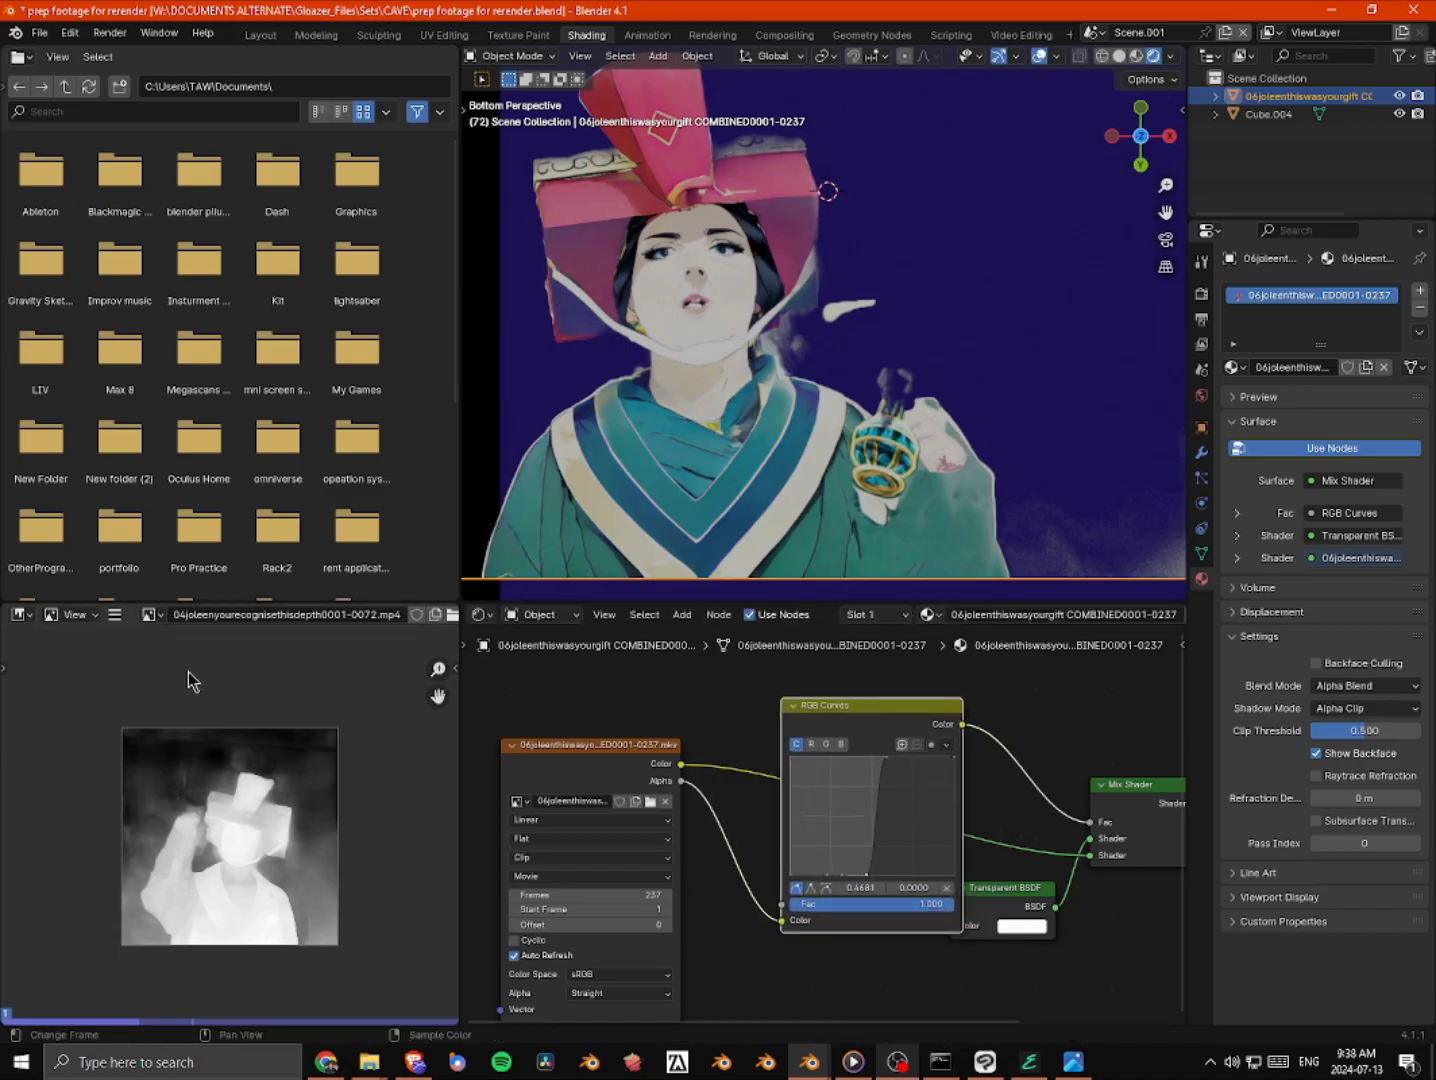
scroll(185, 850, "up", 6)
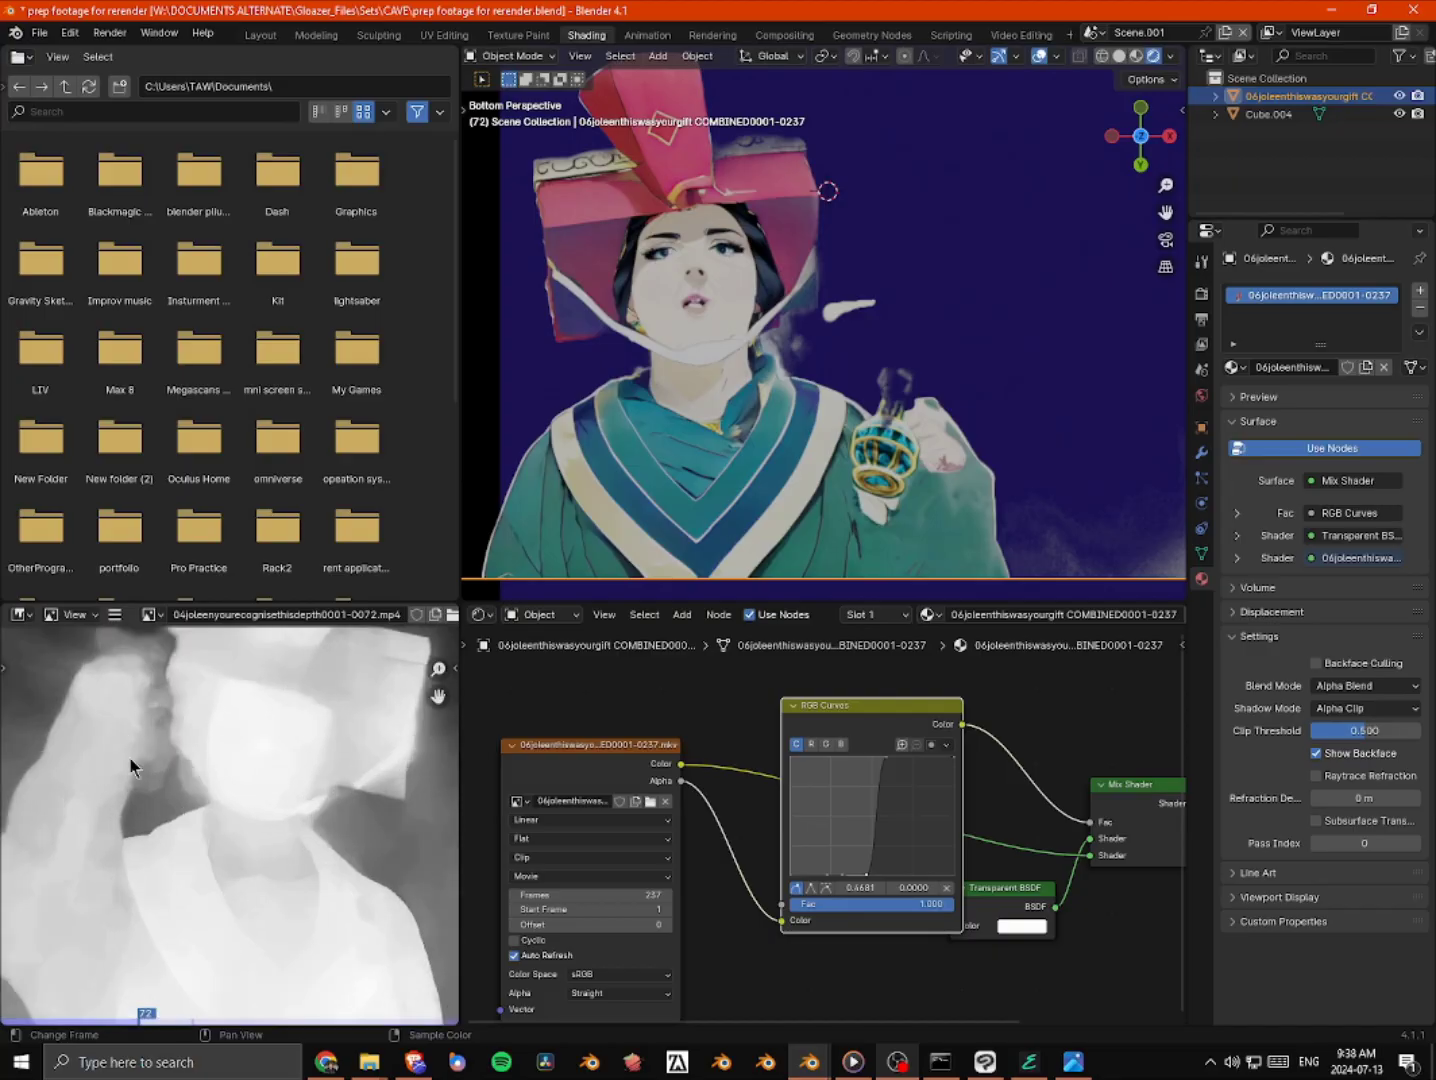
scroll(150, 758, "down", 5)
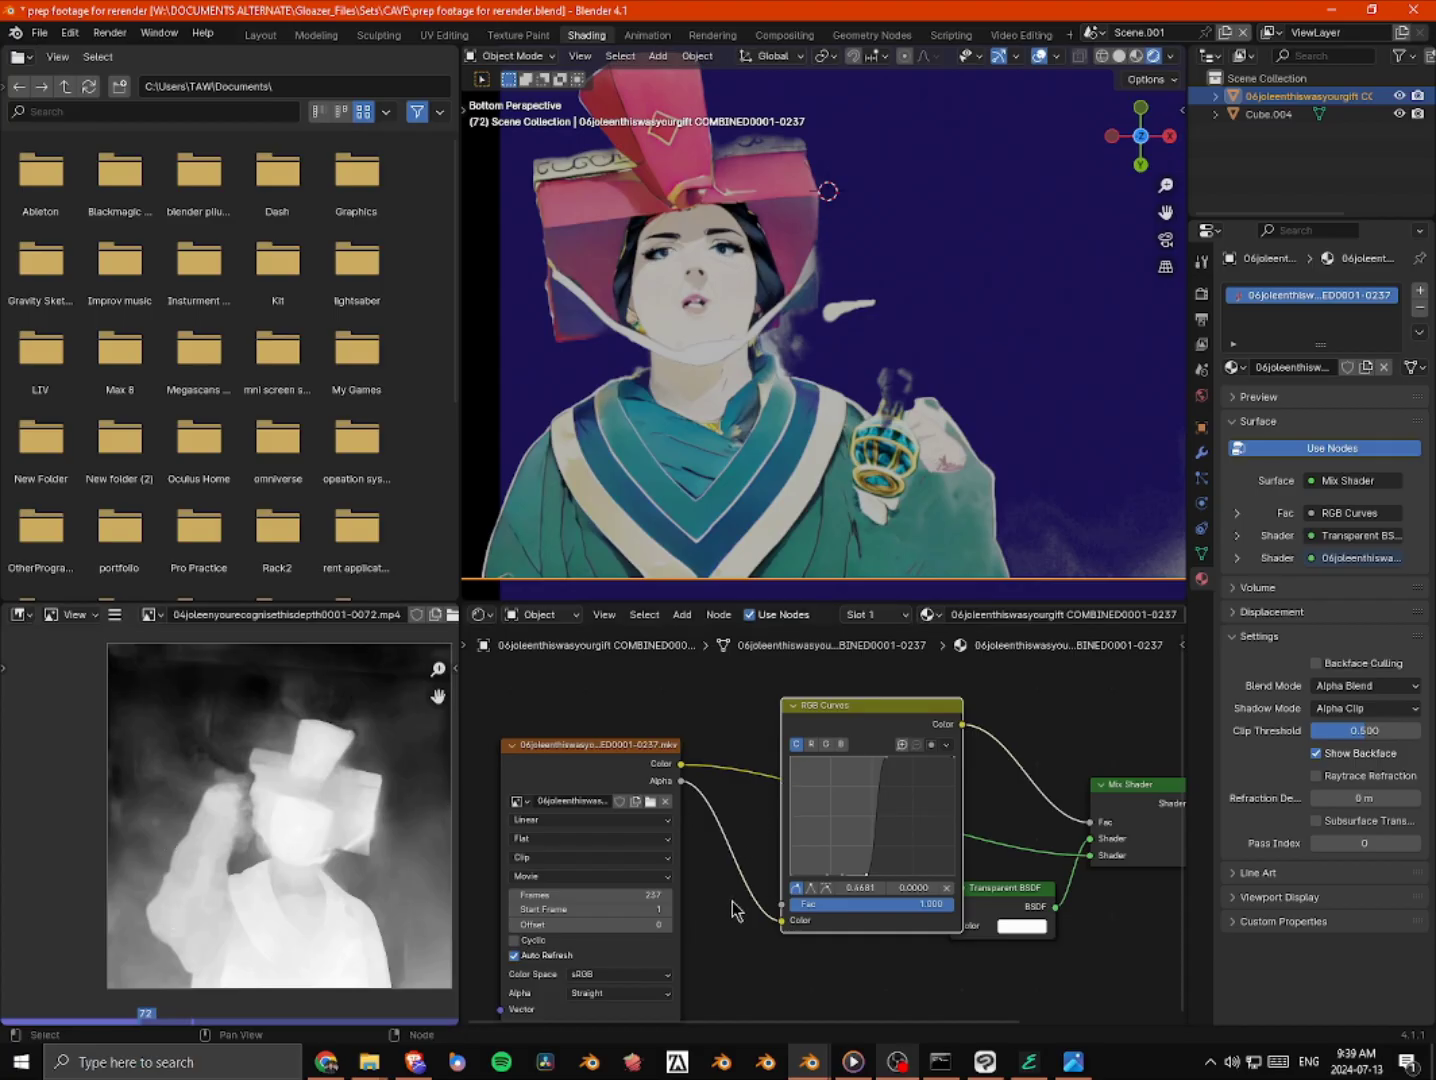
Examine the movie texture node's Color and Alpha outputs and the Alpha link into the RGB Curves node
scroll(737, 905, "up", 2)
scroll(764, 793, "up", 2)
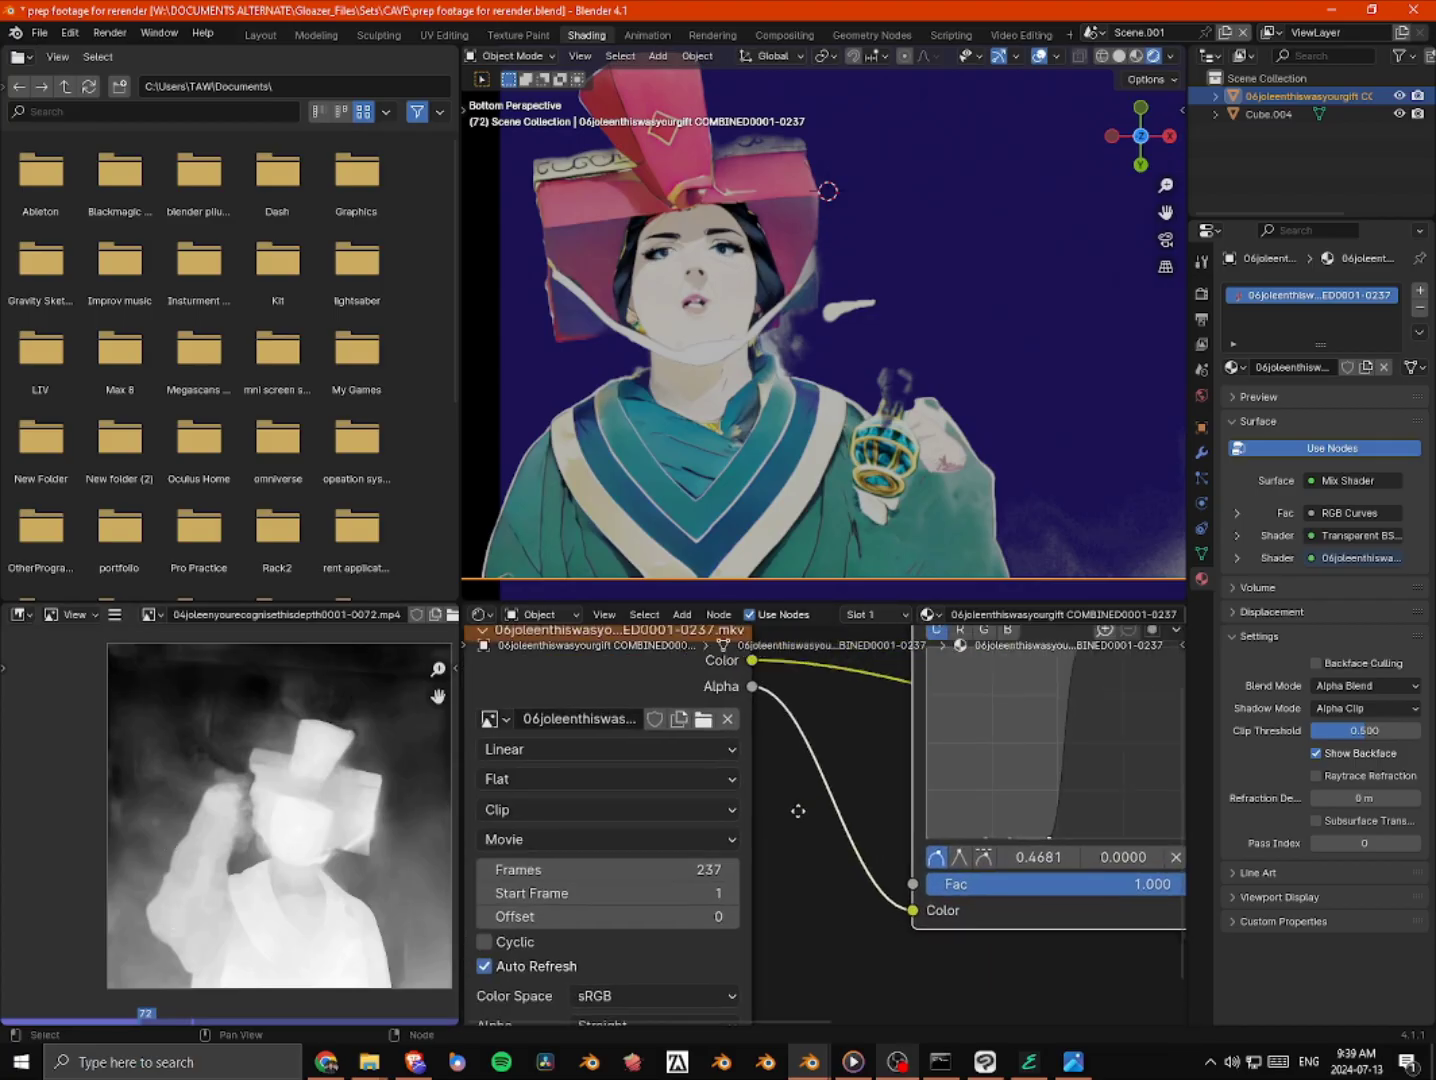
middle_click_drag(770, 828, 622, 714)
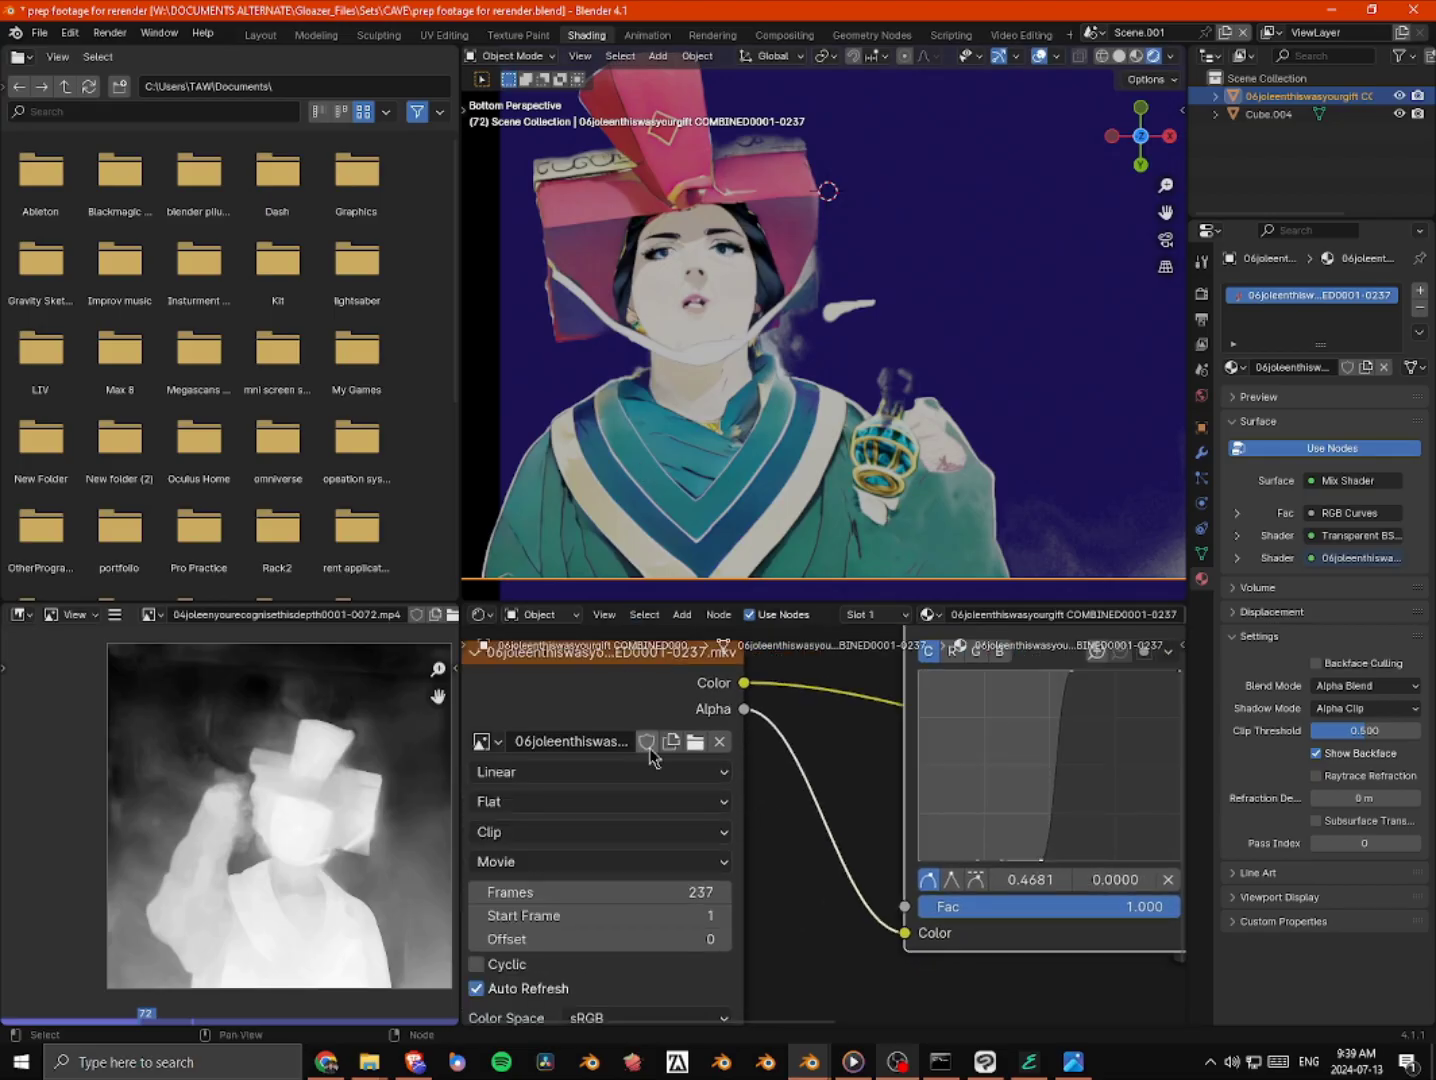
scroll(843, 731, "up", 2)
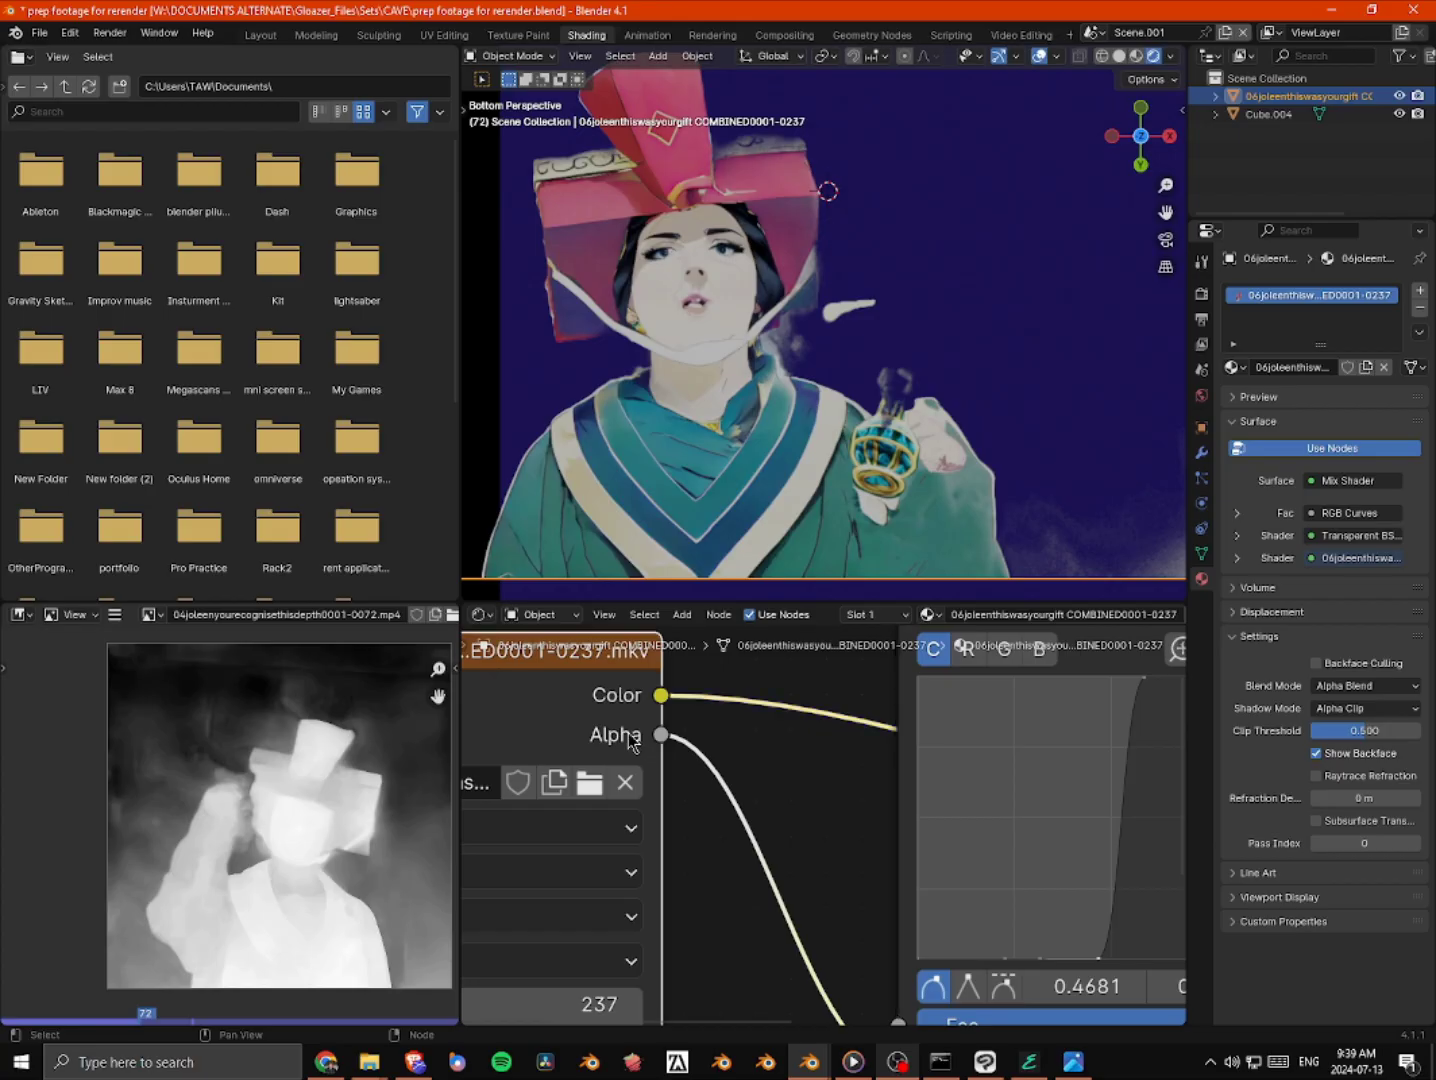
scroll(660, 757, "down", 3)
middle_click_drag(660, 757, 749, 848)
scroll(760, 845, "down", 3)
middle_click_drag(1050, 718, 870, 685)
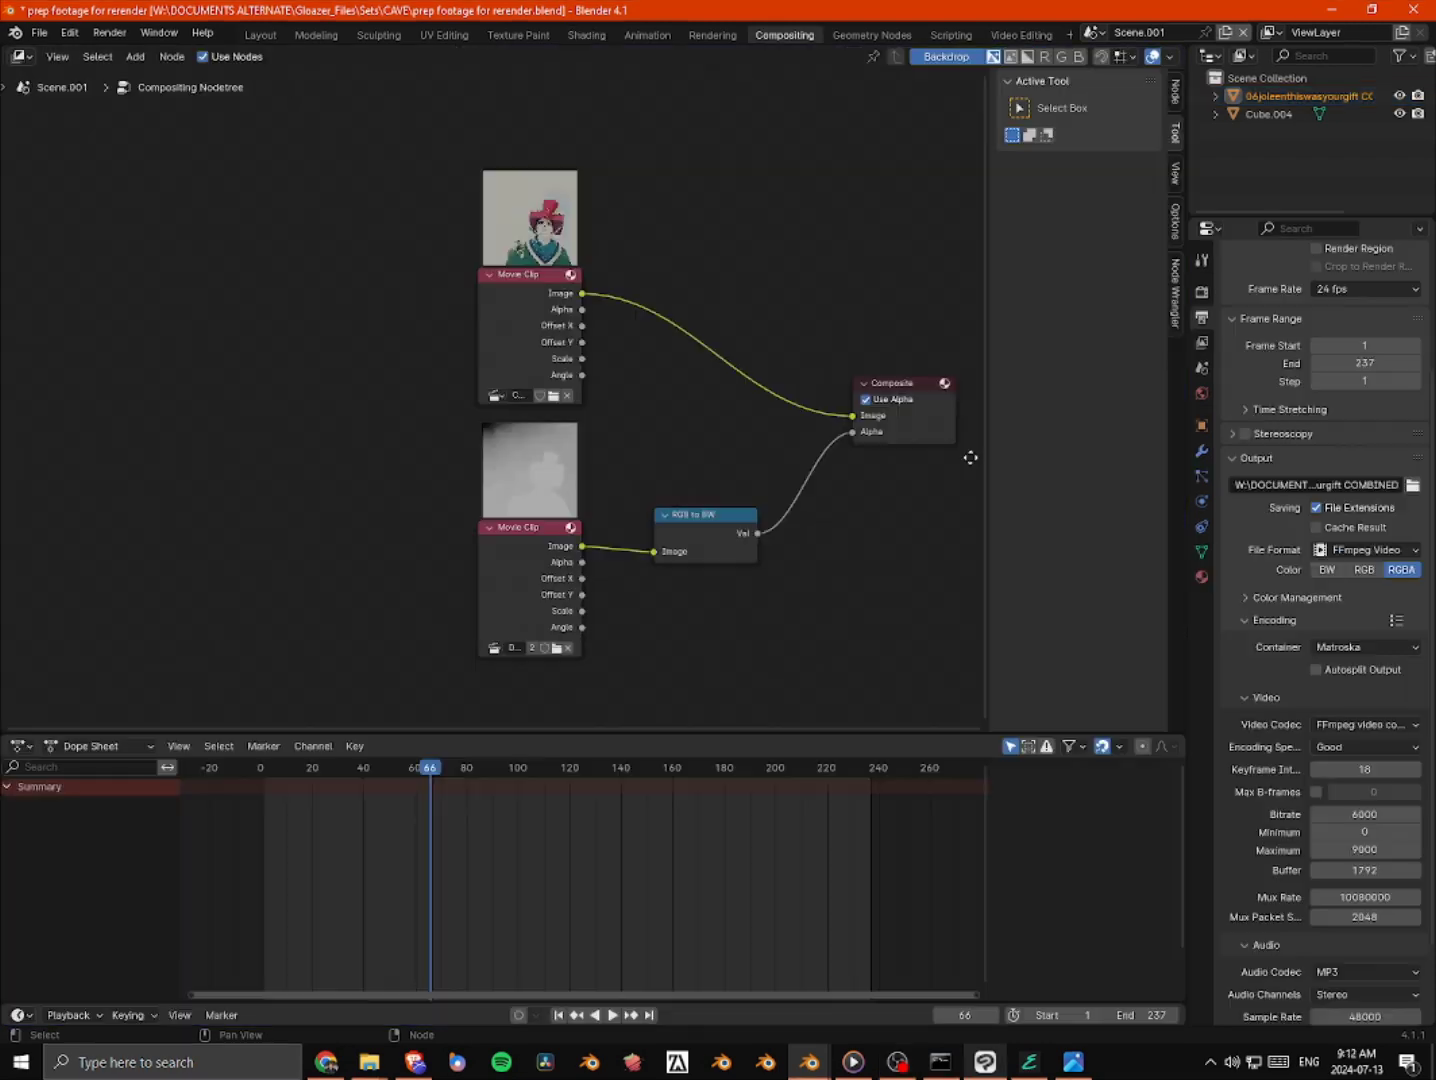
In the Compositing workspace, line up the RGB to BW node with the depth Movie Clip node feeding it
scroll(662, 442, "up", 3)
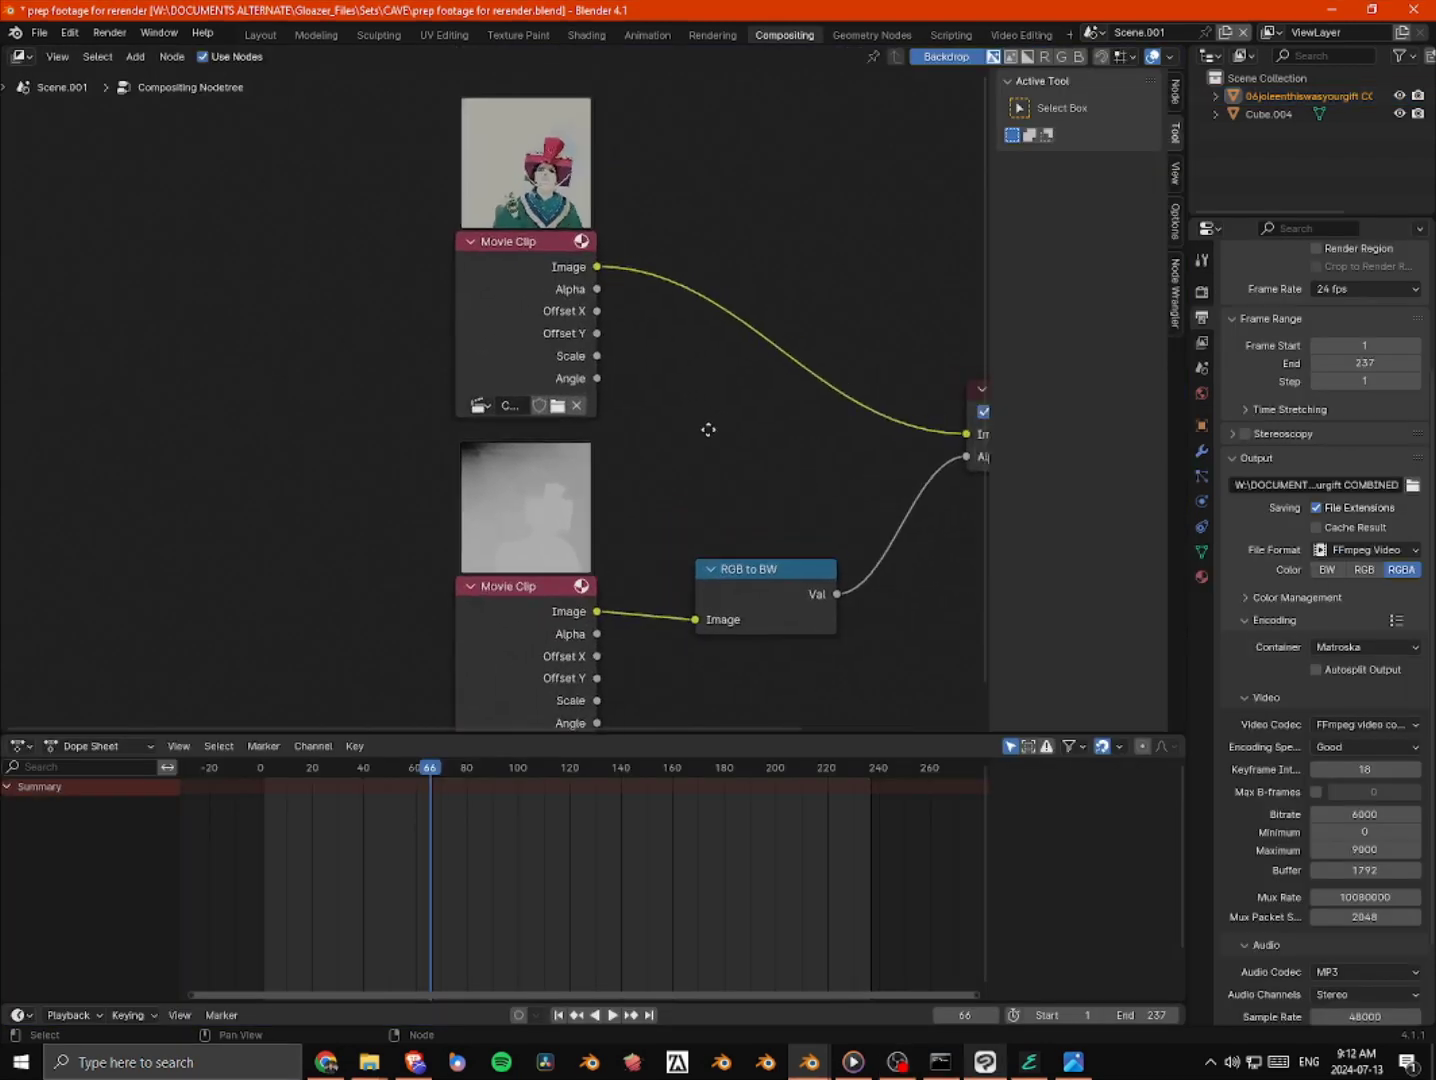
middle_click_drag(707, 426, 553, 358)
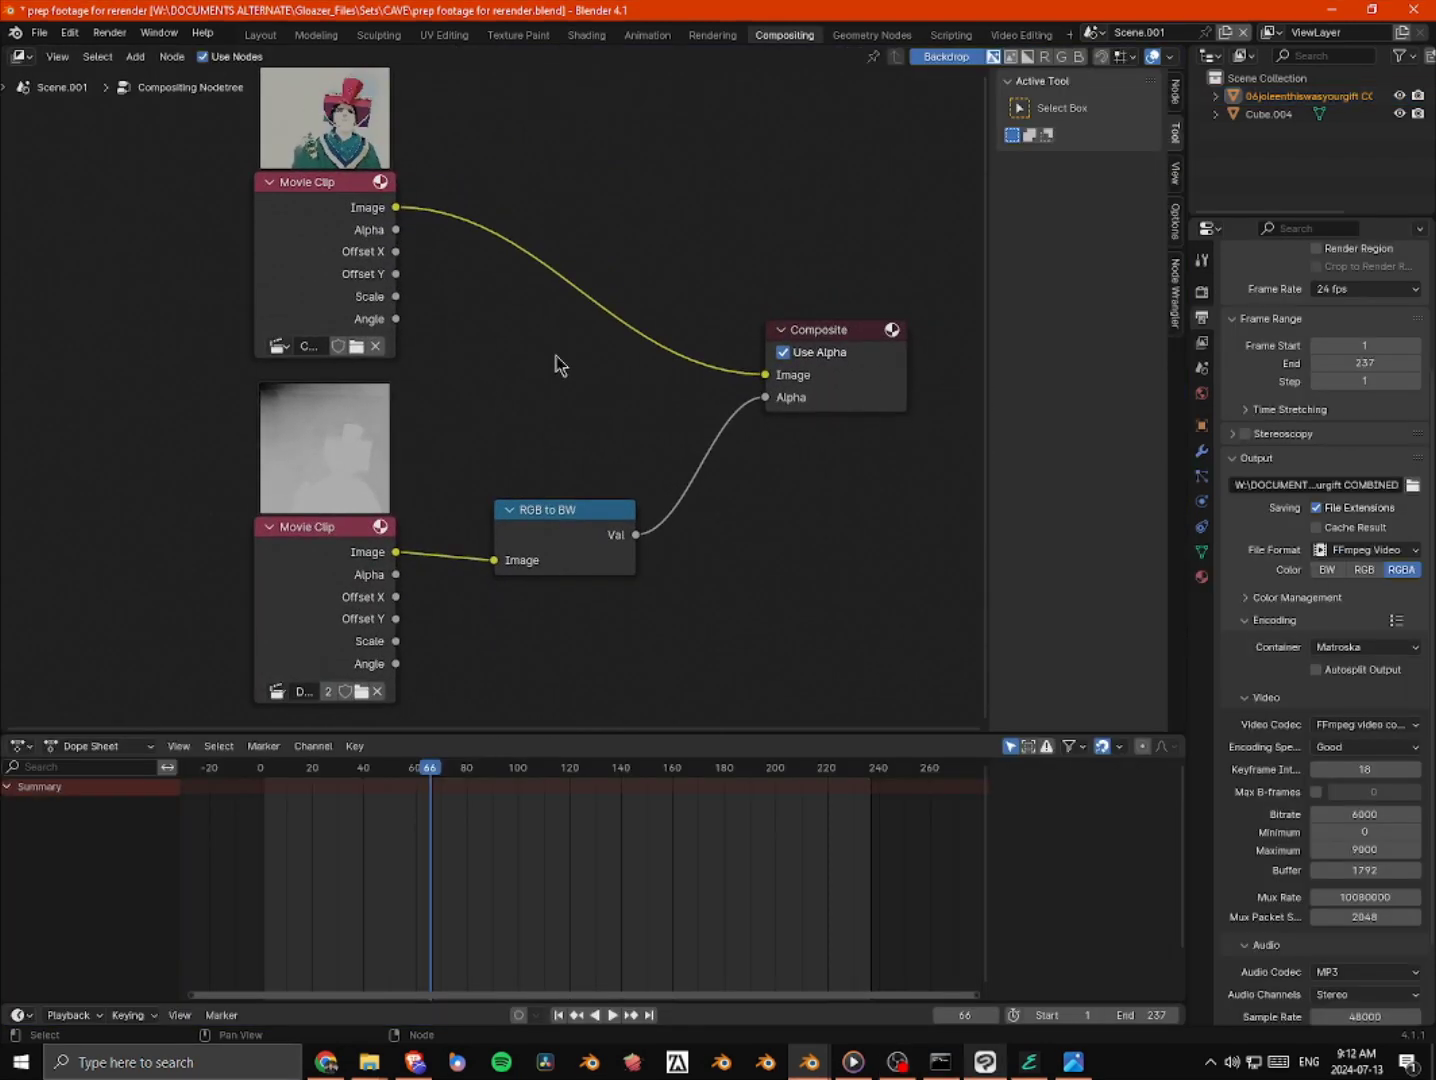
left_click_drag(564, 533, 559, 526)
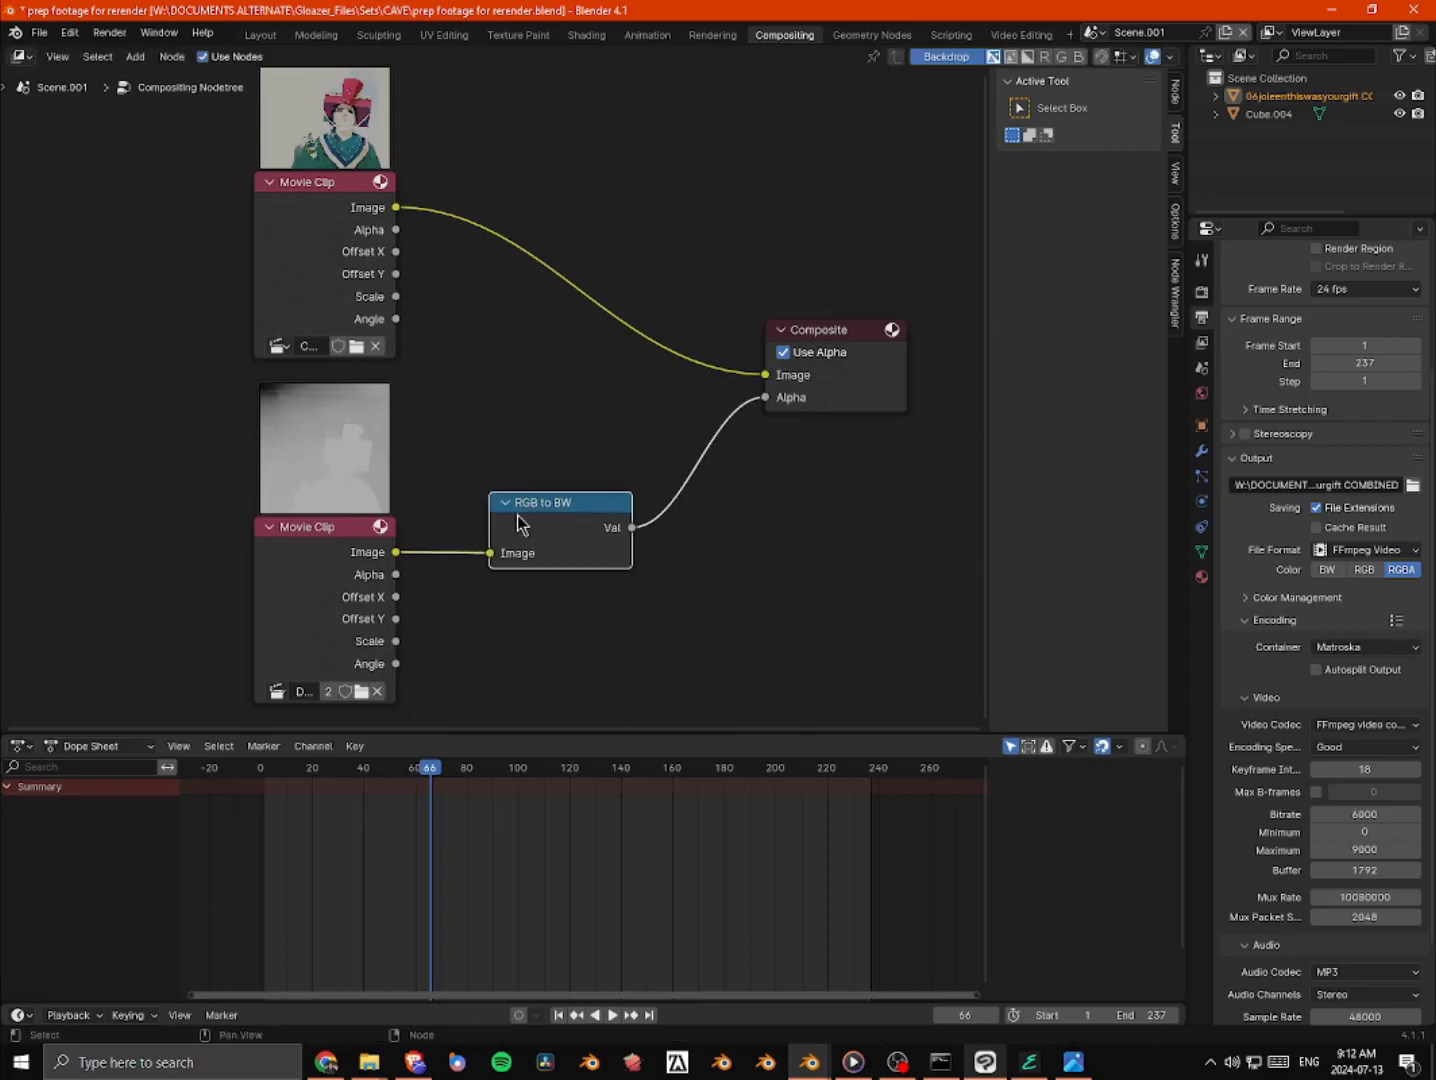
left_click(524, 448)
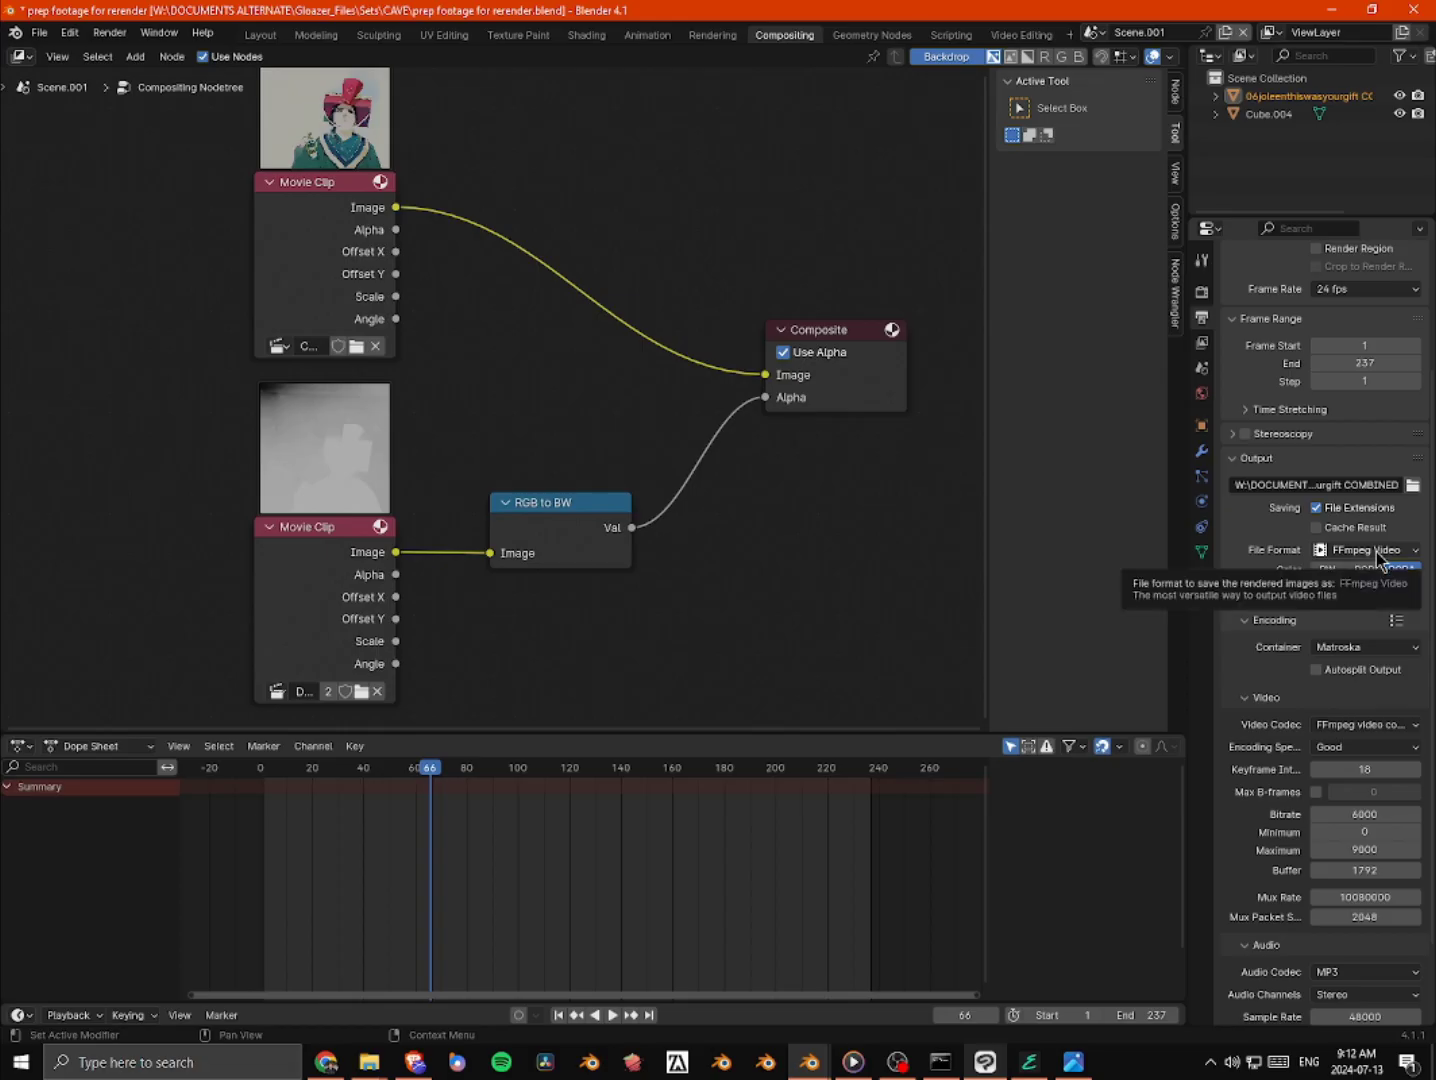
Choose FFmpeg video codec #1 as the video codec for the Matroska RGBA output and review the compositing node tree
scroll(1380, 590, "down", 3)
left_click(1372, 622)
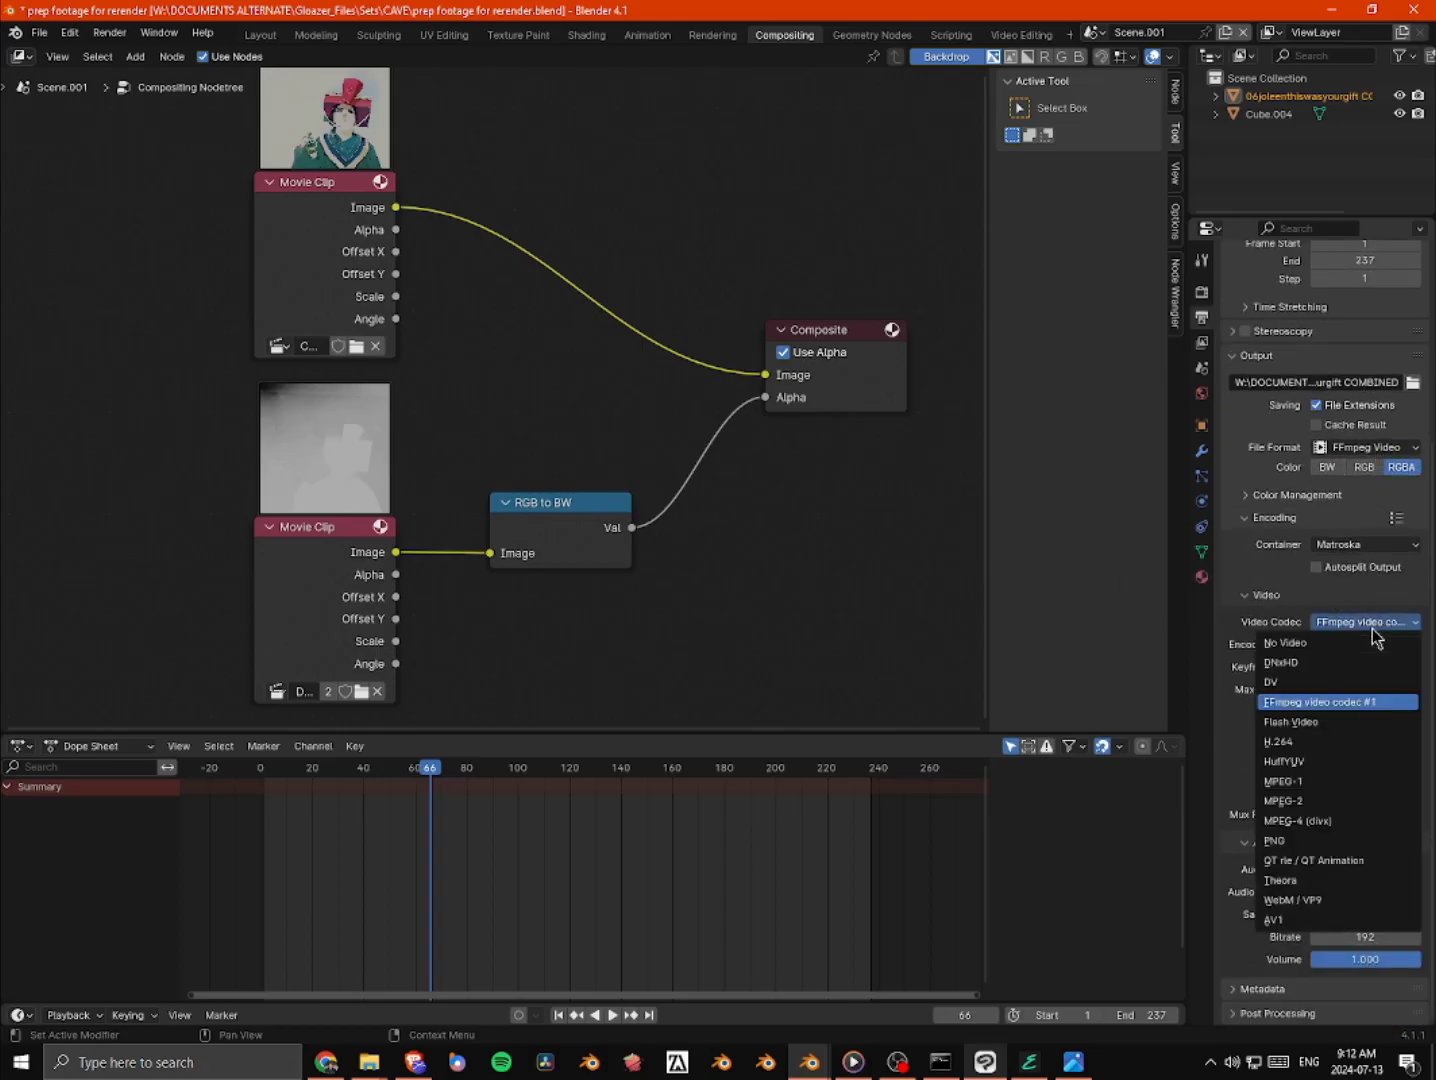
left_click(1356, 705)
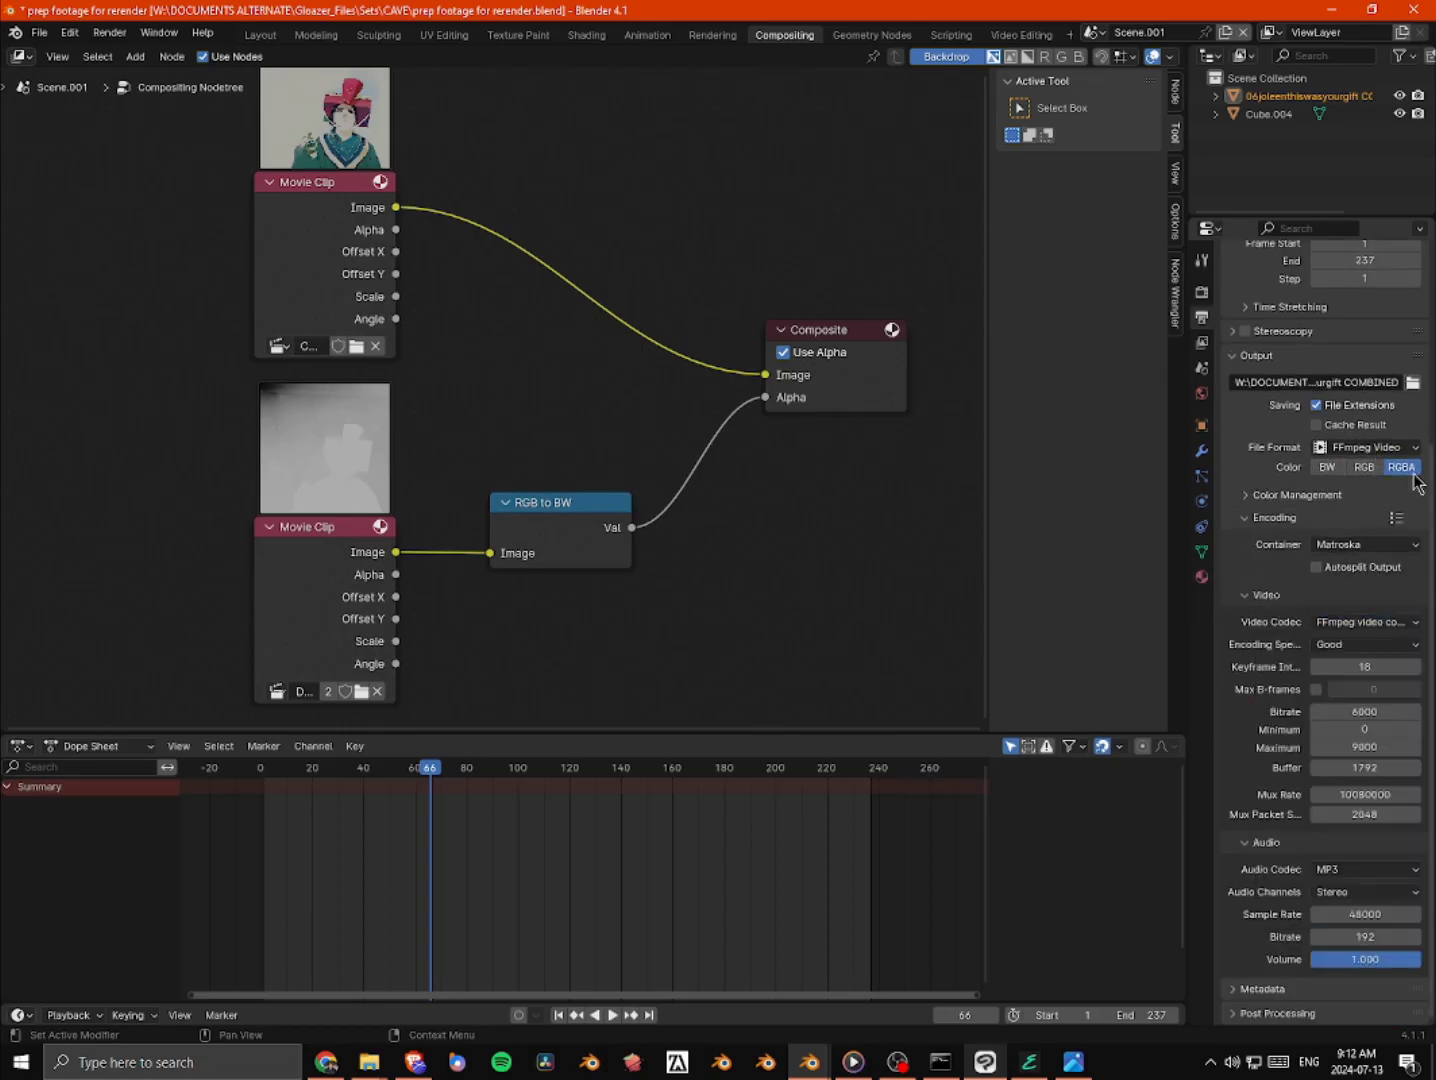
middle_click_drag(544, 384, 449, 385)
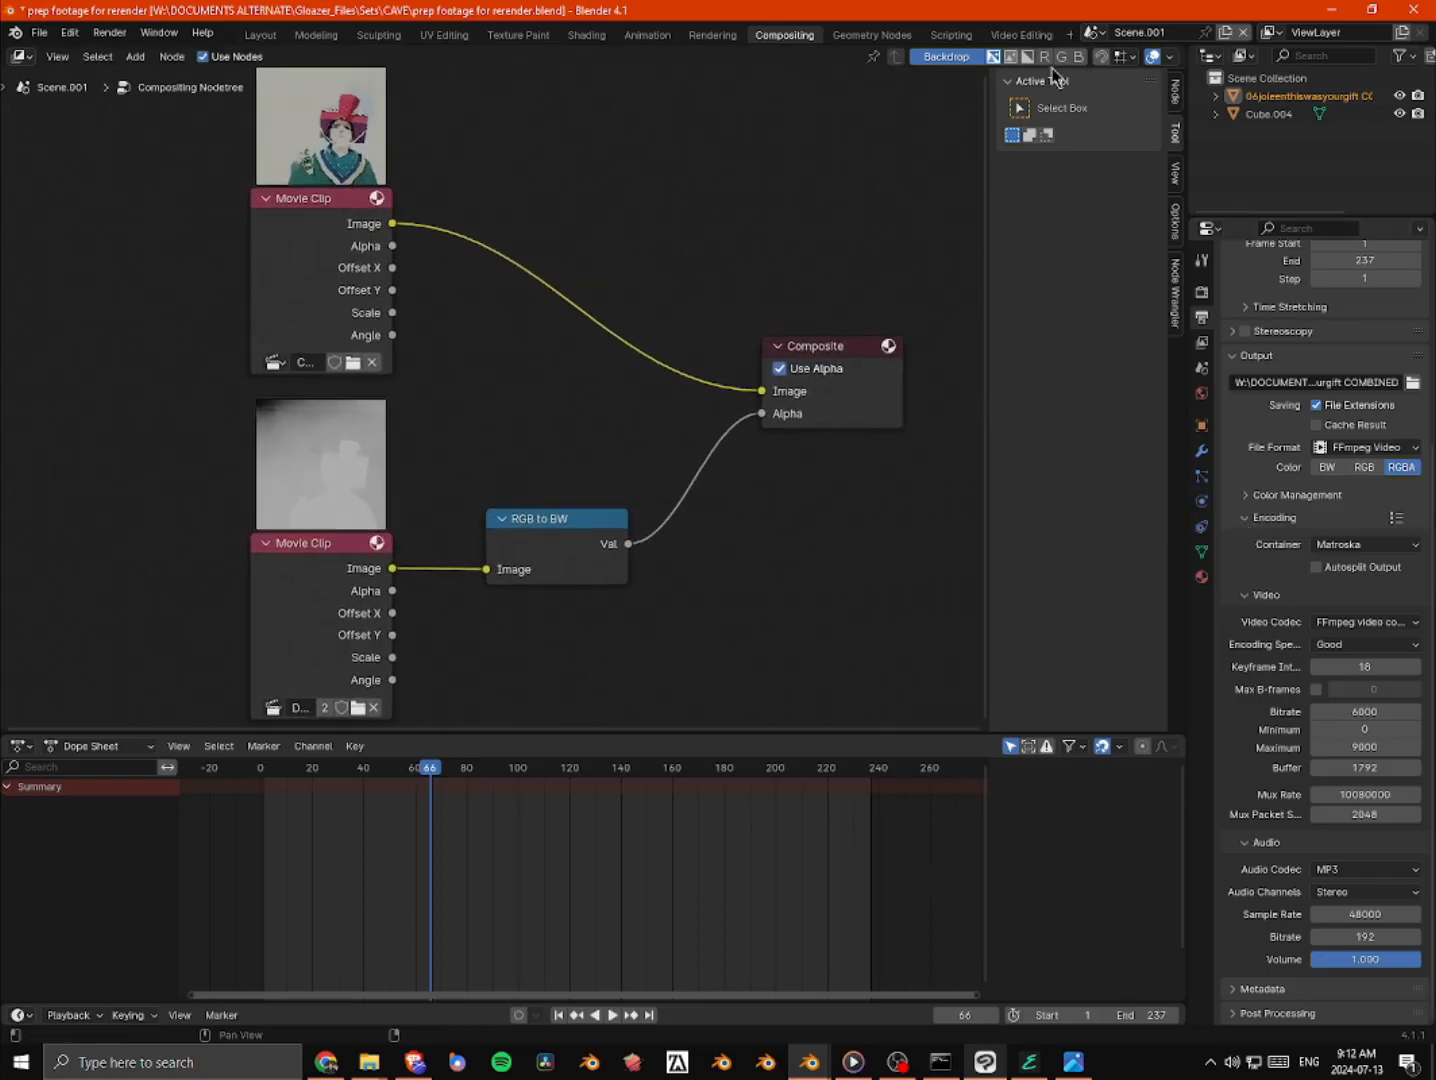
scroll(474, 308, "down", 1)
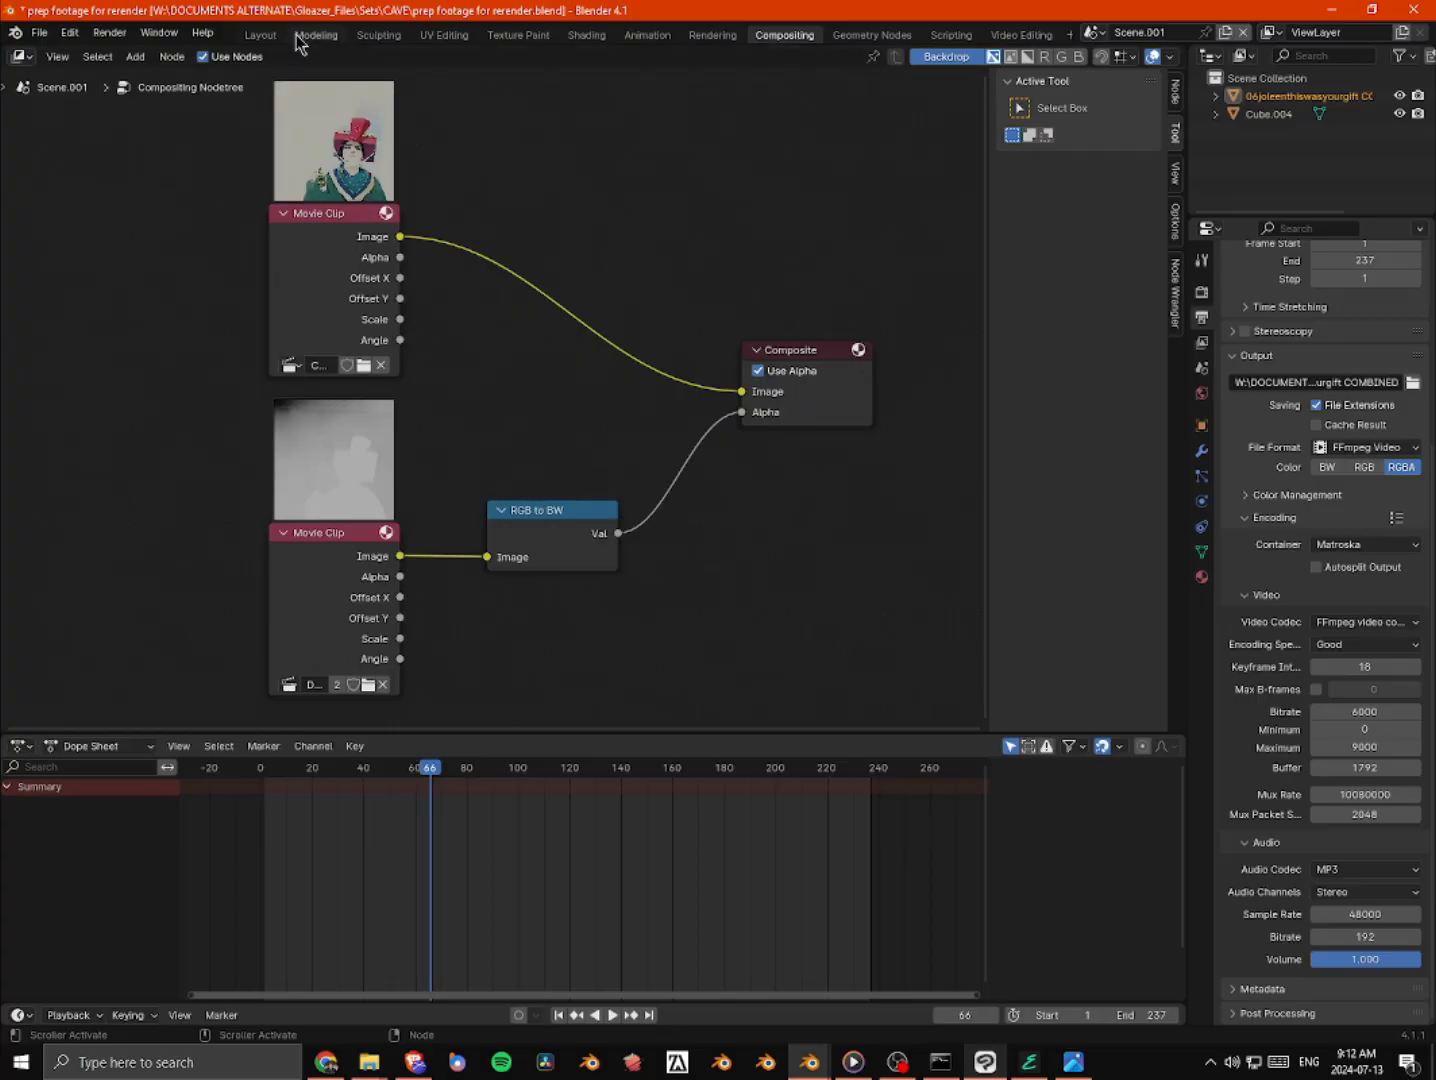
Check Scene.001 in the Video Editing workspace, and inspect the raised-hand footage of Scene in the Shading workspace
left_click(1021, 35)
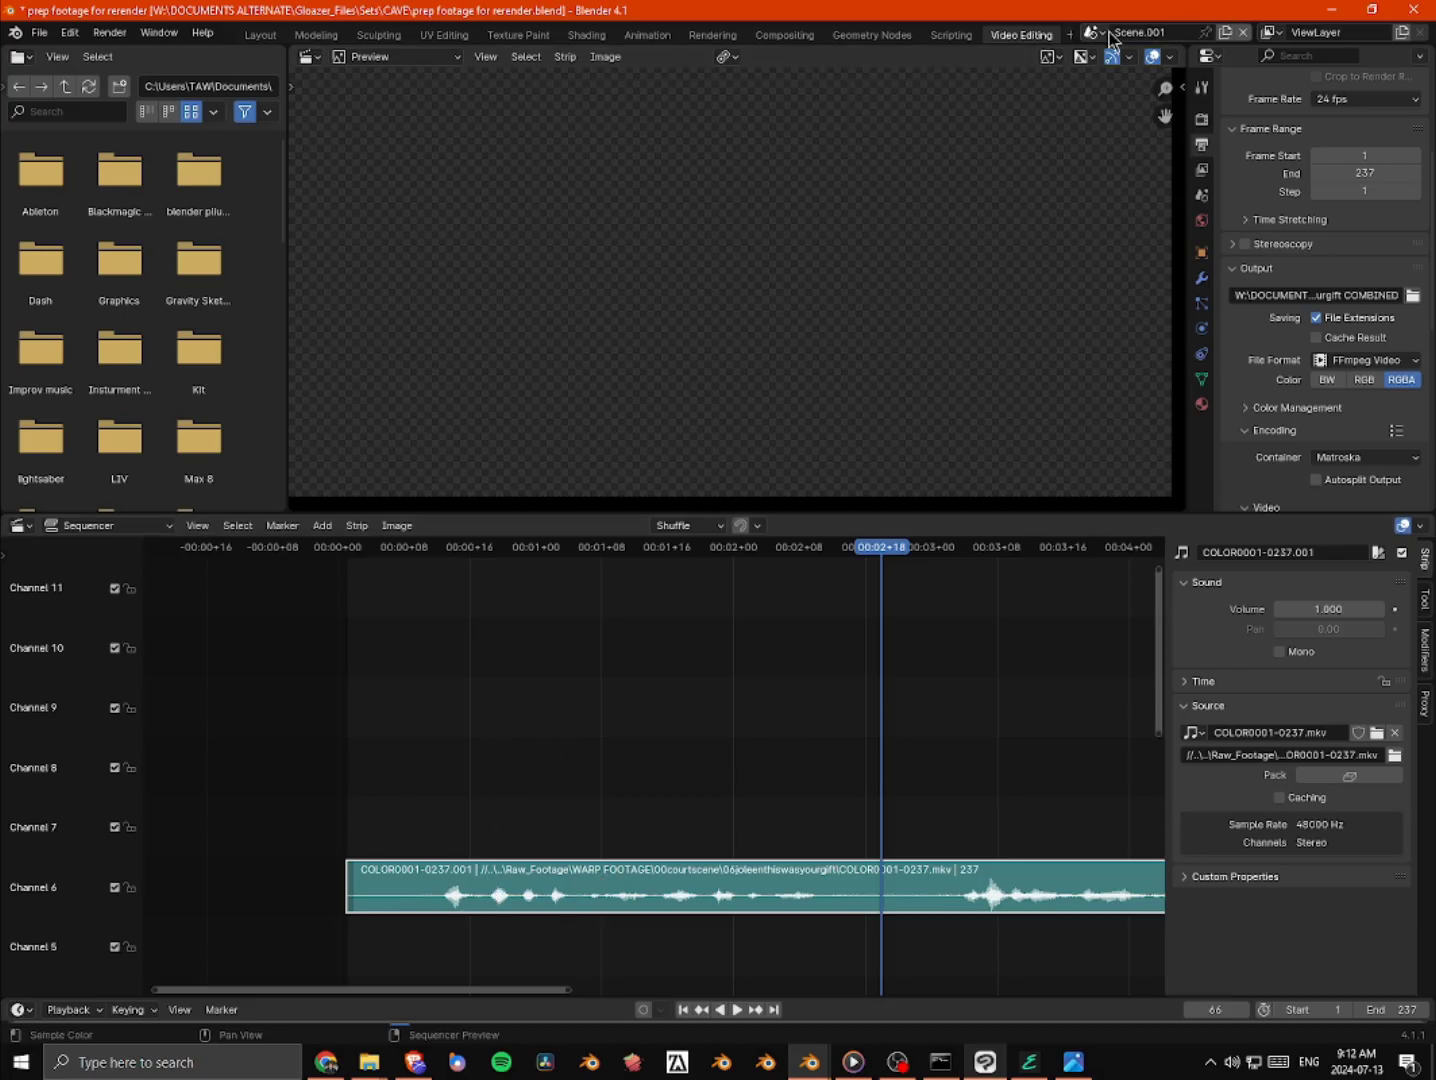
left_click(793, 38)
scroll(523, 343, "up", 4)
scroll(505, 640, "down", 2)
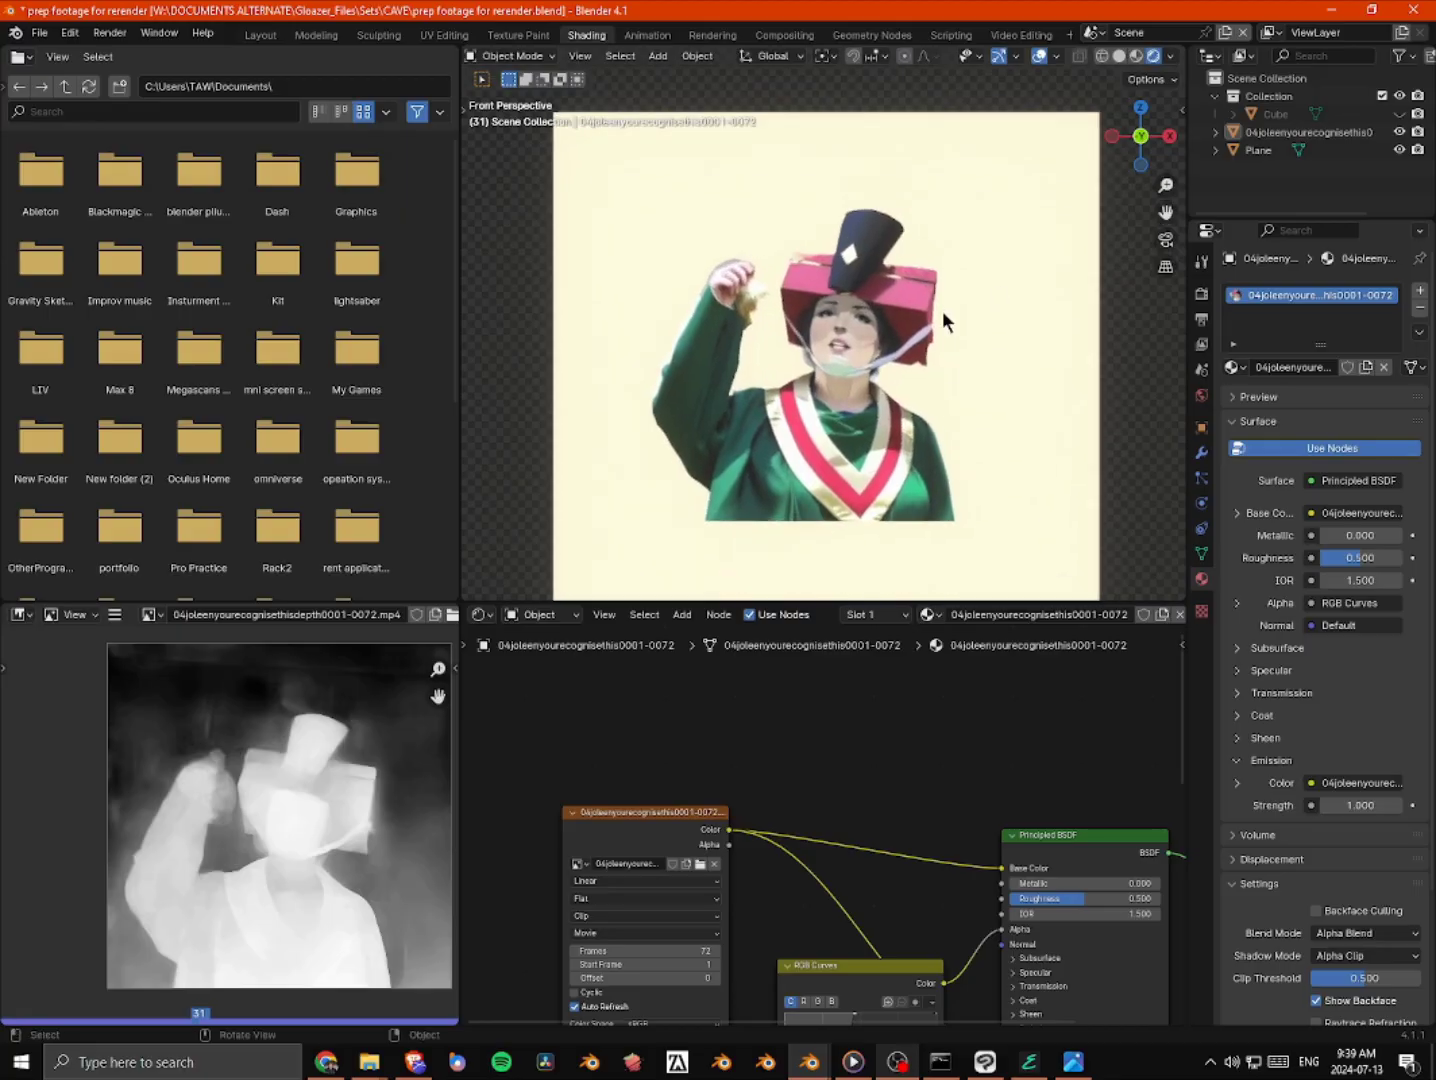
scroll(887, 348, "up", 3)
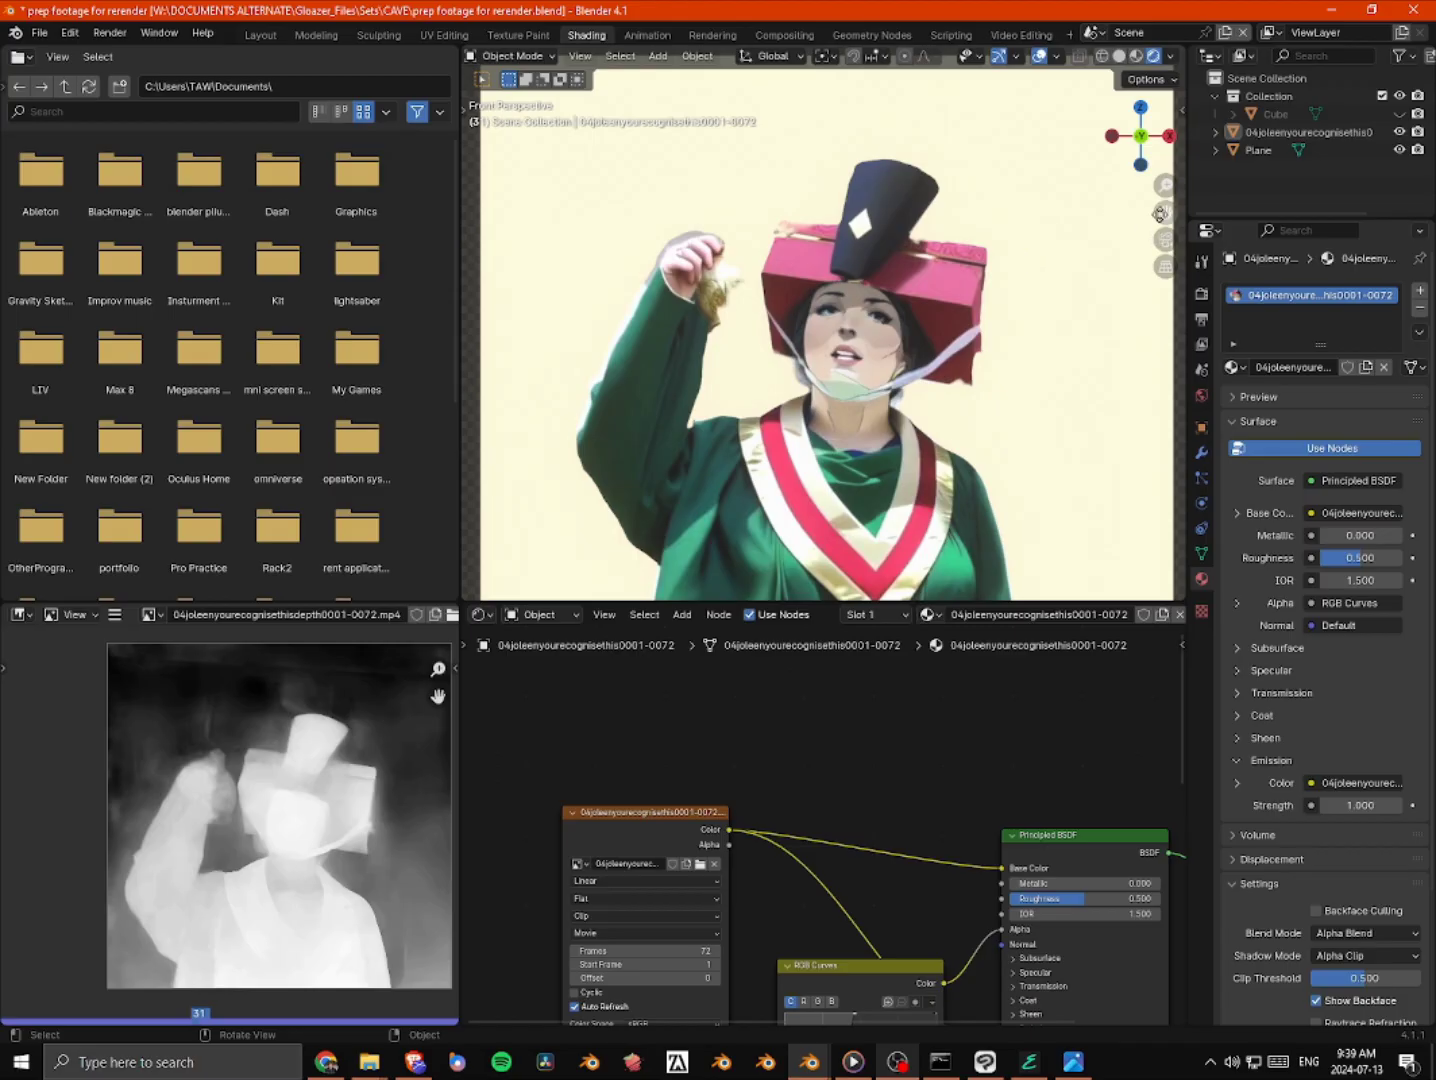
Play the cut-out footage of the raised-hand figure over the plain background in the viewport, and stop it to examine a frame
left_click_drag(1160, 213, 961, 374)
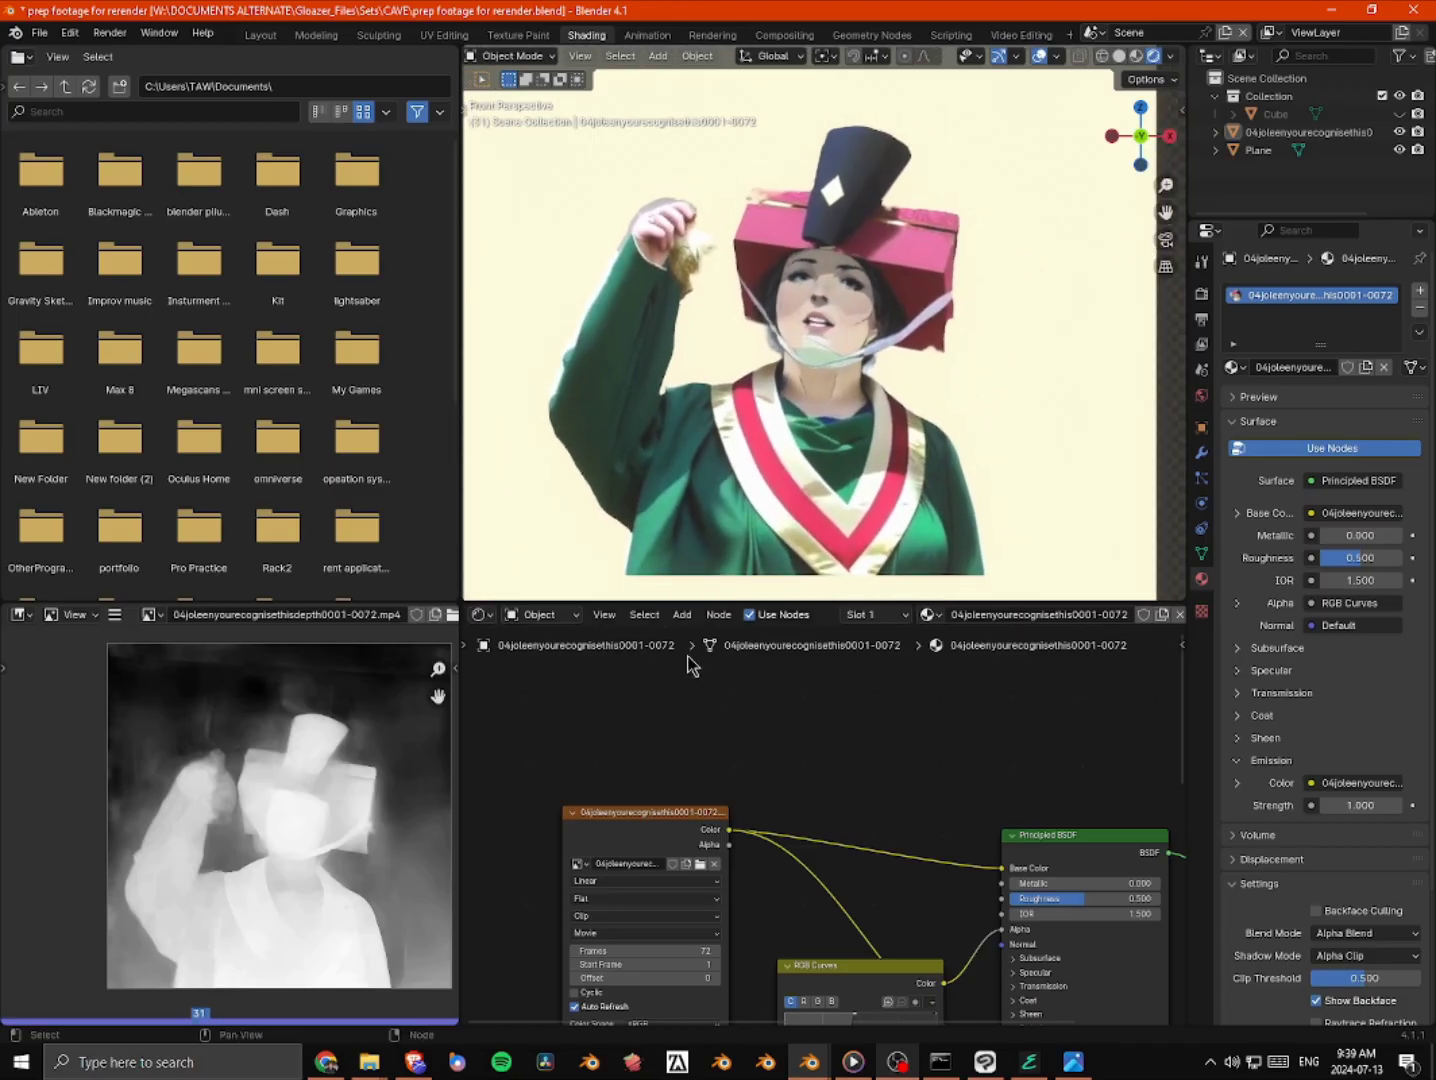
key("space")
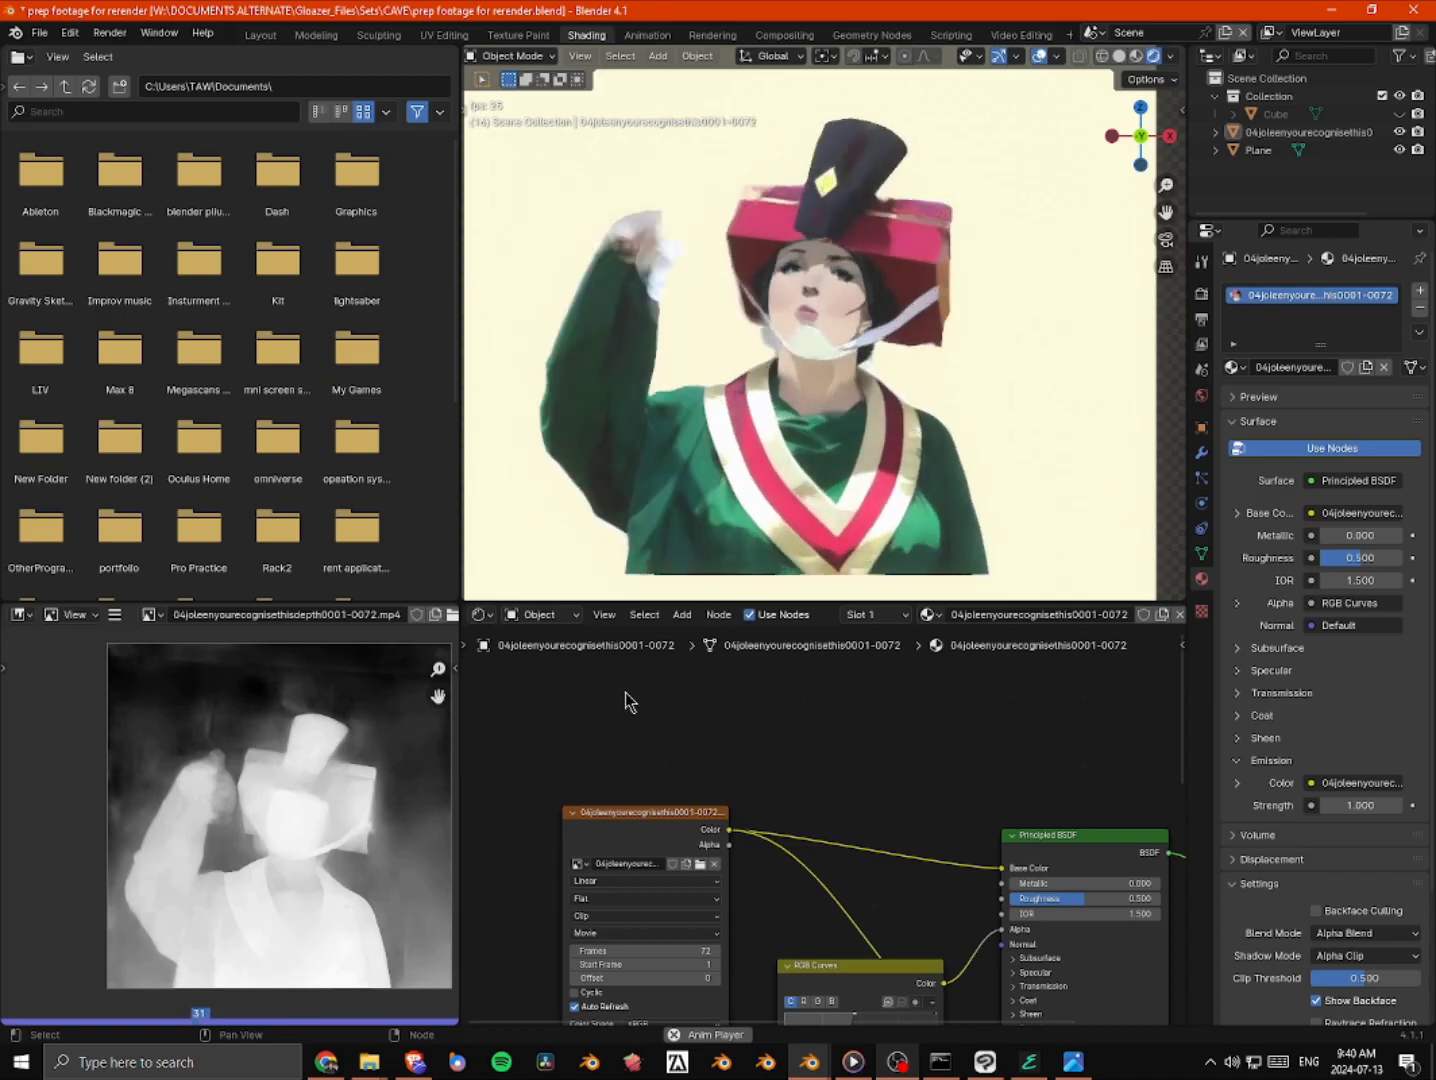
key("space")
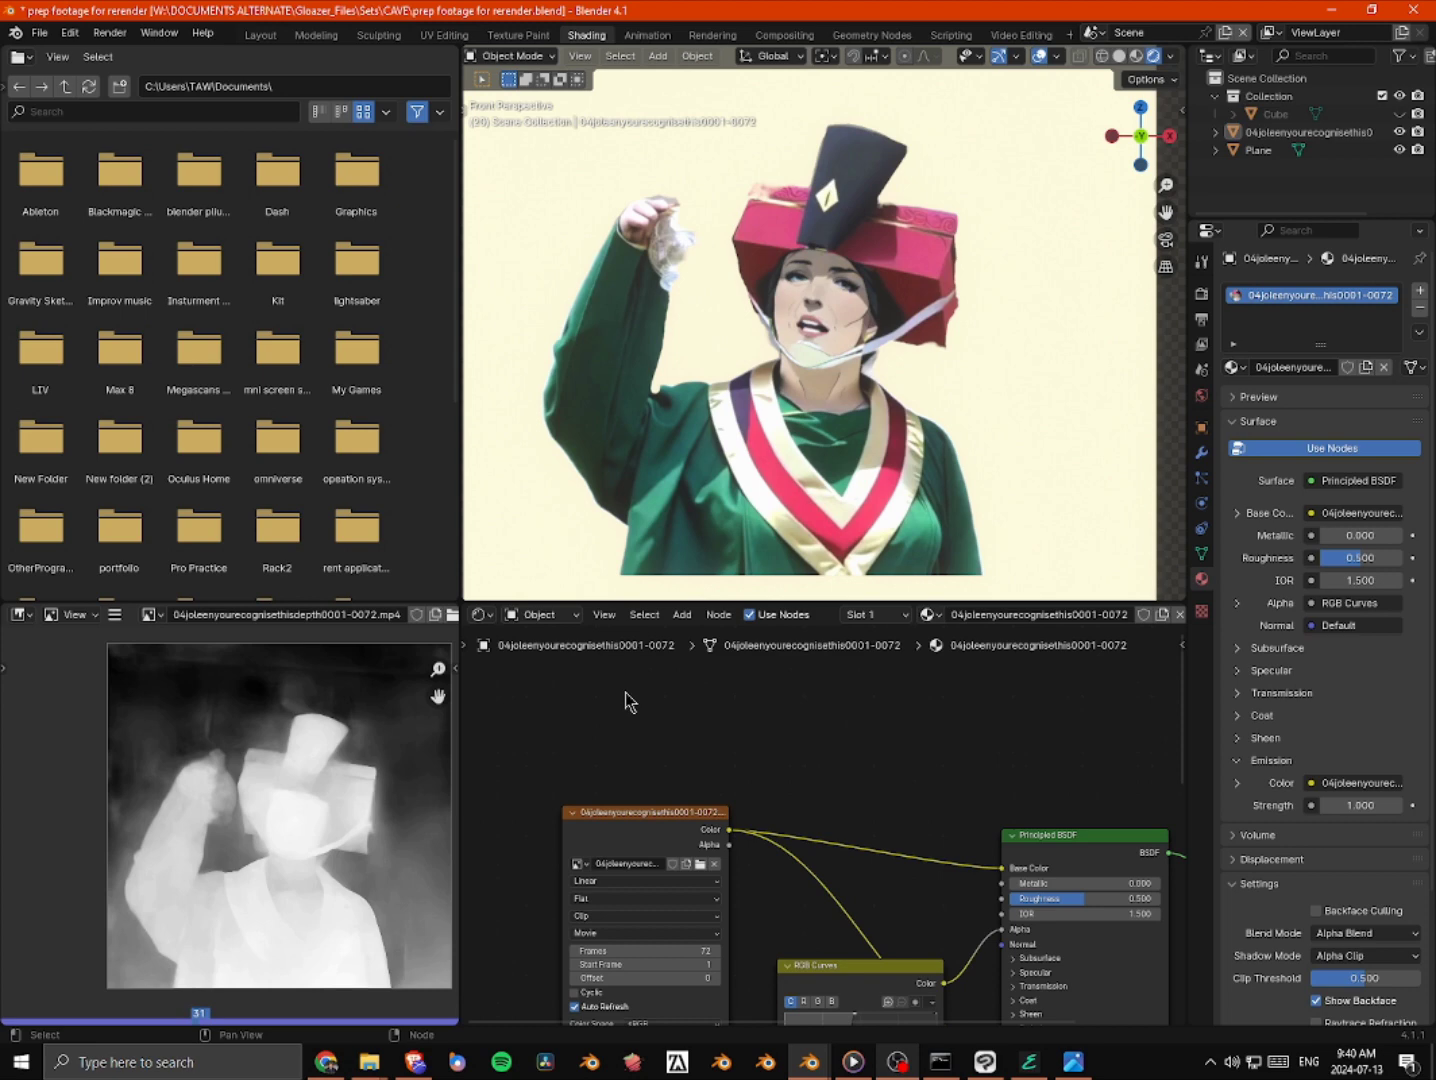
left_click(20, 1062)
left_click(626, 928)
left_click(326, 1062)
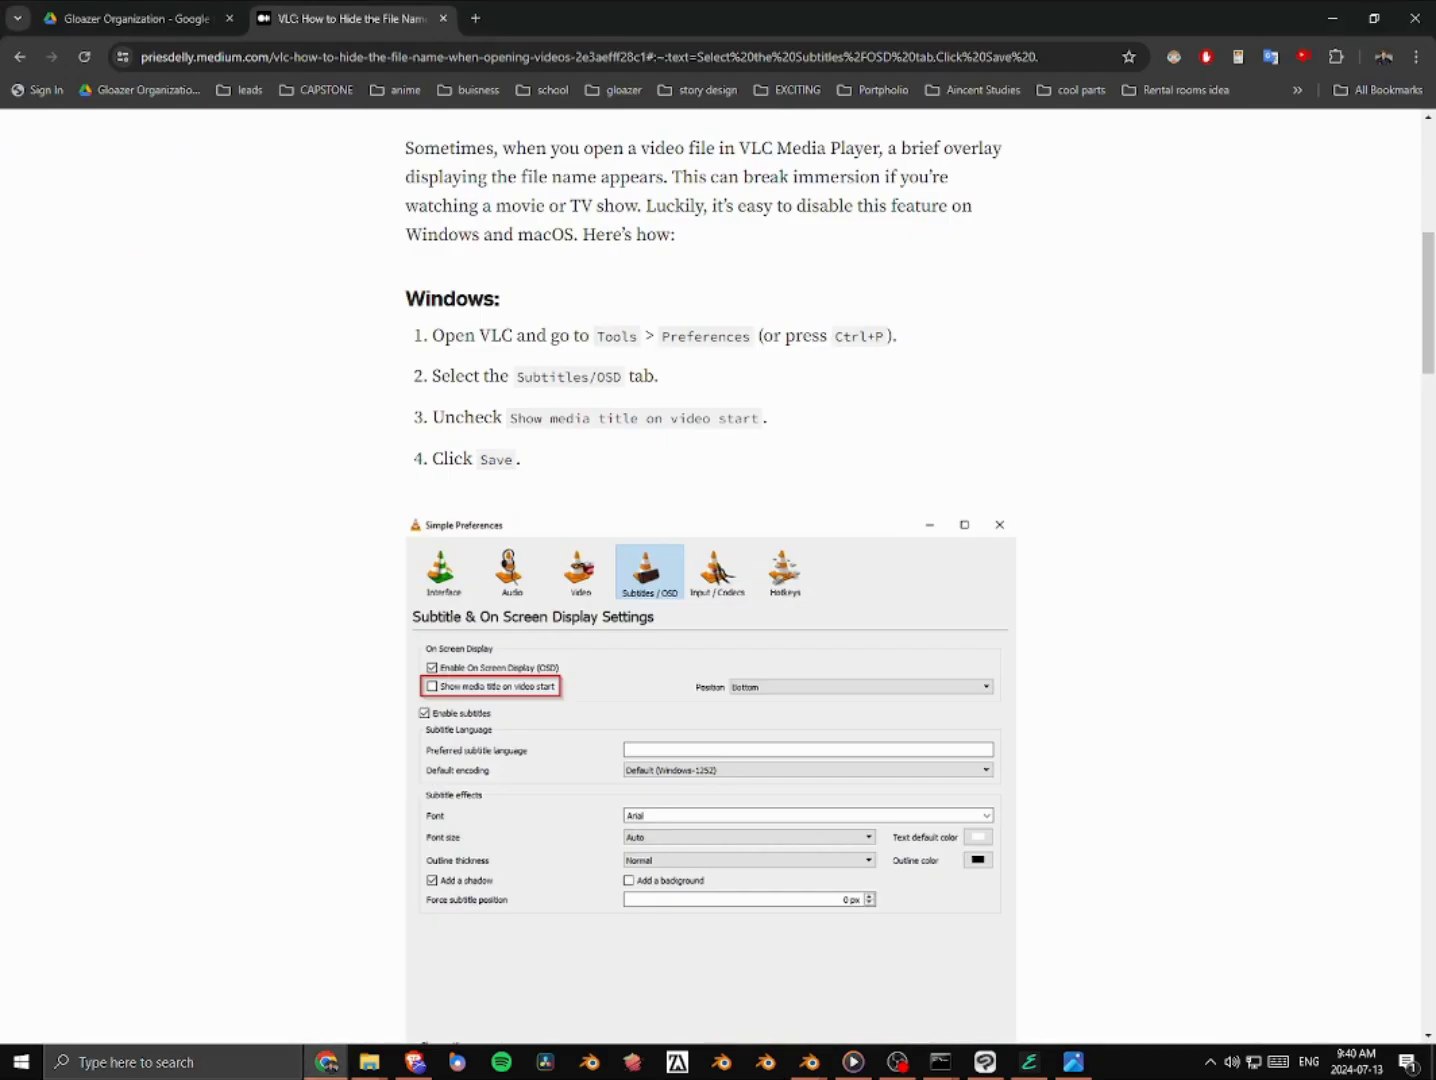
left_click(328, 1064)
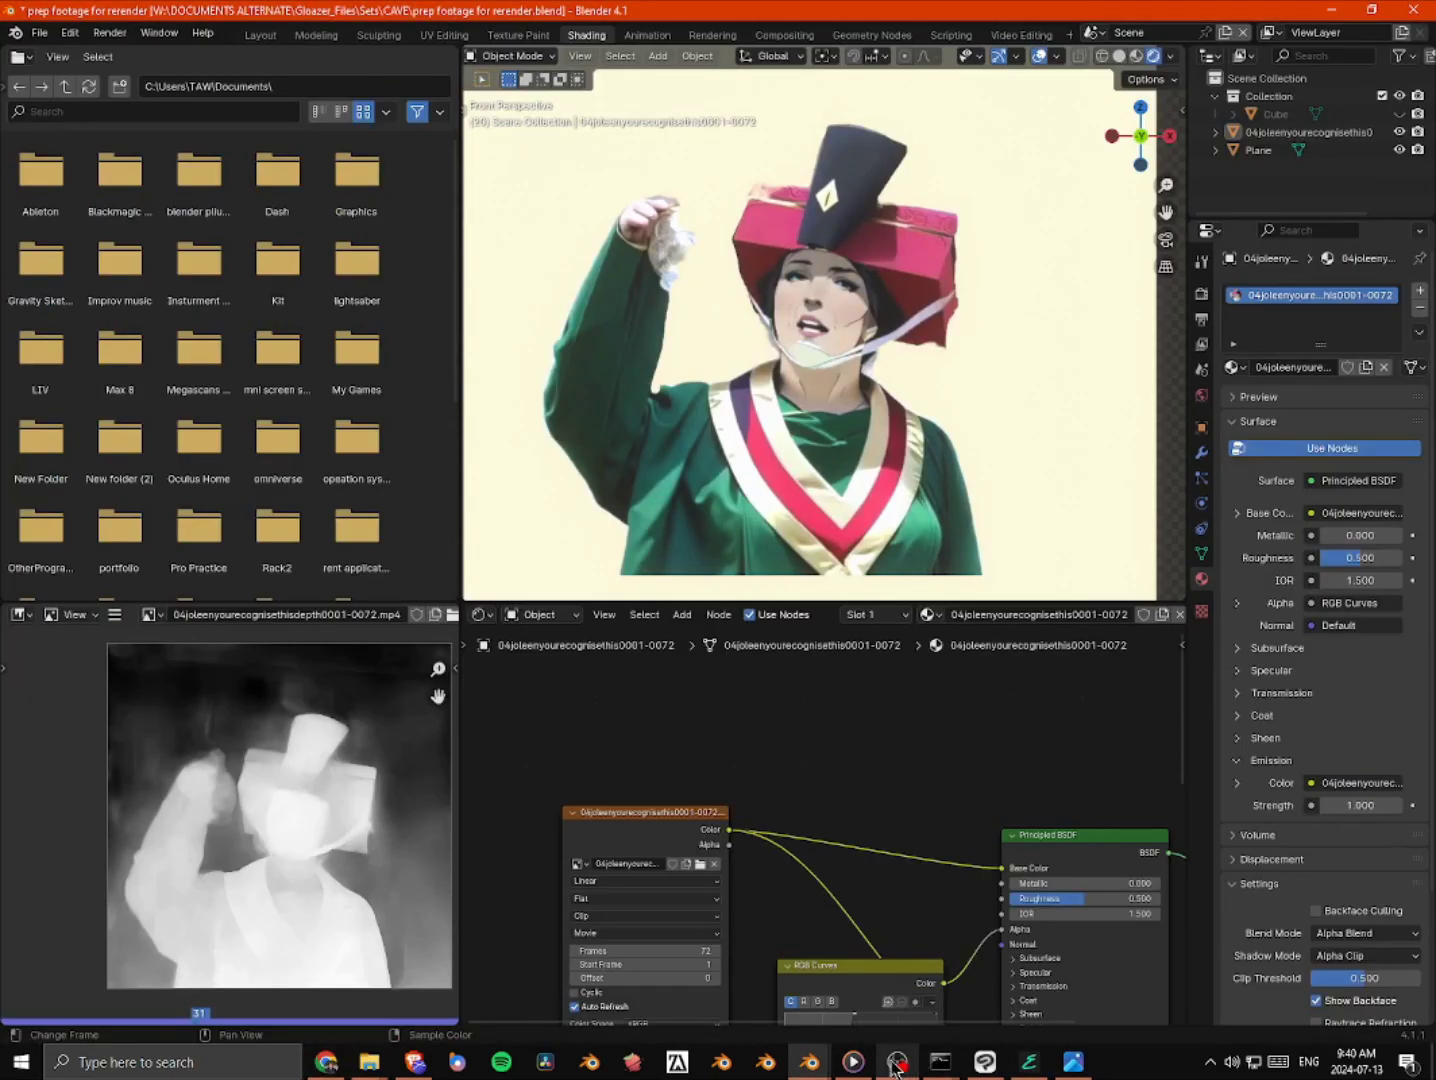
Switch to the Brave browser, open the Rerender A Video page at localhost:7861, and expand the advanced options for the 1st frame translation
left_click(415, 1062)
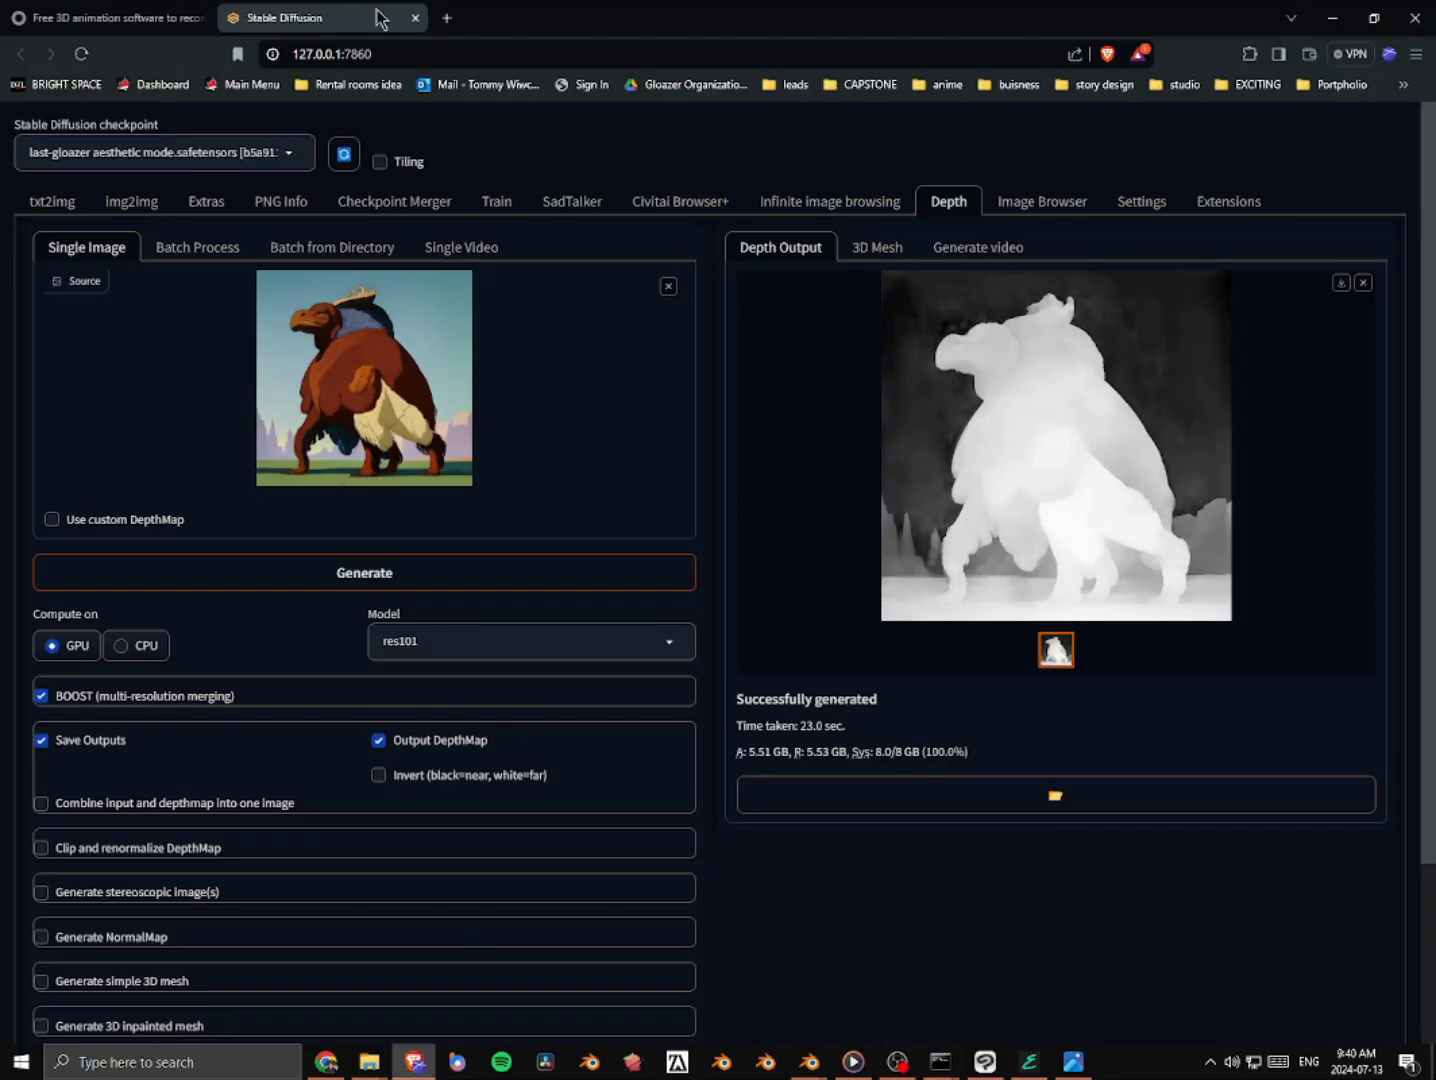
left_click(447, 18)
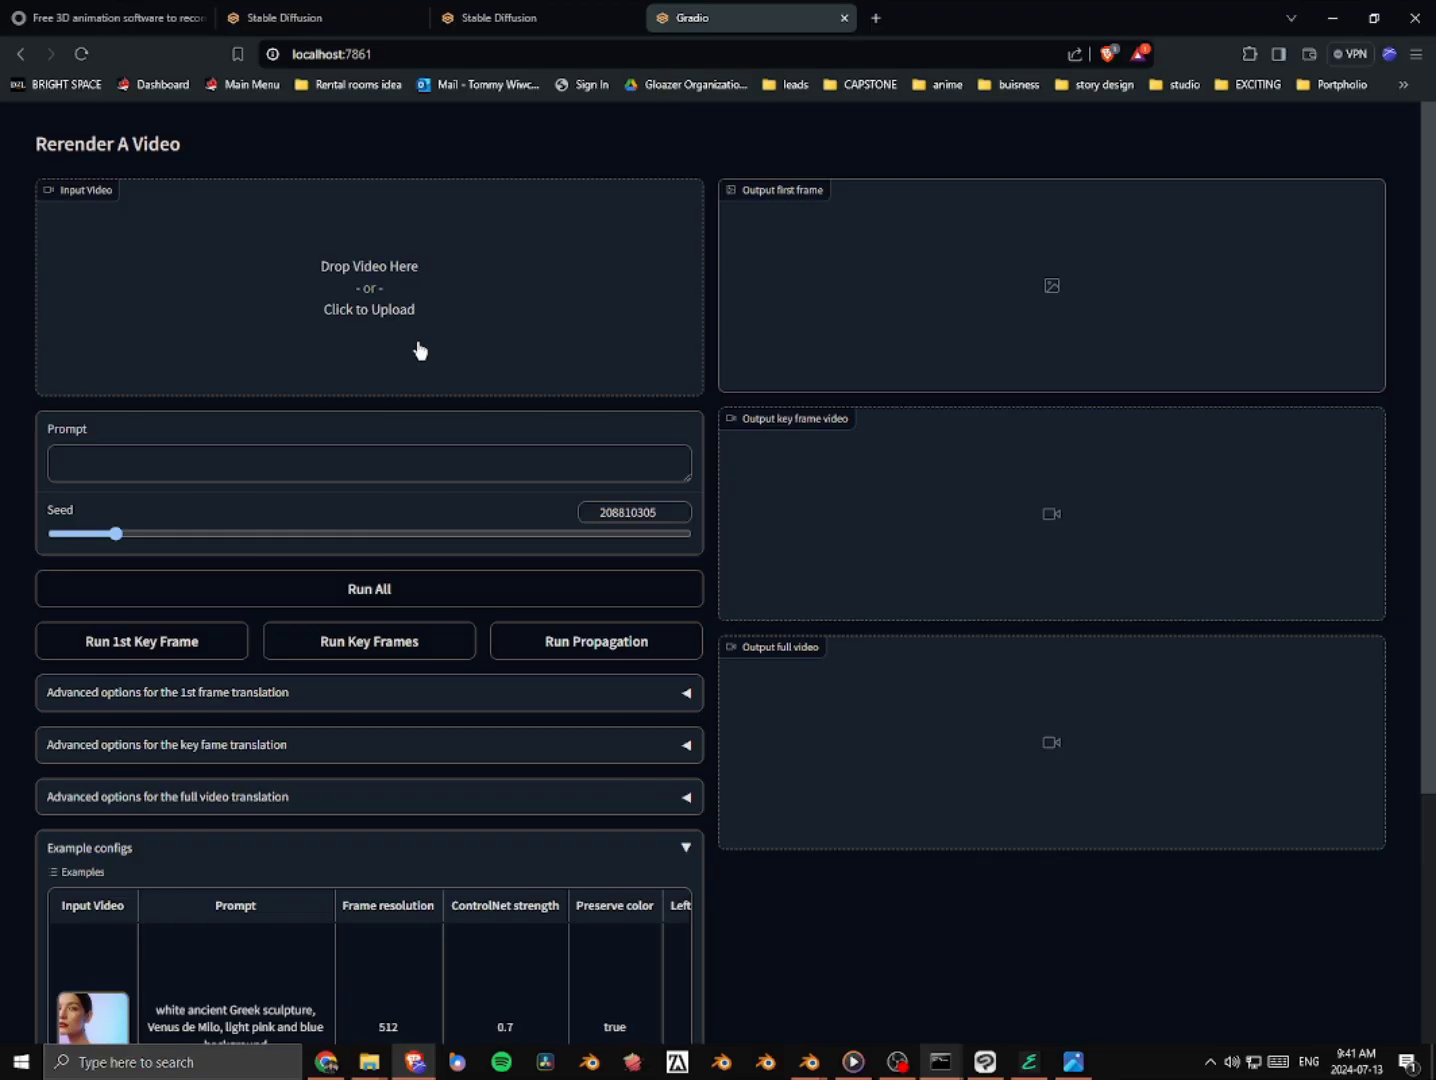
scroll(554, 445, "down", 3)
scroll(659, 432, "up", 3)
scroll(619, 337, "down", 2)
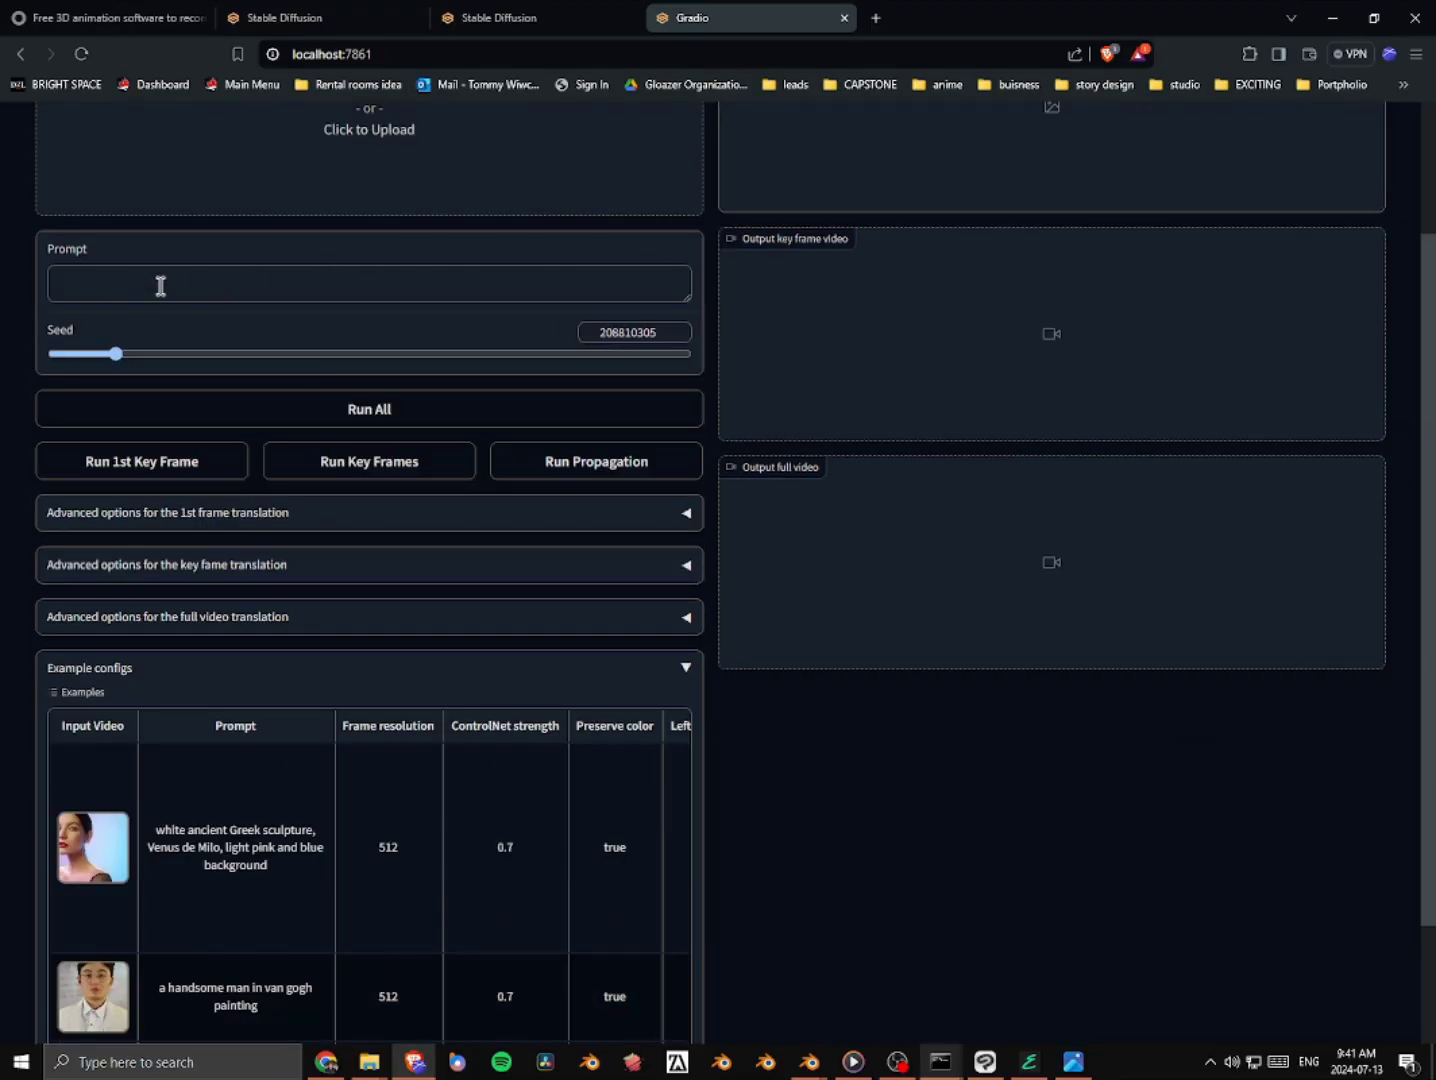
left_click(267, 518)
scroll(430, 635, "down", 2)
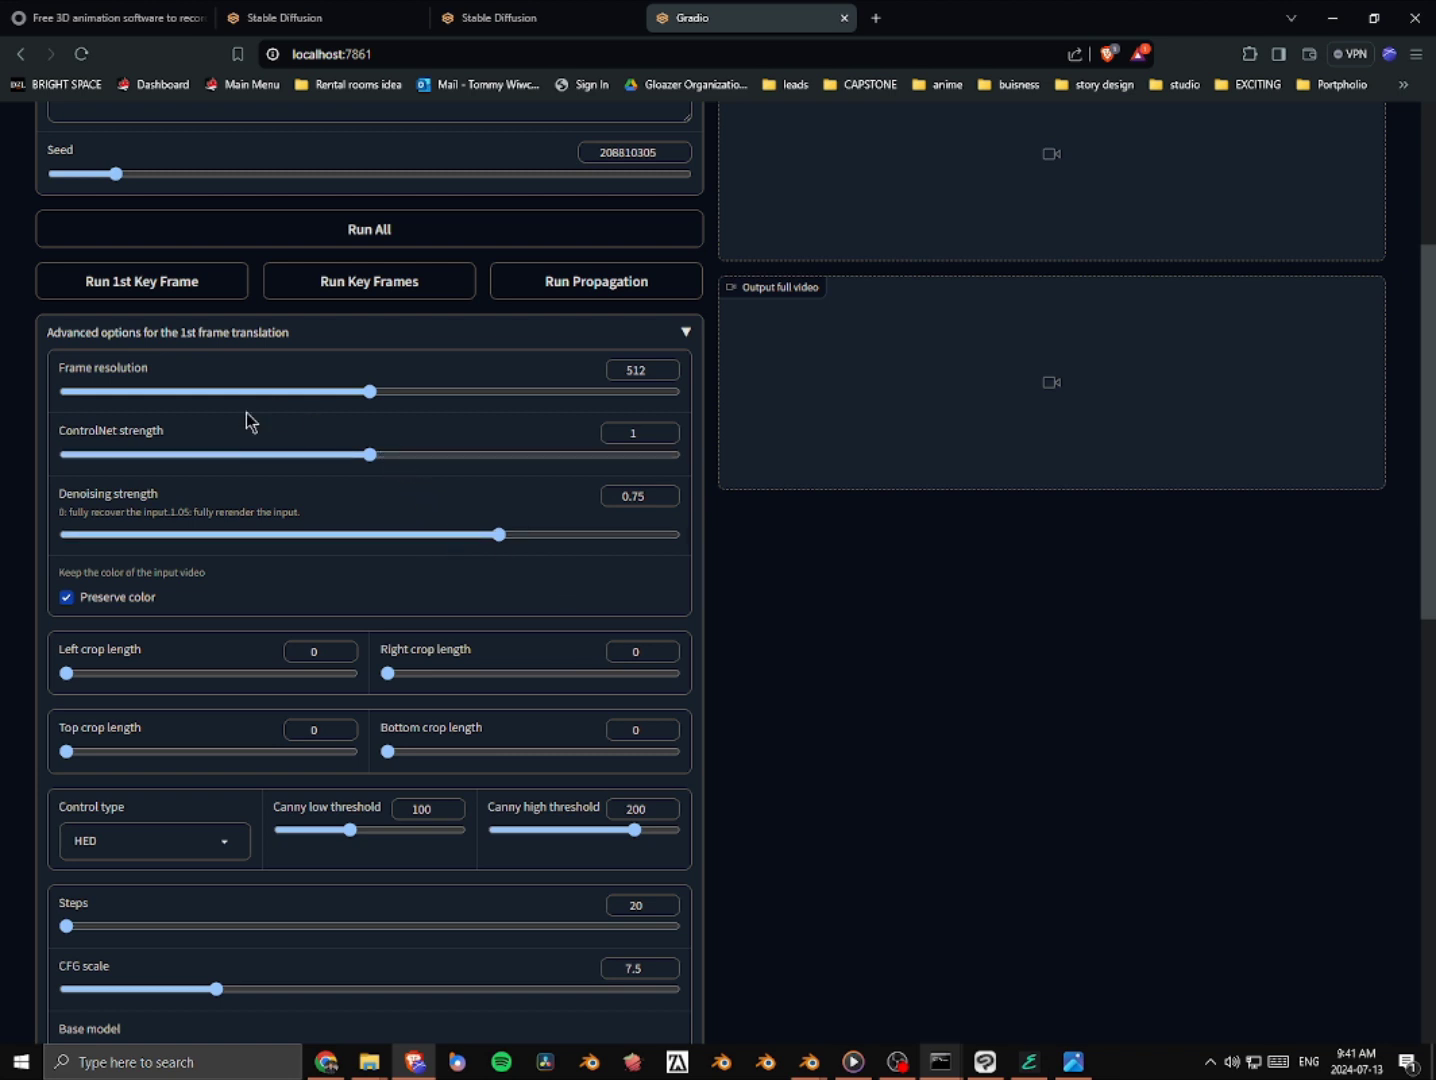
Examine the HED and canny control types, then the base model, prompt and FreeU settings for the 1st frame translation
scroll(267, 612, "down", 1)
left_click(169, 745)
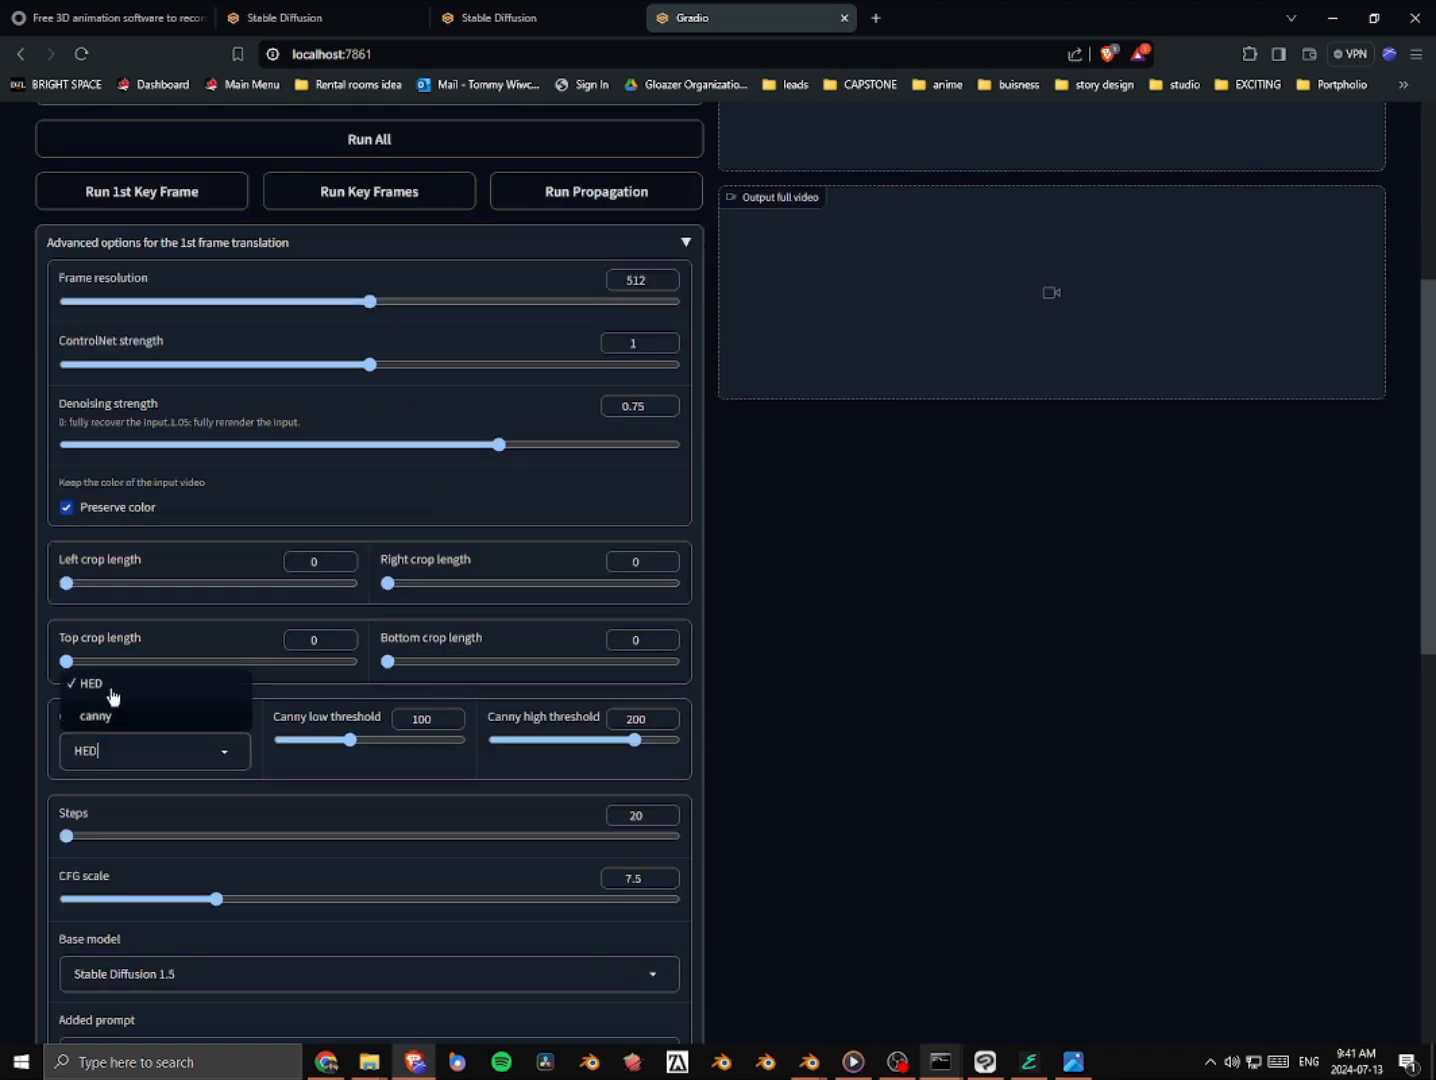
left_click(725, 614)
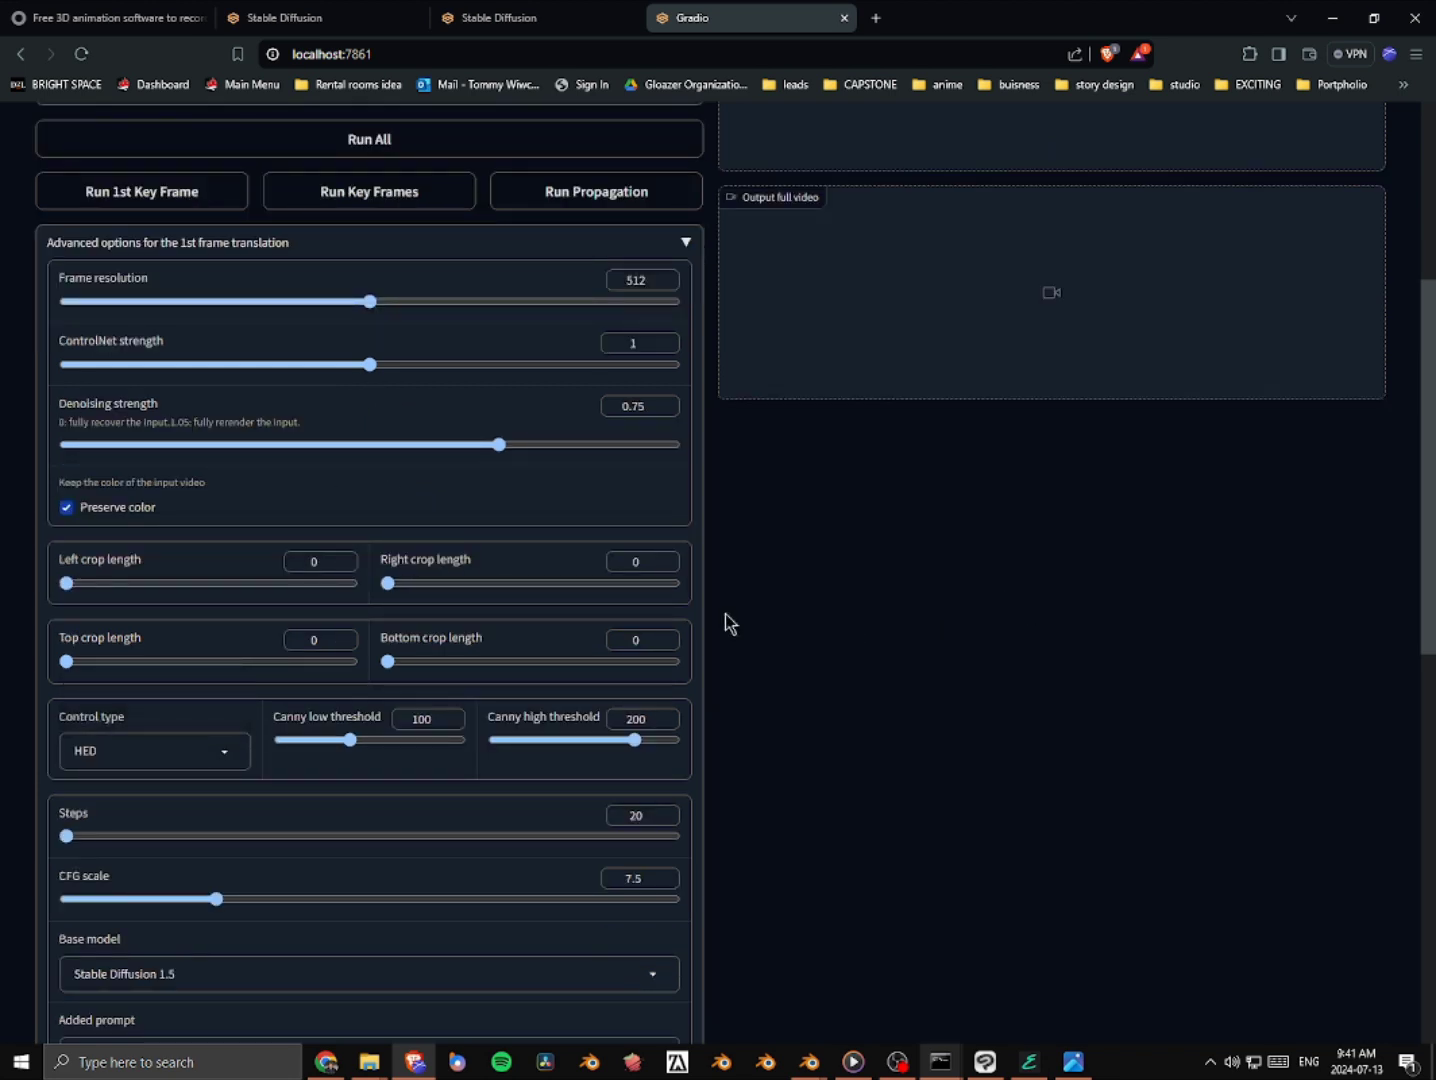
left_click(174, 750)
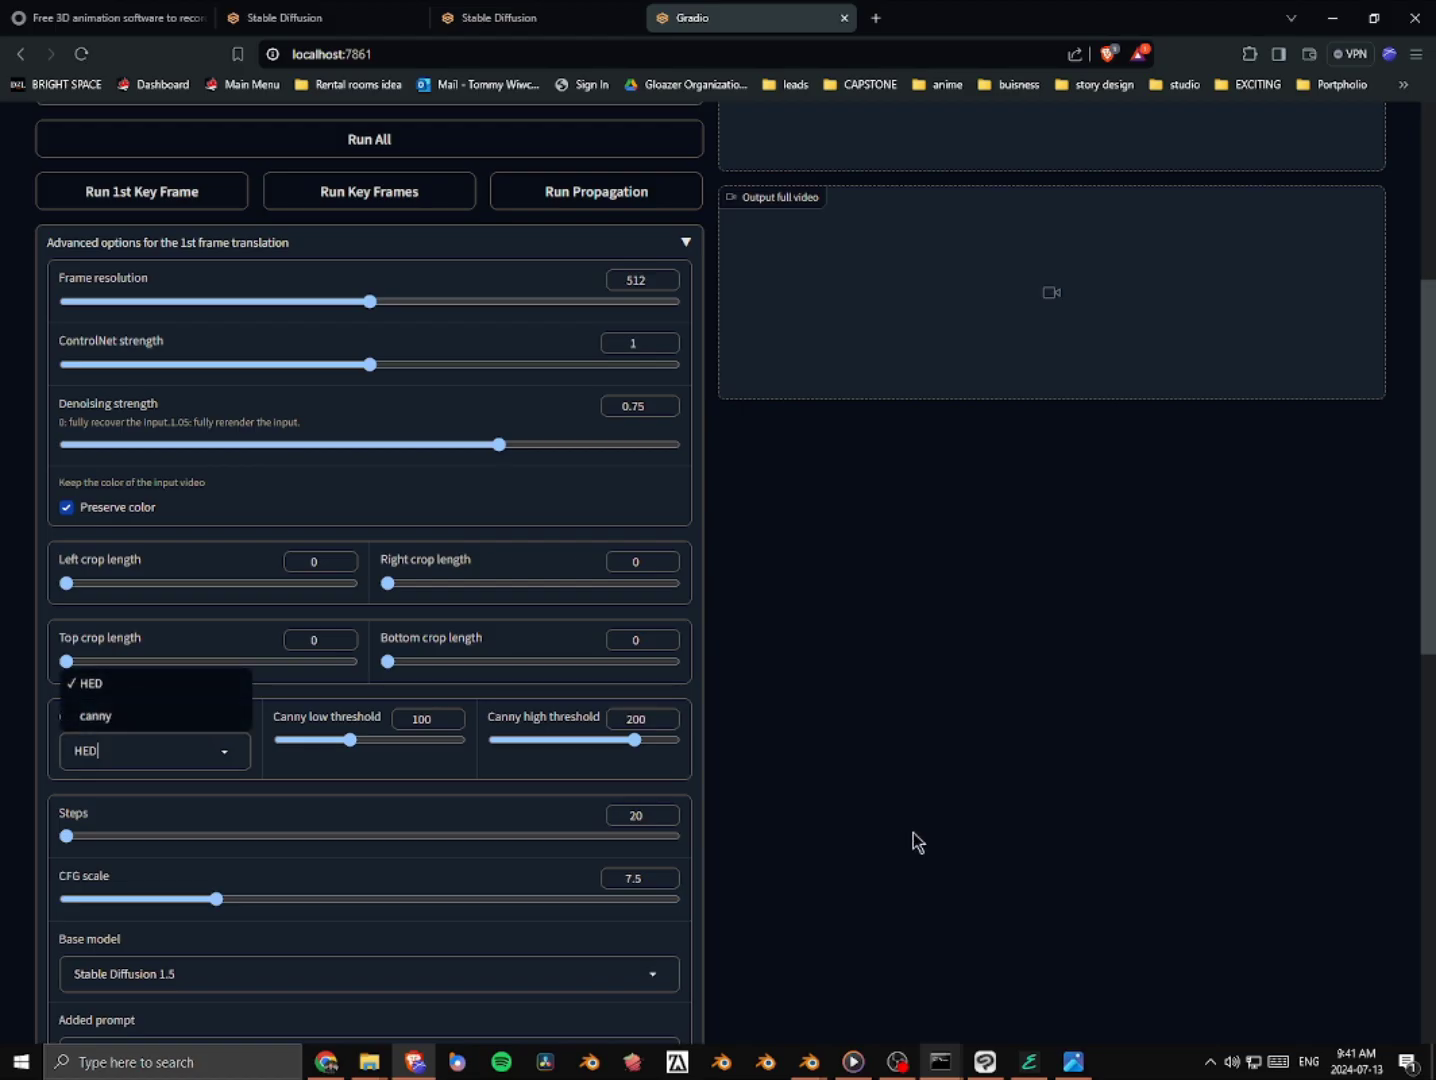
left_click(913, 843)
scroll(433, 600, "down", 3)
scroll(433, 600, "down", 3)
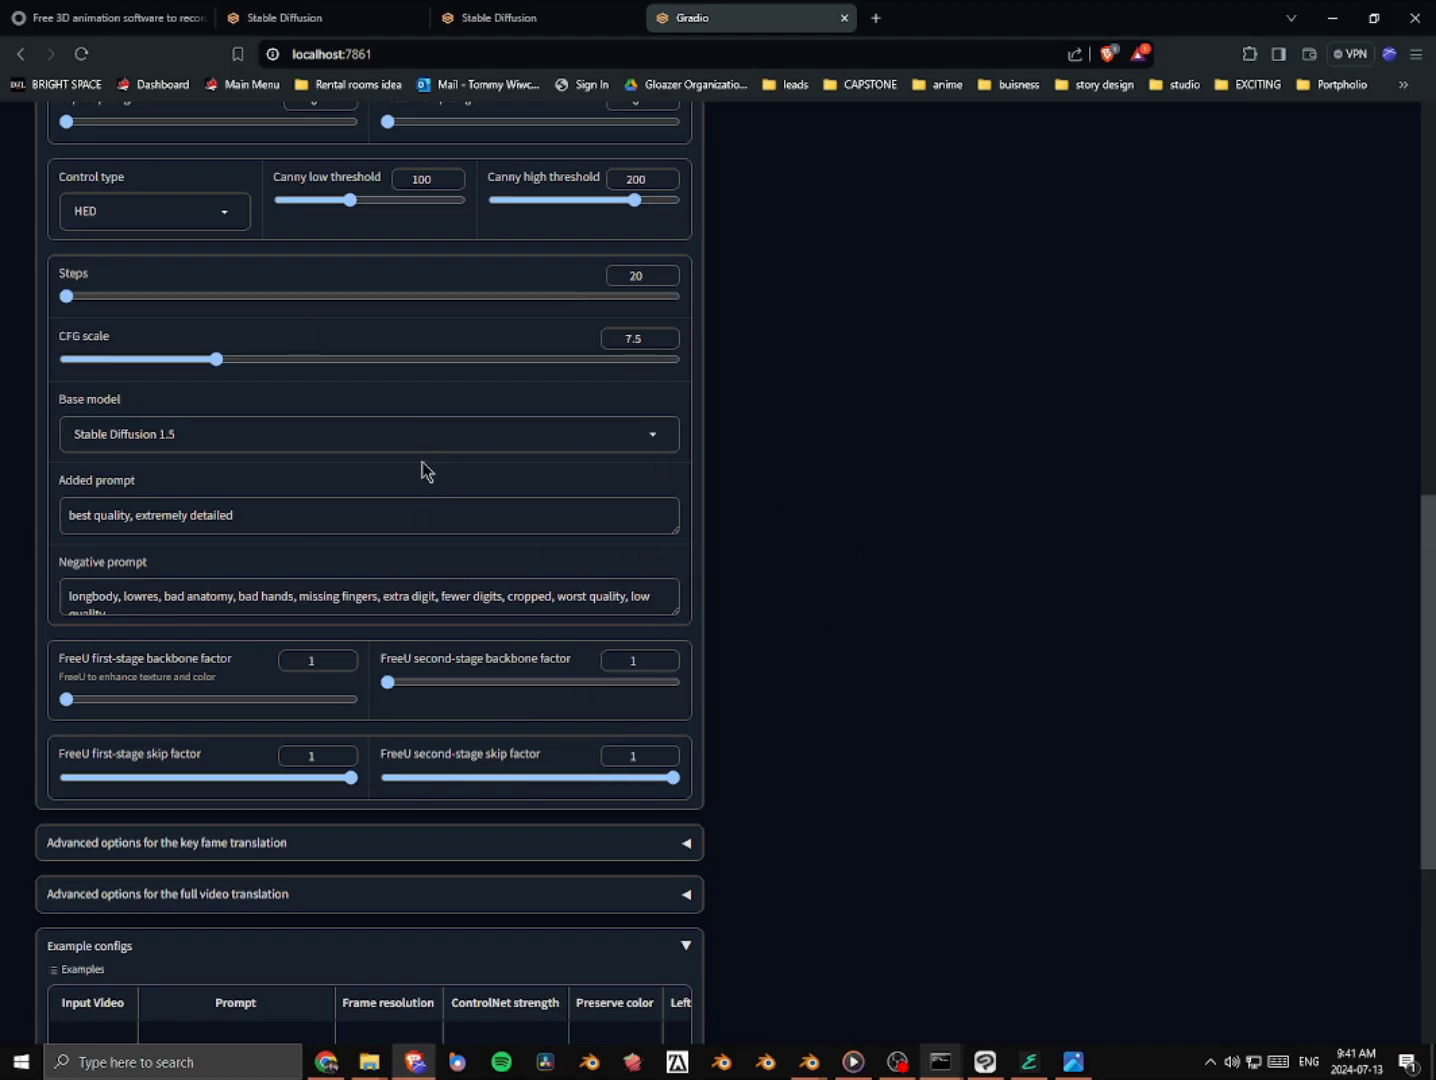
scroll(800, 555, "up", 1)
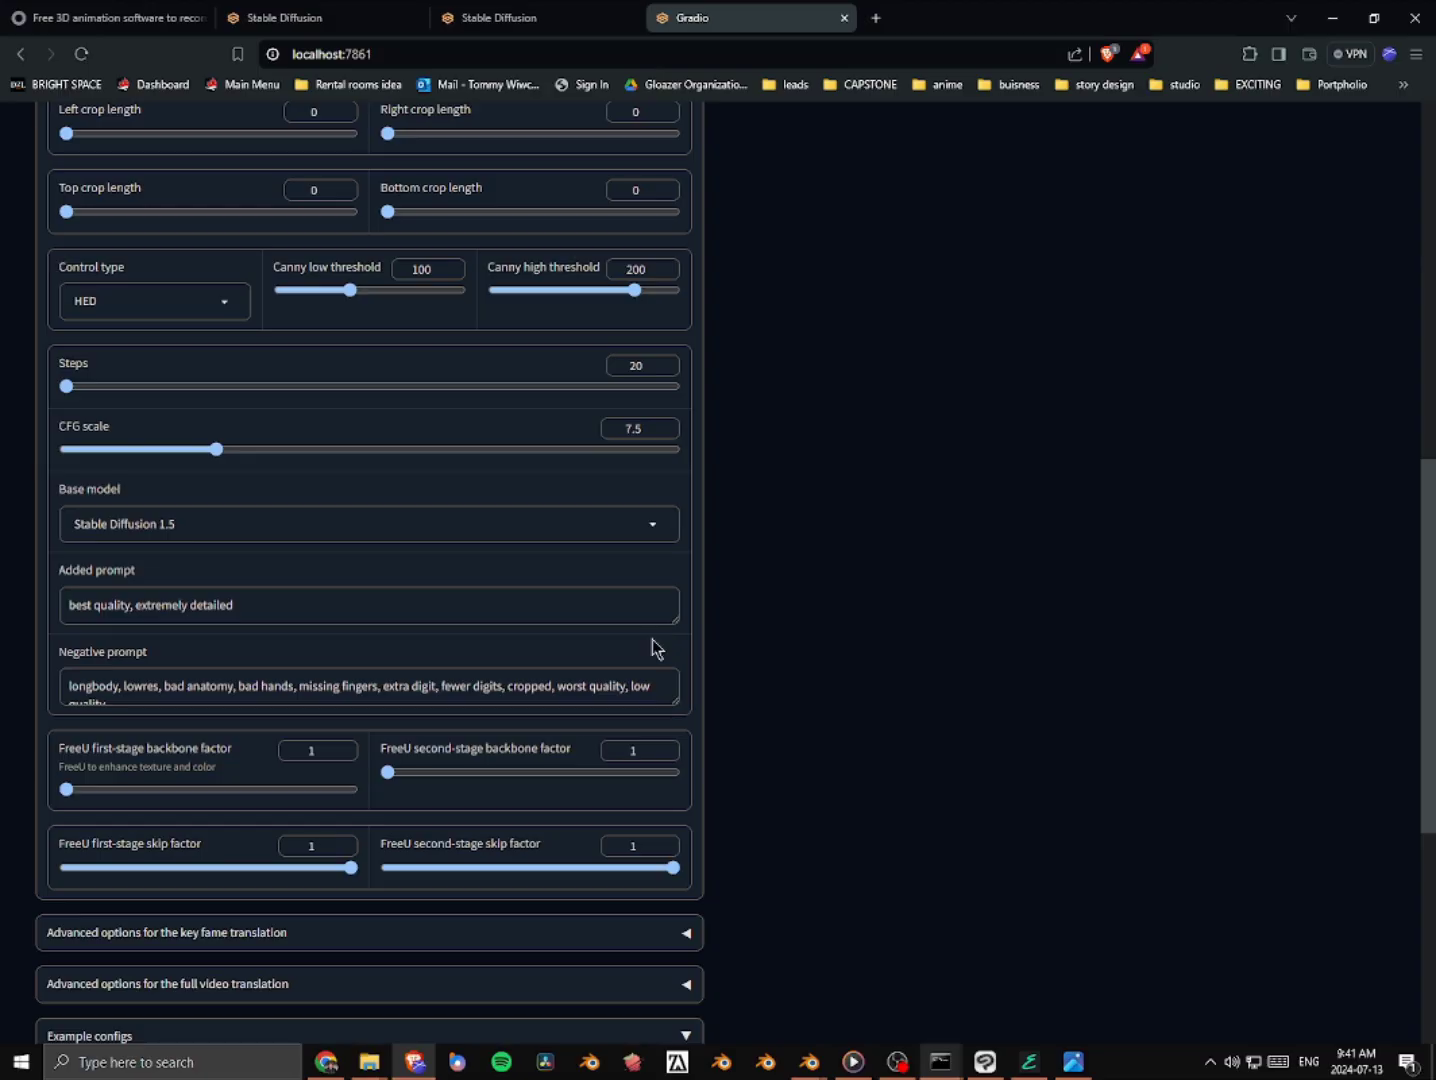
scroll(657, 622, "up", 9)
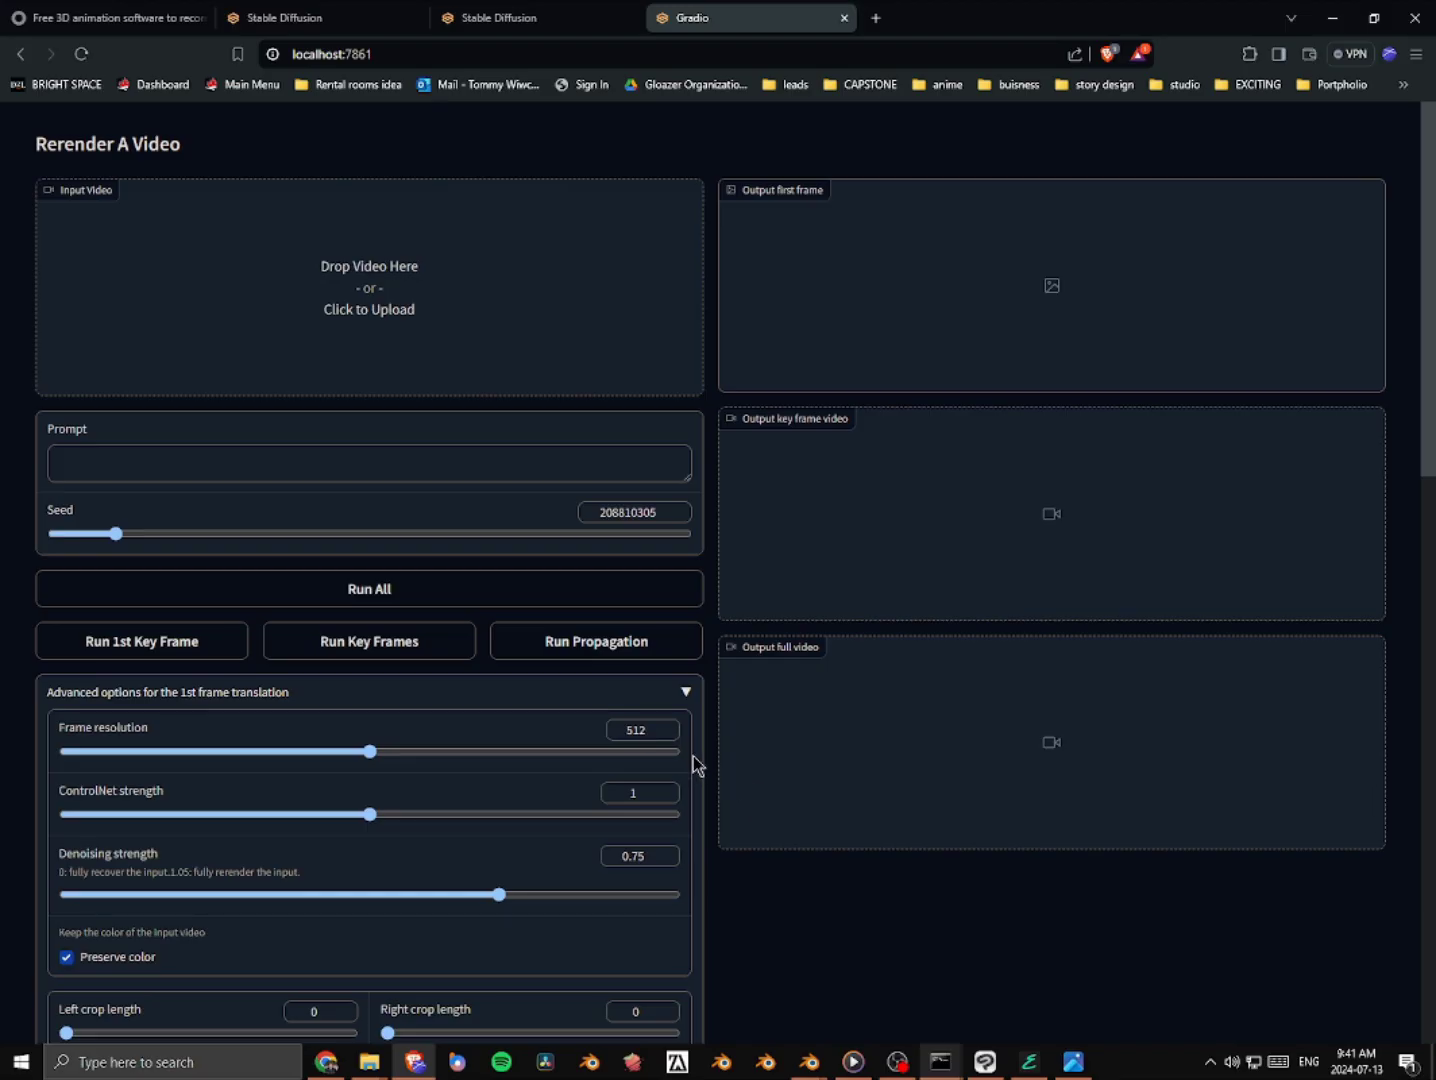
left_click(853, 1061)
left_click(908, 1066)
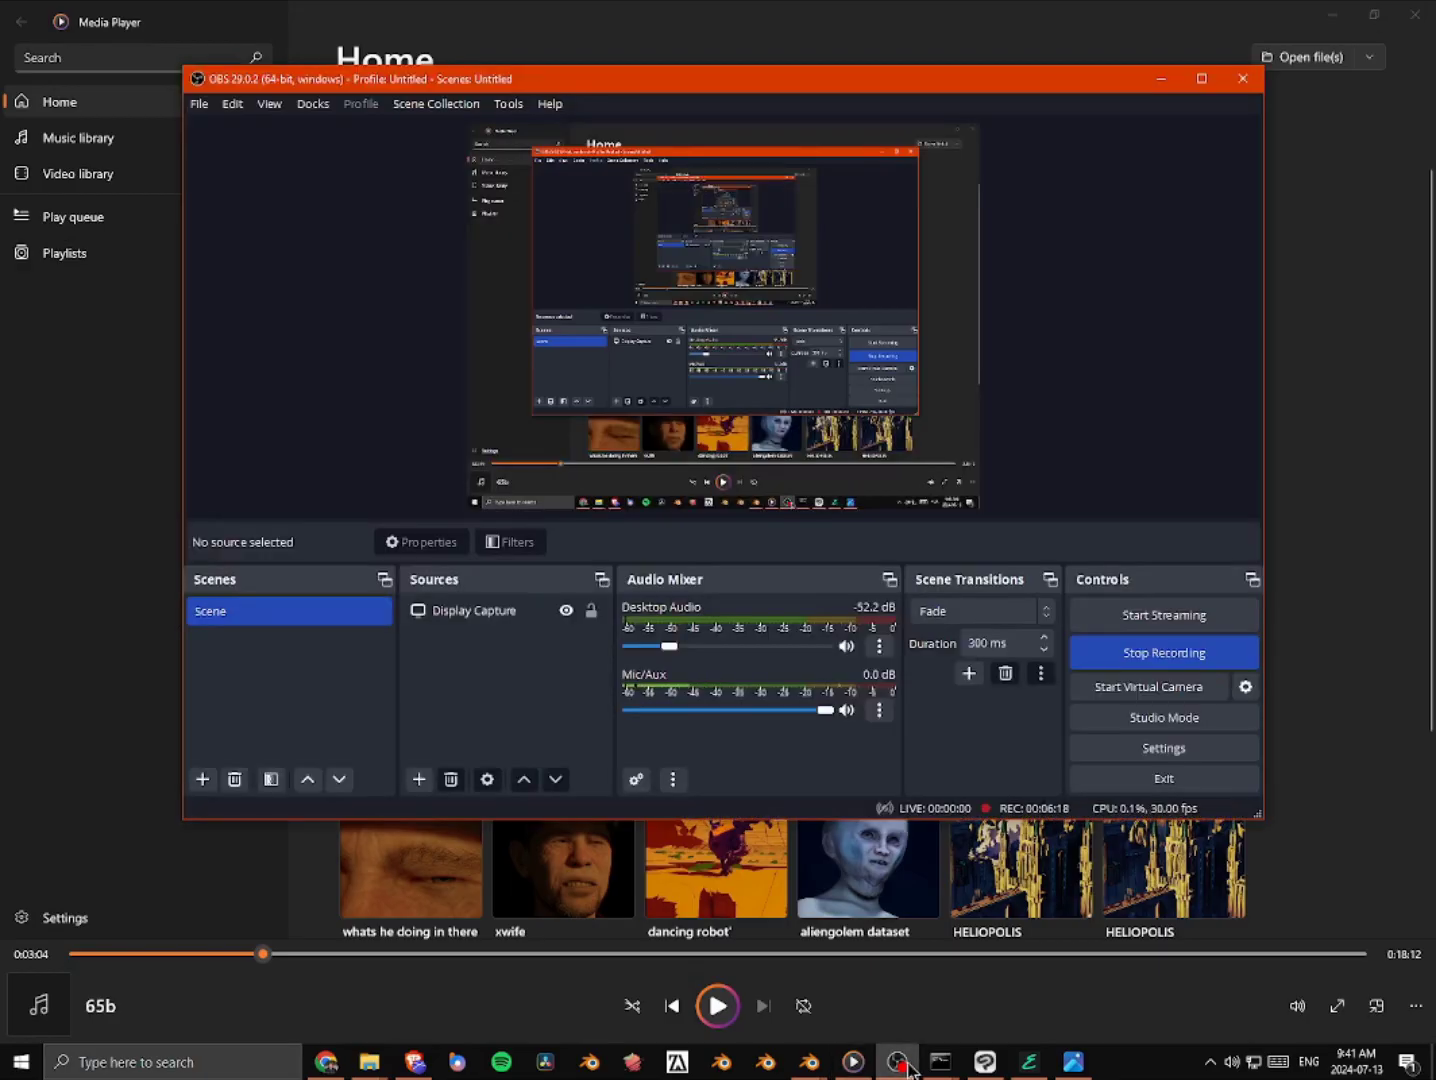
left_click(908, 1066)
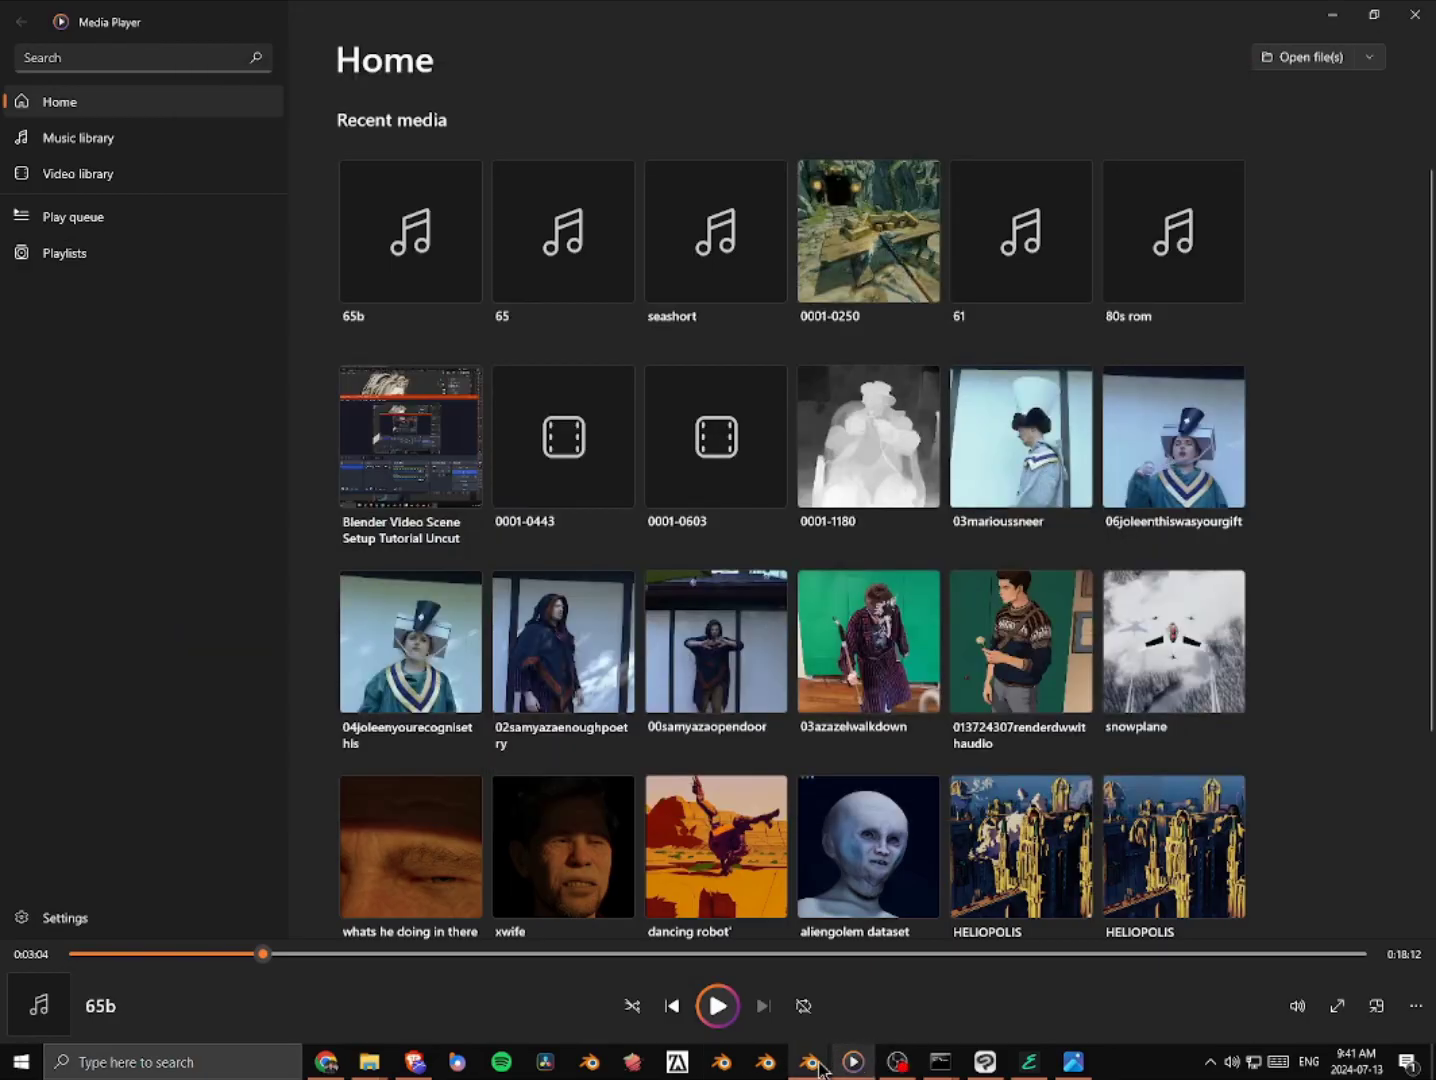
Return to the Blender file and play the raised-hand cut-out footage again, stopping it at frame 68
left_click(809, 1061)
left_click(866, 1016)
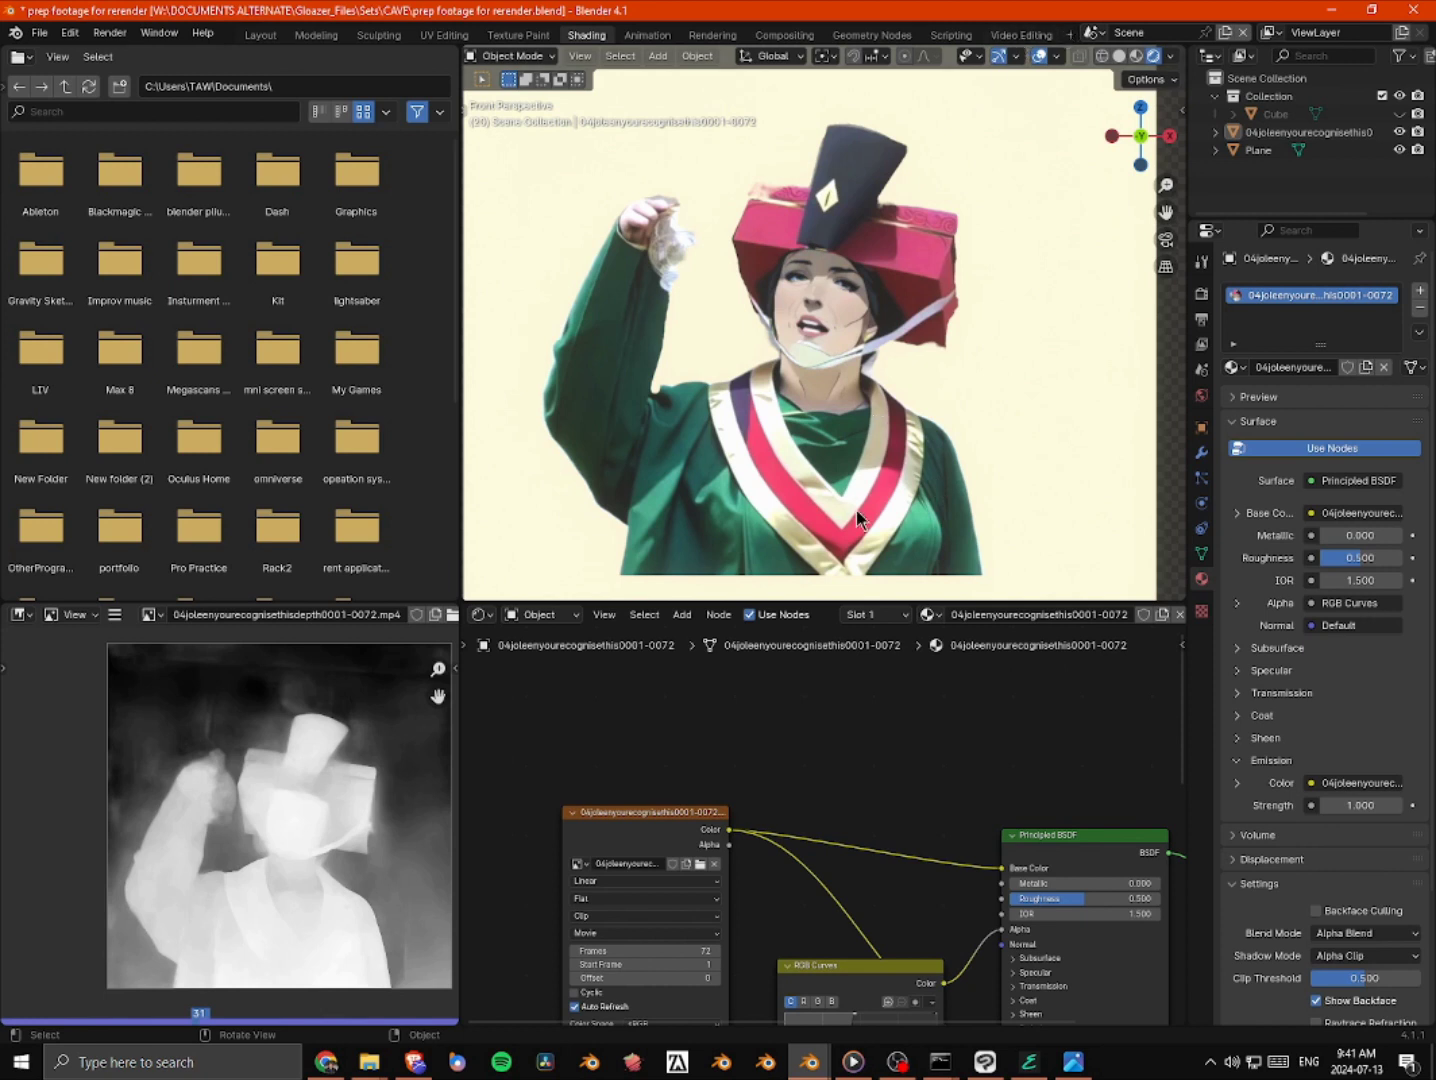
key("space")
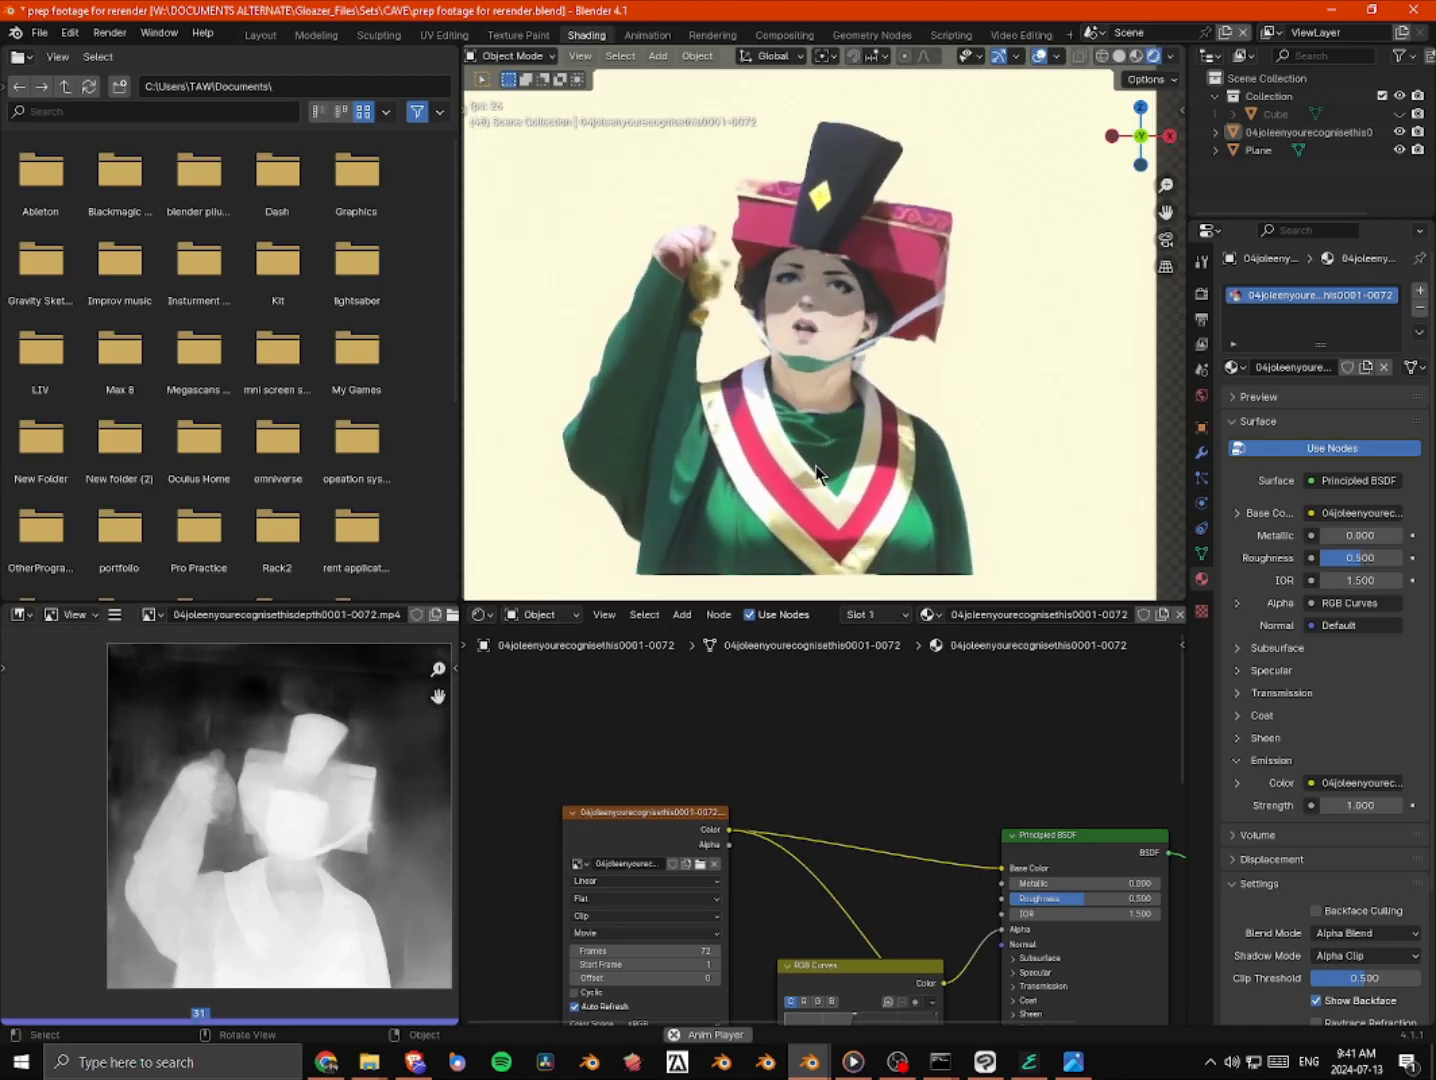
key("space")
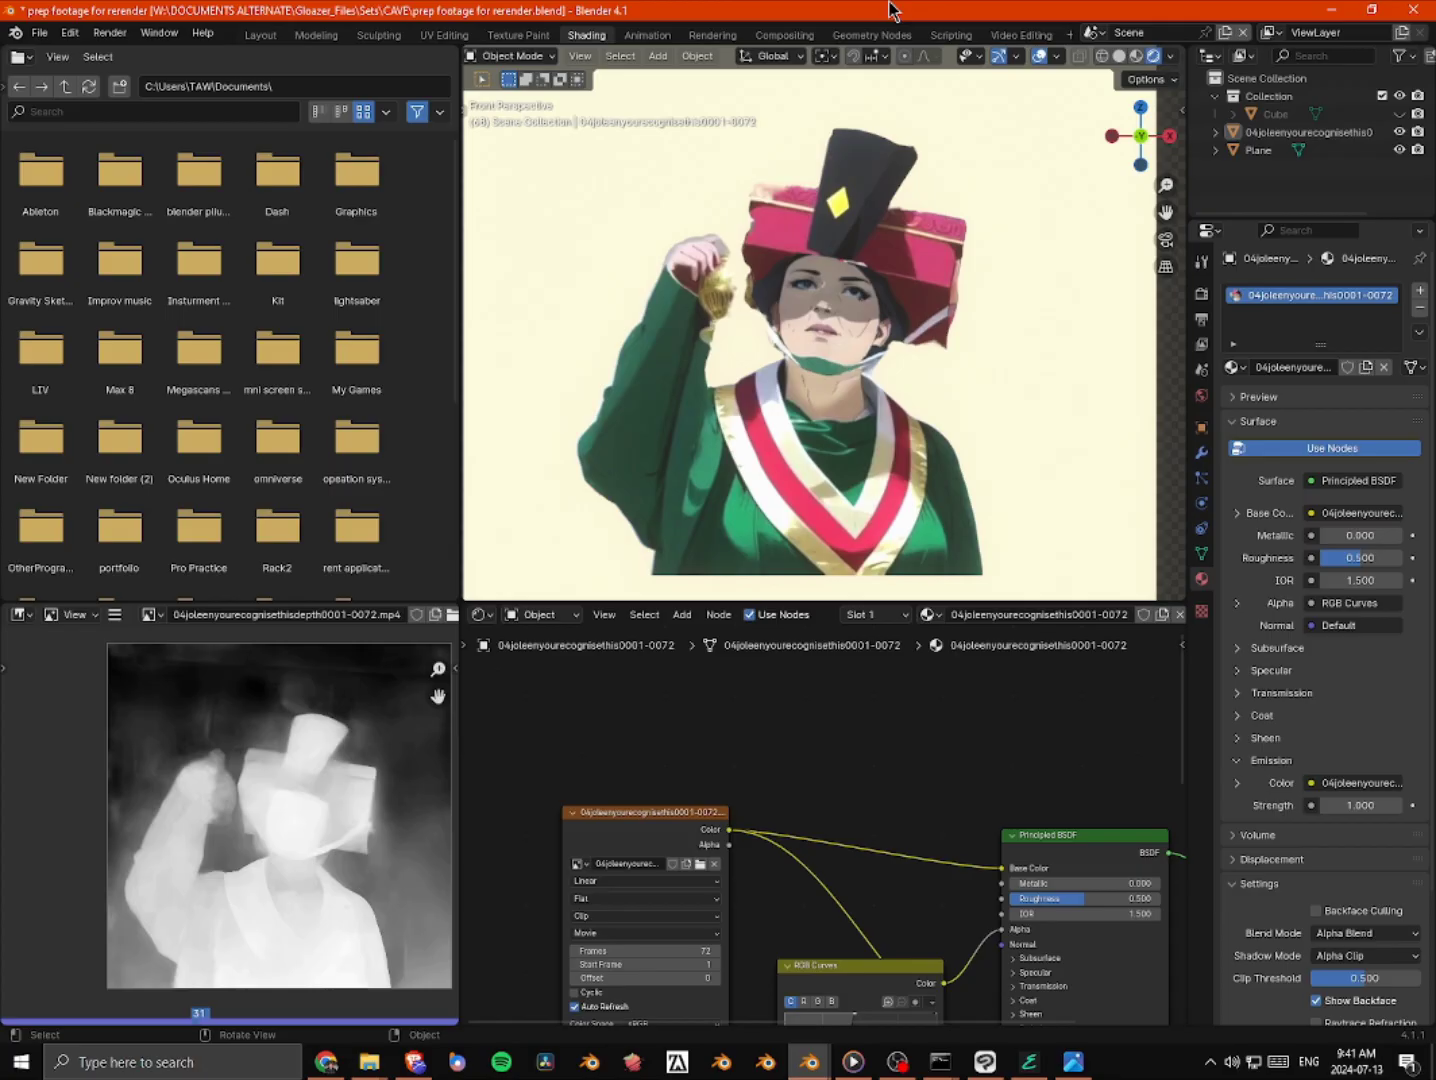
Go to the Video Editing workspace and switch the active scene to recognise this.001
left_click(1010, 38)
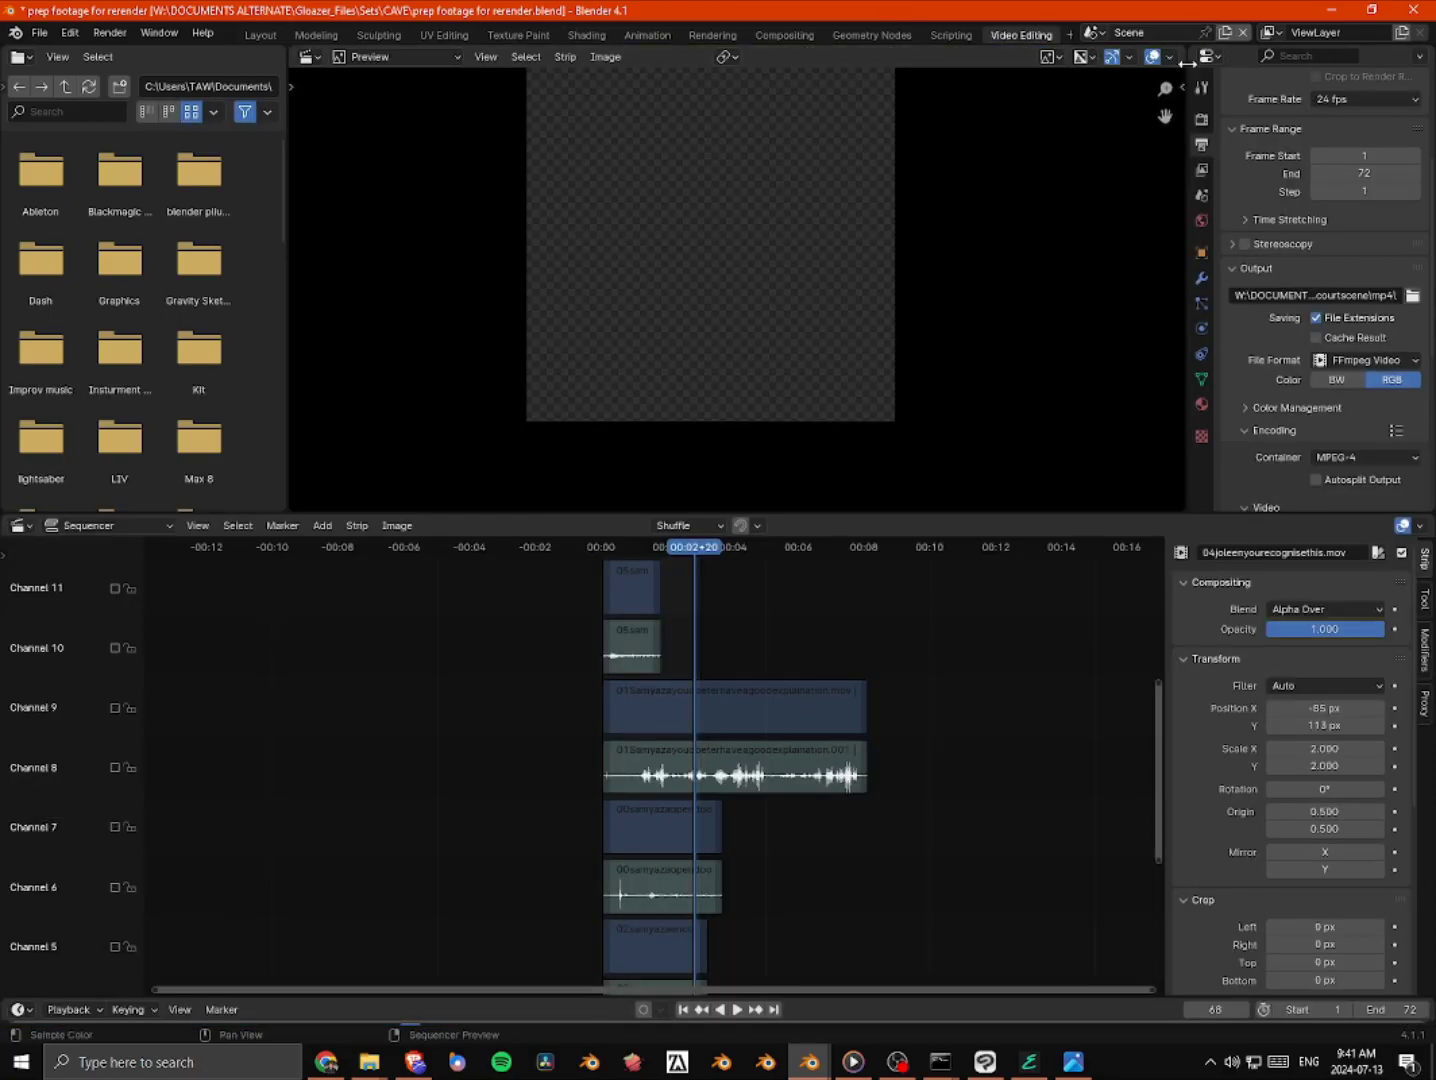
left_click(1093, 34)
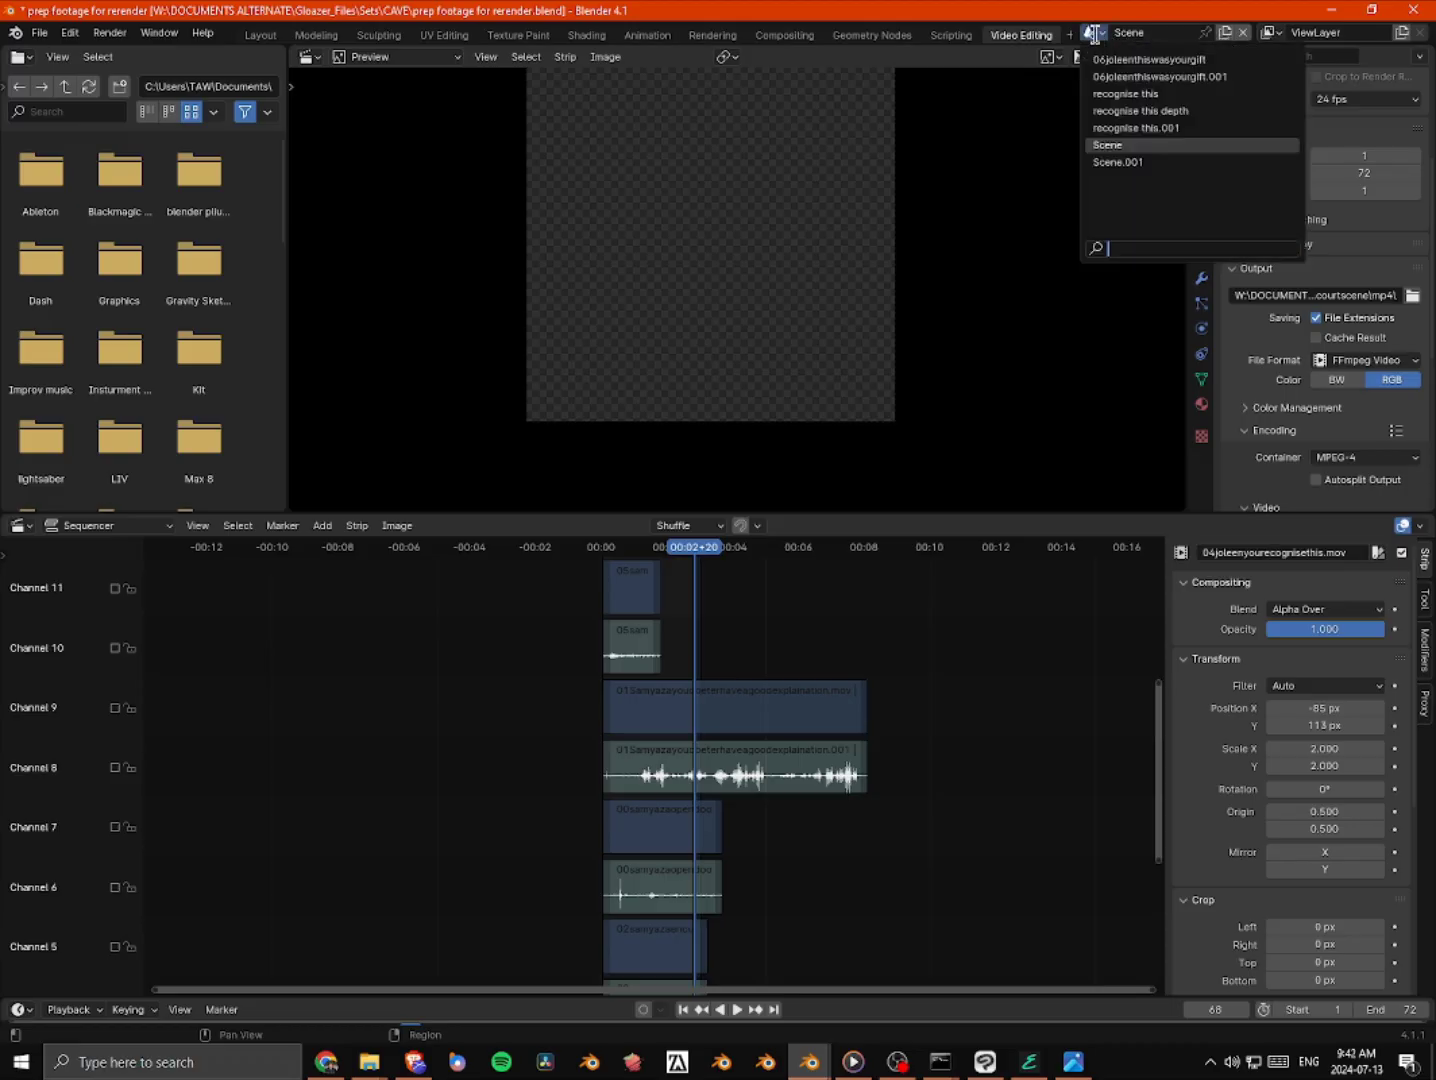
left_click(1098, 37)
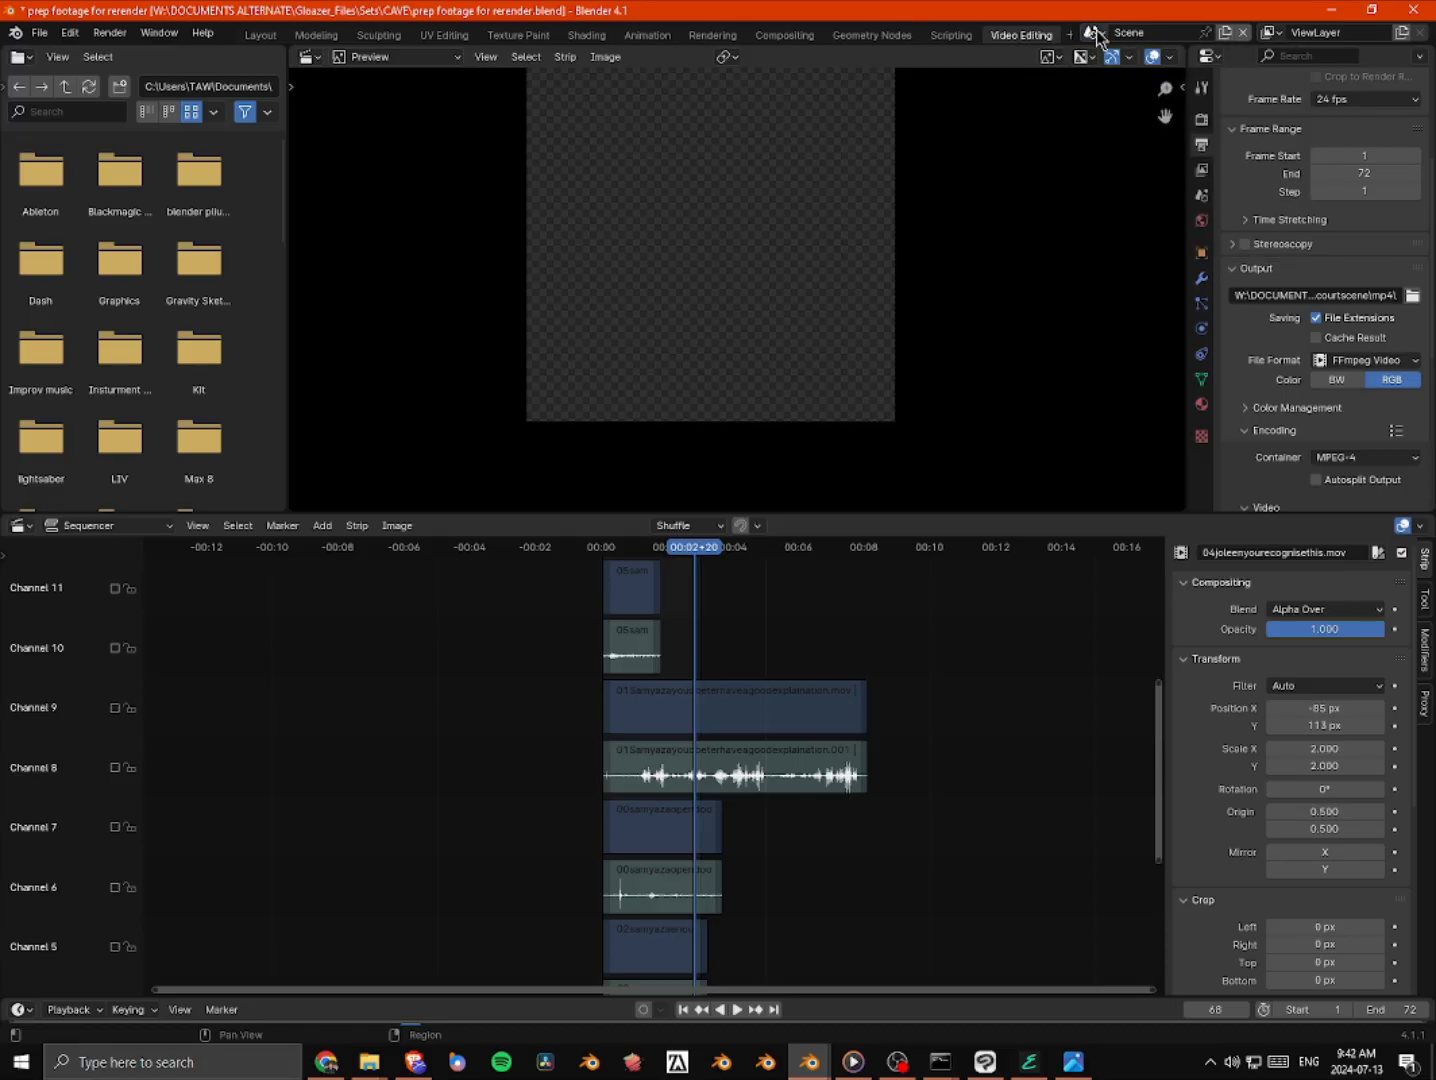
left_click(1096, 32)
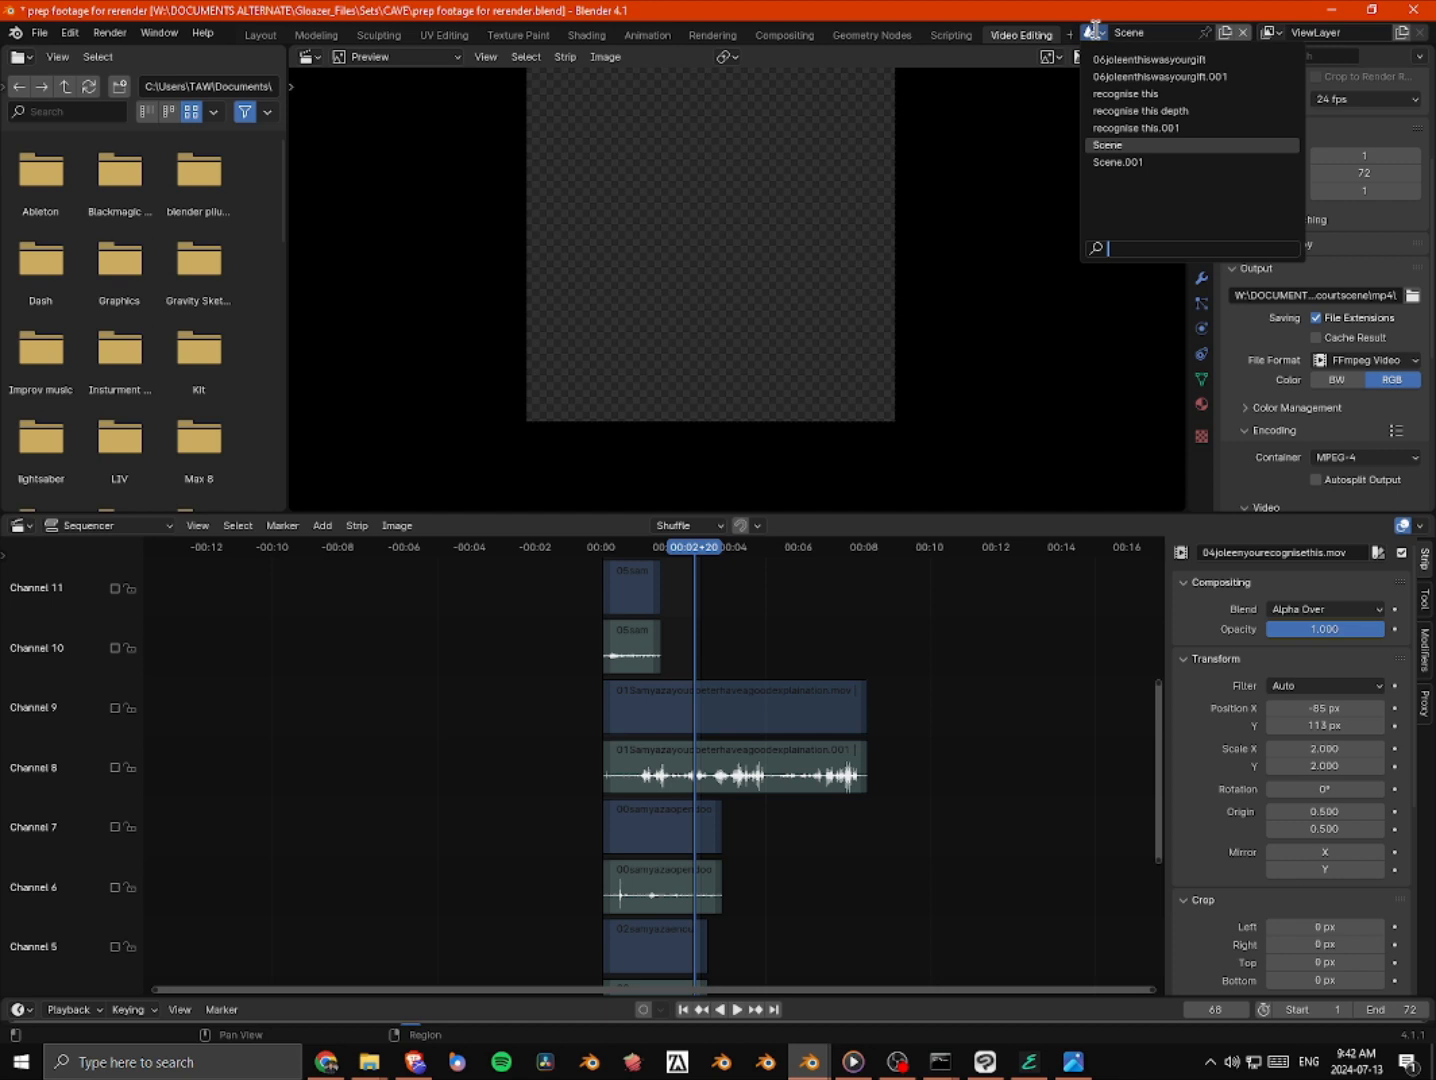
left_click(1160, 130)
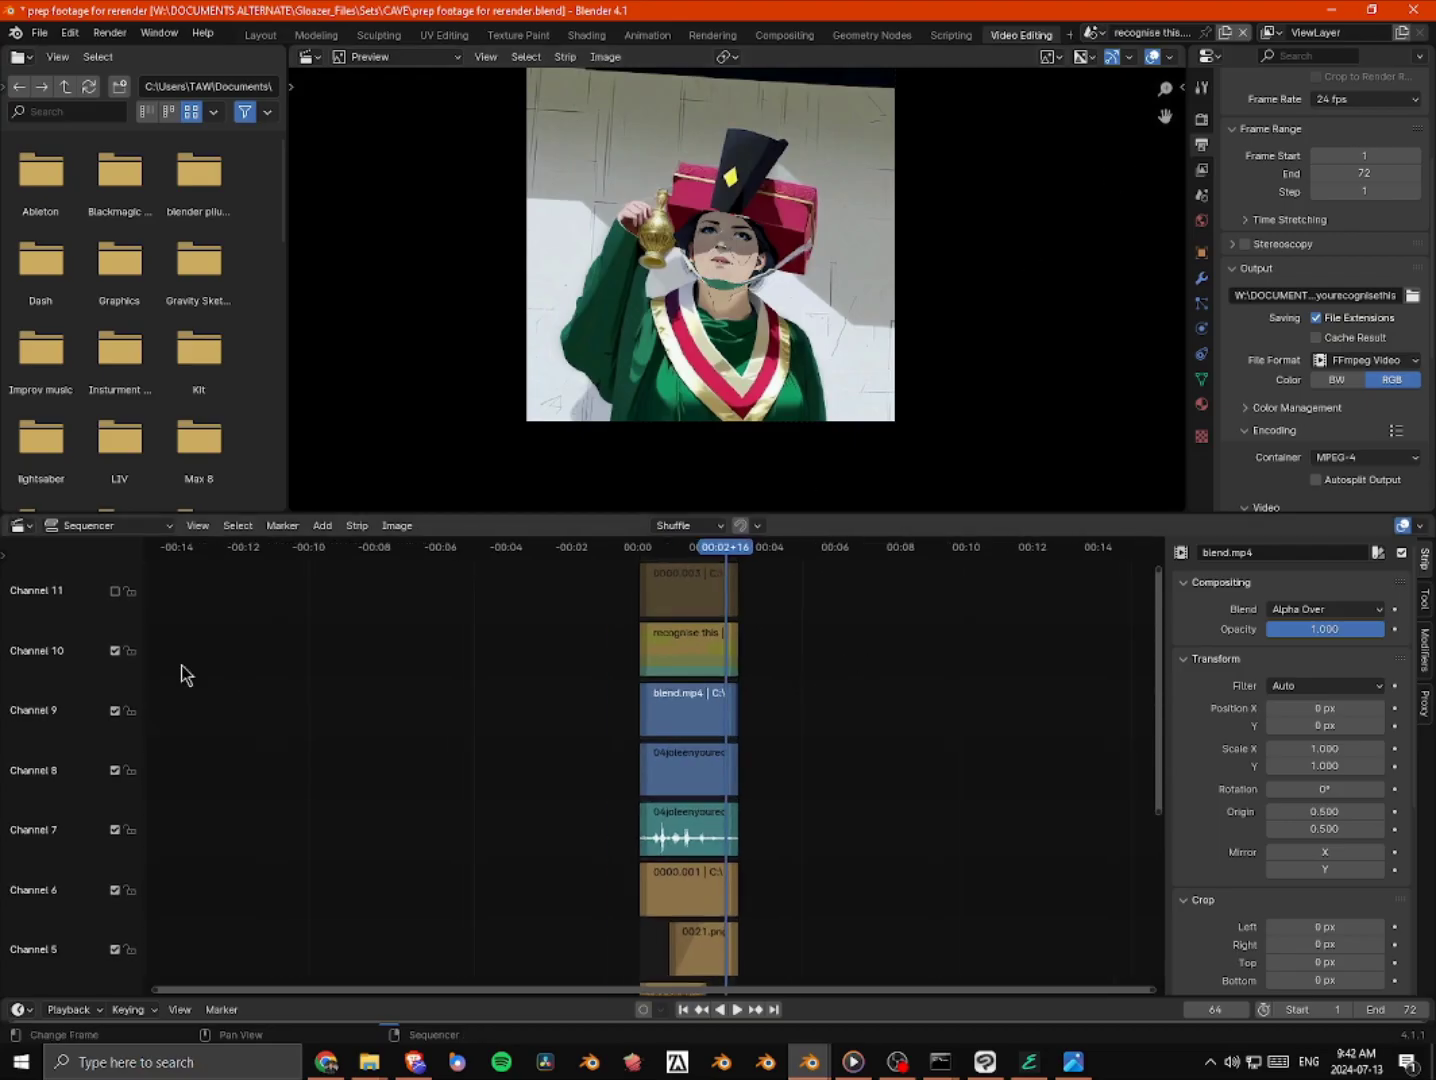
Mute channel 10 in the sequencer, and toggle channel 9 off and on again to compare the layers
left_click(115, 651)
left_click(115, 711)
left_click(115, 711)
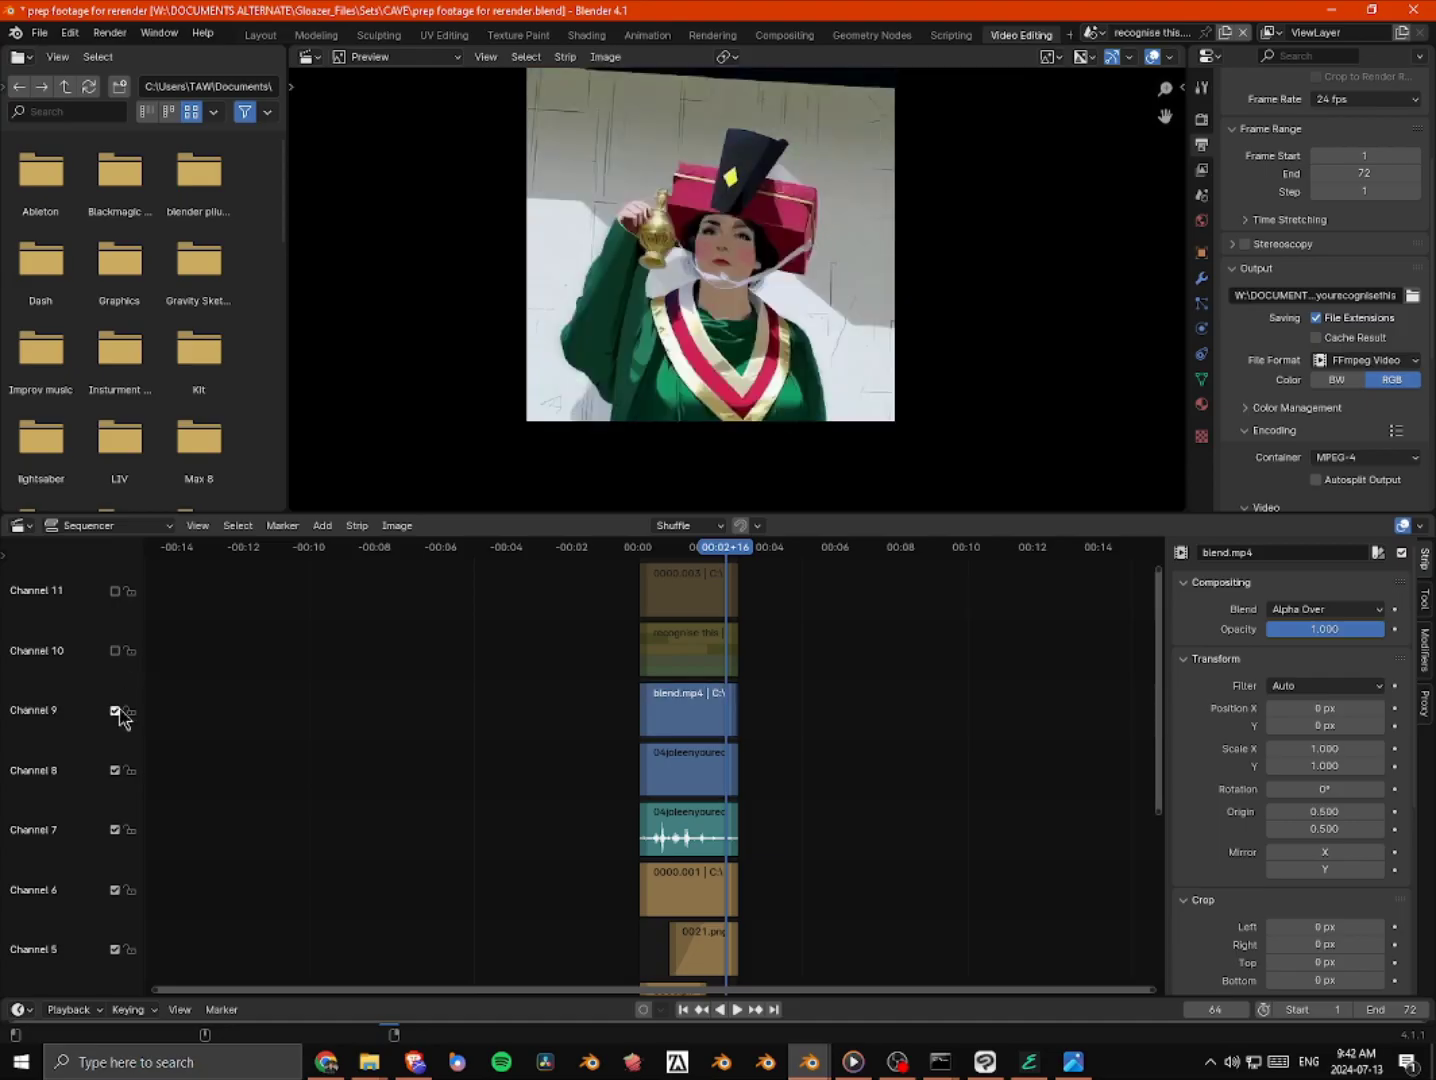
Scrub back to frame 9 and play the blend.mp4 layer, inspecting the figure's face up close
scroll(728, 585, "up", 4)
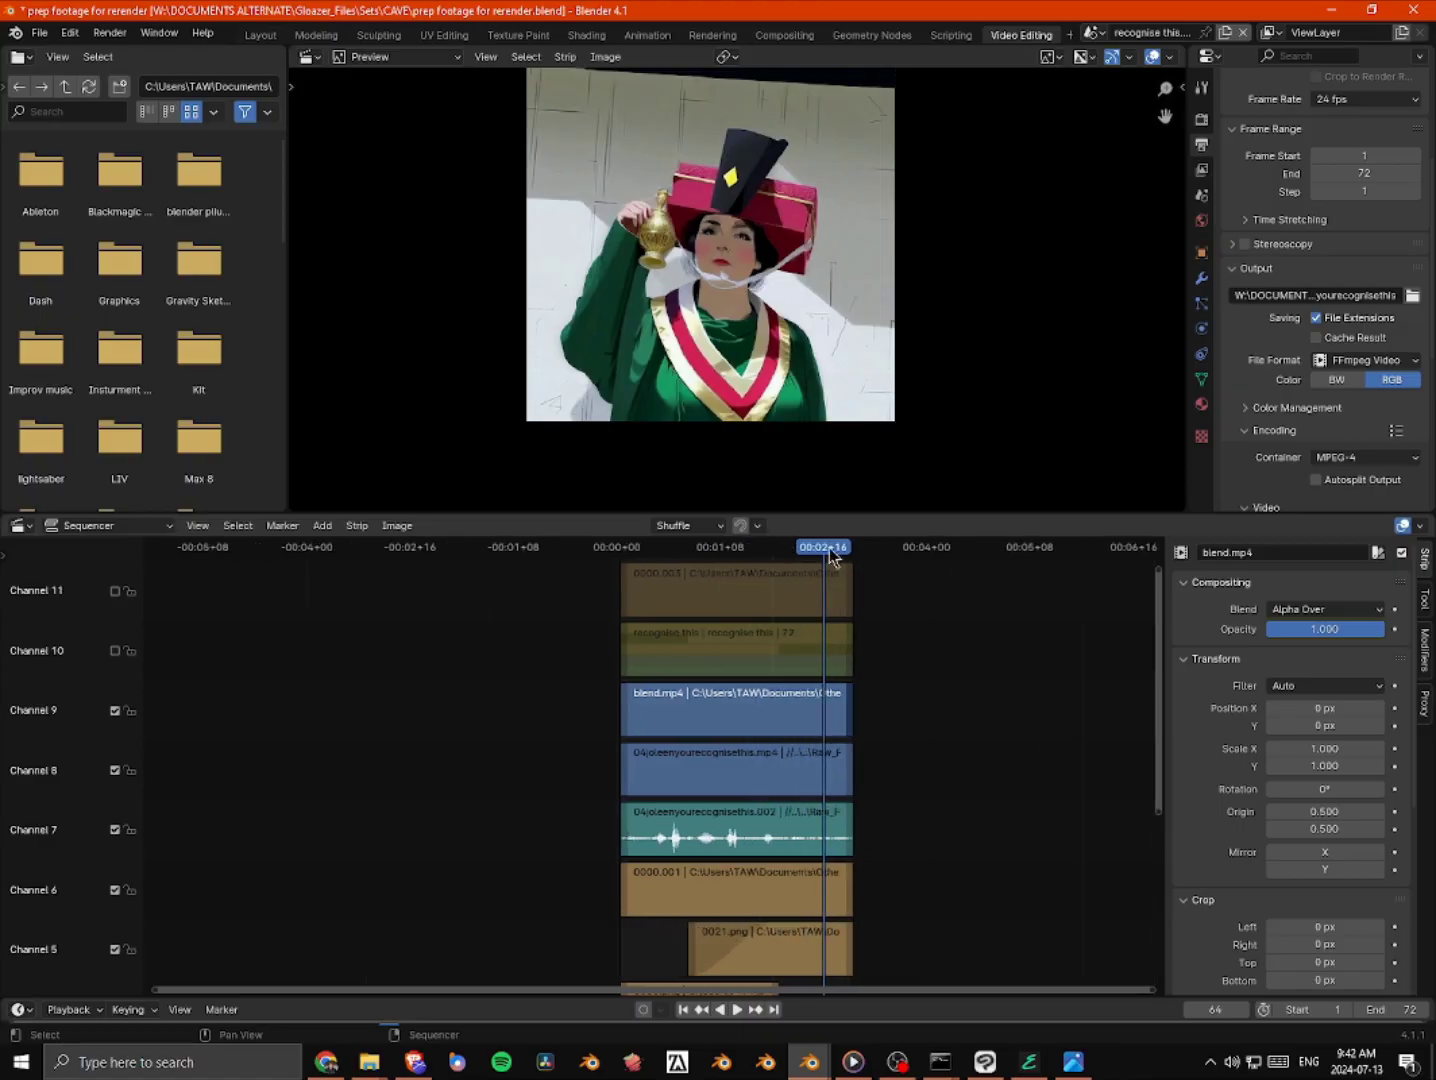
left_click_drag(829, 547, 646, 580)
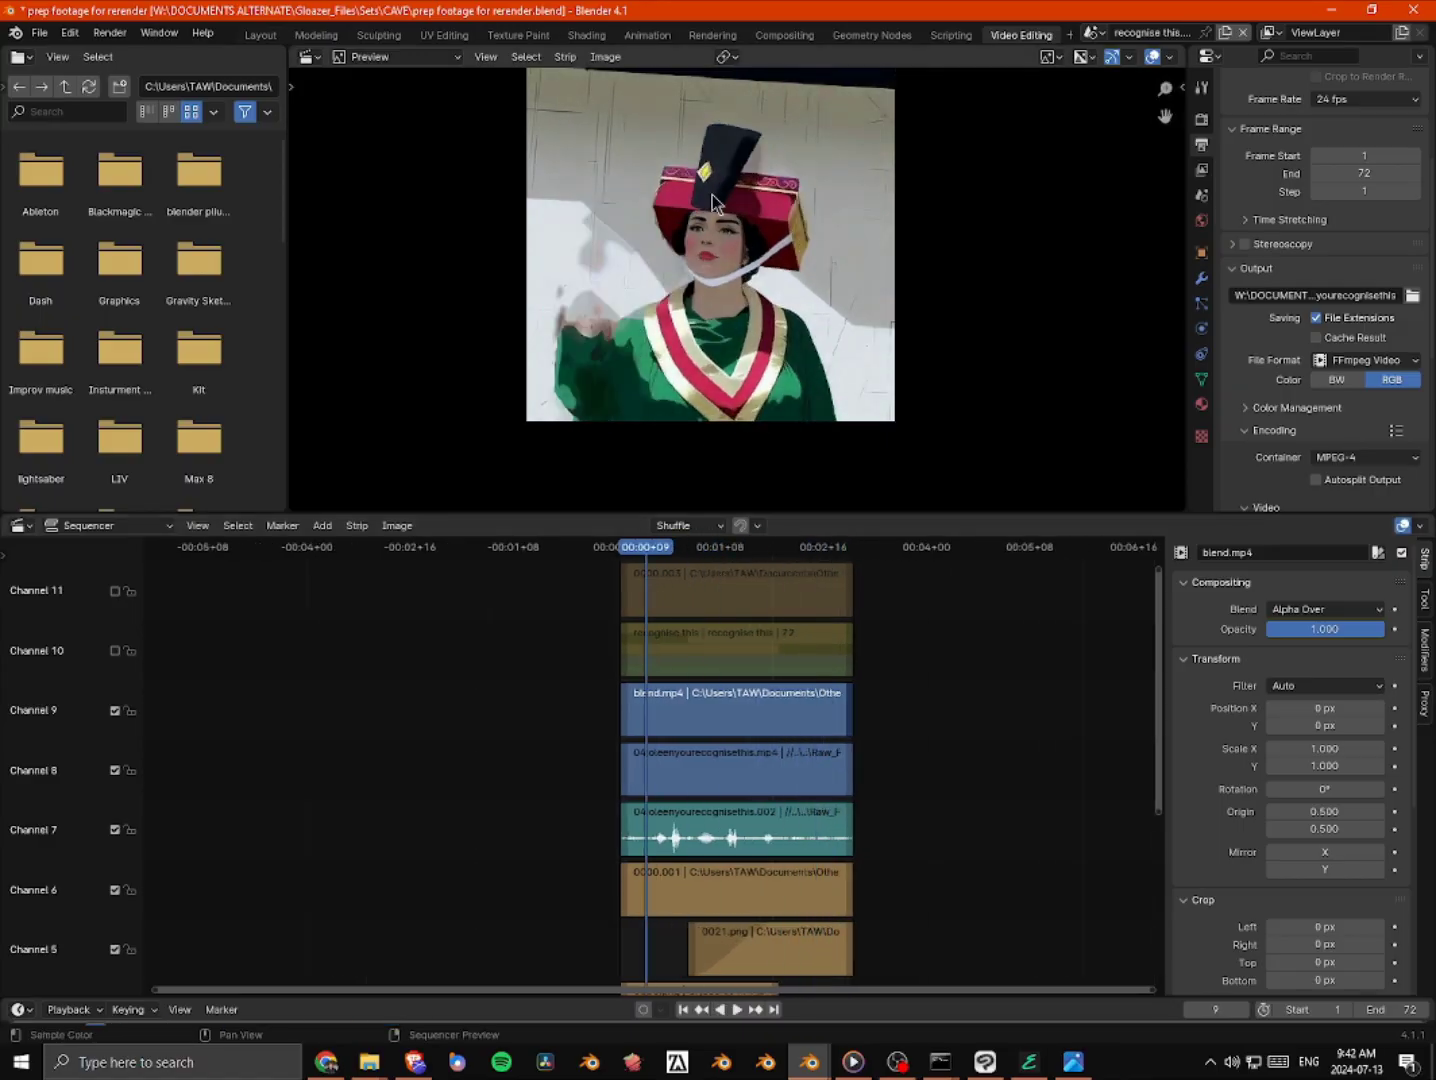
key("space")
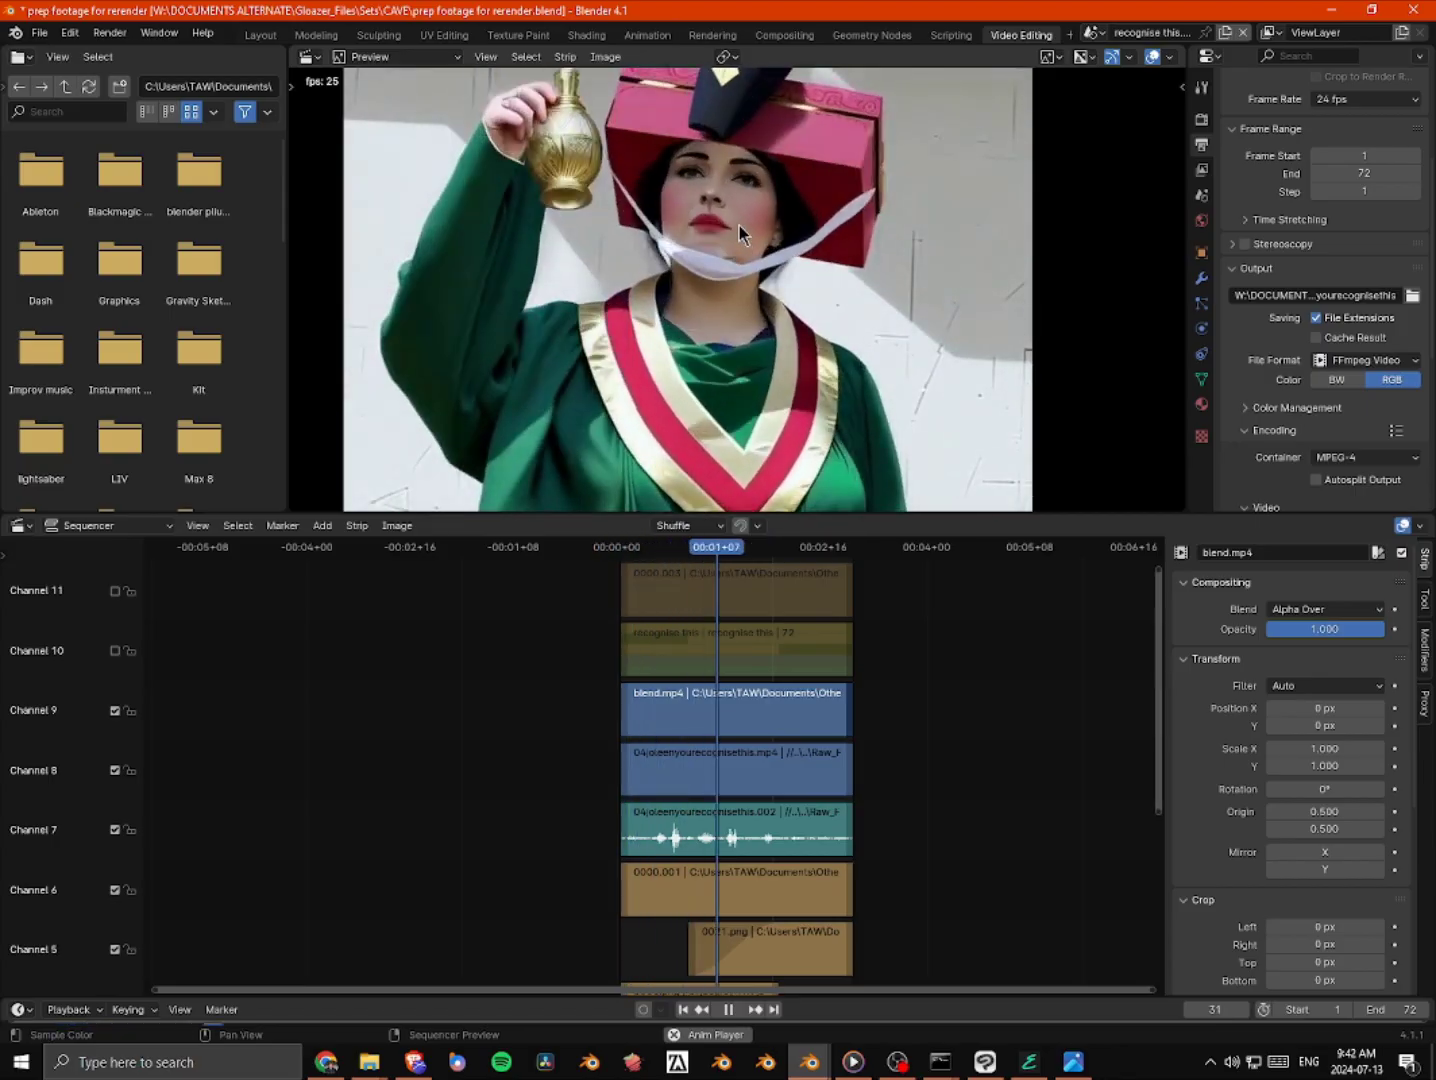
key("space")
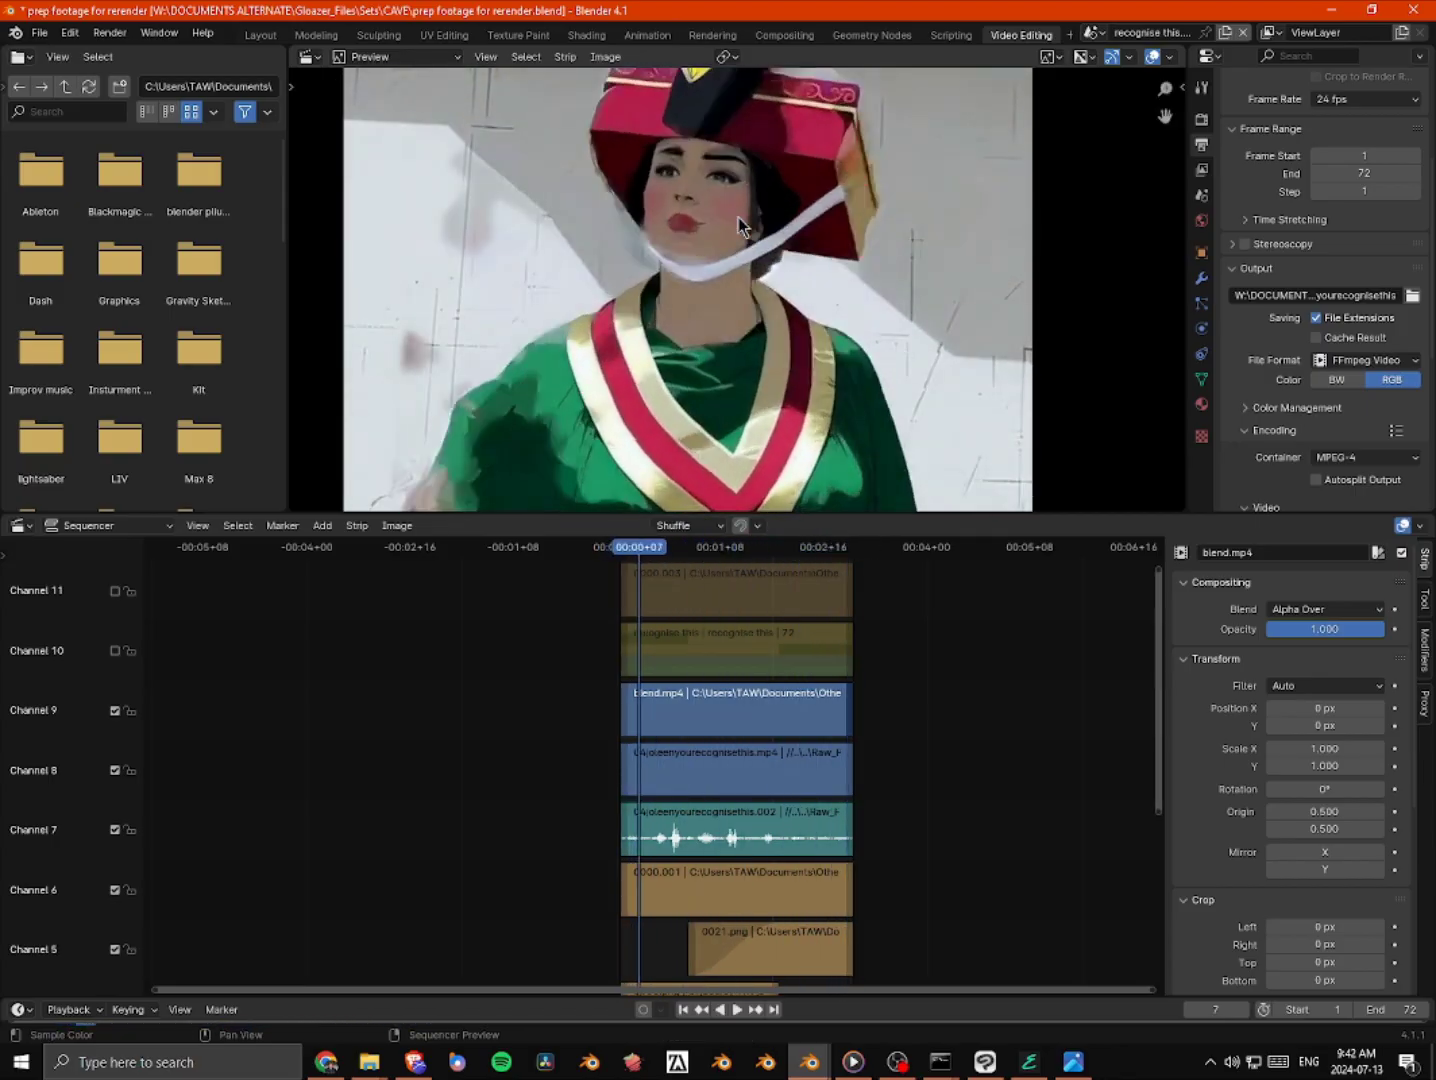
Step frame by frame from frame 7 to frame 27 to examine the face and the raised jug
key("Right")
key("Right")
key("Right")
key("Right")
key("Right")
key("Right")
key("Right")
key("Right")
key("Right")
key("Right")
key("Right")
key("Right")
key("Right")
key("Right")
key("Right")
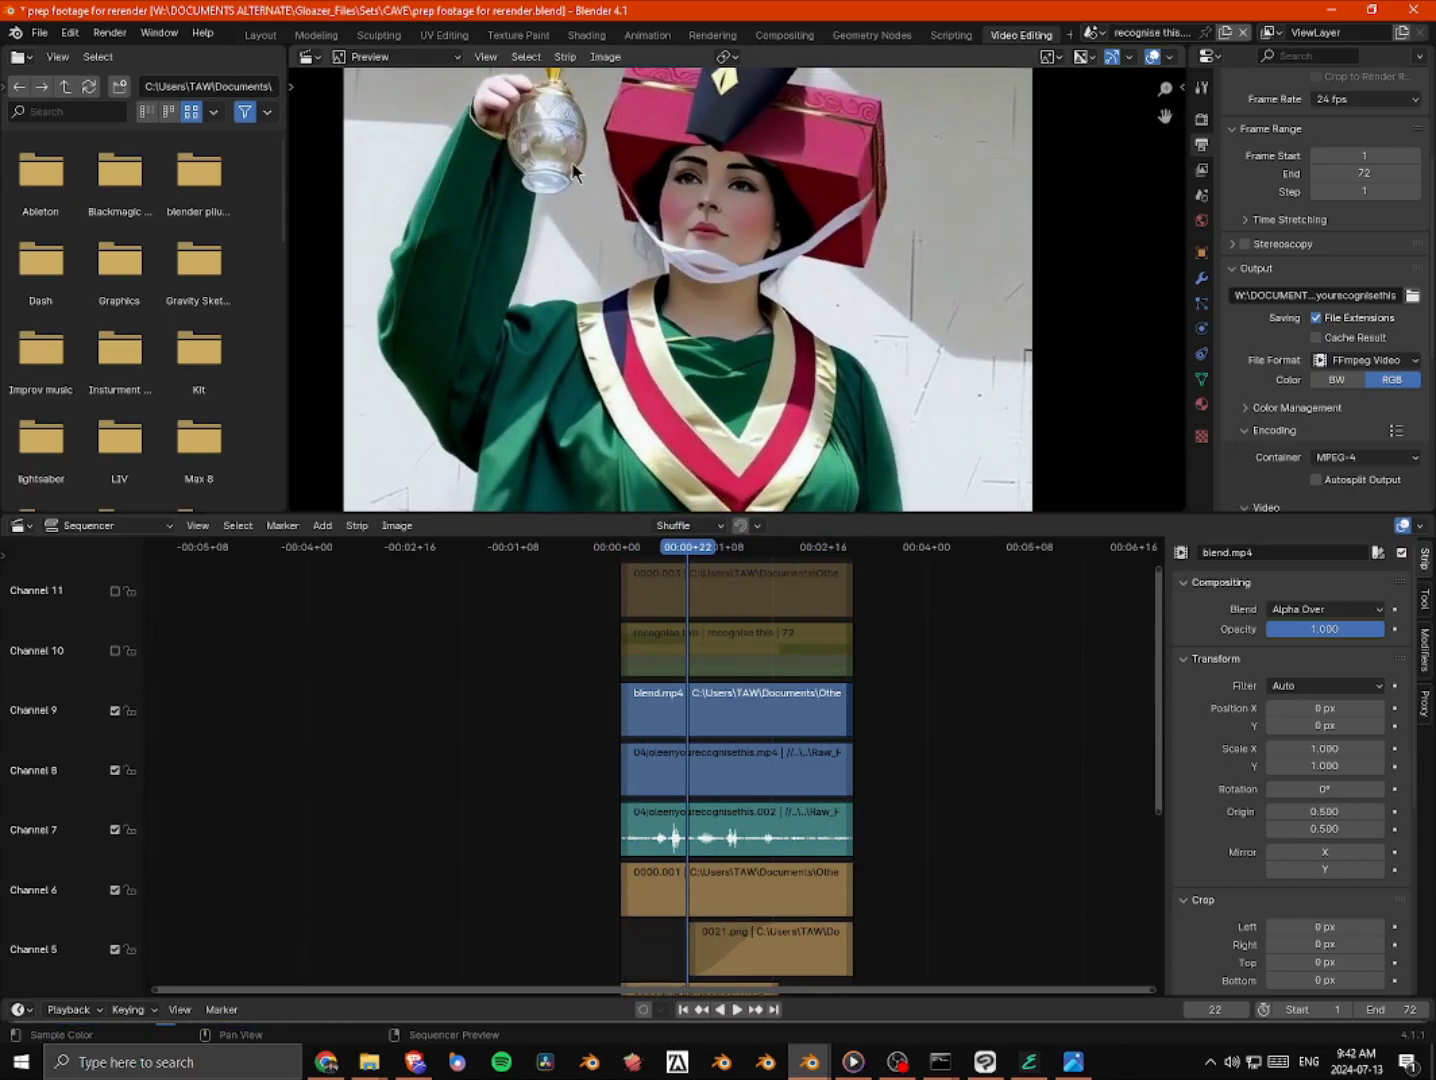
key("Right")
key("Right")
key("Right")
key("Right")
key("Right")
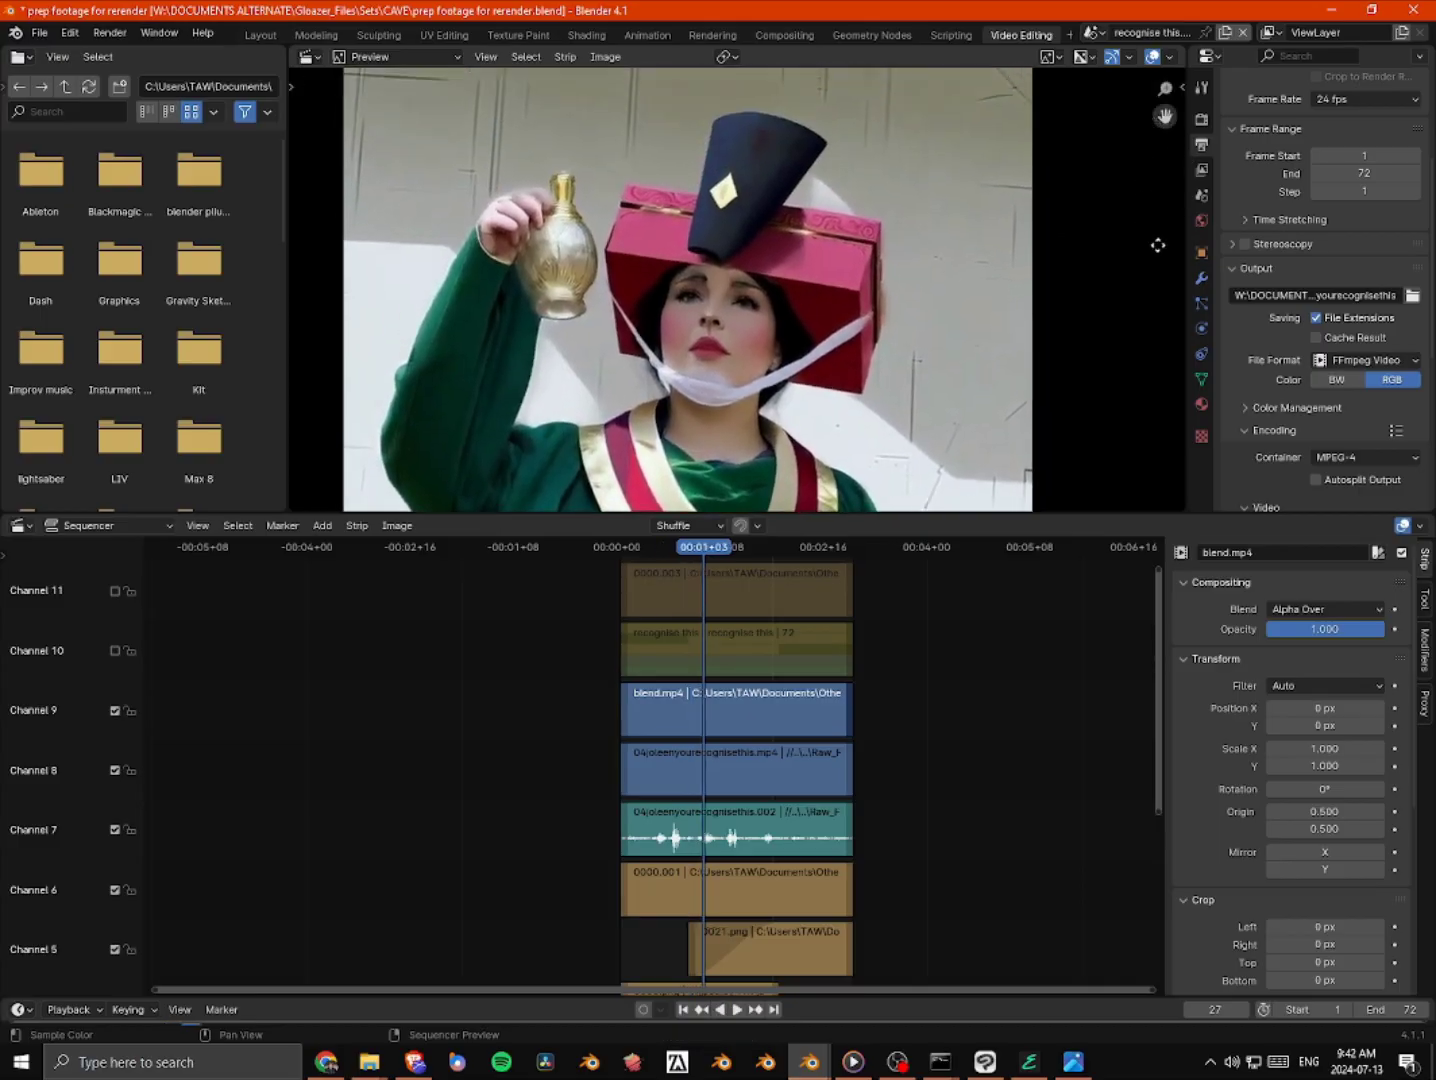
View more of the figure in the preview, play the blend.mp4 footage, and scrub back to frame 29
left_click_drag(1158, 245, 1153, 167)
key("Home")
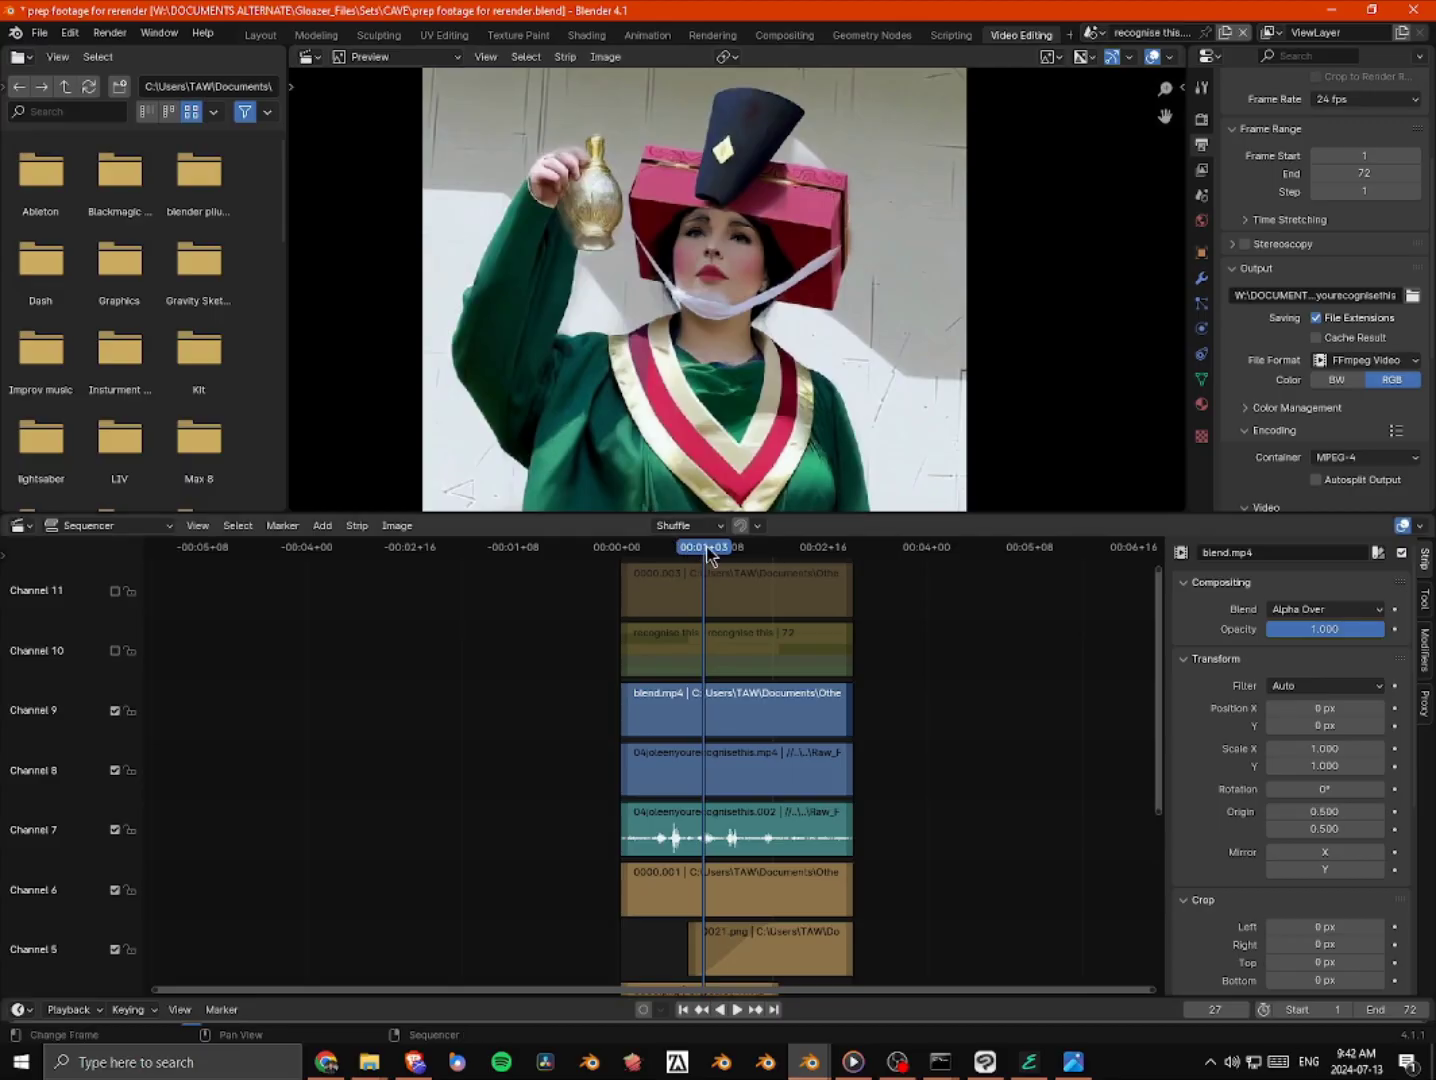
key("space")
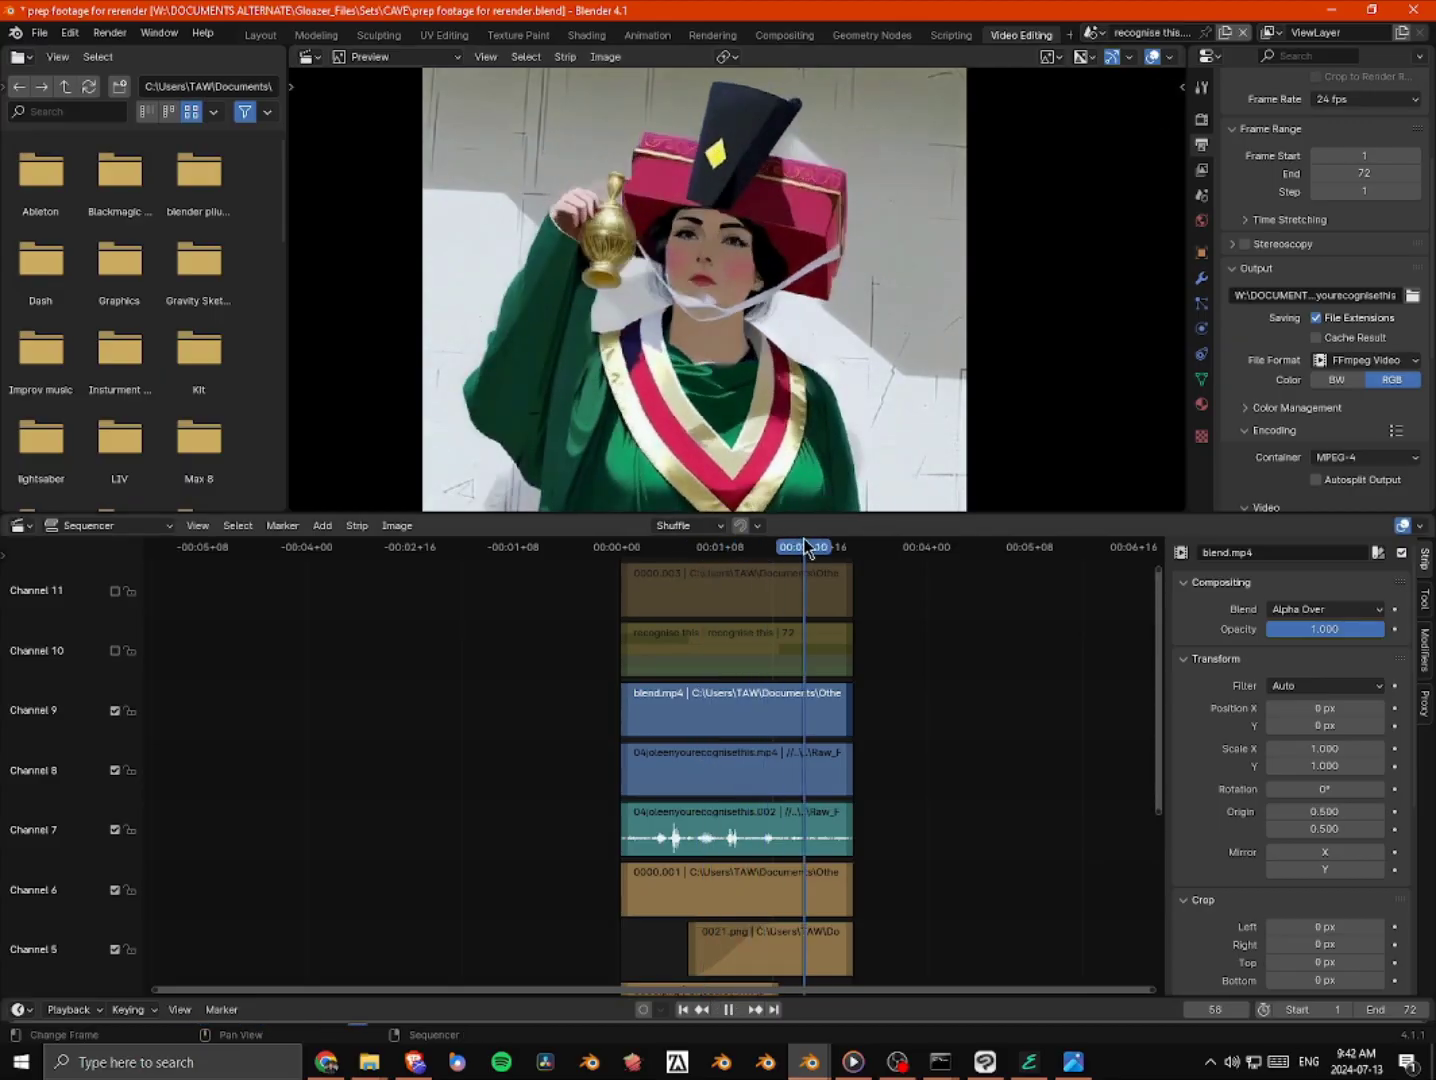
left_click_drag(768, 532, 714, 547)
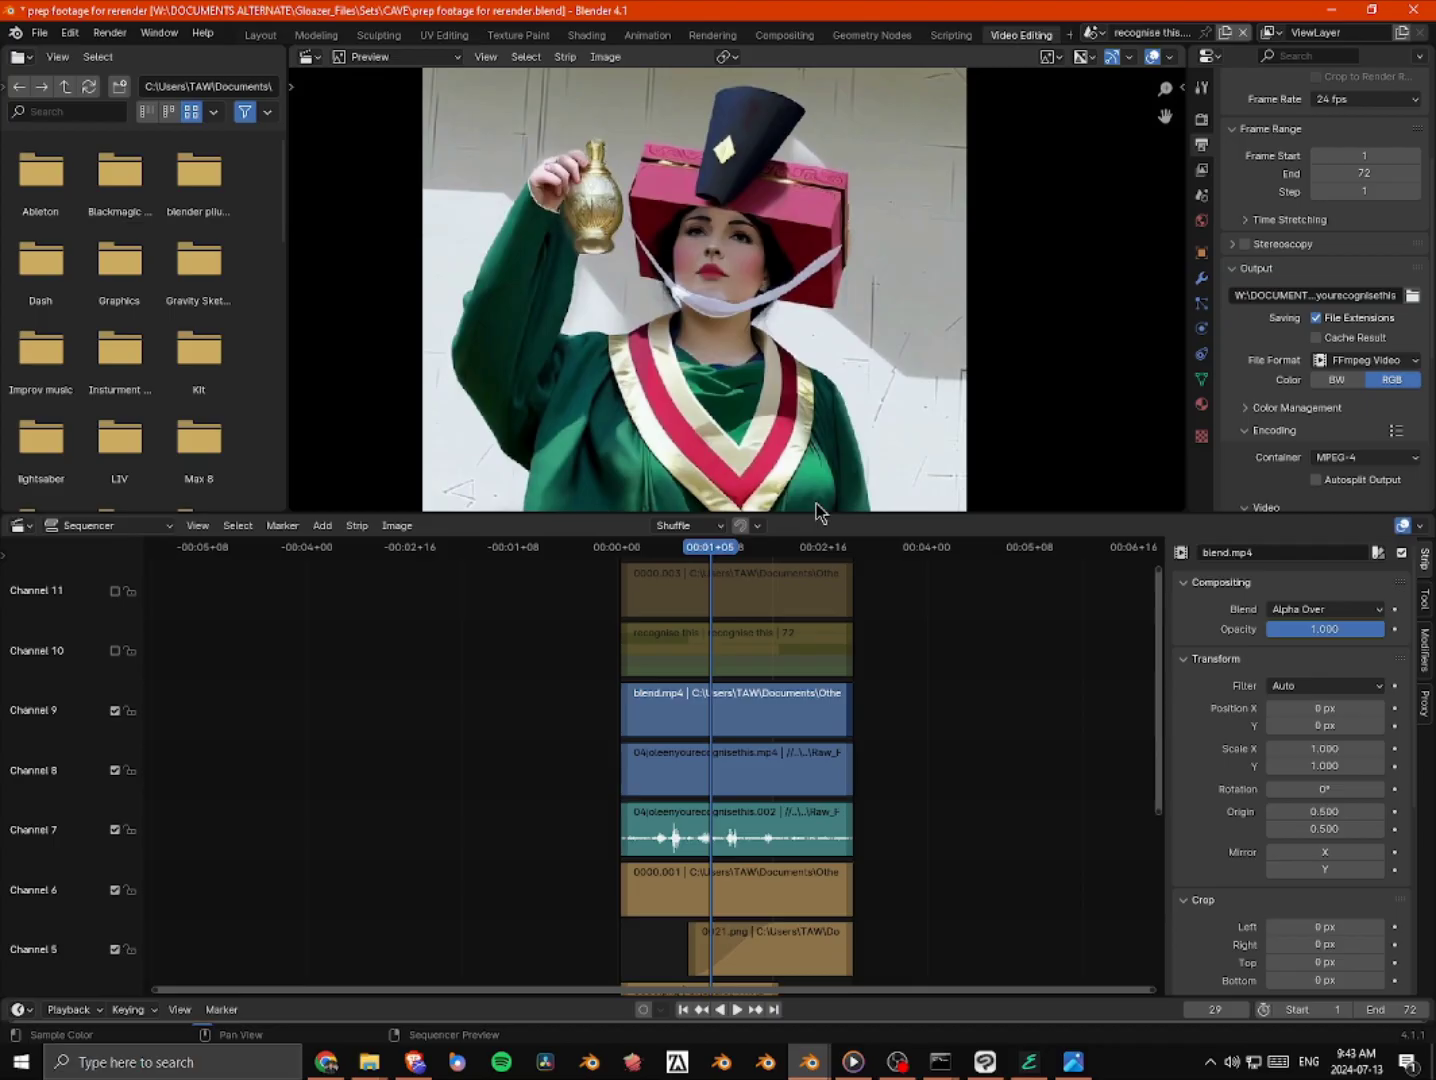
Play the blend.mp4 footage to frame 63, unmute channel 10 in the sequencer, and inspect the overlaid face up close
key("space")
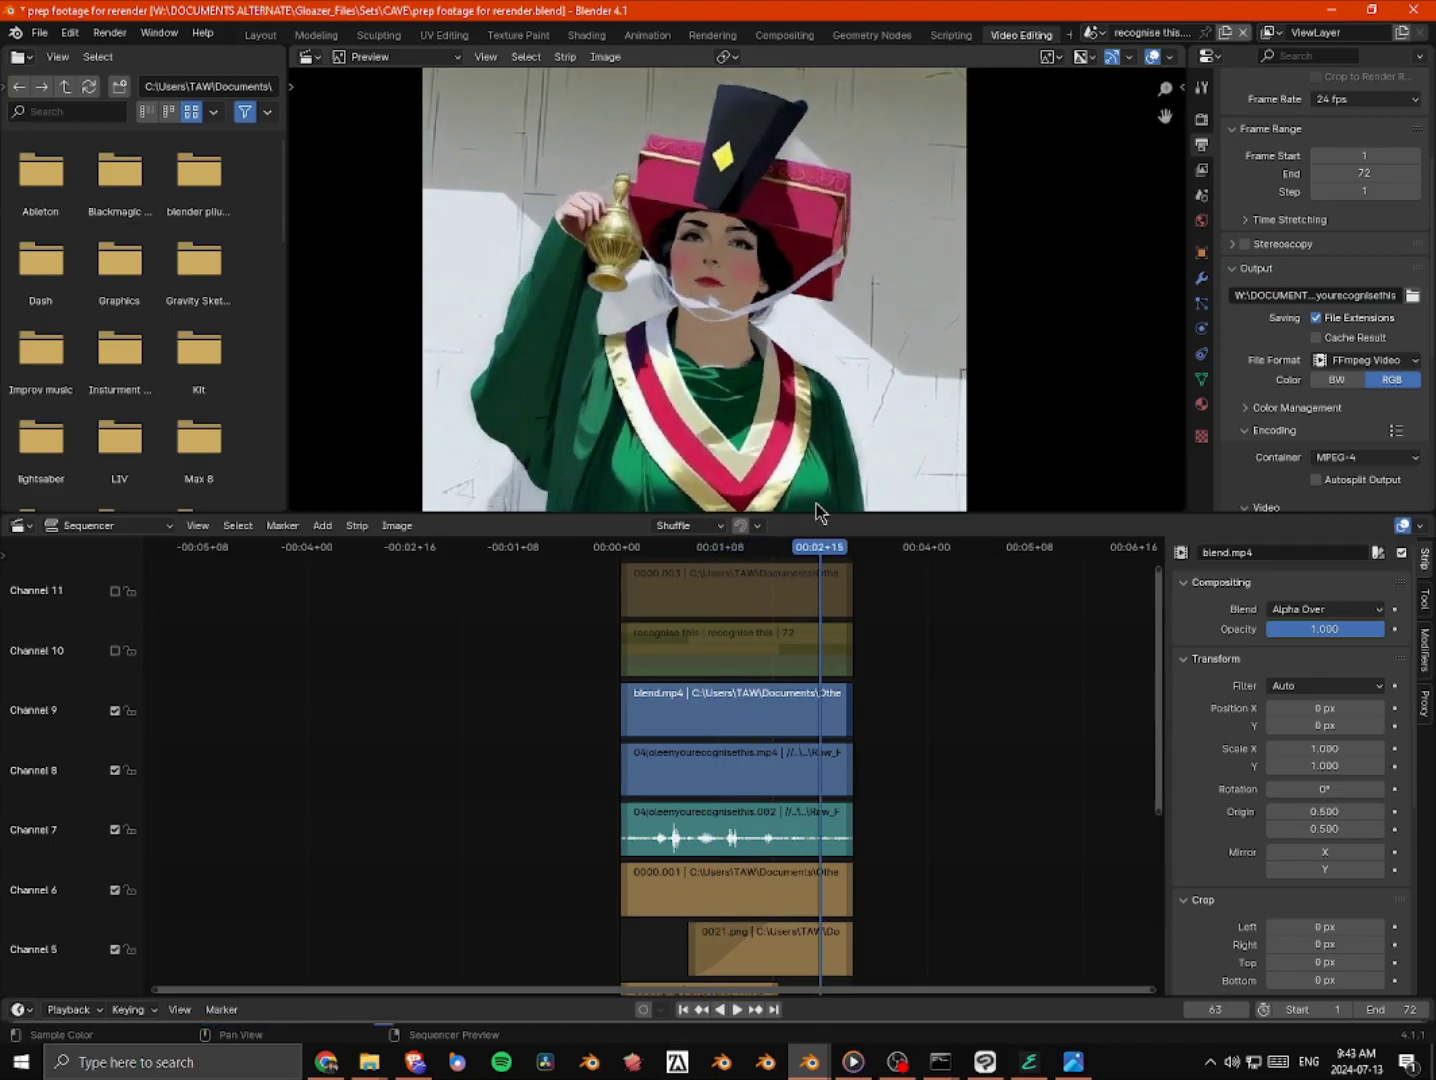
left_click(116, 651)
scroll(745, 345, "up", 4)
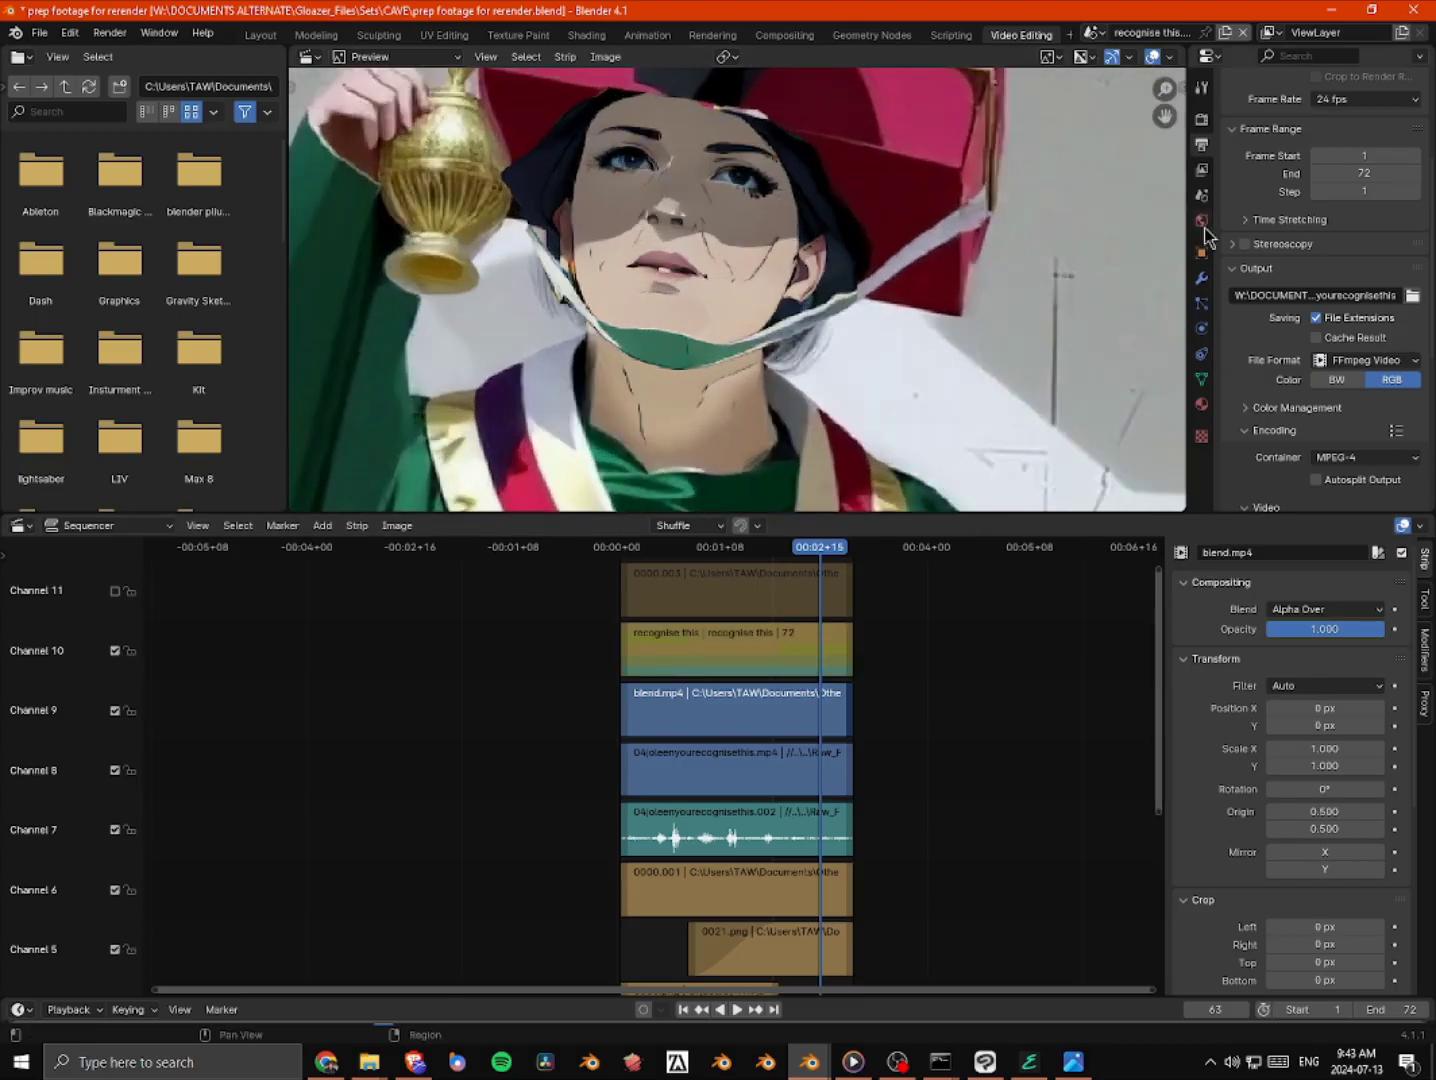
left_click_drag(1165, 116, 1175, 201)
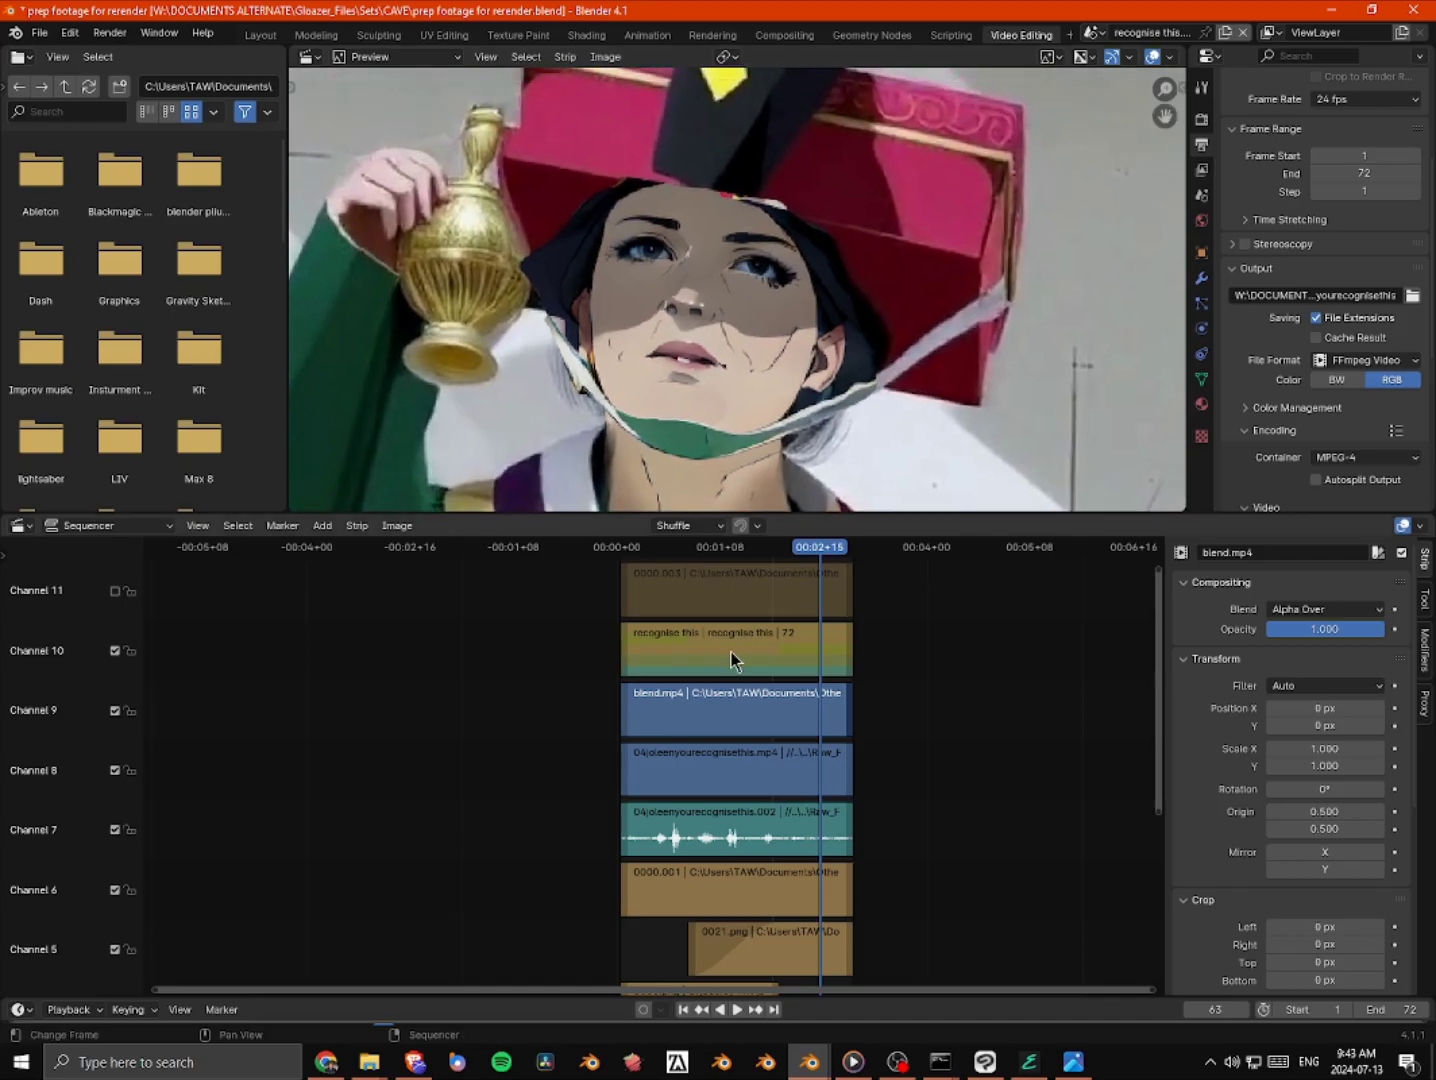
Play the footage from frame 12, toggling channel 10 off and on to compare the faces, and stop at frame 54
left_click_drag(830, 546, 655, 579)
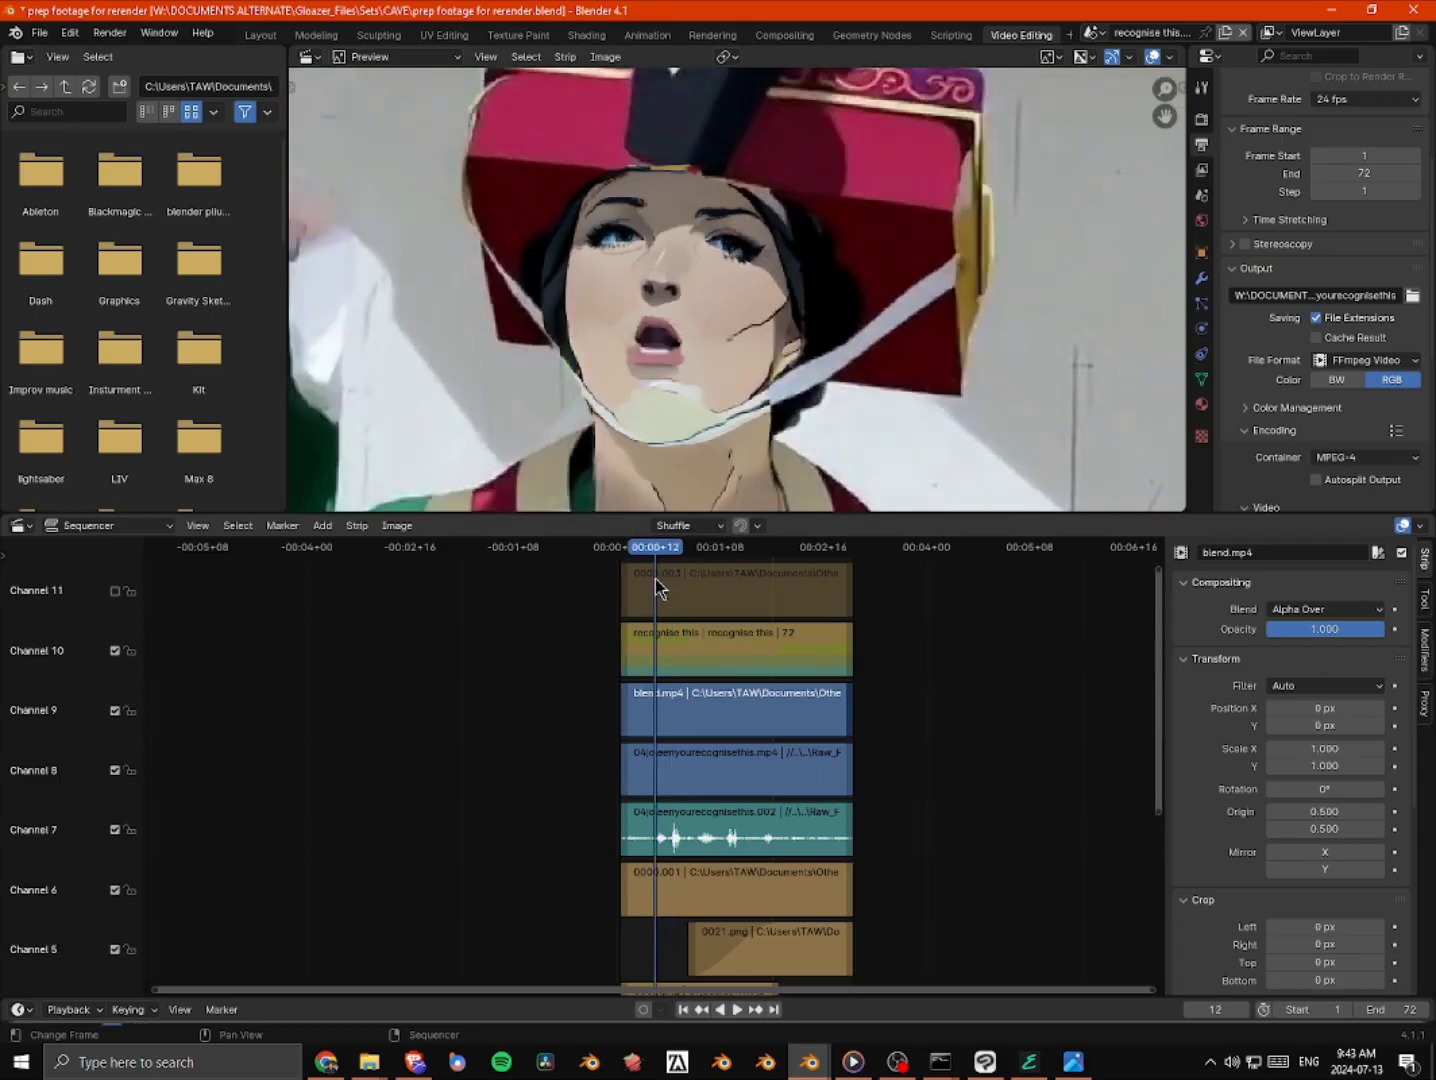
key("space")
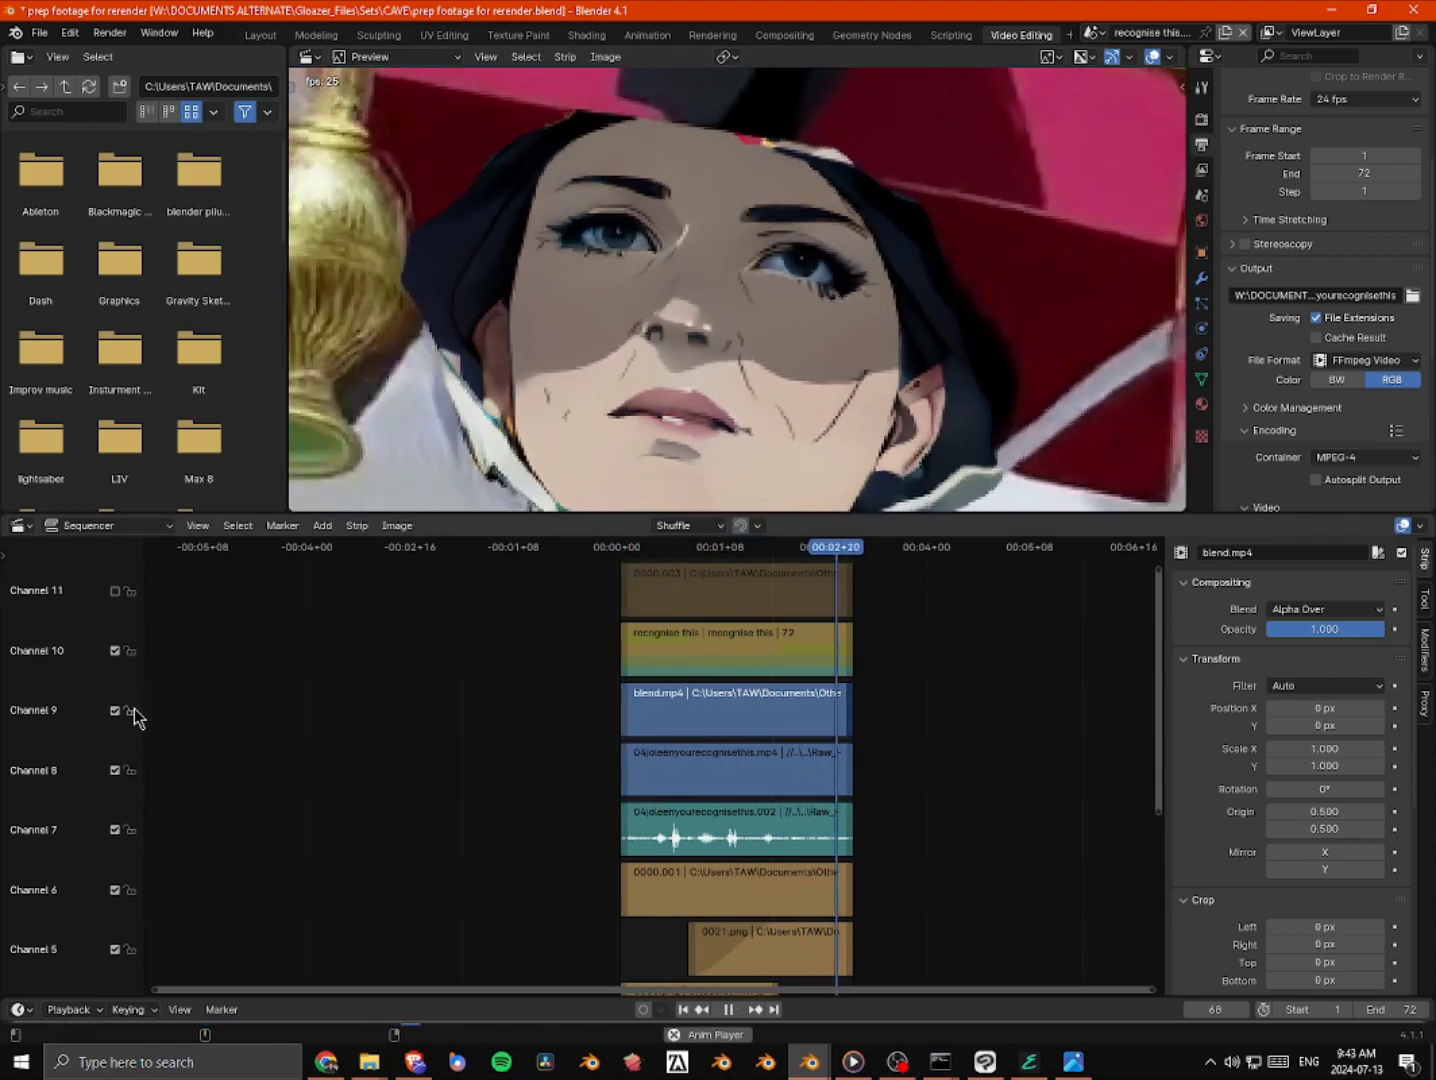
left_click(116, 652)
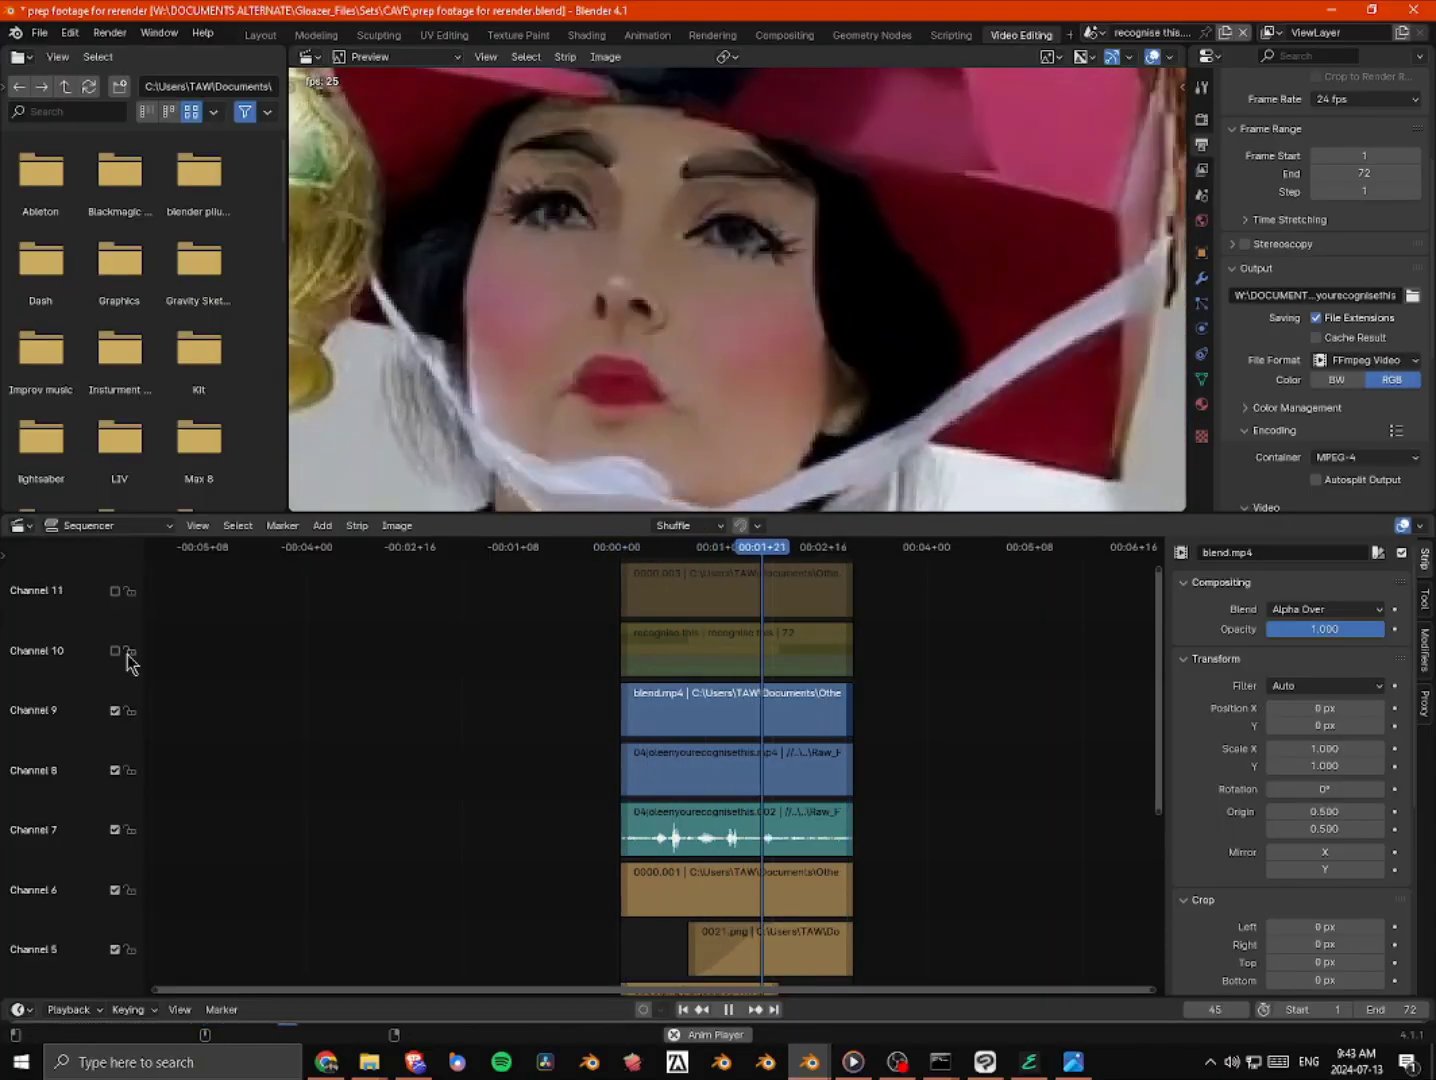
left_click(116, 652)
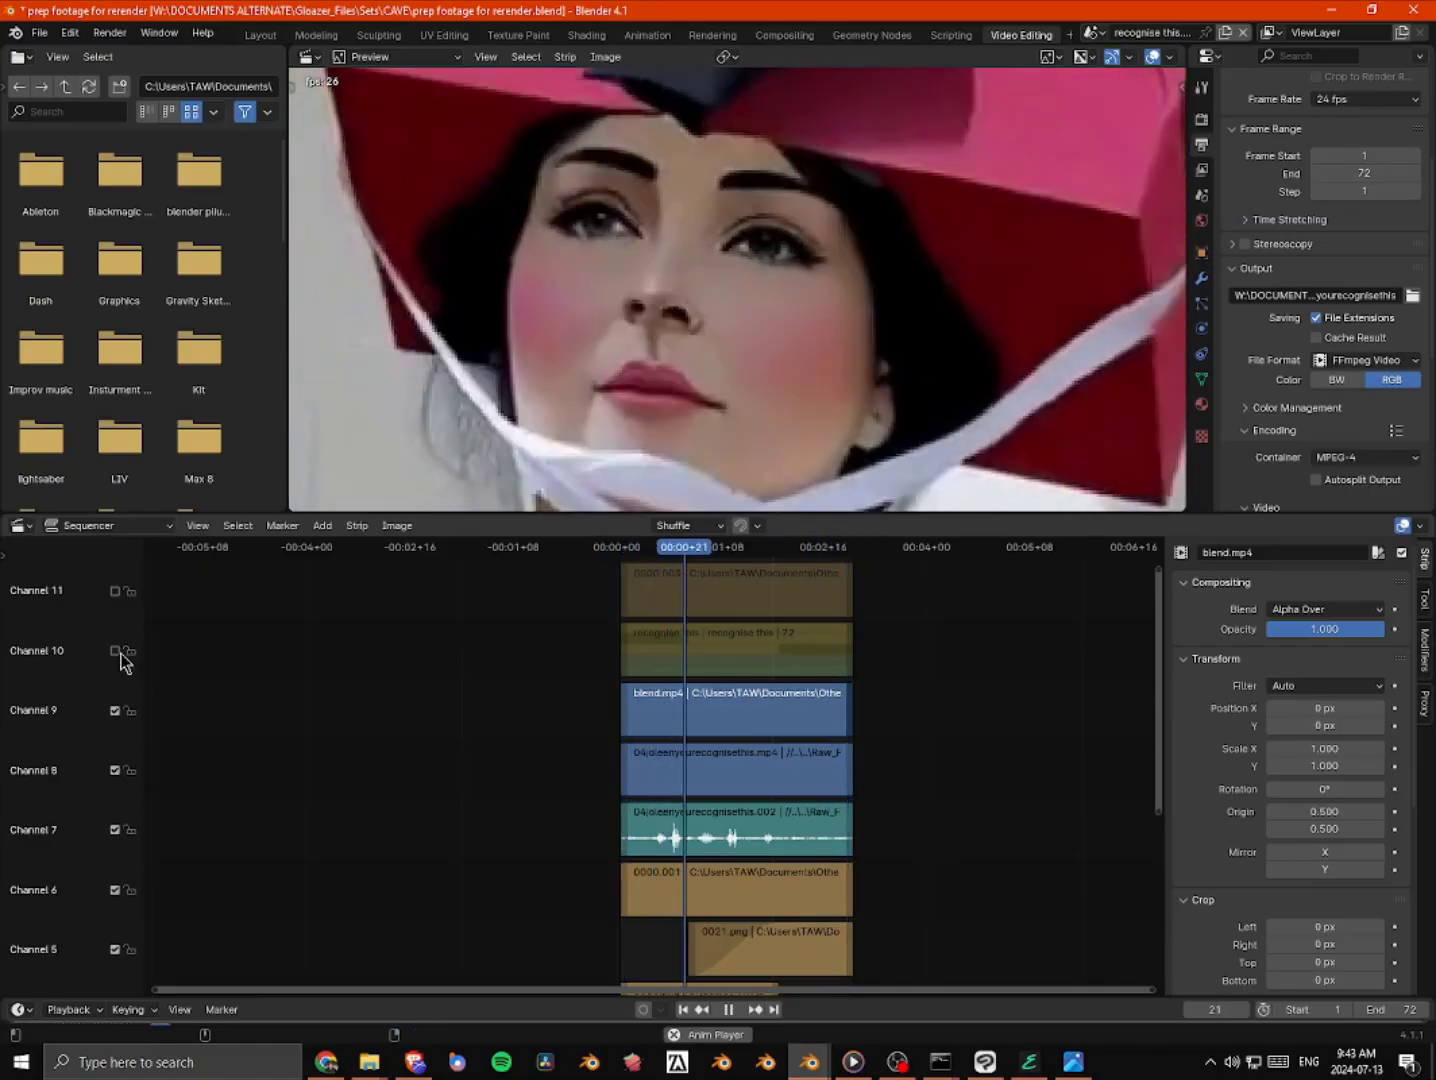
key("space")
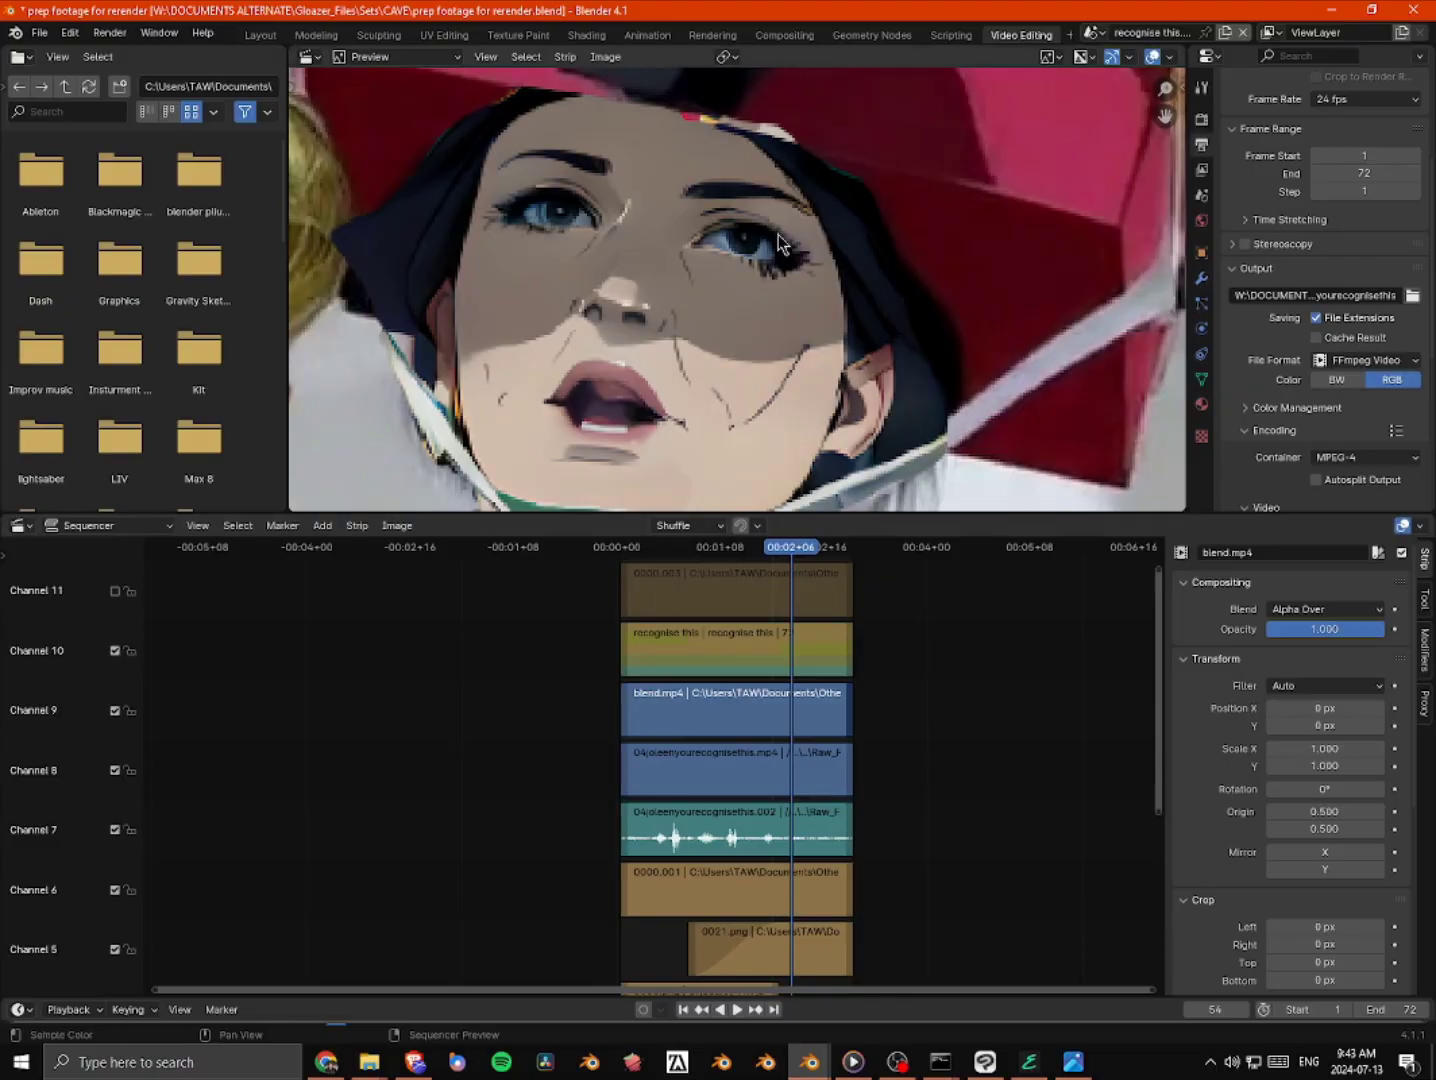
View more of the composited figure at frame 54 in the preview, and switch to the OBS window
scroll(773, 250, "down", 4)
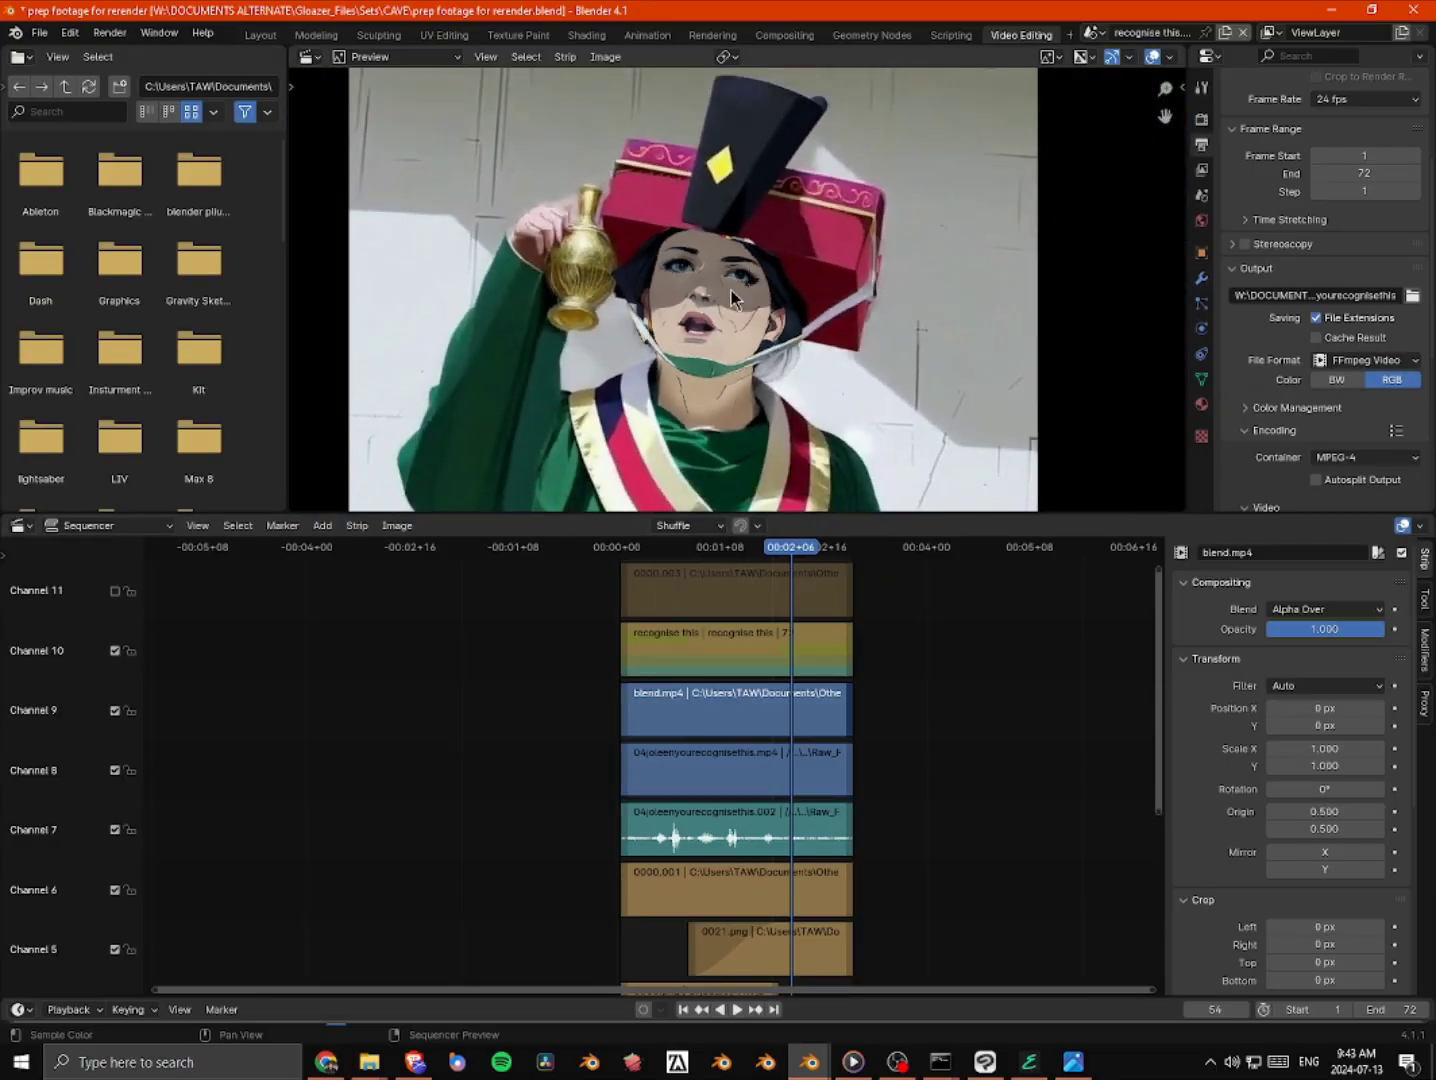
scroll(729, 294, "down", 1)
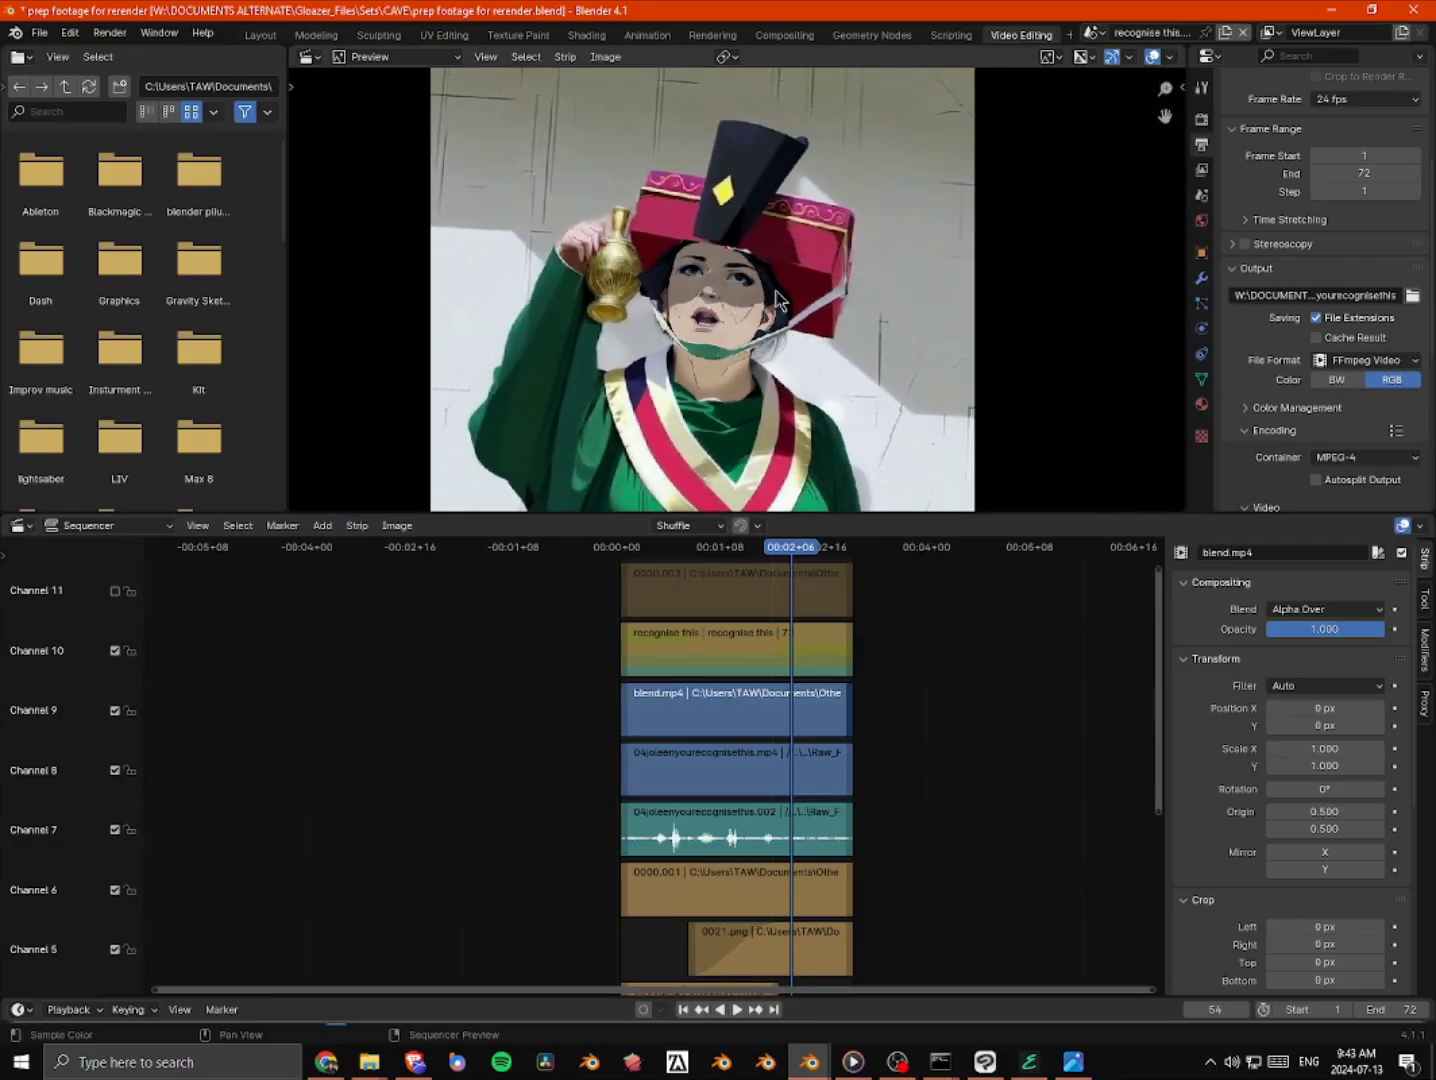
left_click(897, 1062)
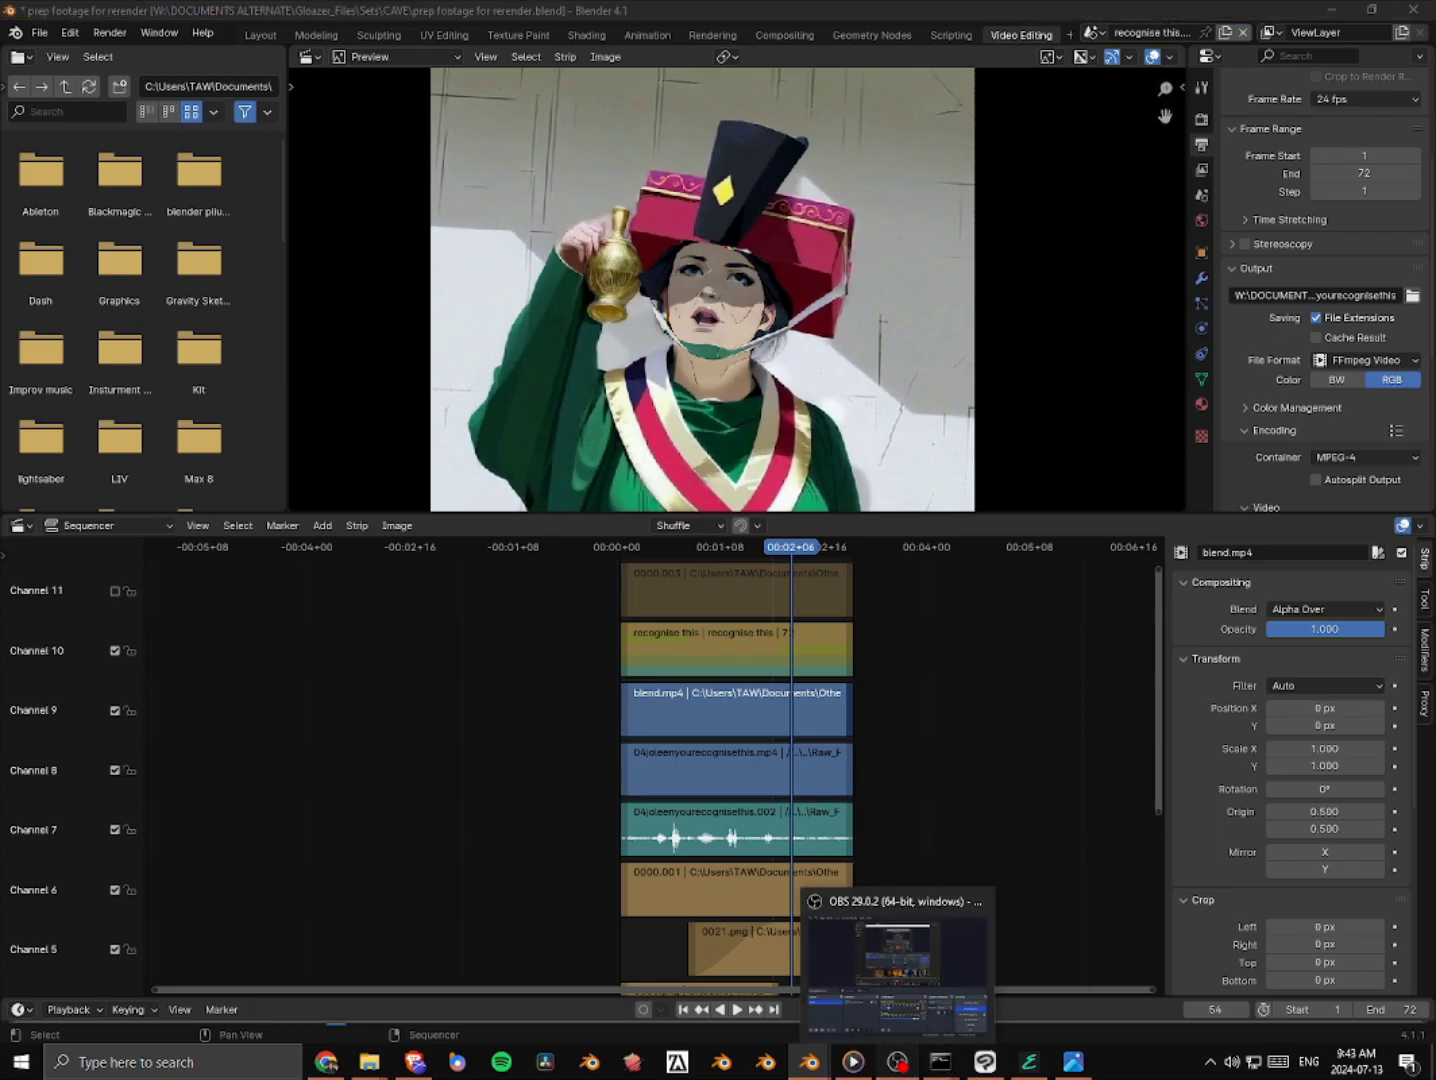